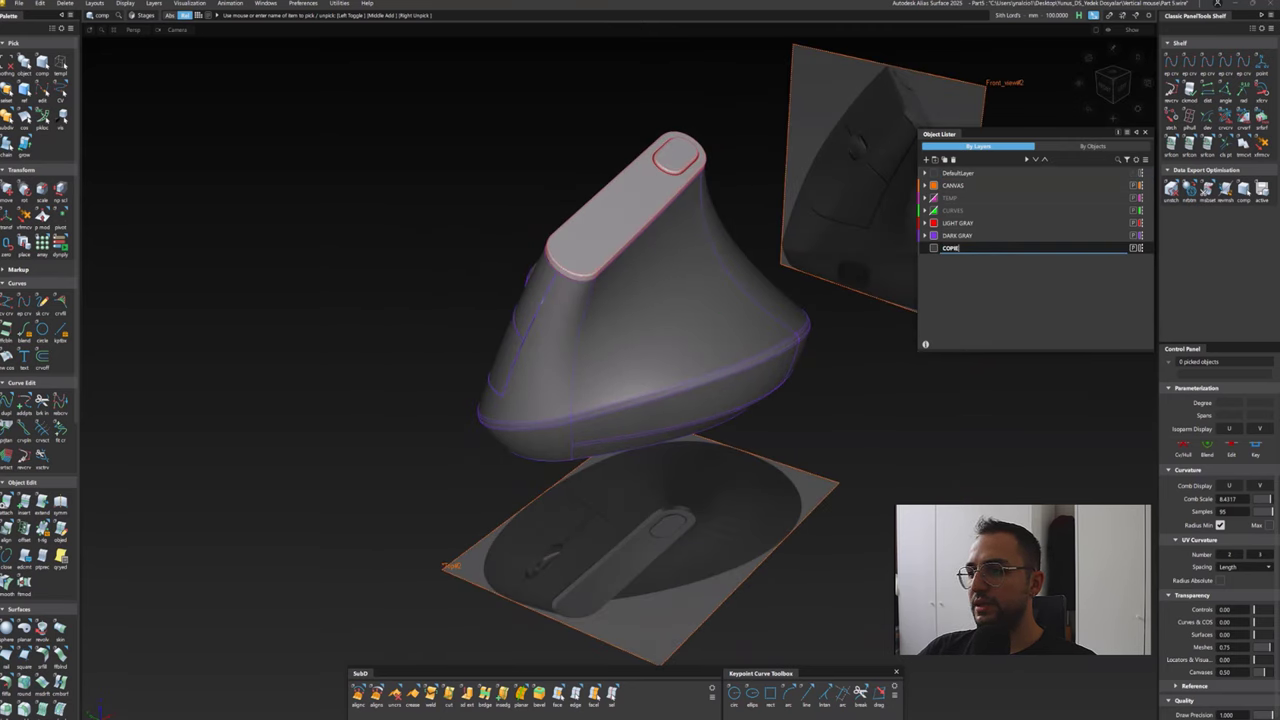
Name the new layer COPIED SURFACES and assign the picked mouse body surfaces to it
type("COPIED SURFACES")
key("Return")
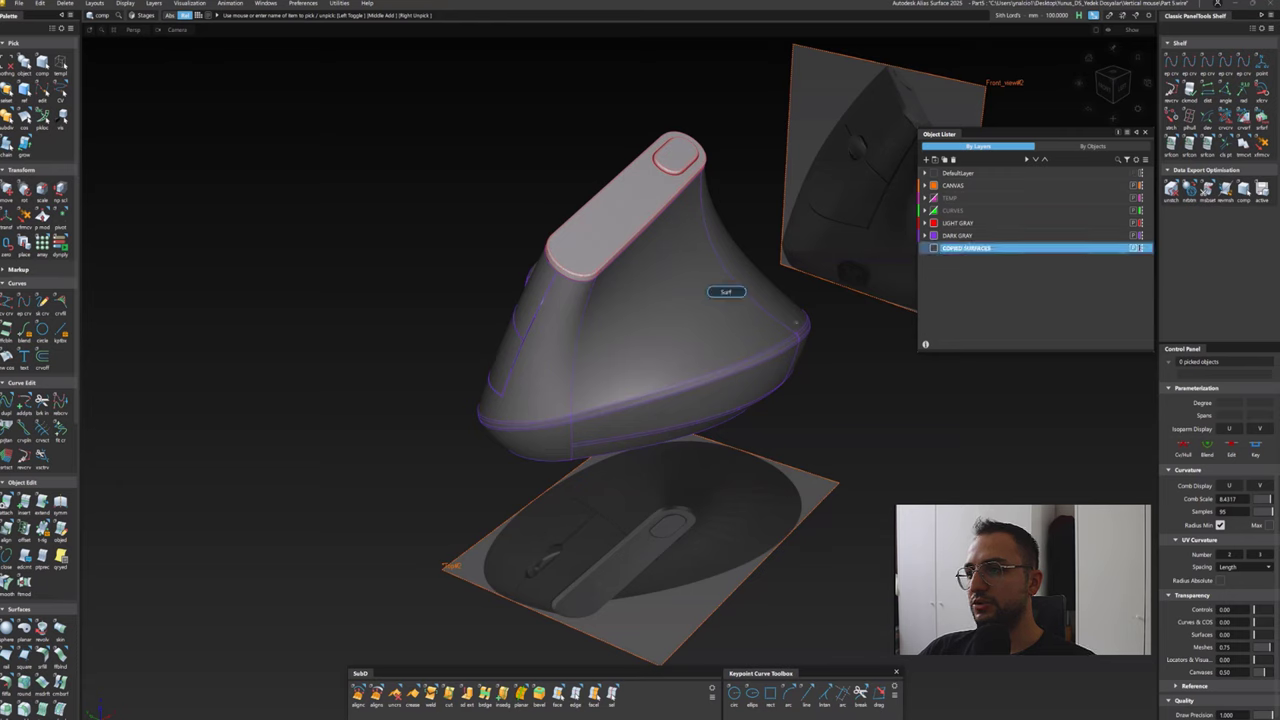
left_click(726, 295)
left_click_drag(726, 295, 620, 305, "alt+shift")
left_click(690, 480)
right_click(966, 247)
left_click(990, 256)
Isolate the main mouse body surfaces by hiding the other parts of the model
left_click(934, 235)
left_click(600, 300)
left_click_drag(600, 300, 710, 290, "alt+shift")
right_click_drag(710, 290, 770, 290, "alt+shift")
key("ctrl+shift+o")
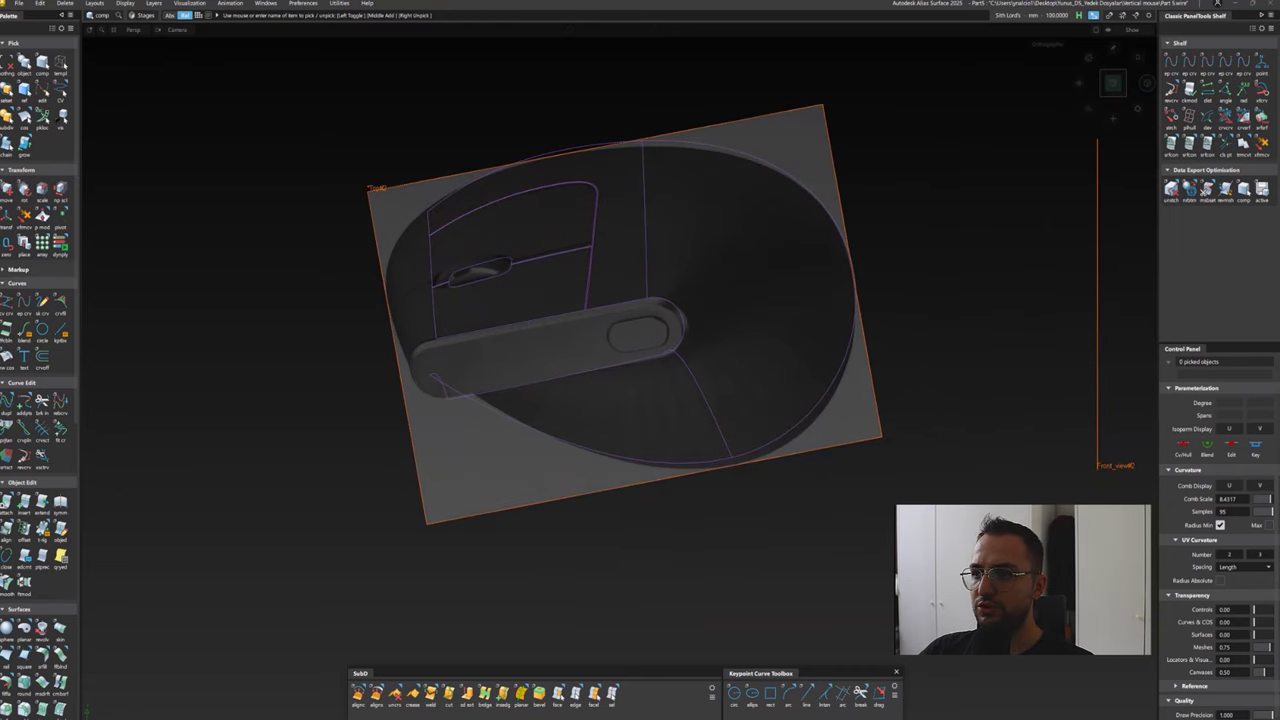
Draw a straight curve across the front of the thumb-side surface between its lower and upper edges and project it onto the surface along the view
left_click(1171, 62)
left_click(553, 437)
left_click(633, 459)
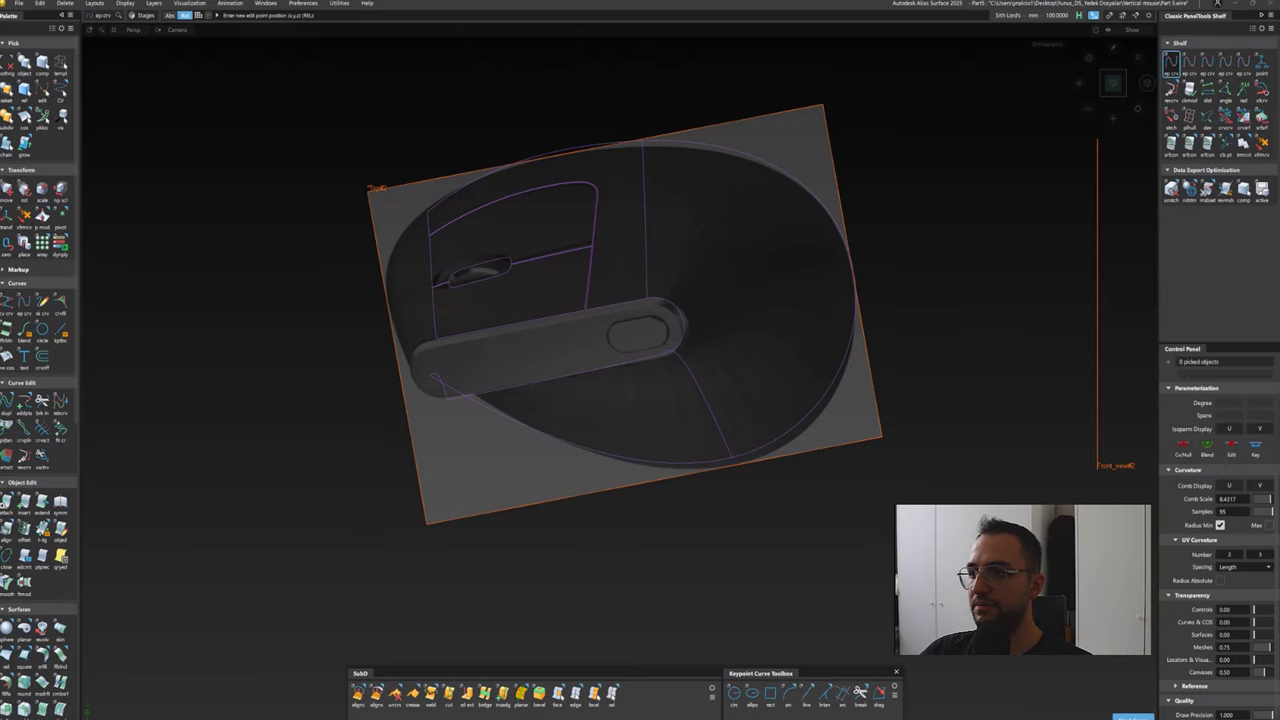
left_click_drag(491, 407, 491, 360, "alt+shift")
mouse_move(490, 465)
left_mouse_down("alt+shift")
mouse_move(552, 243)
mouse_move(566, 238)
left_mouse_up("alt+shift")
key("ctrl+shift+n")
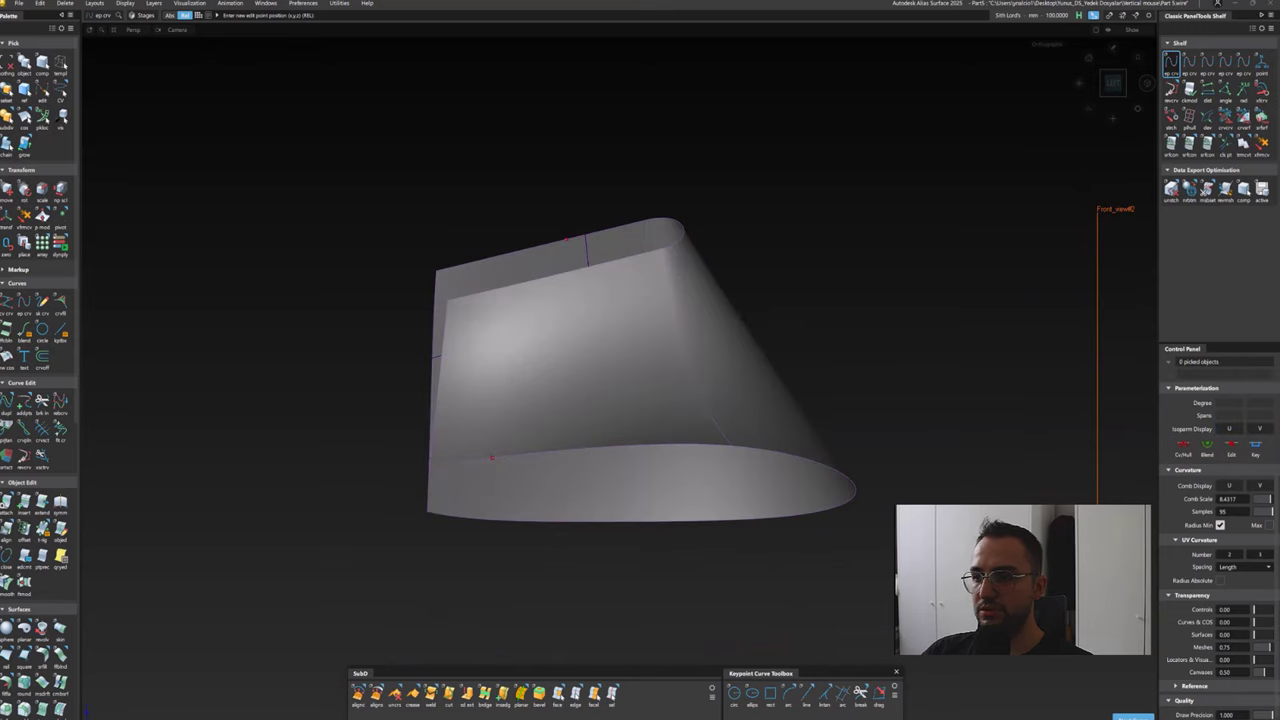
left_click(560, 250)
left_click_drag(560, 250, 624, 557)
key("p")
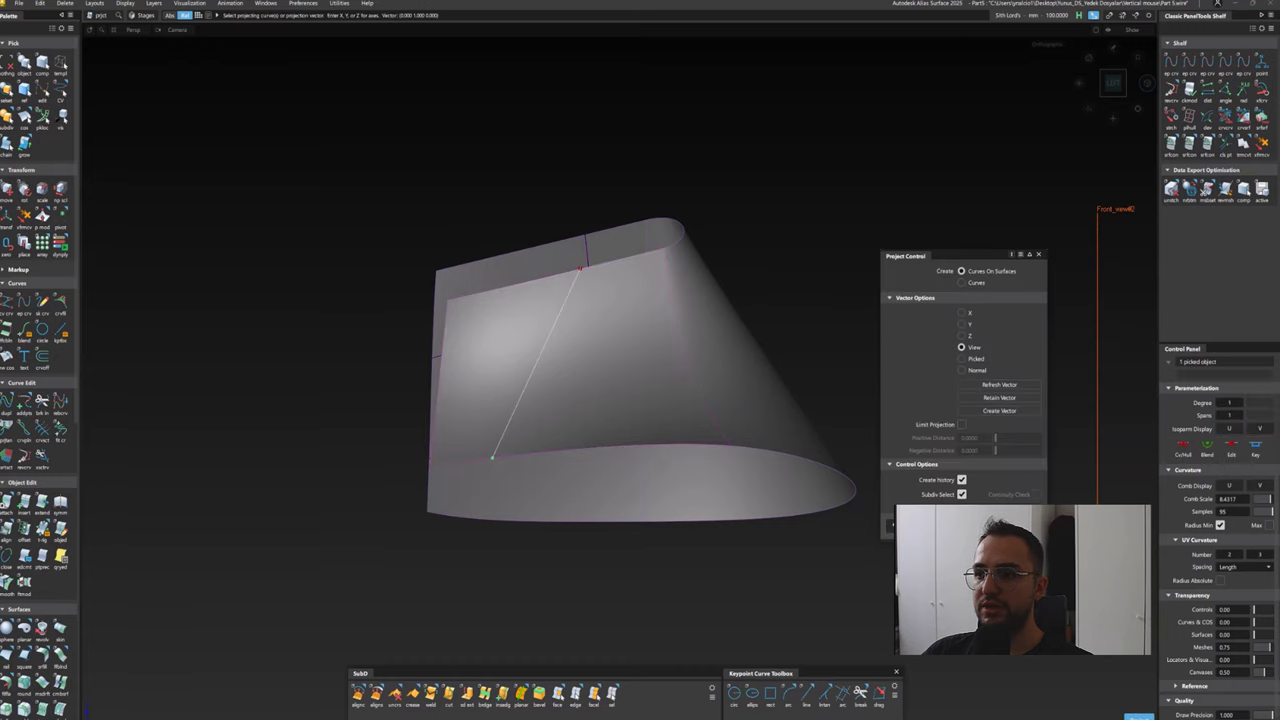
key("ctrl+i")
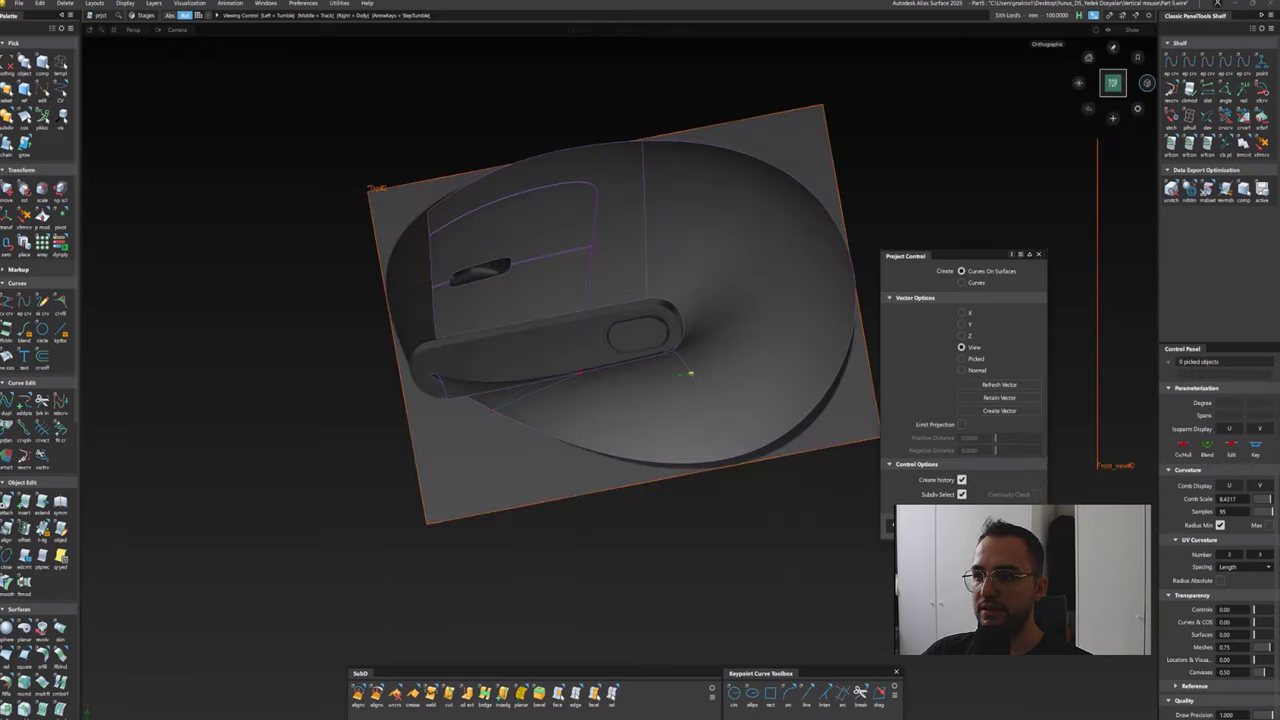
Draw a curve from the body's outer edge to the central strip behind the buttons, bow its middle, and project it onto the button-side surface
left_click(1171, 62)
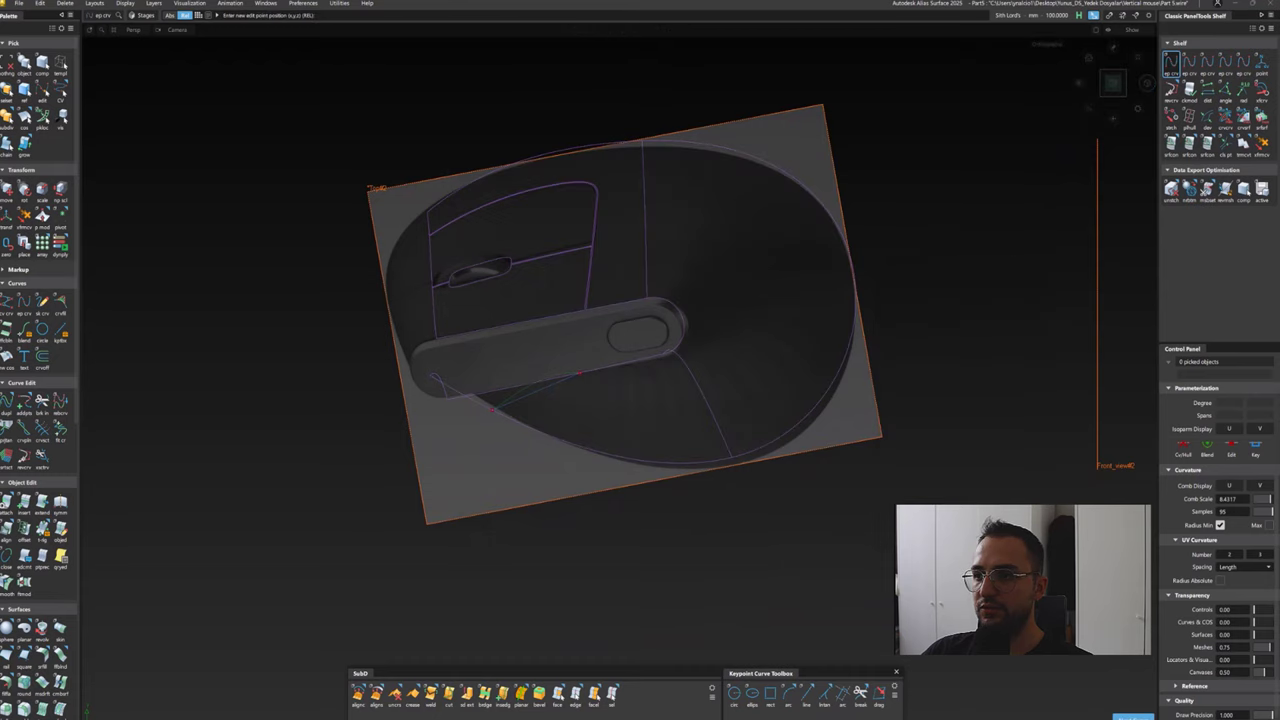
left_click(702, 144)
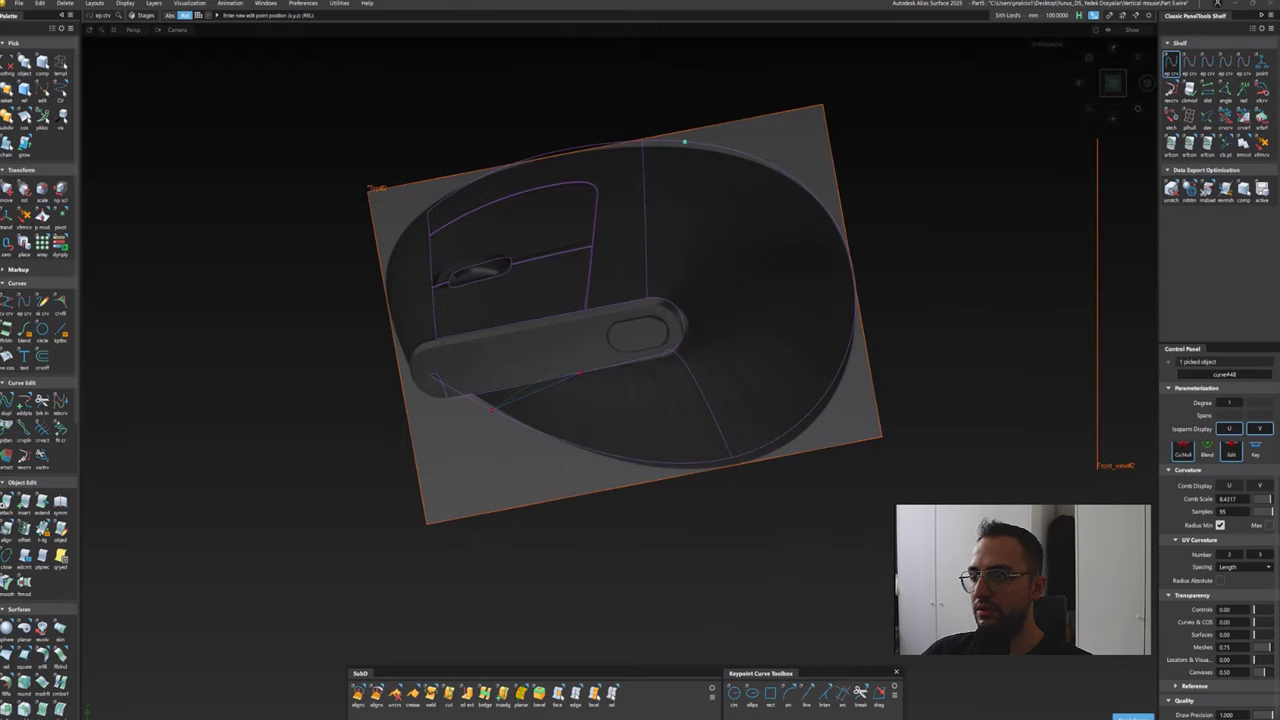
left_click(617, 303)
left_click_drag(617, 304, 624, 303)
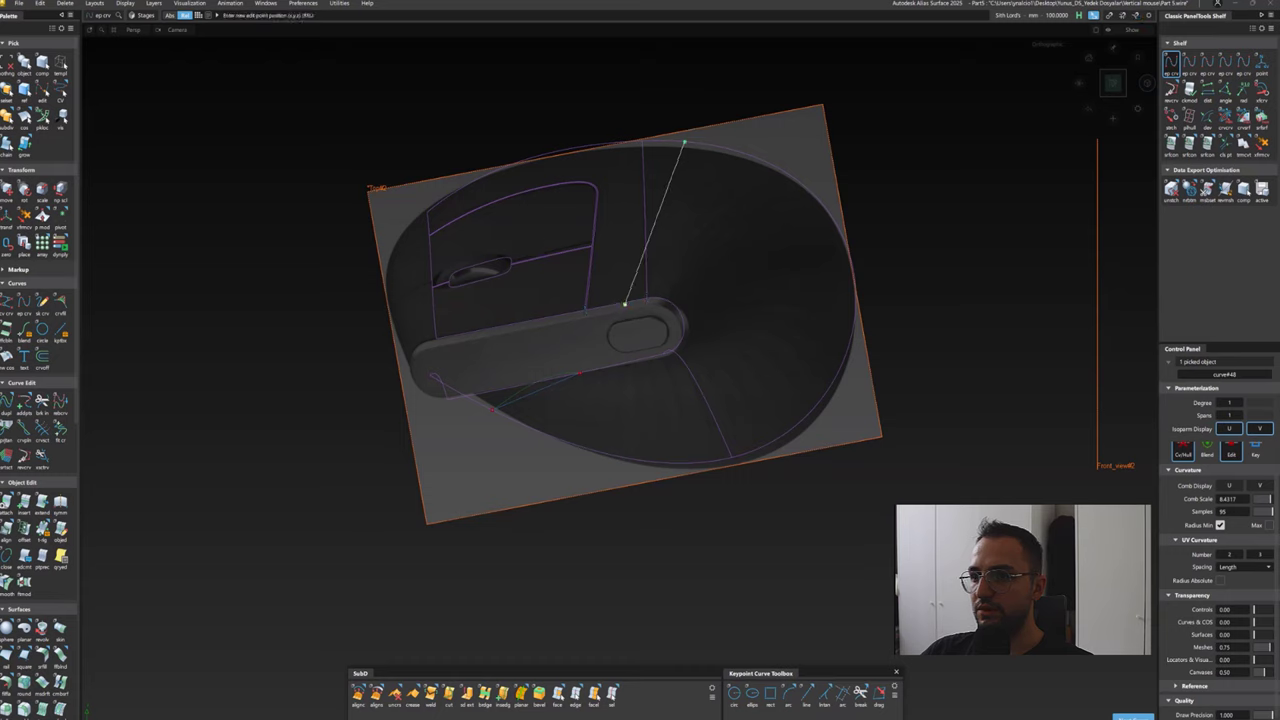
key("m")
mouse_move(688, 228)
middle_mouse_down()
mouse_move(712, 245)
mouse_move(684, 204)
middle_mouse_up()
key("p")
key("Escape")
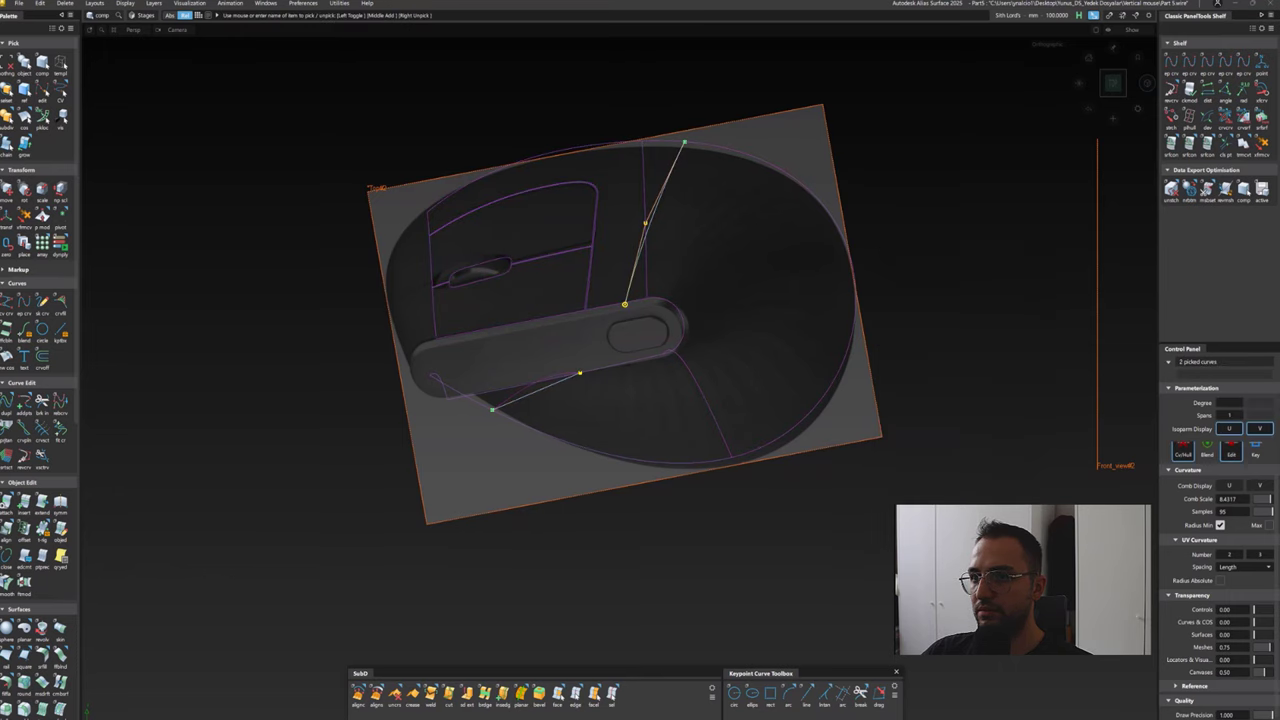
Trim the thumb-side surface at the projected curve and convert the remaining front piece with Trim Convert
left_click(1113, 83)
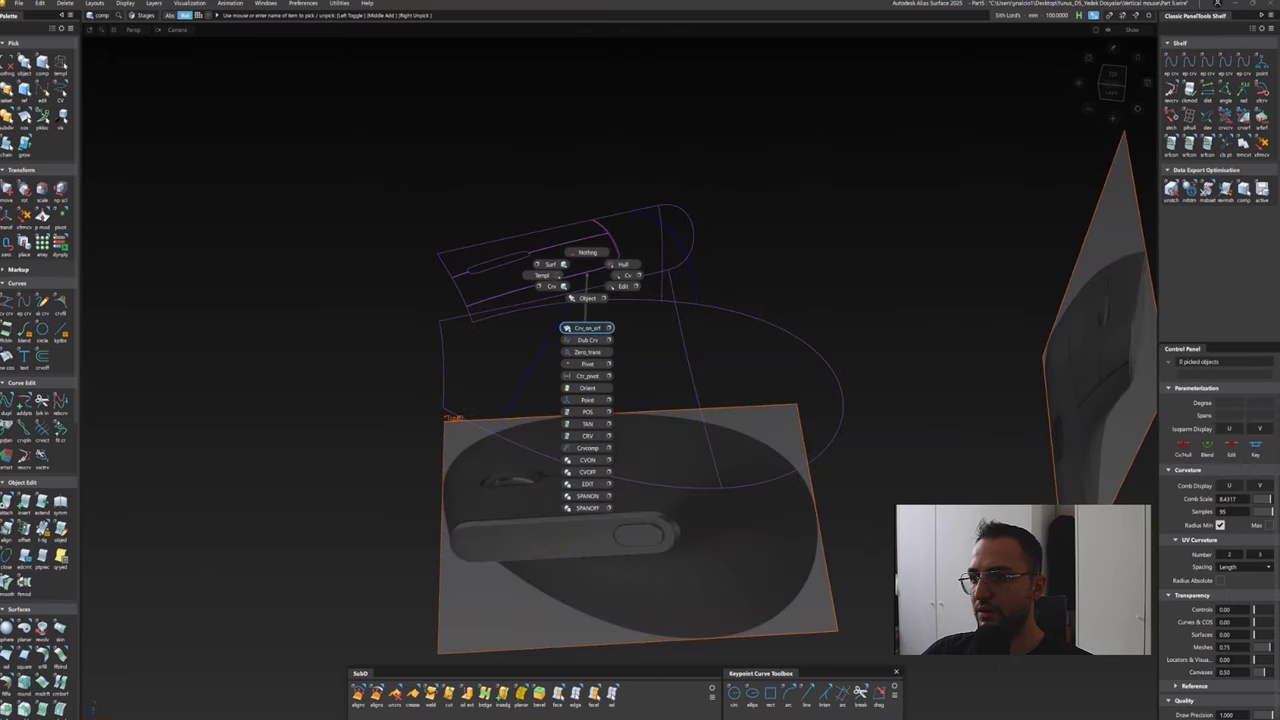
right_click_drag(586, 278, 587, 333, "ctrl+shift")
left_click(1113, 83)
right_click_drag(1110, 88, 1110, 88, "ctrl+shift")
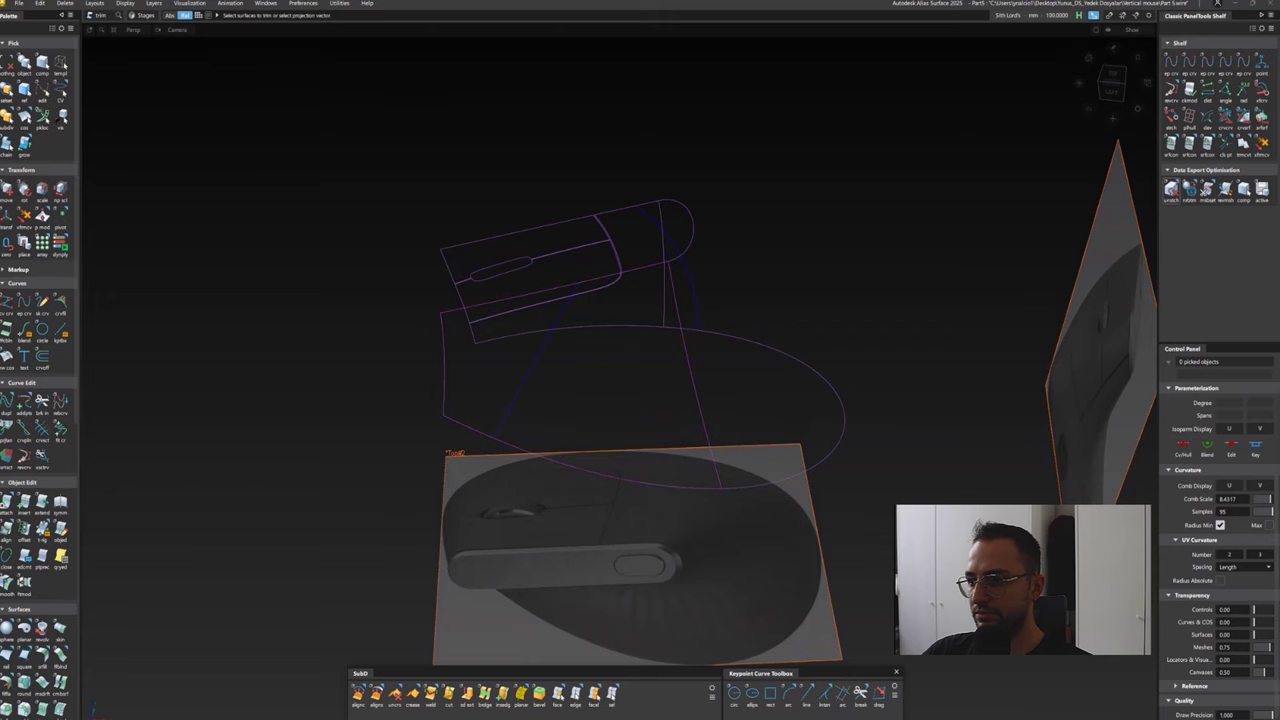
left_click(1243, 143)
left_click(614, 380)
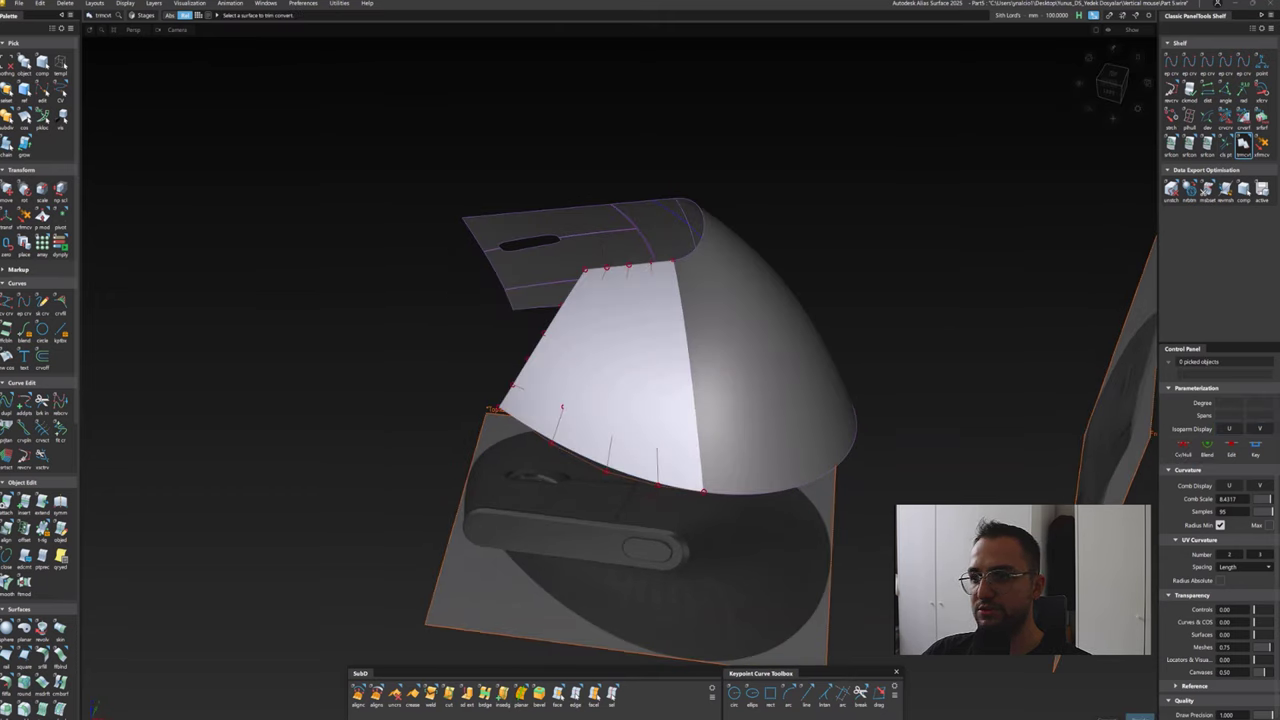
Duplicate the projected curve behind the buttons and the surface edges around the upper opening as free curves
left_click(1113, 83)
left_click(1113, 83)
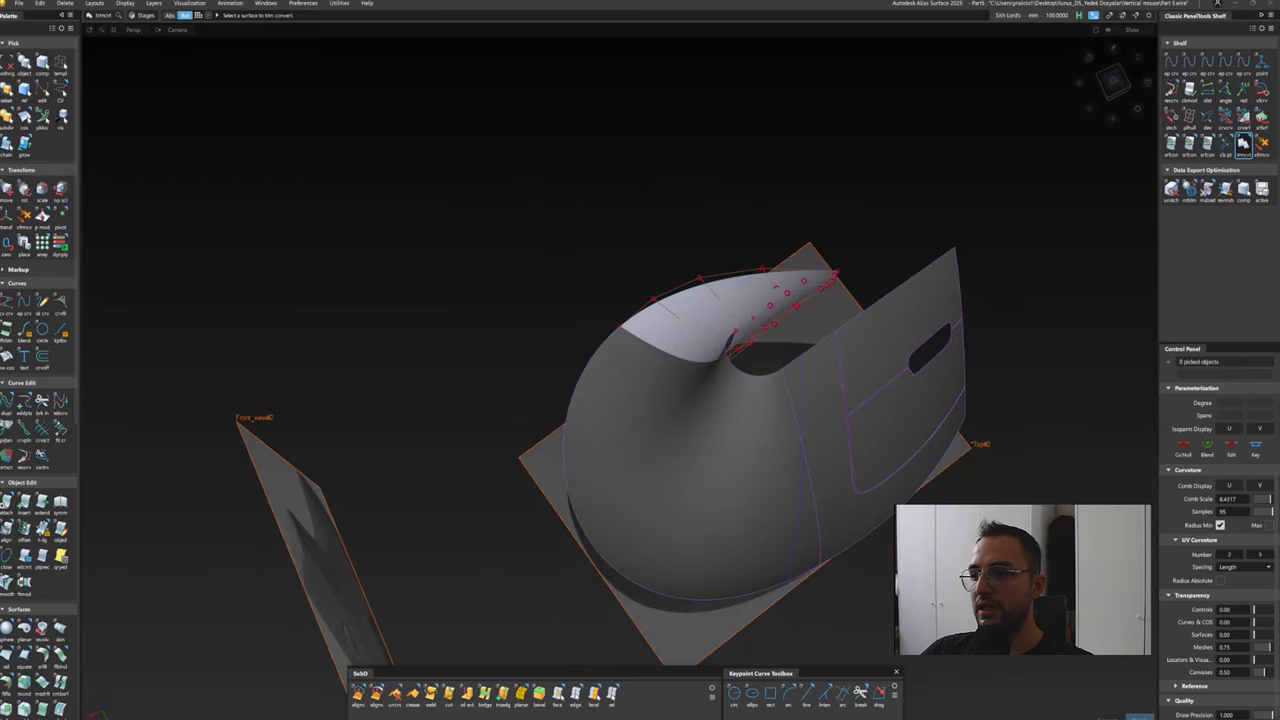
right_click_drag(800, 392, 808, 443, "ctrl+shift")
left_click(802, 410)
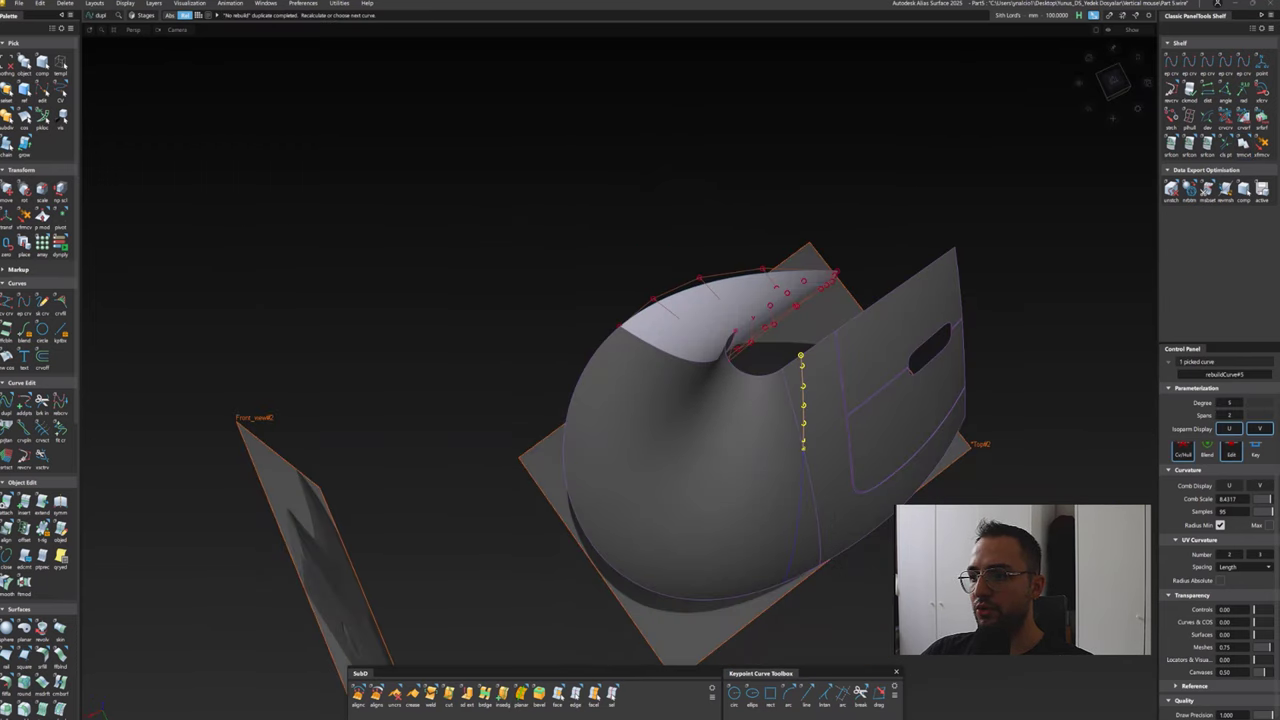
left_click(800, 500)
left_click_drag(800, 500, 780, 488, "alt")
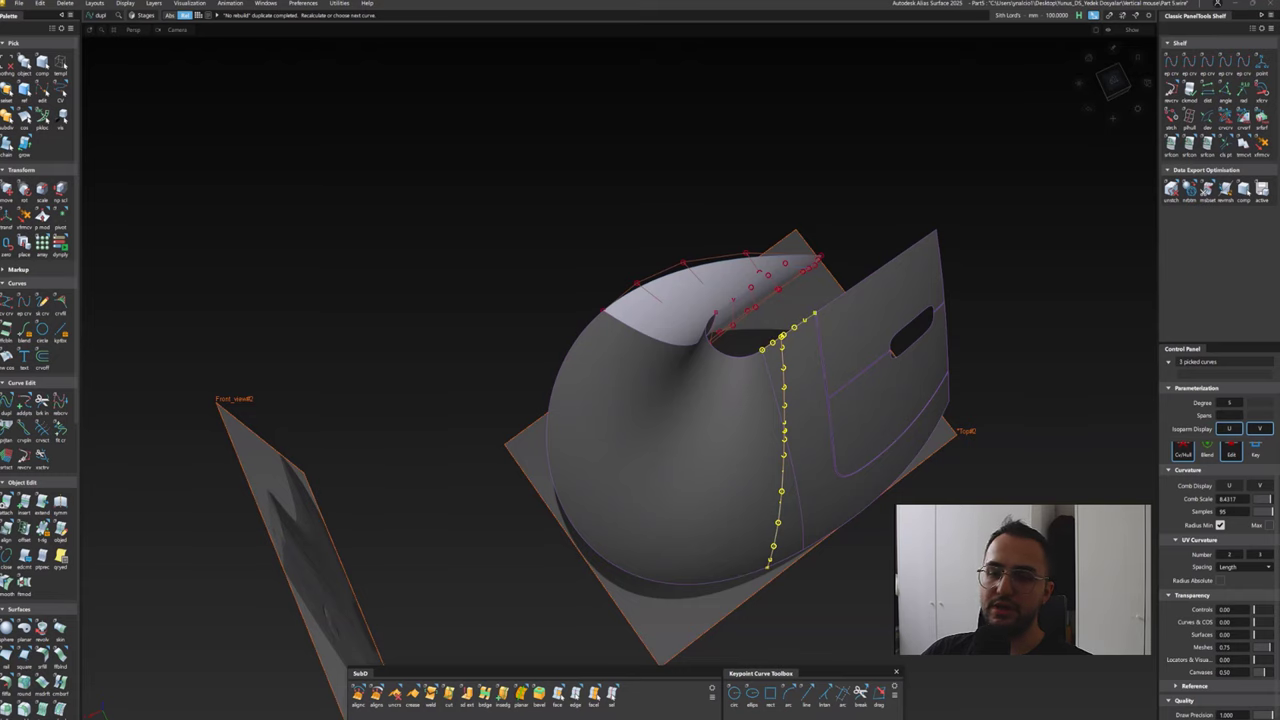
left_click_drag(1110, 82, 1112, 84)
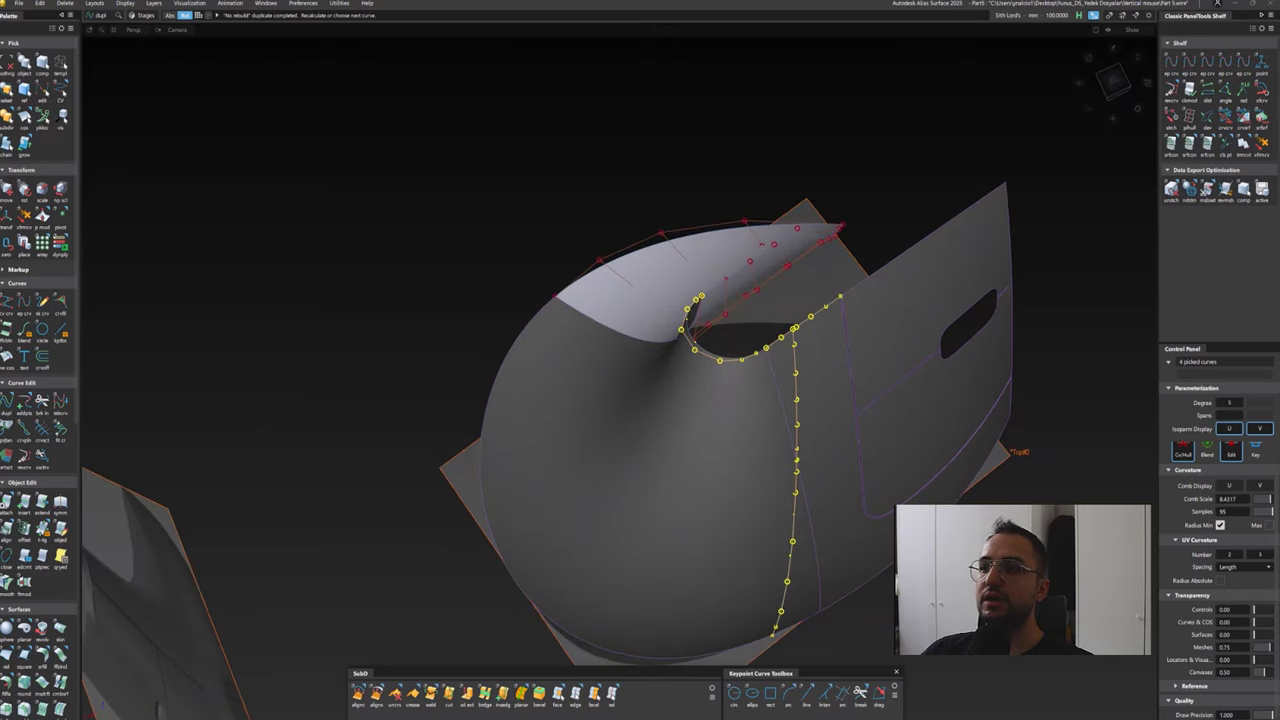
left_click(760, 350)
Duplicate the lower outer edge segments of the rear body surface as free curves
left_click_drag(1110, 82, 1100, 76)
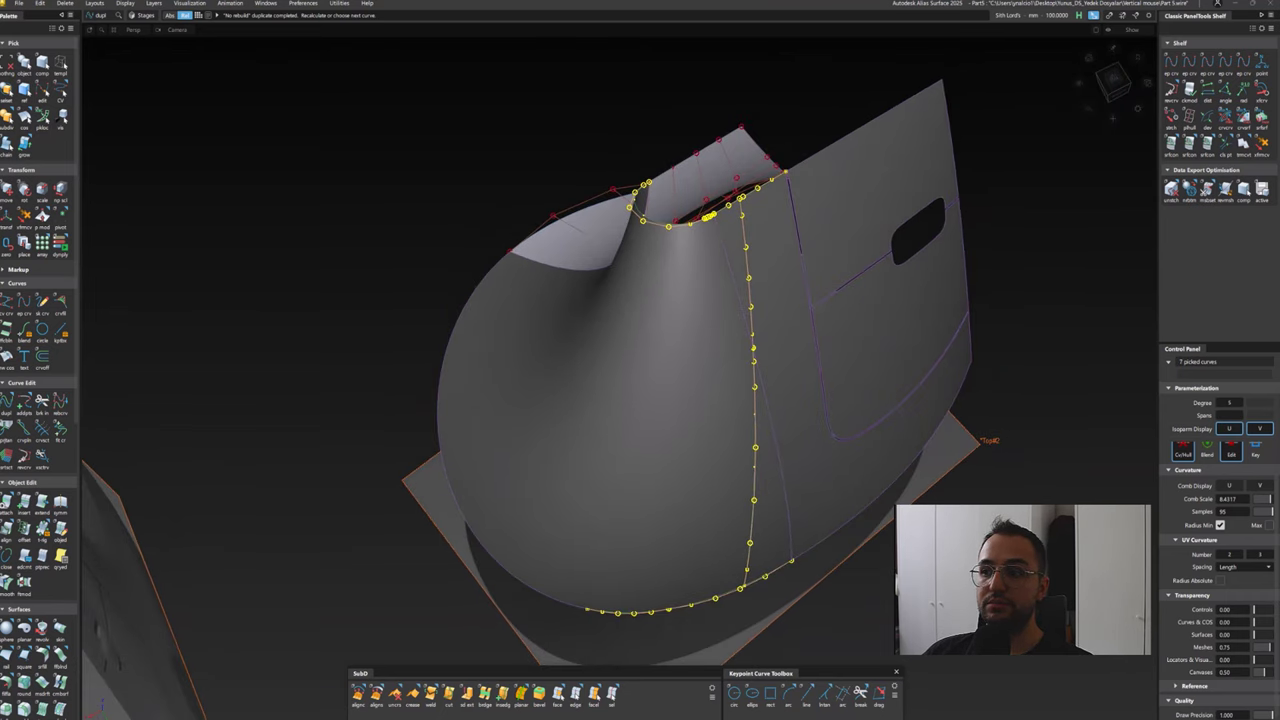
left_click(437, 430)
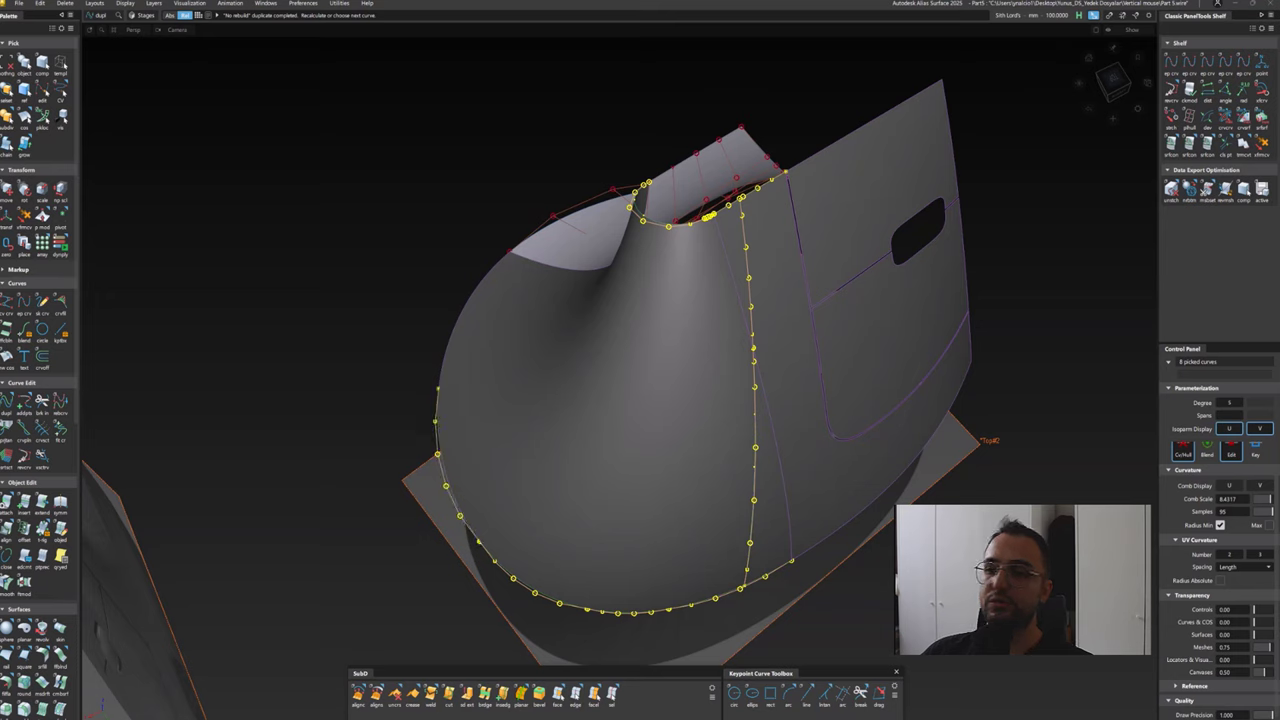
left_click(451, 328)
left_click(585, 270)
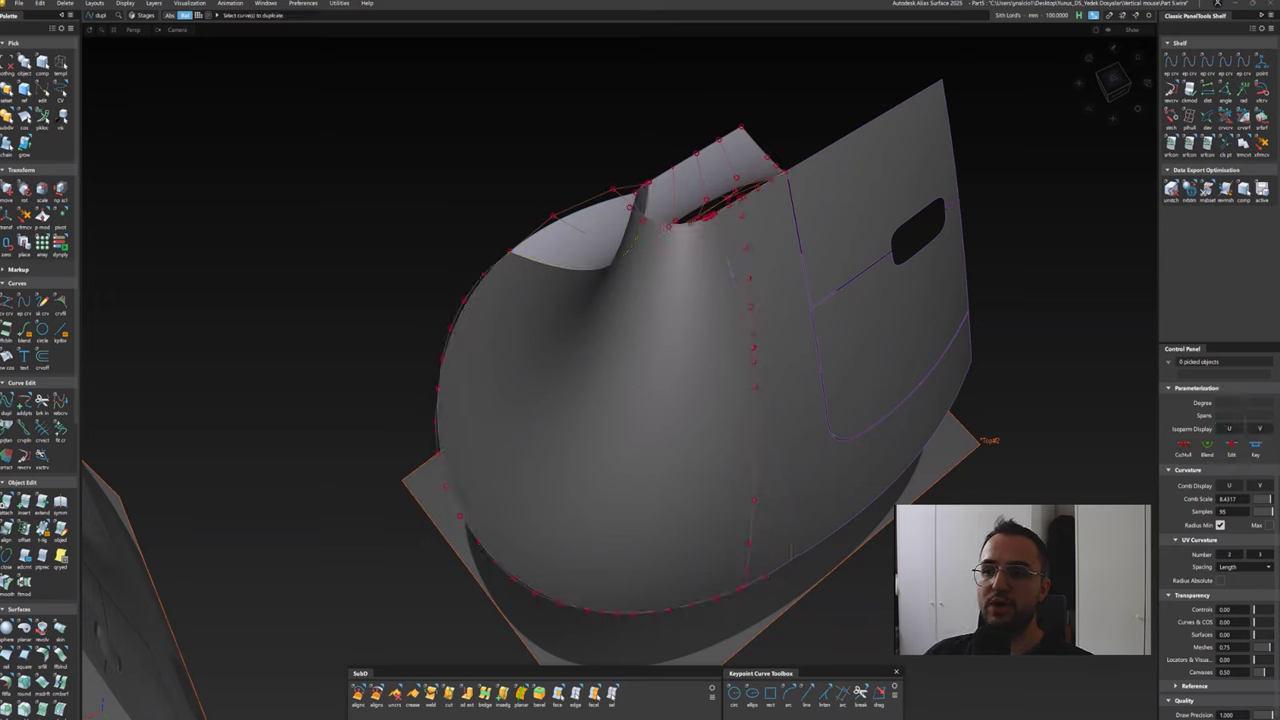
Attach the duplicated curve segments along the upper opening of the body
left_click_drag(700, 400, 711, 267, "alt+shift")
right_click(711, 267, "ctrl+shift")
left_click(750, 256)
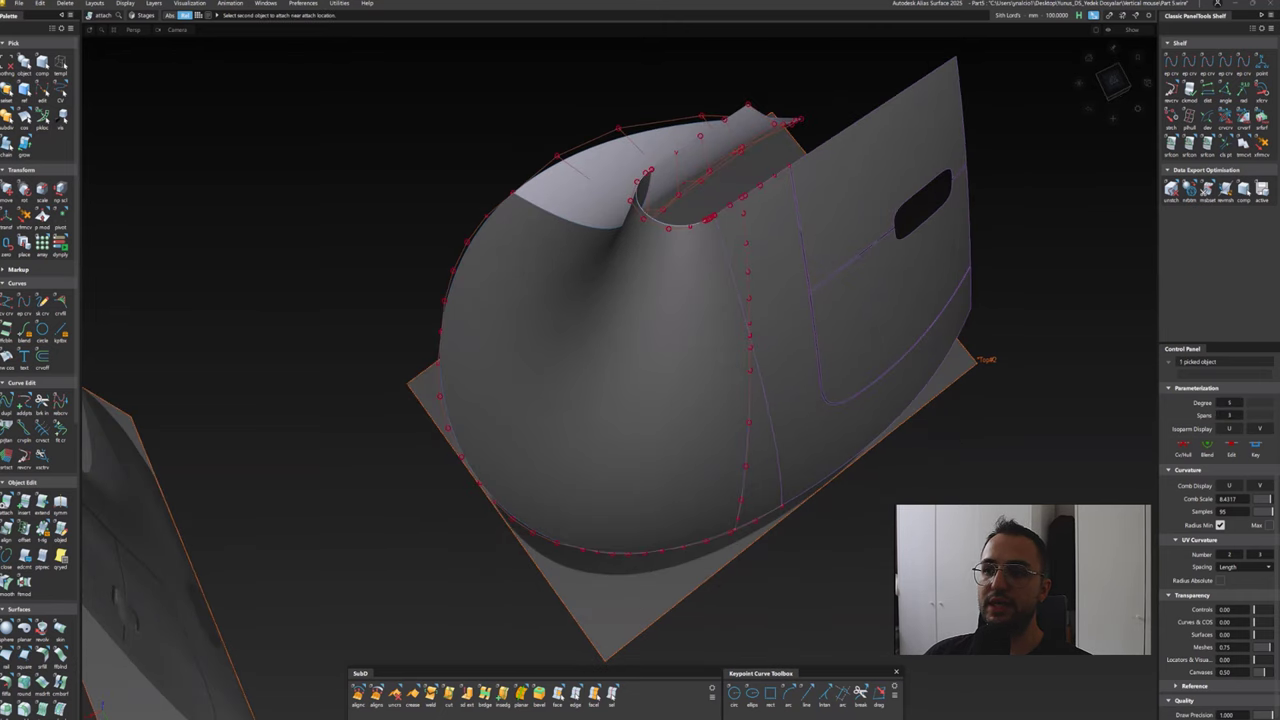
left_click(700, 222)
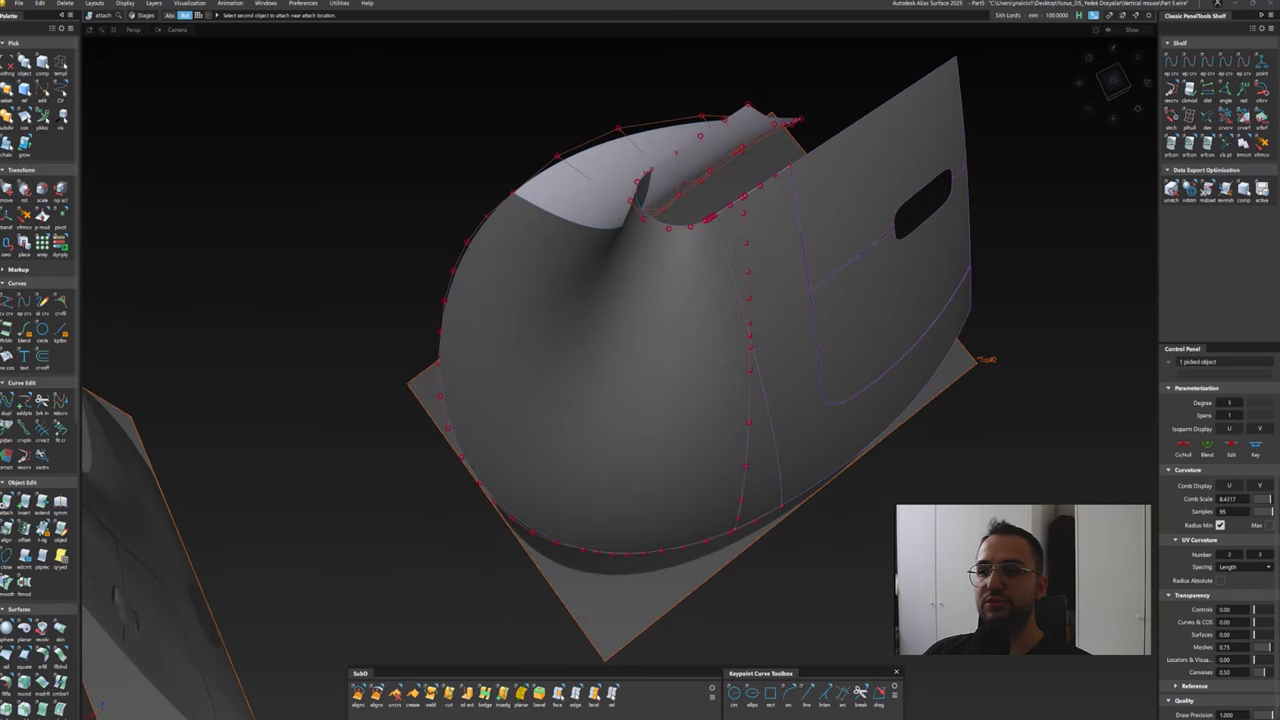
left_click(745, 205)
left_click(750, 302)
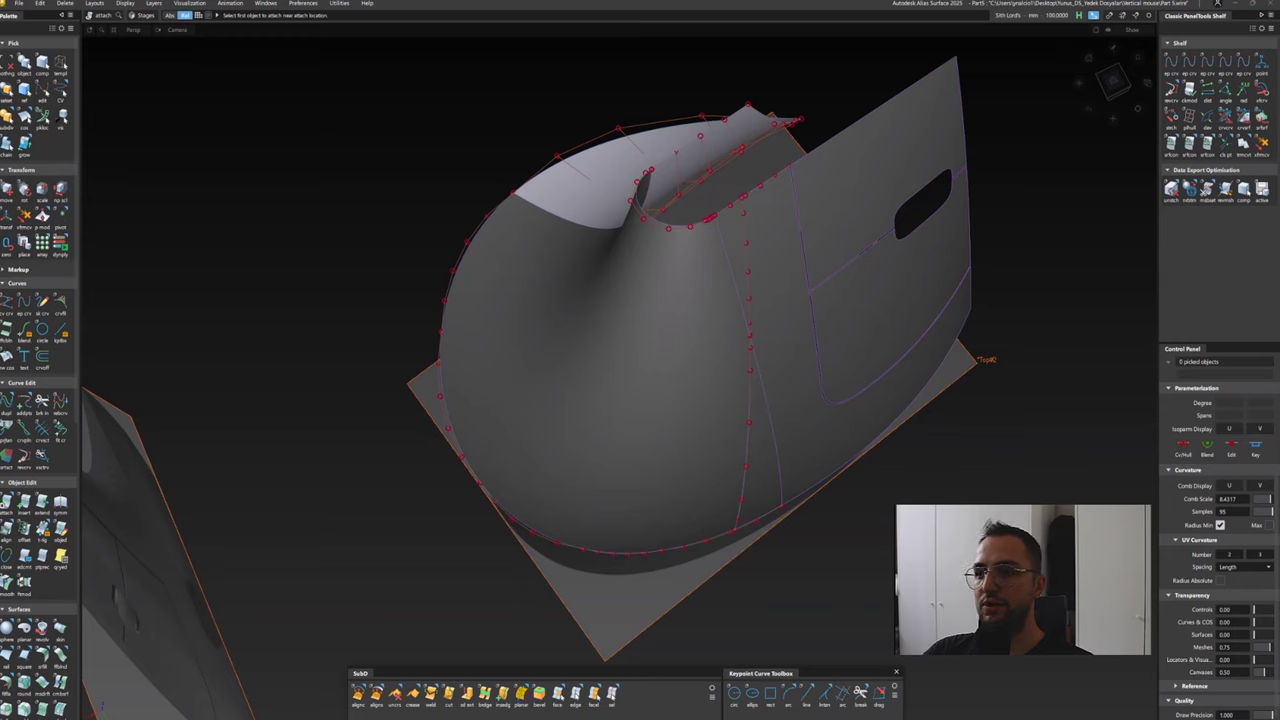
Attach the upper and lower segments of the duplicated curve behind the mouse buttons
left_click(750, 302)
left_click(785, 320)
left_click(752, 352)
left_click(785, 372)
left_click(750, 368)
left_click(785, 380)
left_click(750, 366)
left_click(785, 380)
left_click(750, 318)
left_click(752, 322)
left_click(760, 328)
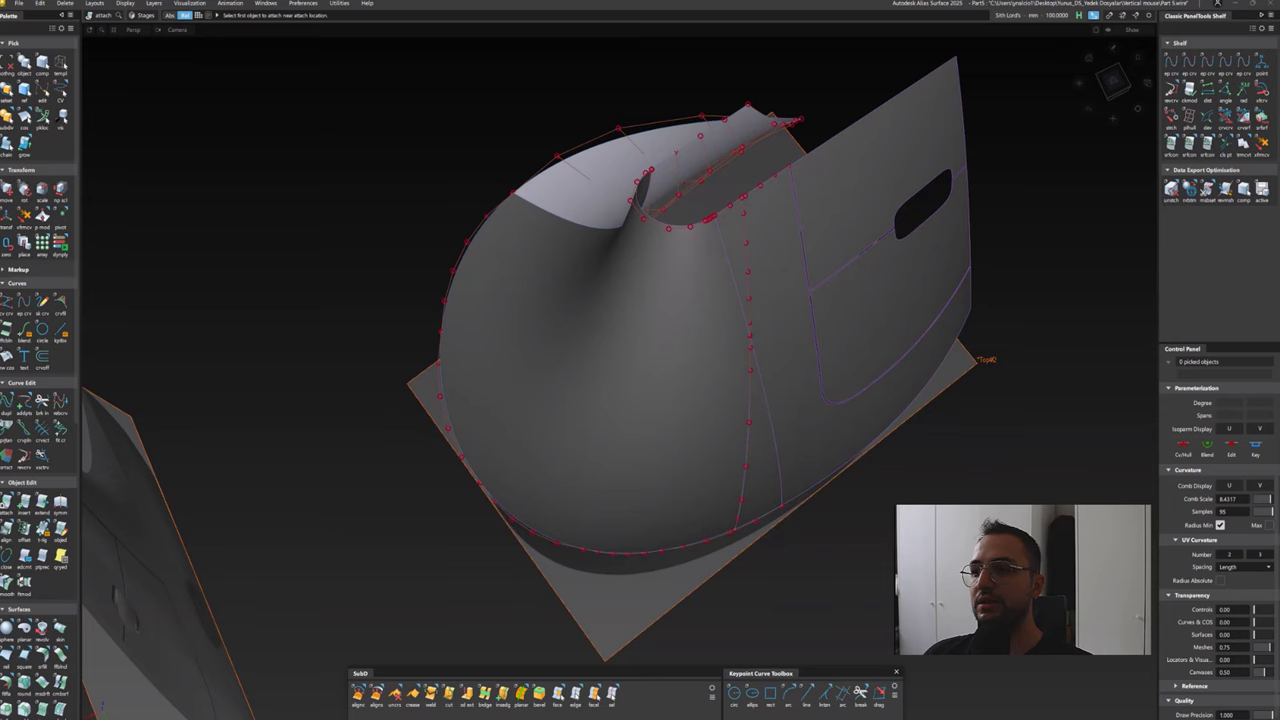
left_click(748, 290)
left_click(783, 304)
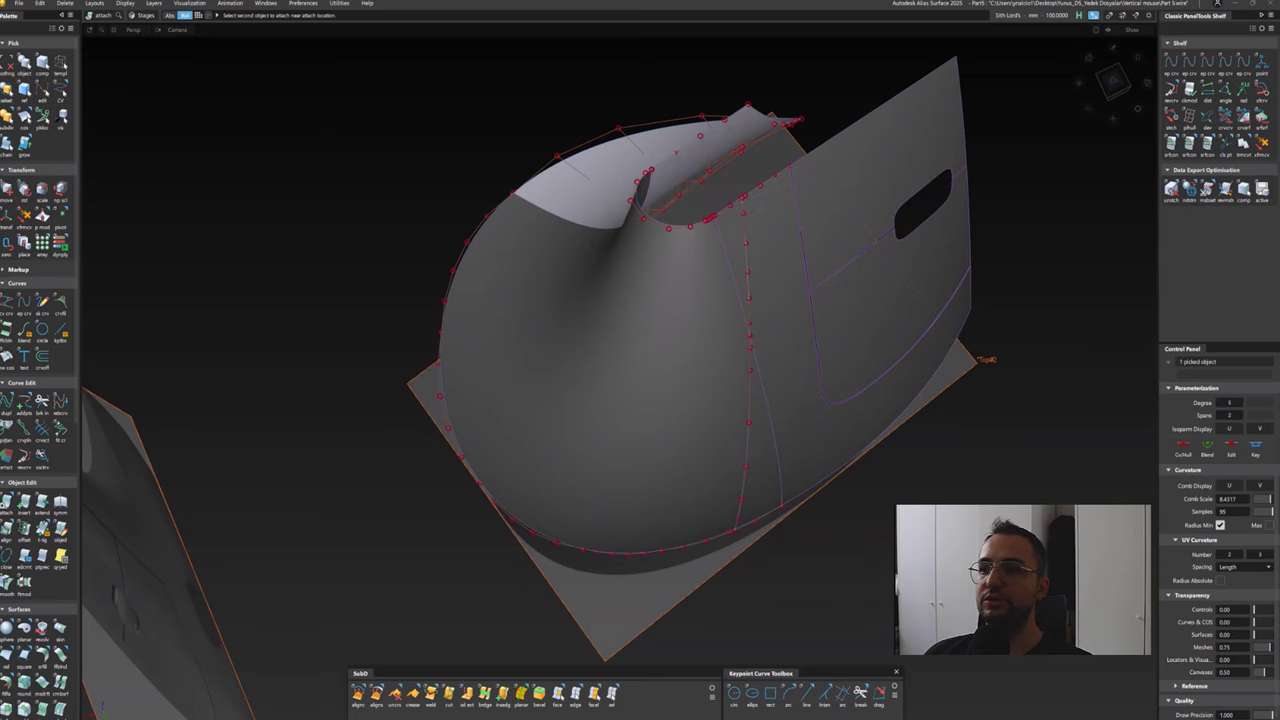
left_click(750, 356)
left_click(785, 375)
Hide the rear body surface and attach the duplicated lower edge segments into one curve
left_click_drag(785, 375, 700, 330, "alt+shift")
key("ctrl+shift+n")
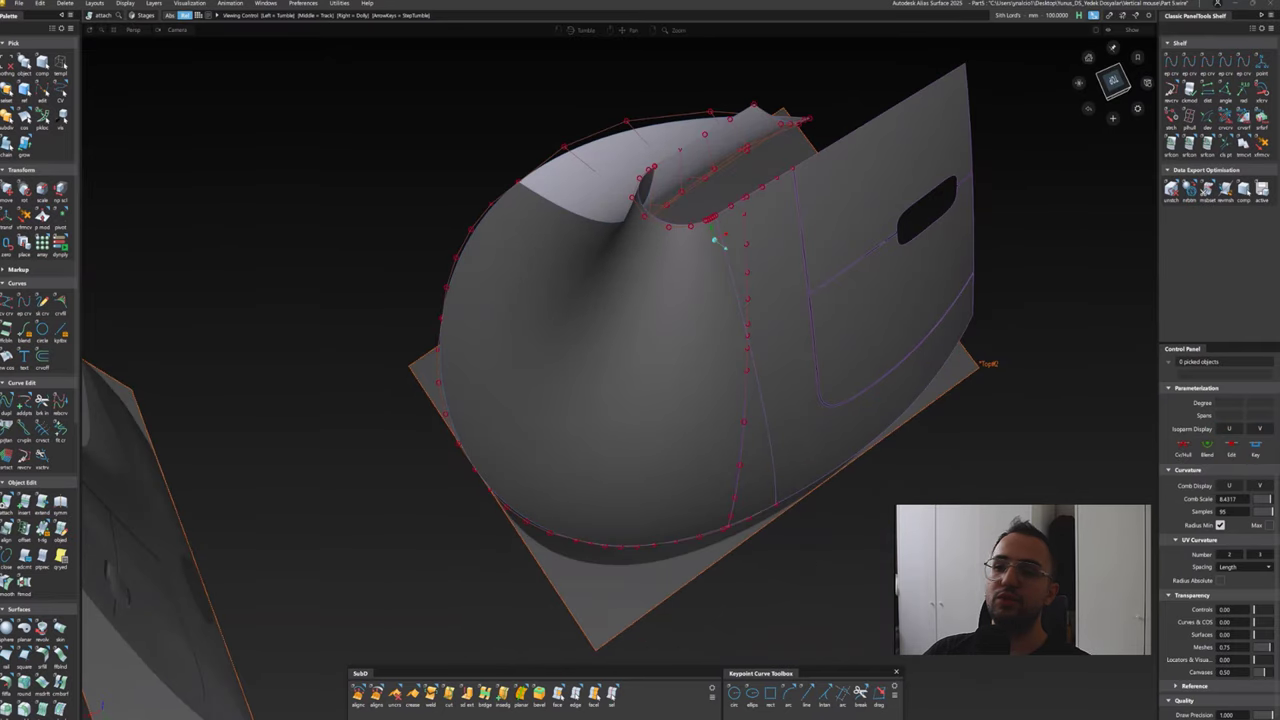
key("ctrl+shift+n")
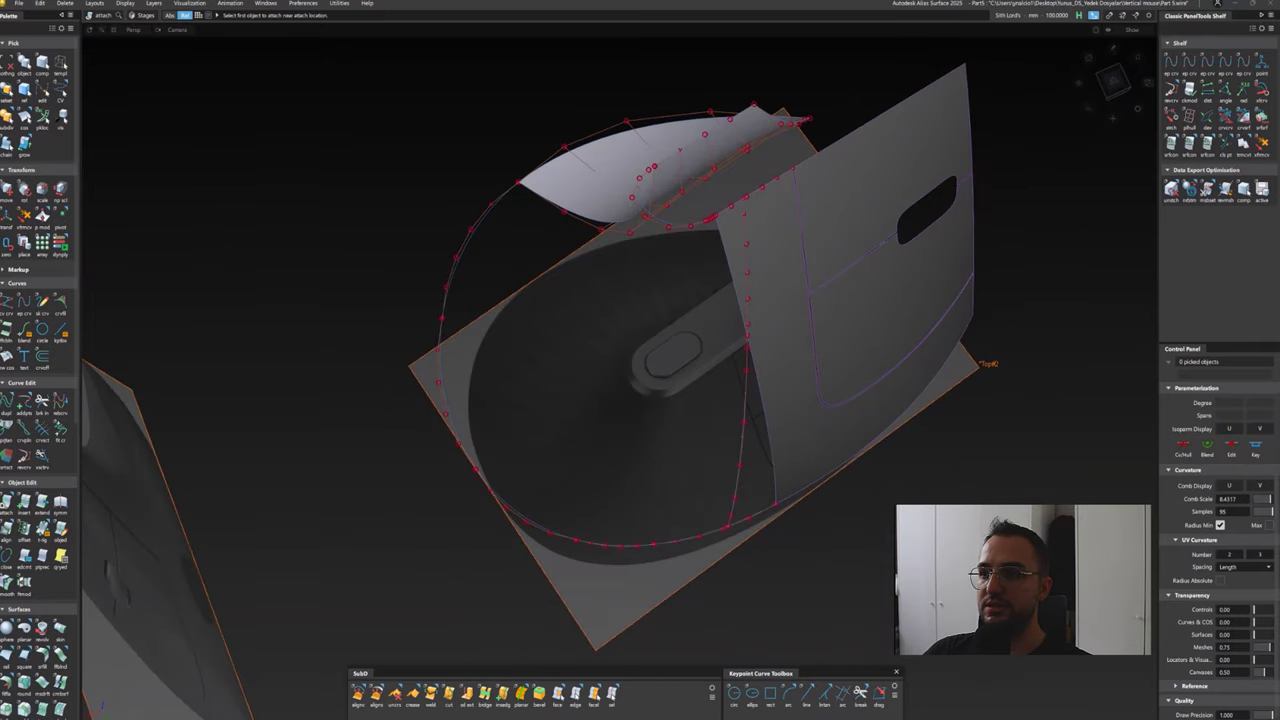
left_click(708, 330)
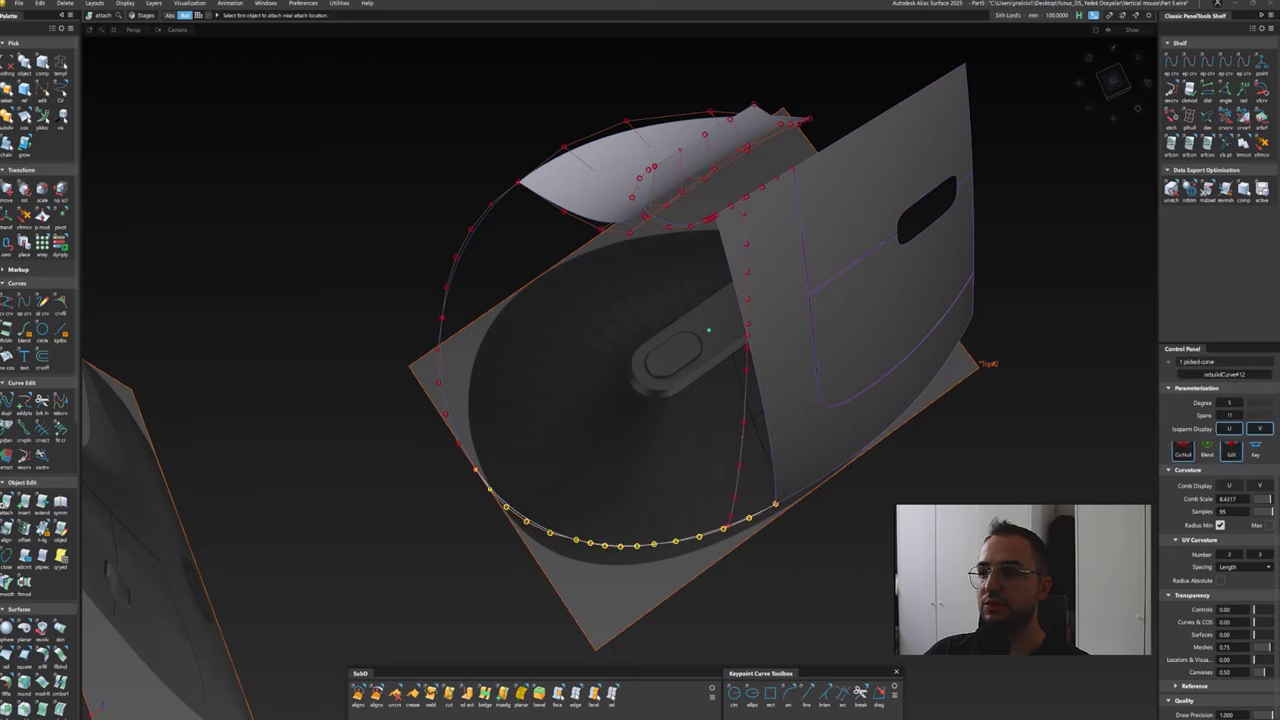
left_click(620, 545)
left_click(24, 655)
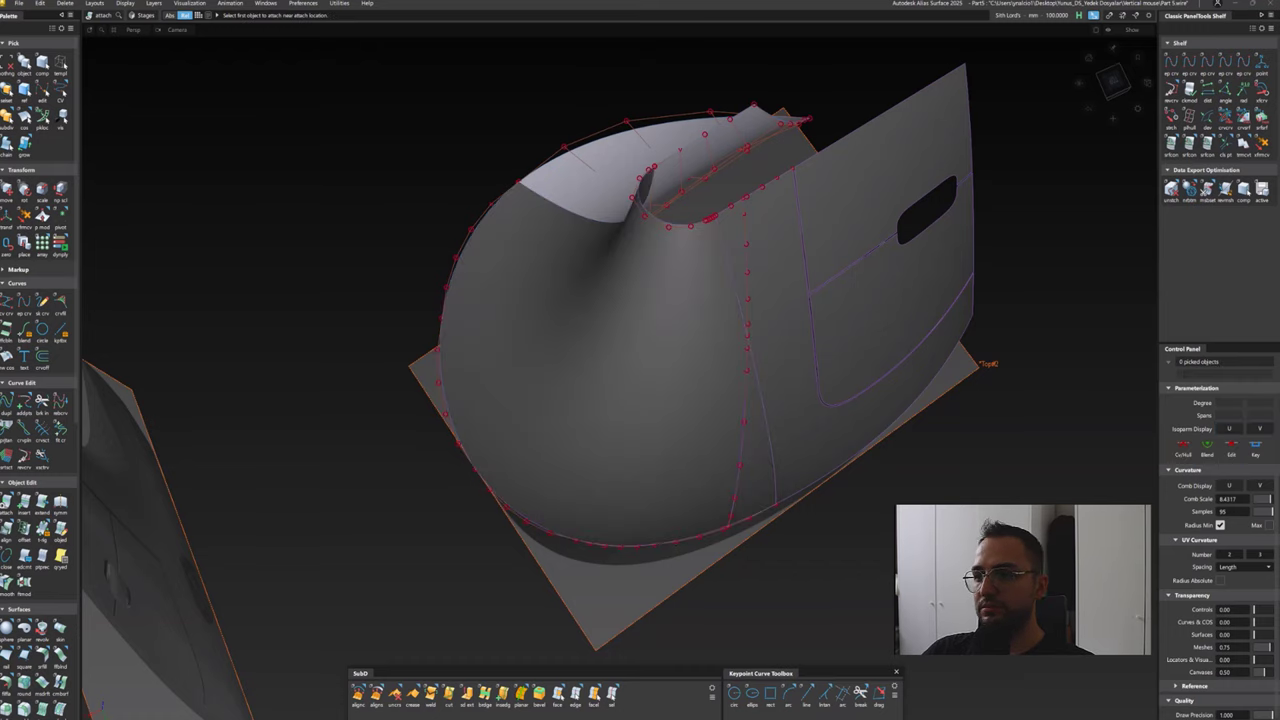
left_click(747, 362)
left_click(770, 382)
left_click(744, 222)
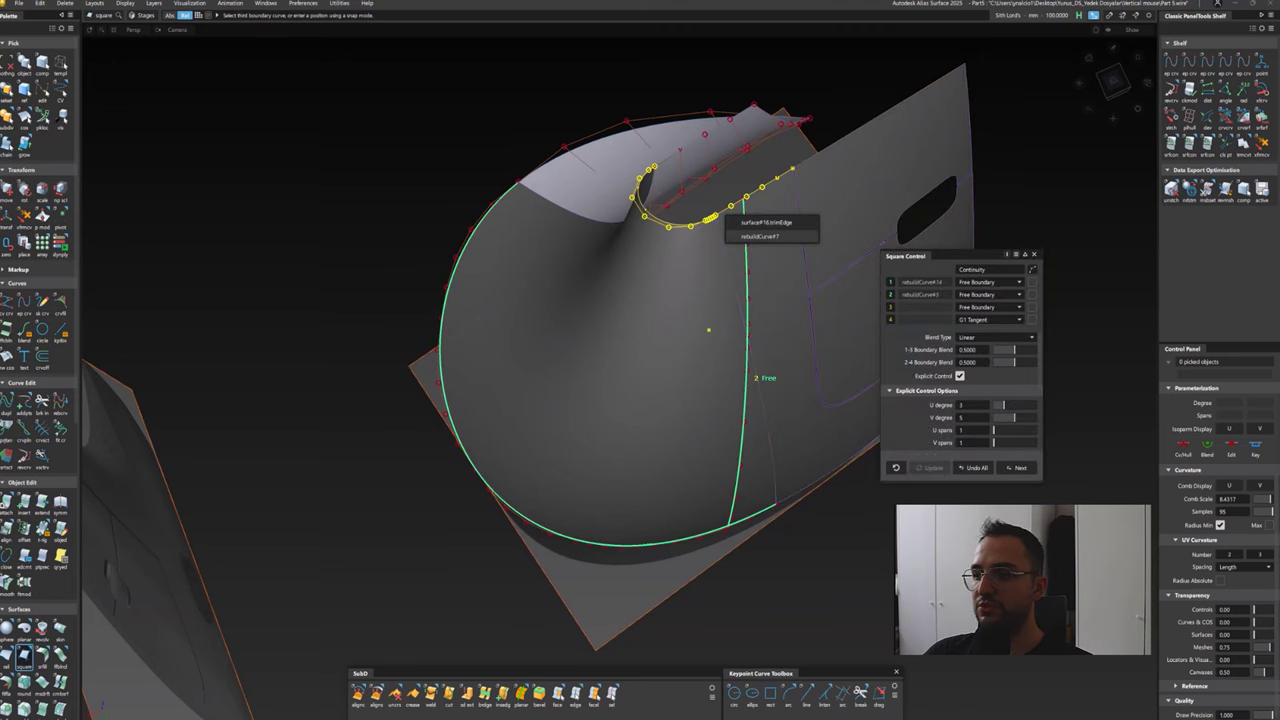
left_click(759, 236)
mouse_move(1113, 80)
left_mouse_down()
mouse_move(1080, 95)
mouse_move(1100, 88)
left_mouse_up()
left_click(613, 299)
left_click(645, 307)
key("shift+alt")
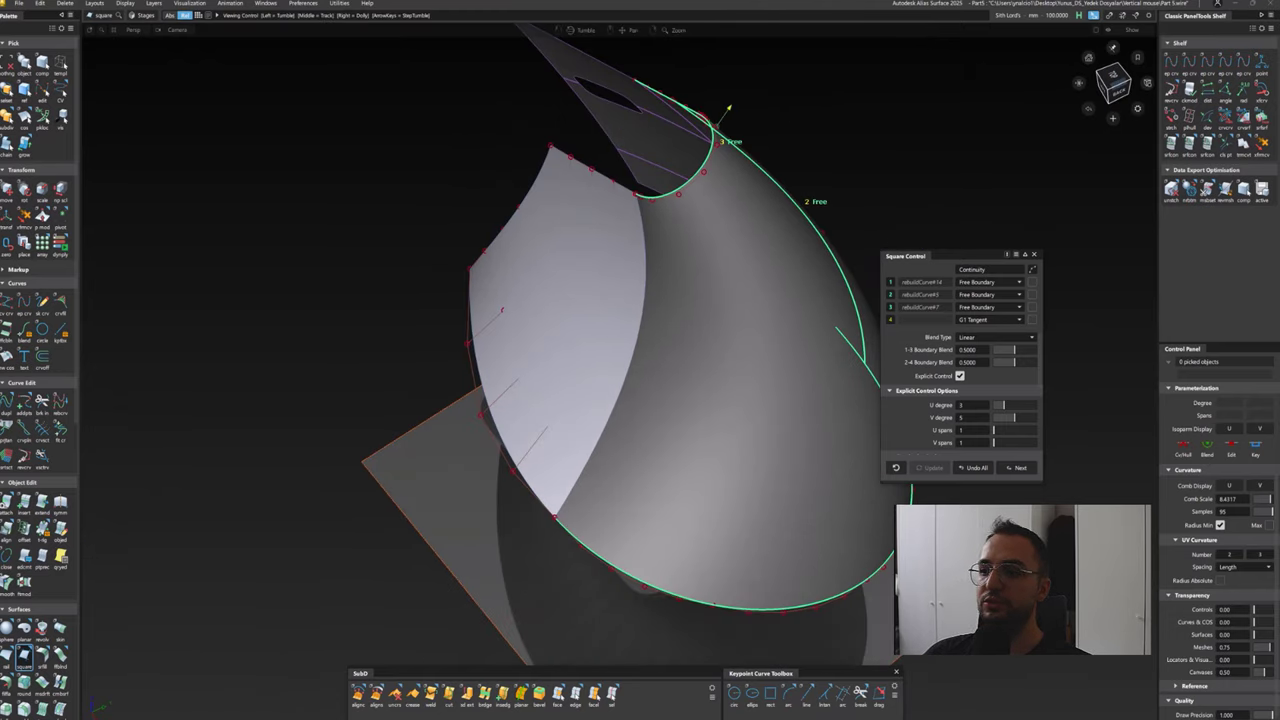
left_click_drag(728, 107, 557, 391, "alt+shift")
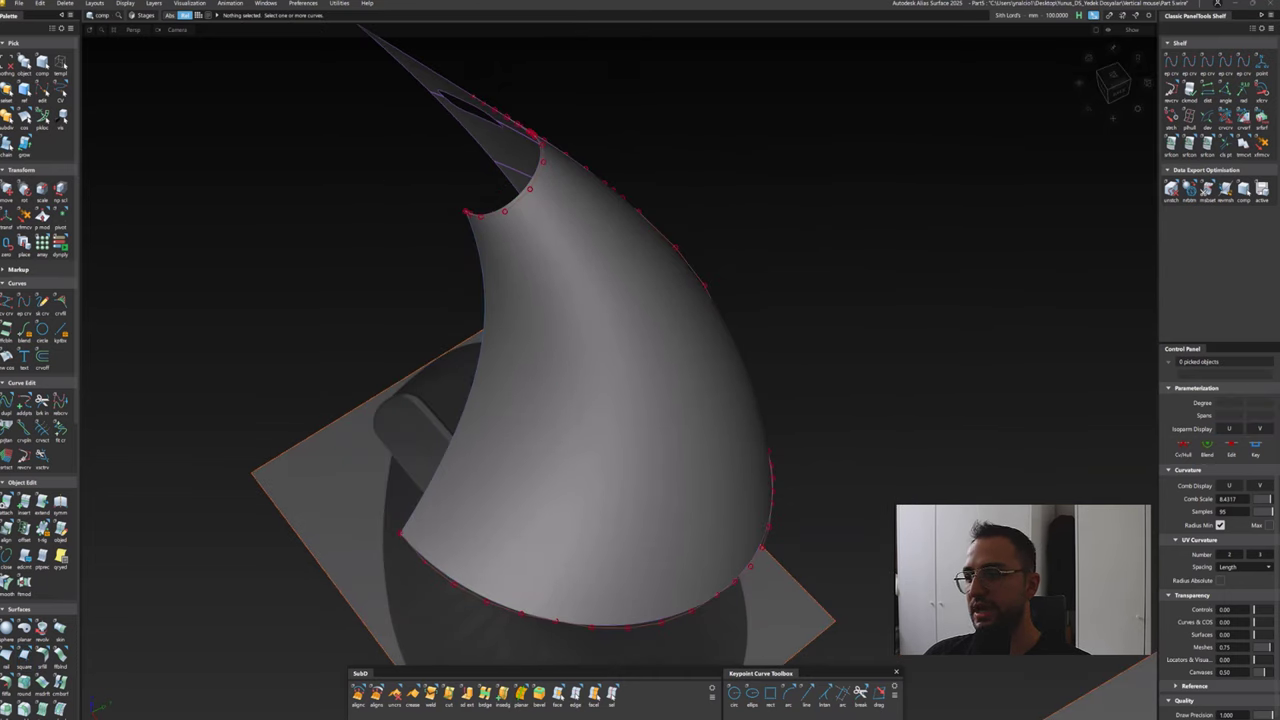
Align the front end of the attached lower edge curve to the end of the adjoining side curve with G0 continuity
left_click(1113, 80)
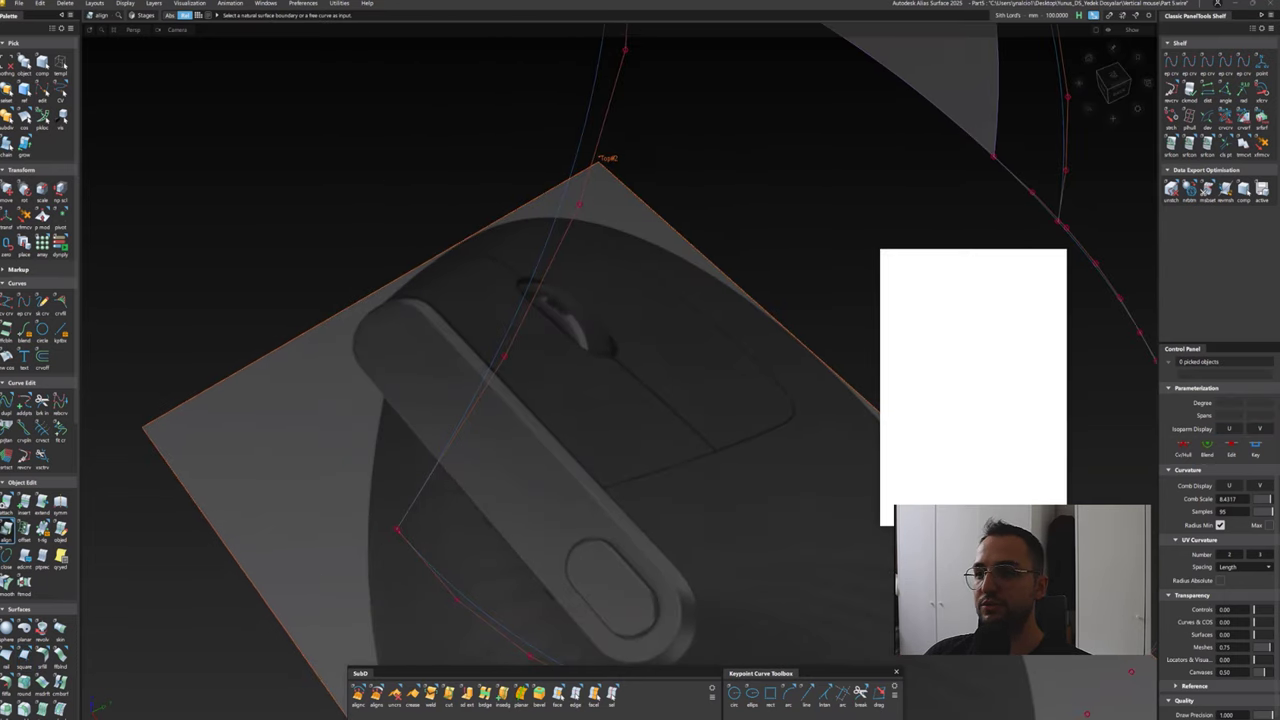
left_click(408, 545)
scroll(400, 540, "up", 3)
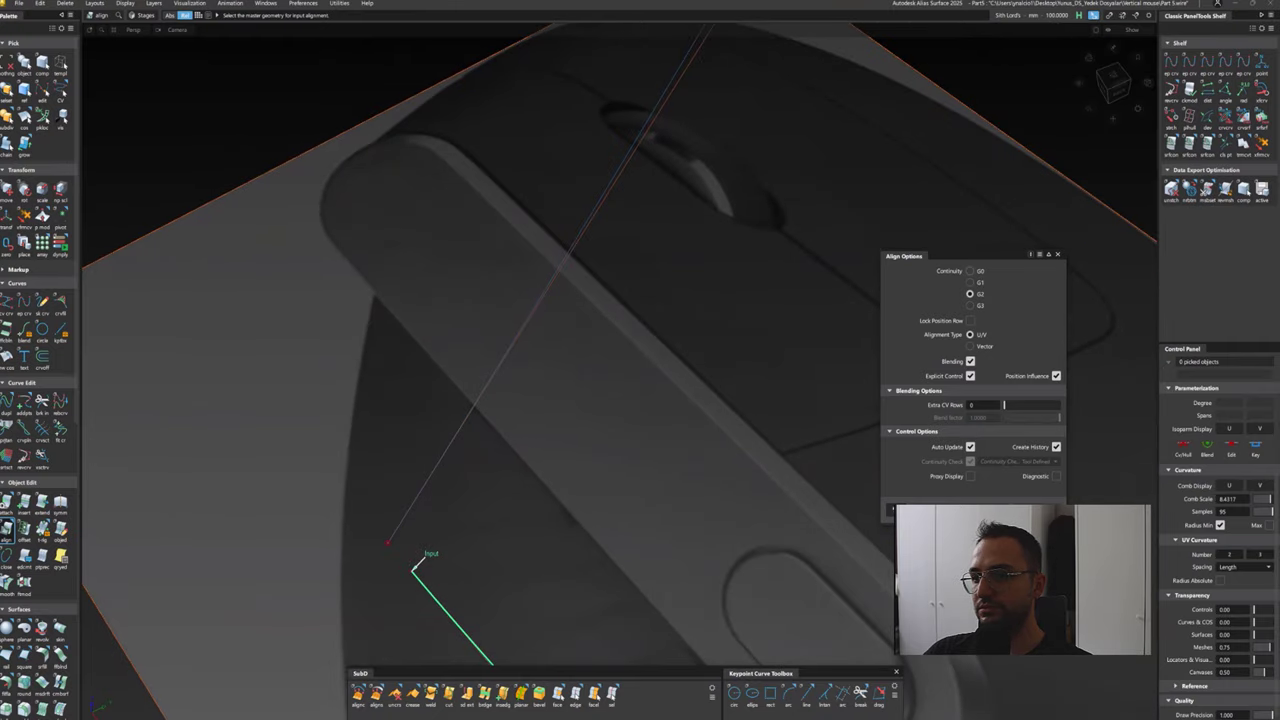
left_click(386, 540)
scroll(390, 530, "down", 5)
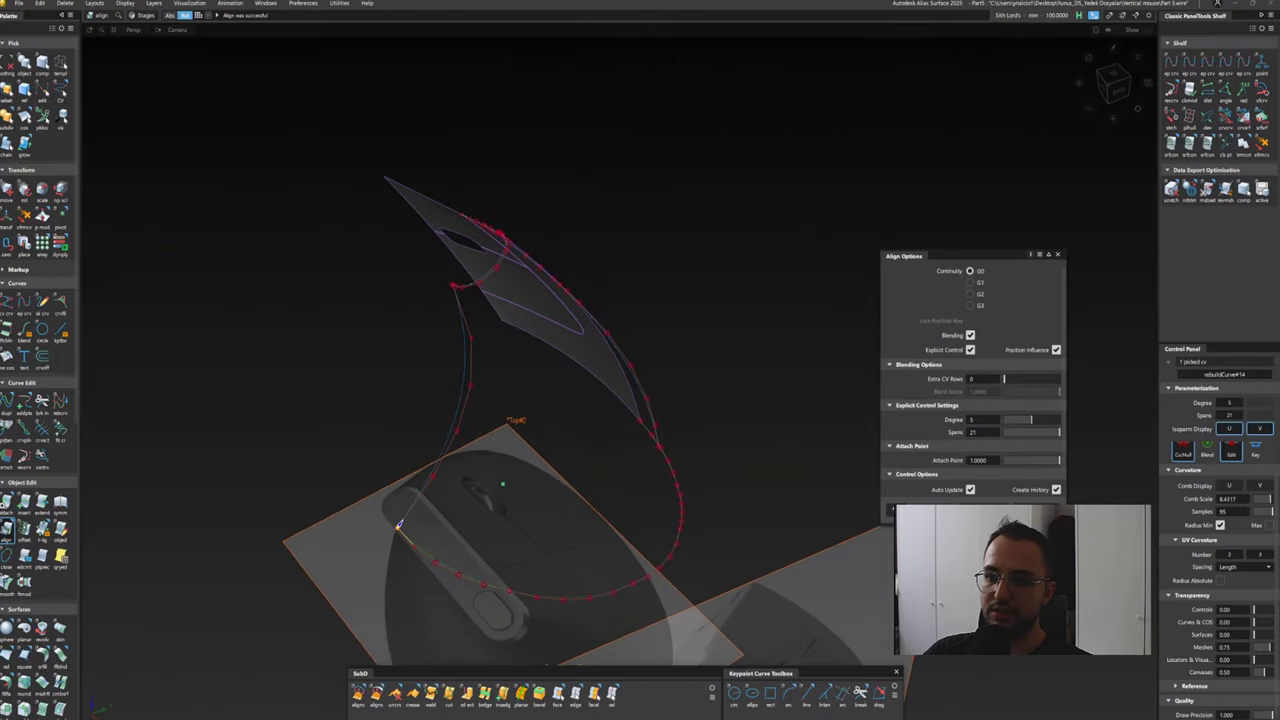
Build a Square surface for the rear of the body from the side curve, lower edge, back and upper opening curves
left_click(24, 655)
left_click(465, 380)
left_click(560, 598)
left_click_drag(600, 400, 700, 400, "alt+shift")
left_click(660, 505)
left_click(550, 402)
left_click_drag(600, 400, 720, 400, "alt+shift")
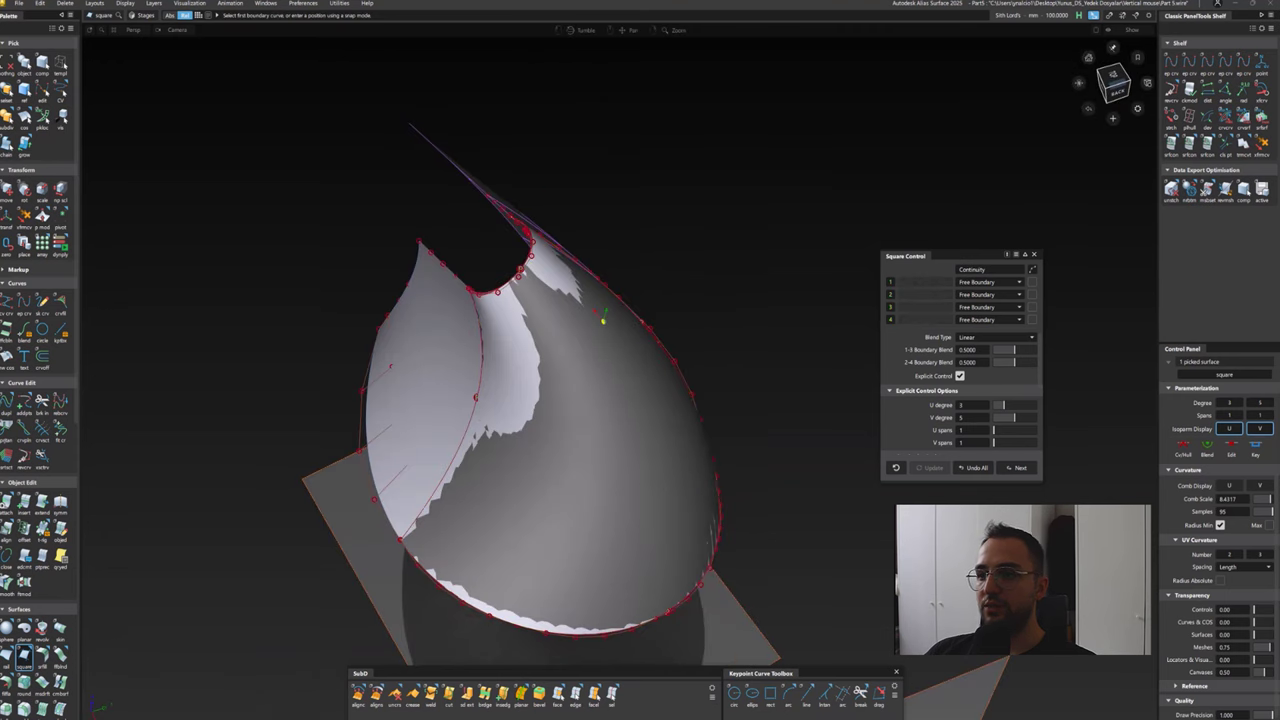
Isolate the side and rear body surfaces by clearing away the other geometry, and turn off their CV display
key("ctrl+shift+d")
left_click(520, 450)
left_click_drag(600, 400, 680, 400, "alt+shift")
key("ctrl+shift+d")
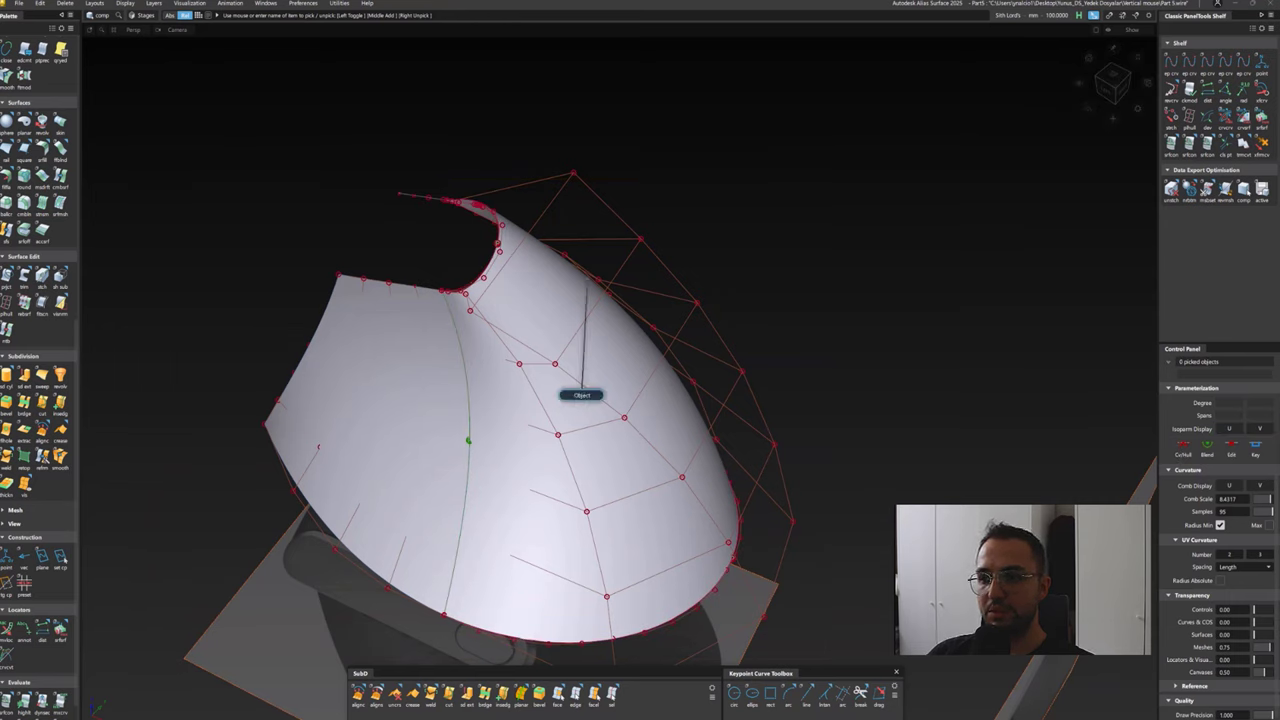
left_click_drag(823, 251, 430, 470)
key("ctrl+shift+d")
left_click_drag(600, 400, 572, 374, "alt+shift")
left_click(1189, 144)
key("a")
key("Escape")
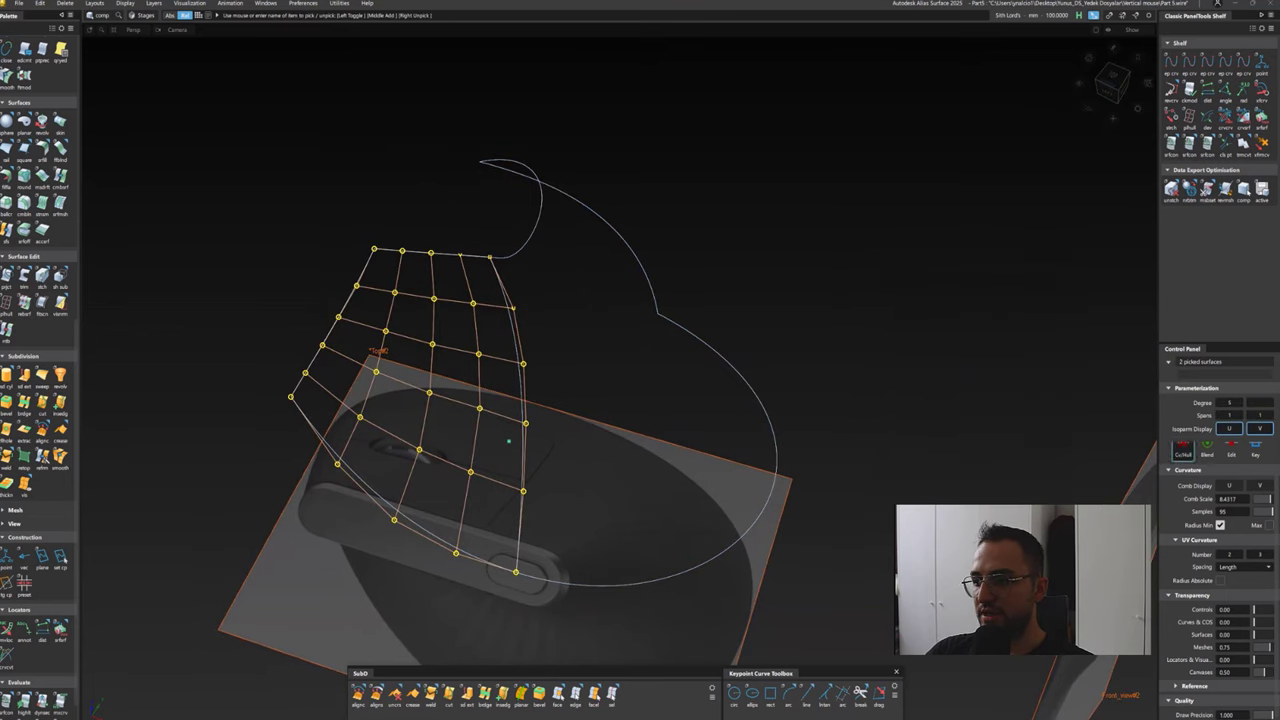
left_click_drag(508, 443, 546, 442, "alt+shift")
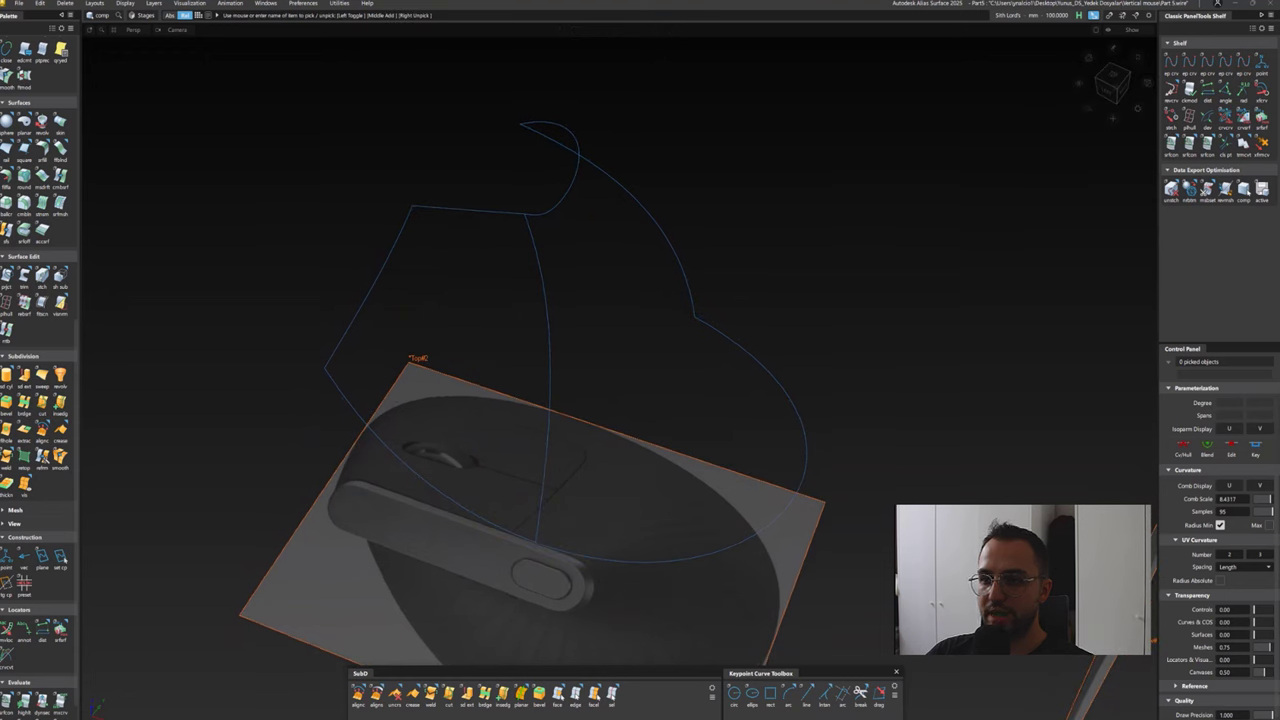
Increase the patch precision of the side and rear body surfaces to get a denser isoparm grid
scroll(39, 380, "up", 3)
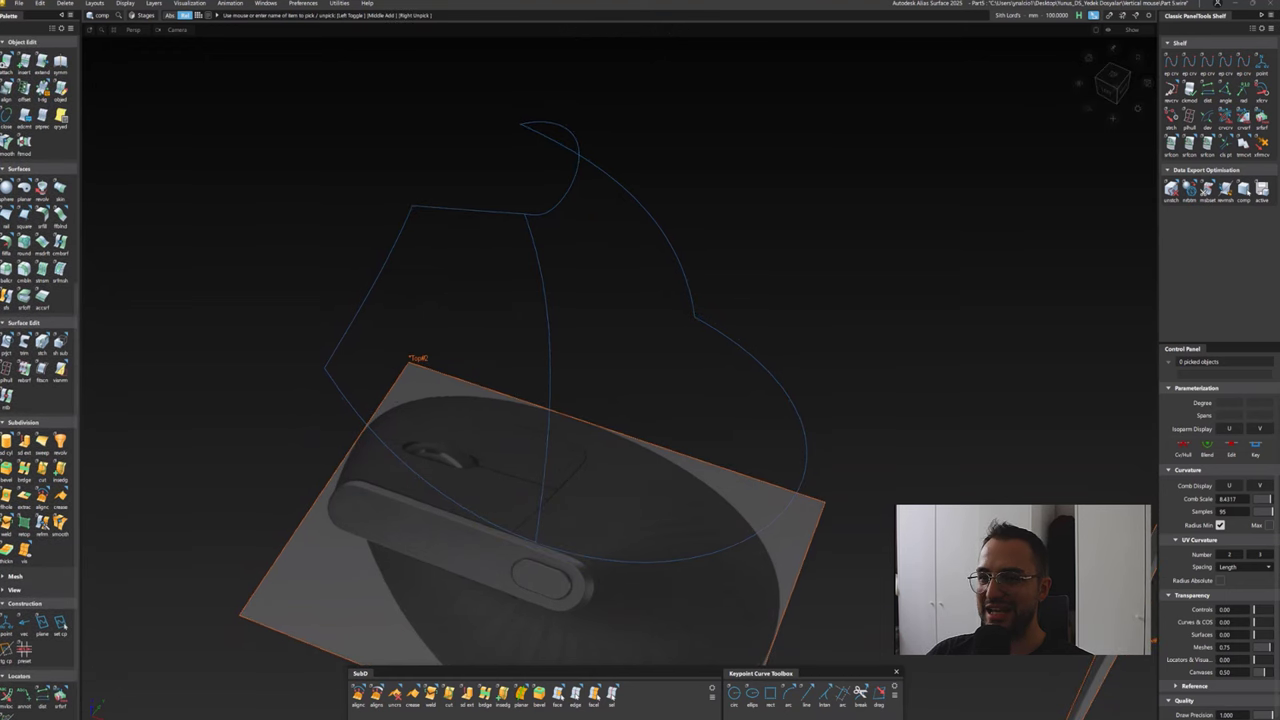
scroll(42, 280, "up", 4)
left_click(42, 197)
left_click(538, 433)
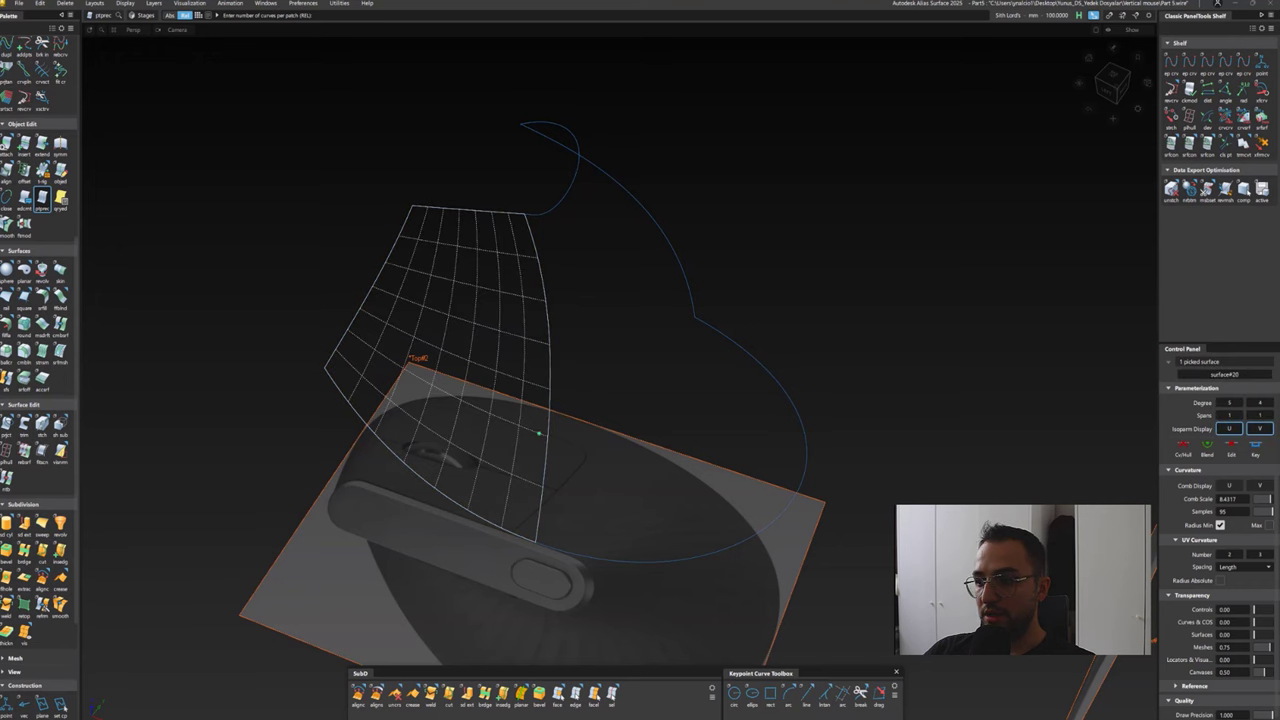
left_click(538, 433)
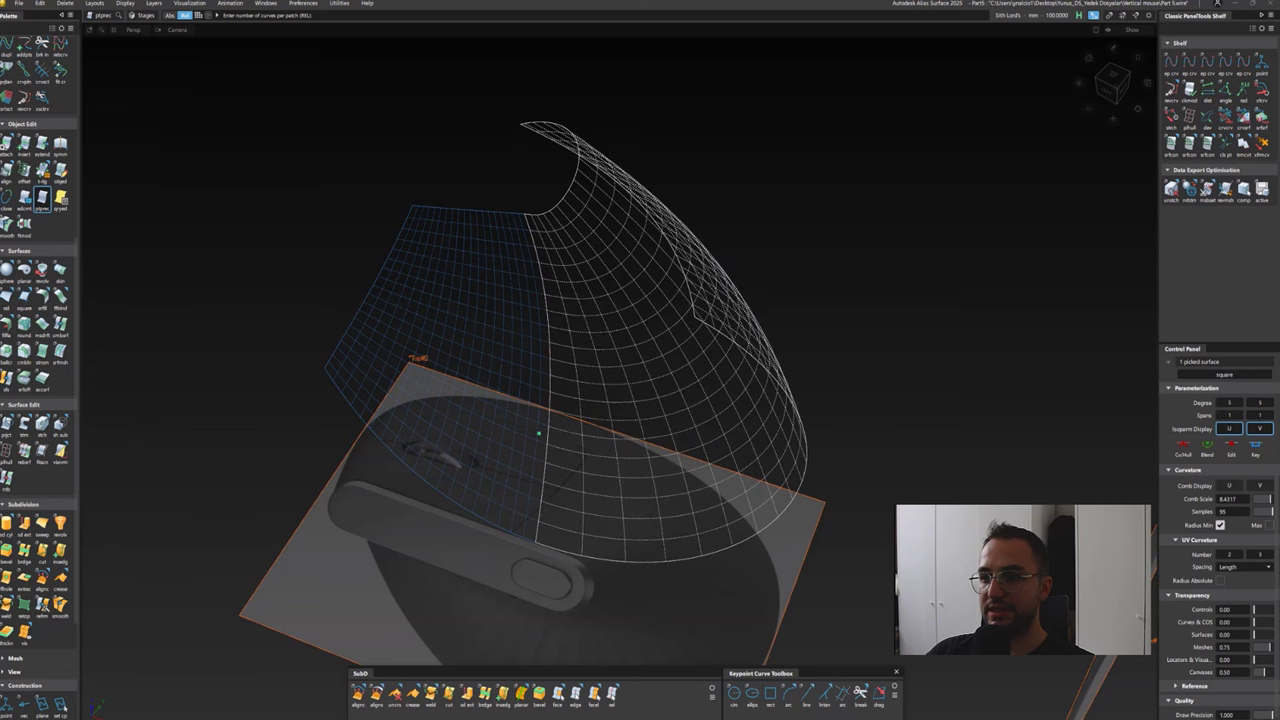
left_click_drag(538, 433, 538, 530, "alt+shift")
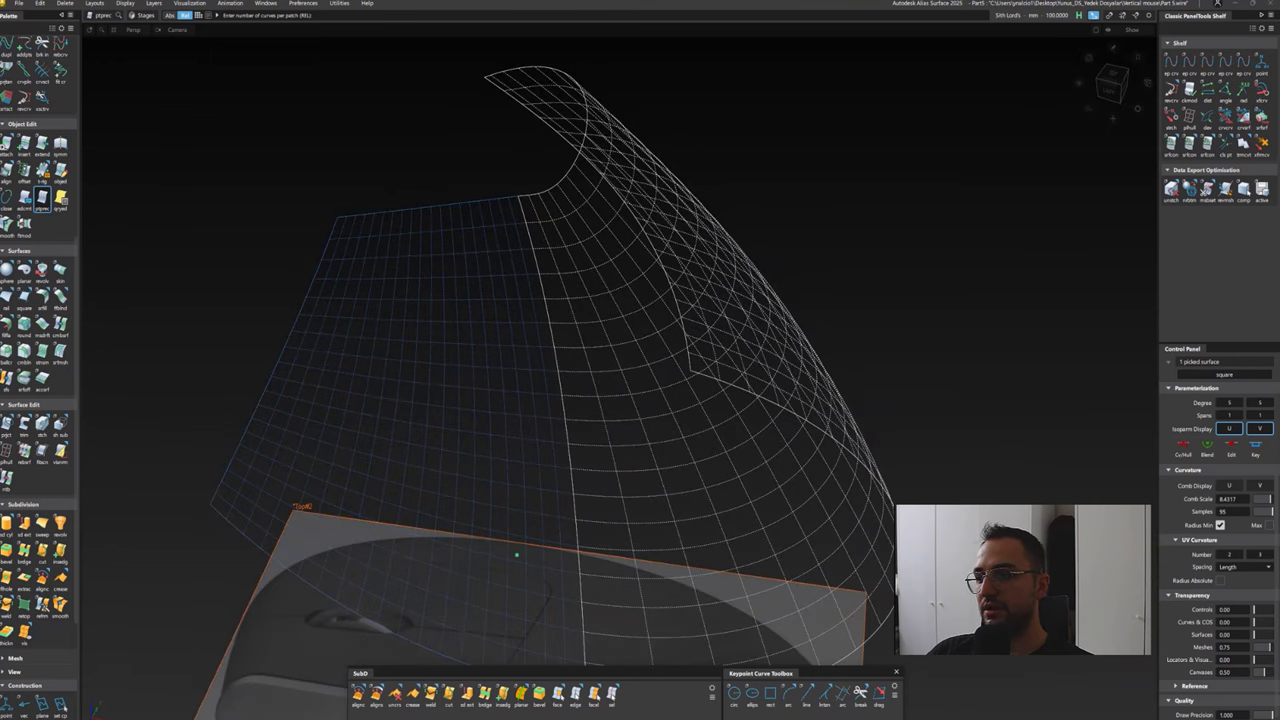
middle_click_drag(538, 530, 538, 460, "alt+shift")
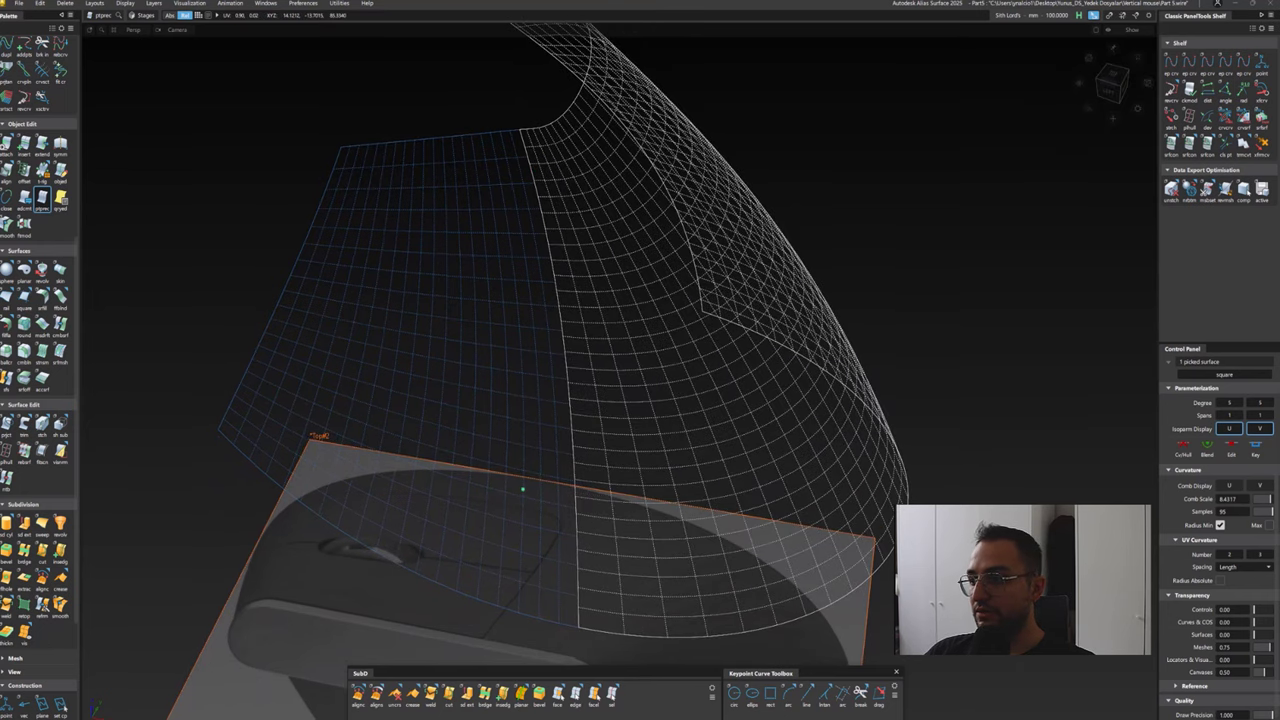
left_click_drag(522, 489, 529, 434, "alt+shift")
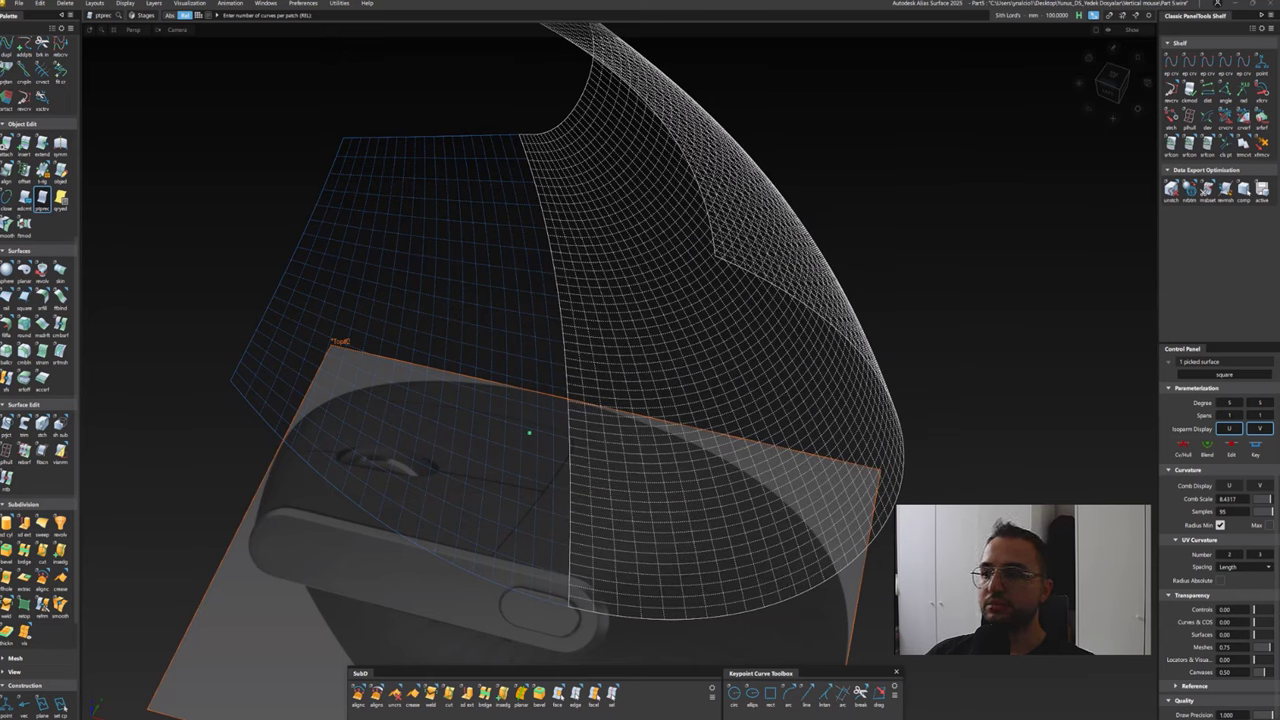
left_click_drag(529, 432, 544, 481, "alt+shift")
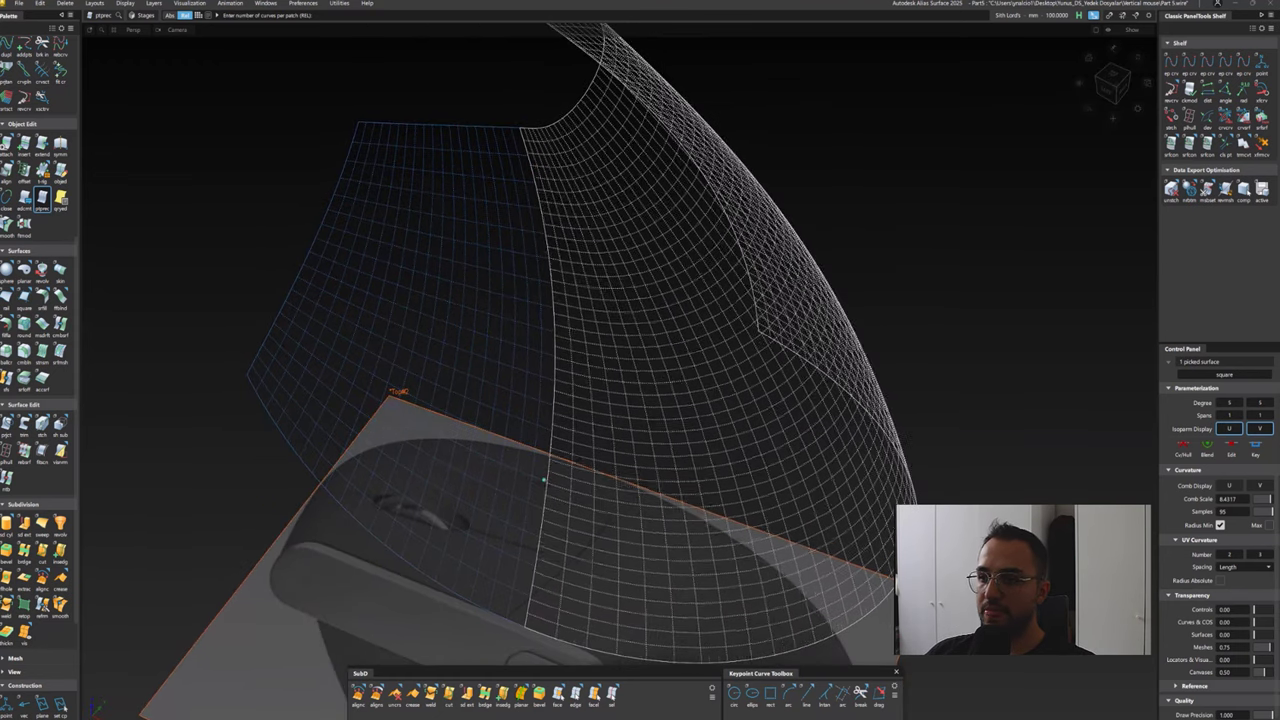
Reduce the side surface's patch precision and clear the extra isoparms from both body surfaces
left_click(544, 481)
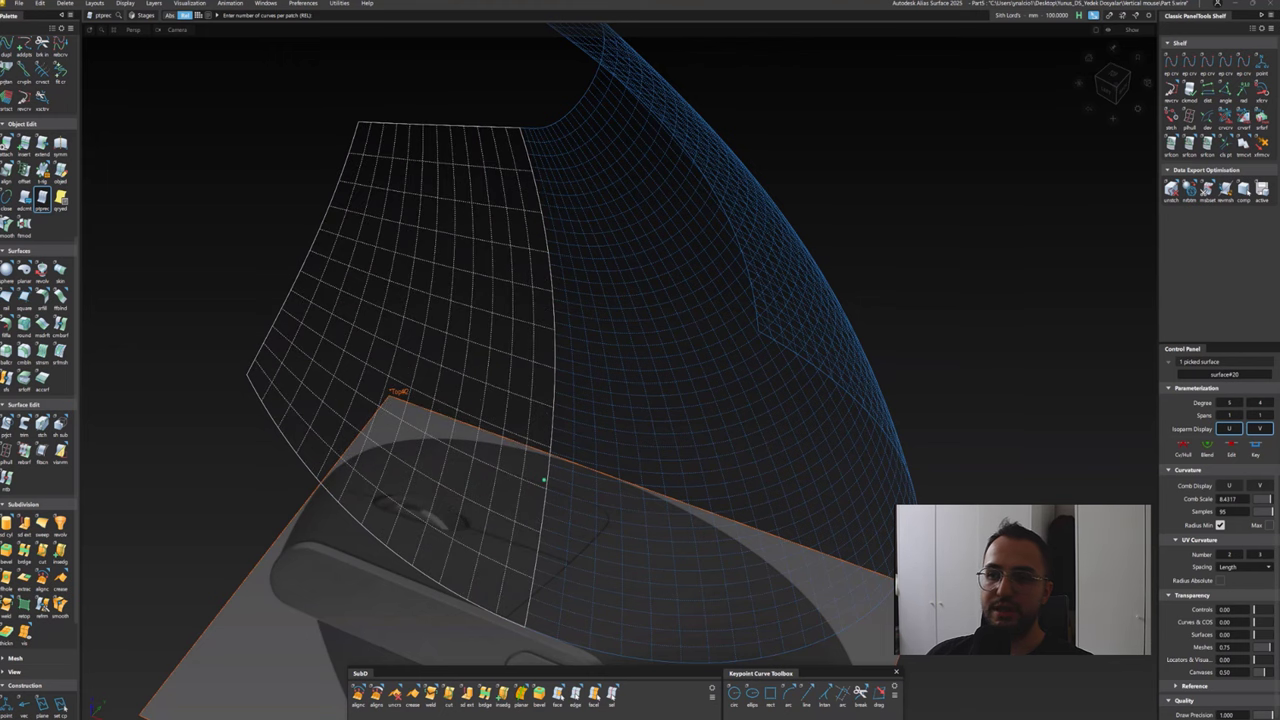
left_click_drag(544, 481, 537, 171, "alt+shift")
left_click_drag(523, 360, 525, 430, "ctrl+shift")
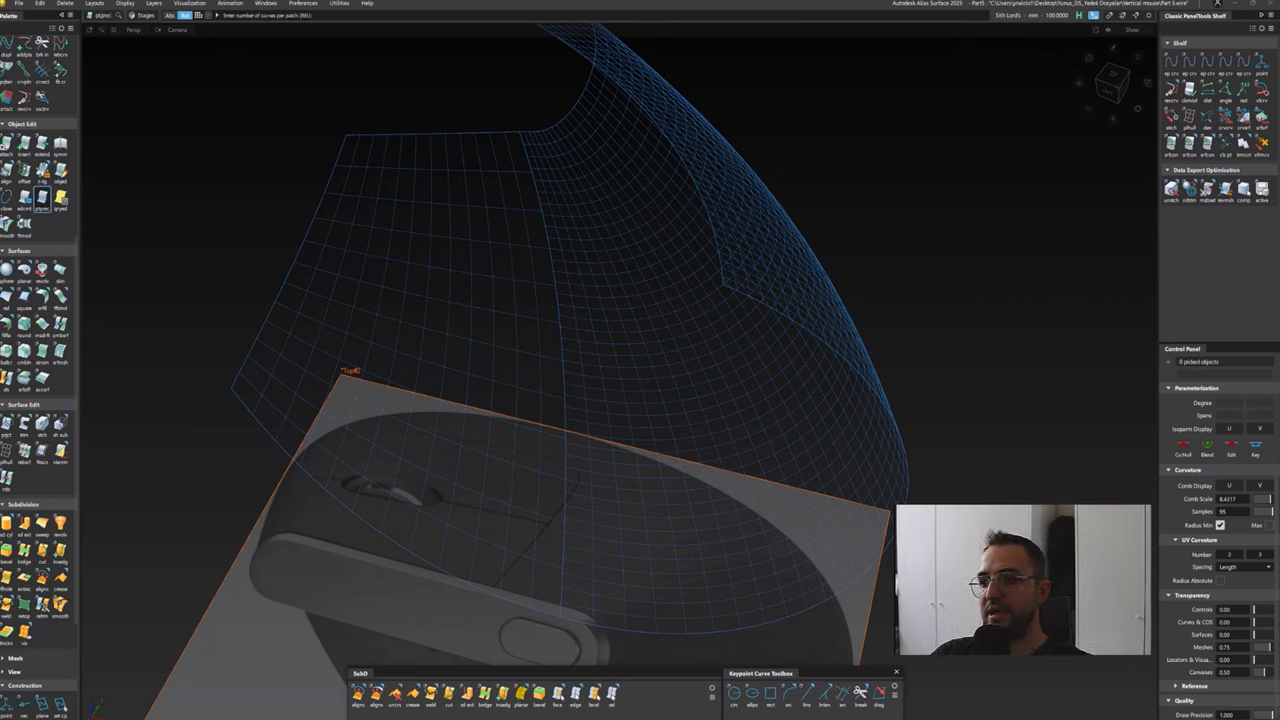
key("Return")
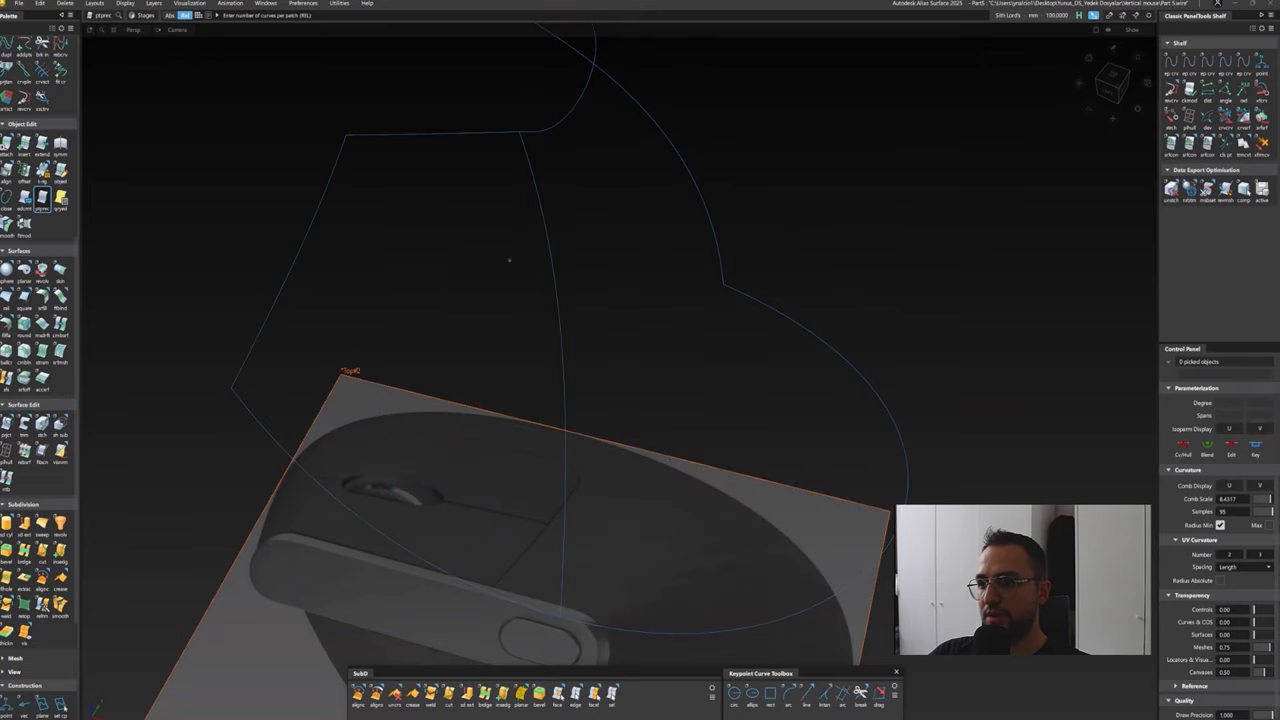
Attach the side and rear body surfaces along their shared seam
left_click_drag(509, 260, 551, 257, "ctrl+shift")
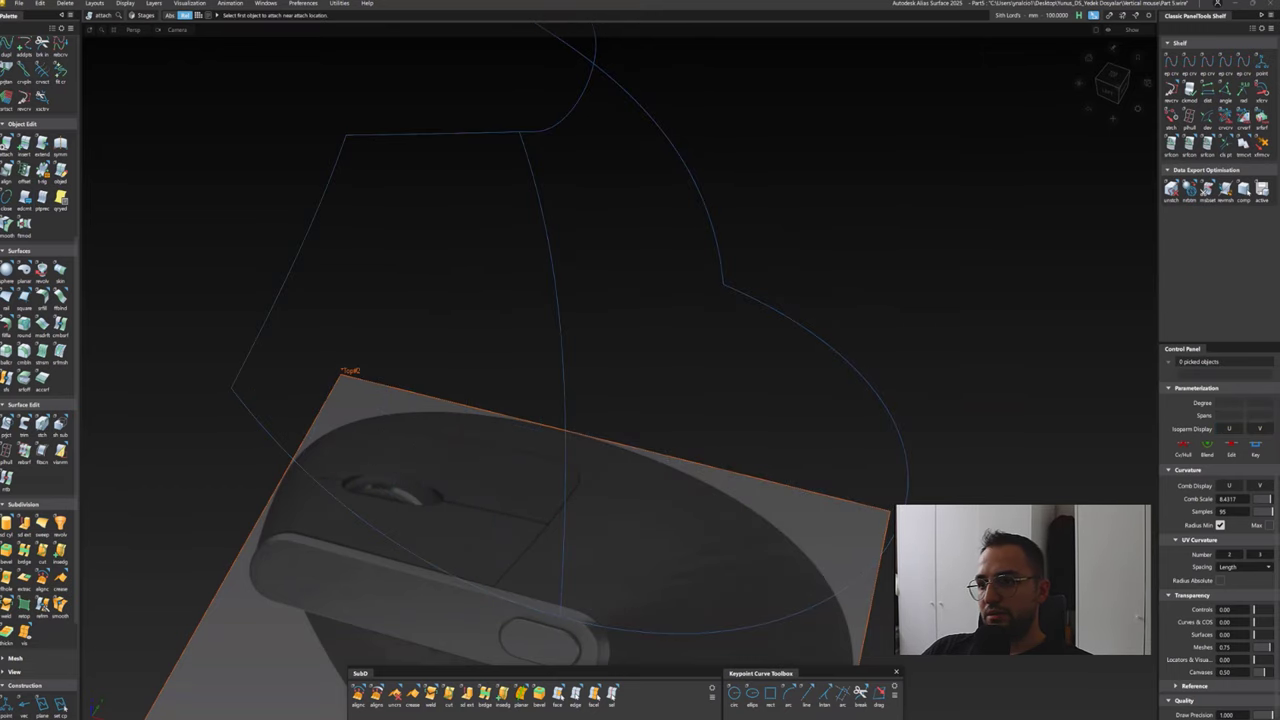
left_click(558, 284)
left_click(590, 303)
left_click(558, 305)
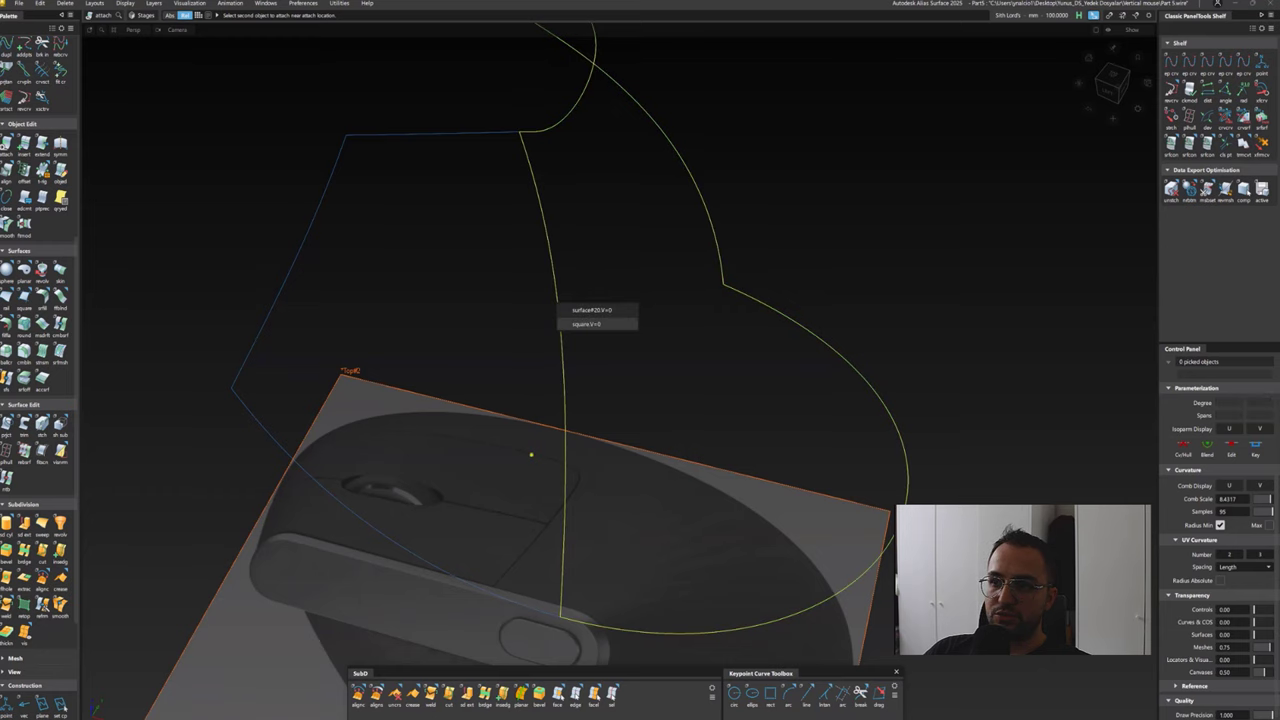
left_click(587, 324)
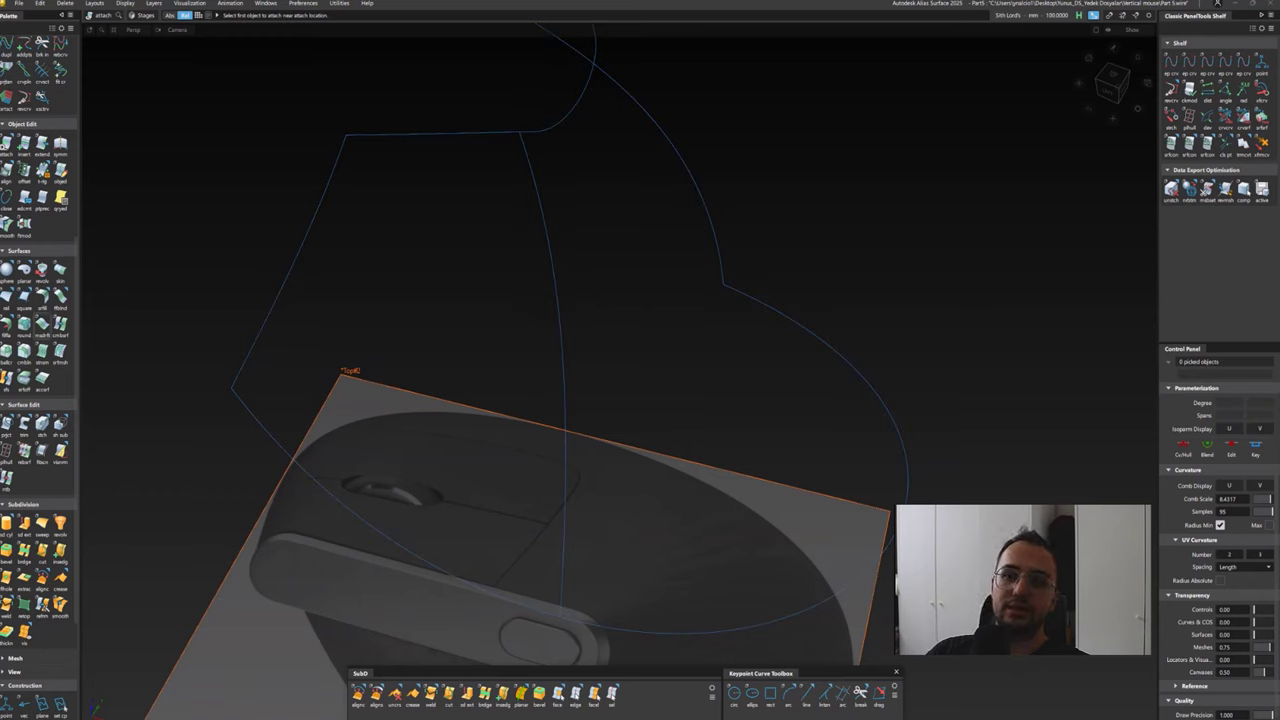
Display extra isoparms on the attached body surface and detach it at the original seam
left_click(42, 198)
left_click(531, 455)
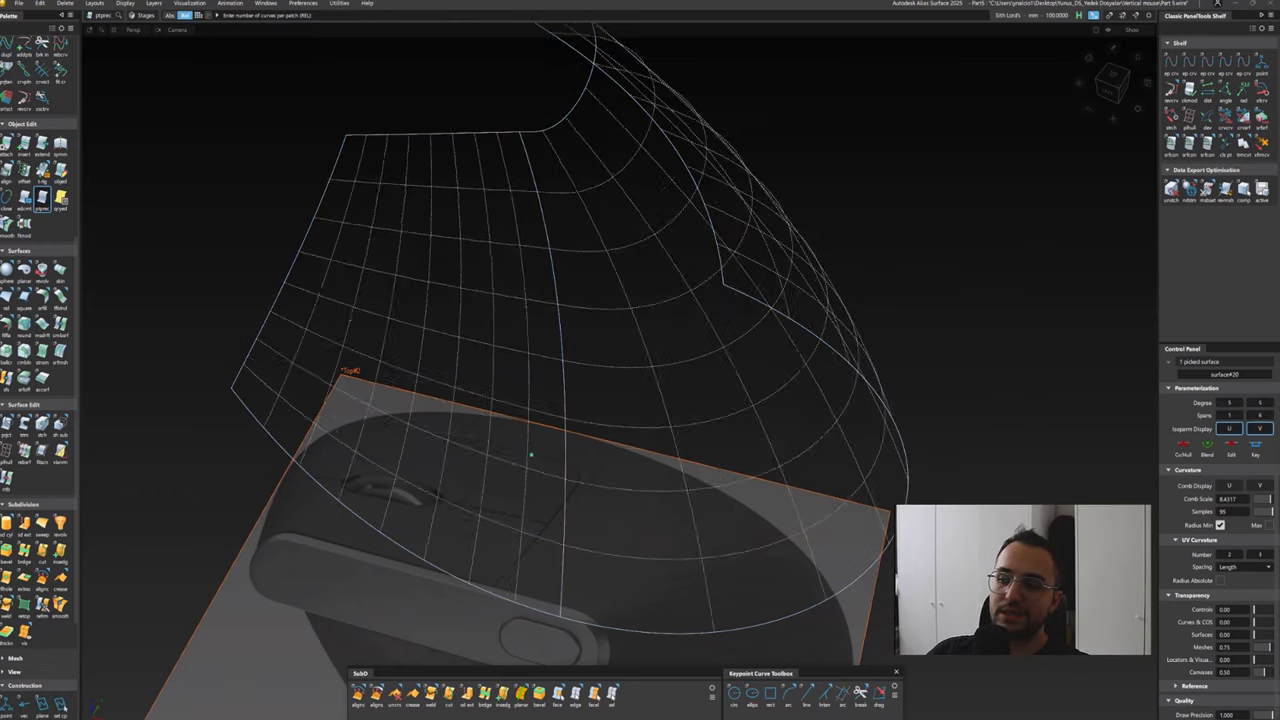
left_click_drag(531, 455, 592, 273)
left_click(563, 455)
key("Return")
Set the patch precision of the separated side and rear surfaces to a moderately dense isoparm grid
left_click(531, 455)
left_click_drag(531, 455, 531, 455)
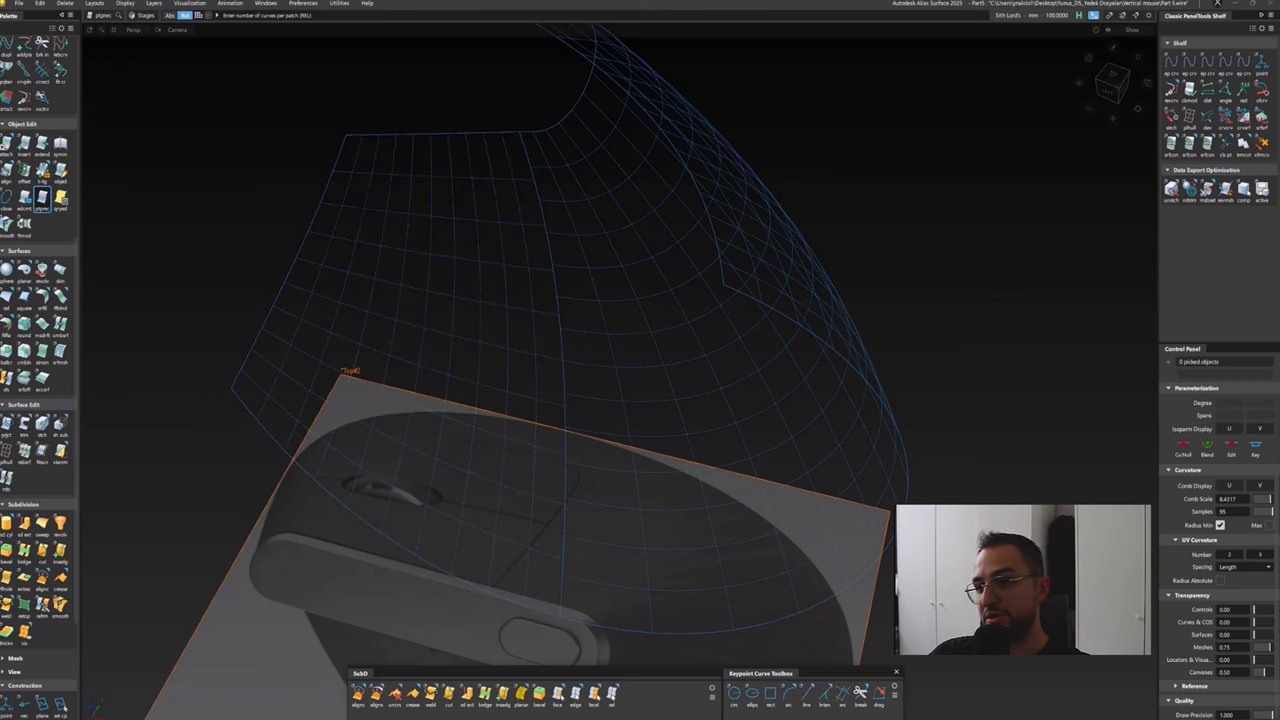
left_click(531, 455)
left_click_drag(531, 455, 531, 455)
left_click(578, 229)
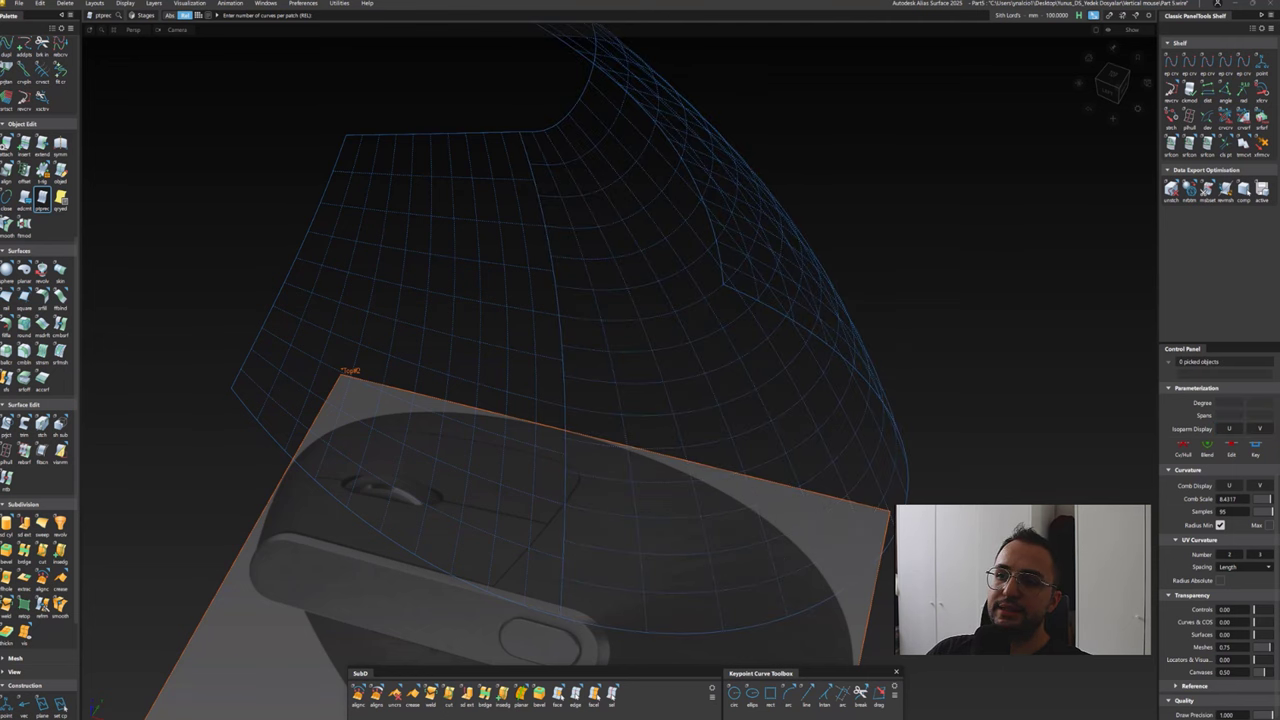
Duplicate the seam edge and the nearest isoparm on each side of it as curves
left_click(541, 230, "ctrl+shift")
left_click(541, 293)
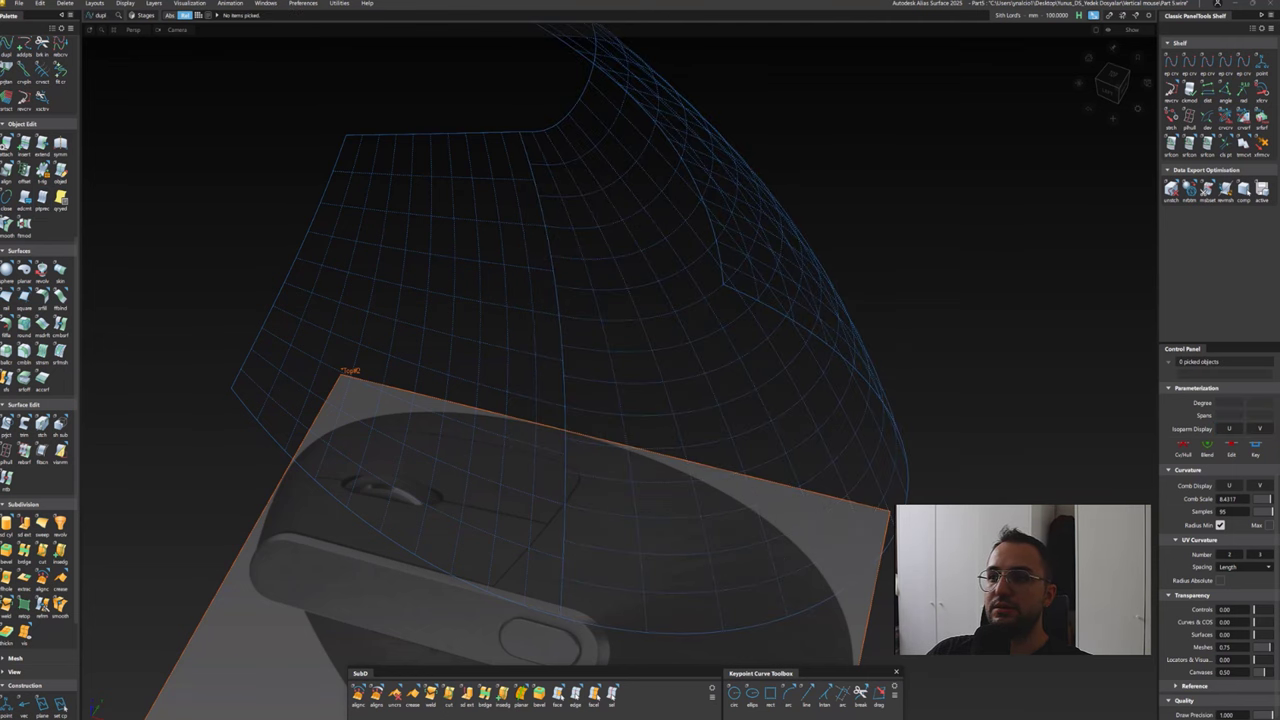
left_click(531, 455)
left_click(560, 252)
left_click(586, 256)
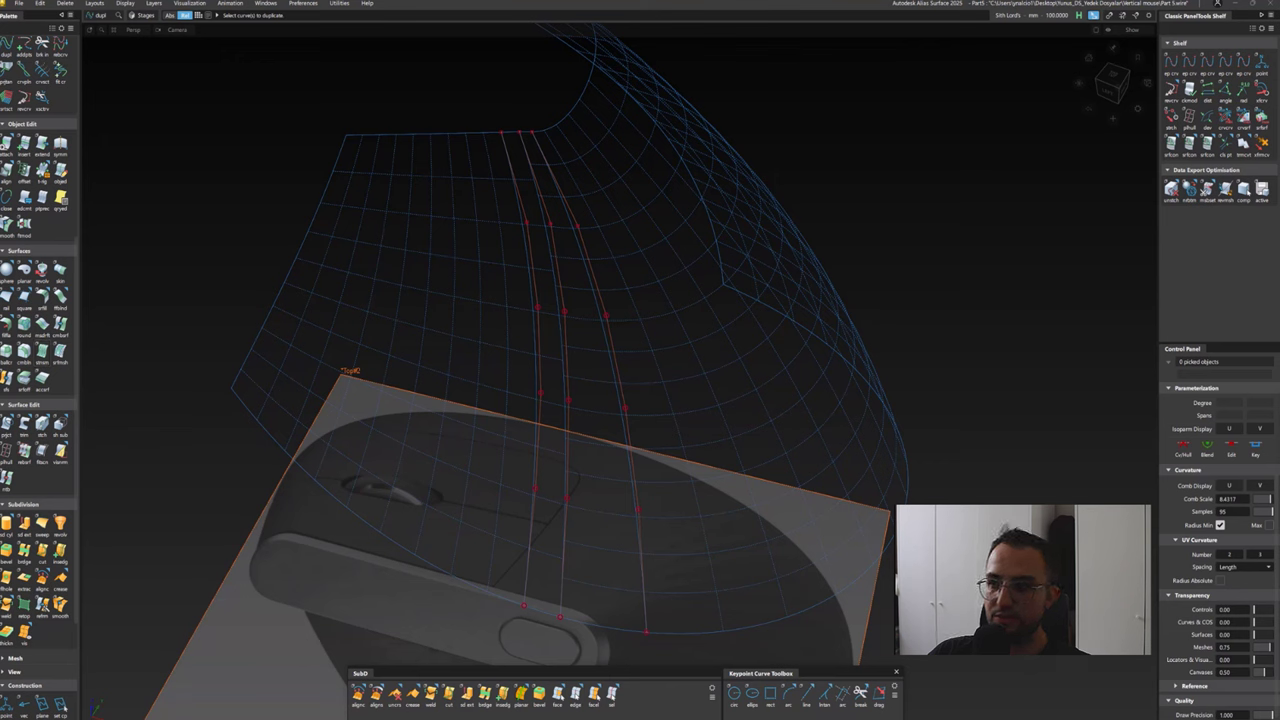
Change the side surface's patch precision and replace its duplicated curve with a copy of the new isoparm nearest the seam
left_click(42, 198)
left_click(531, 455)
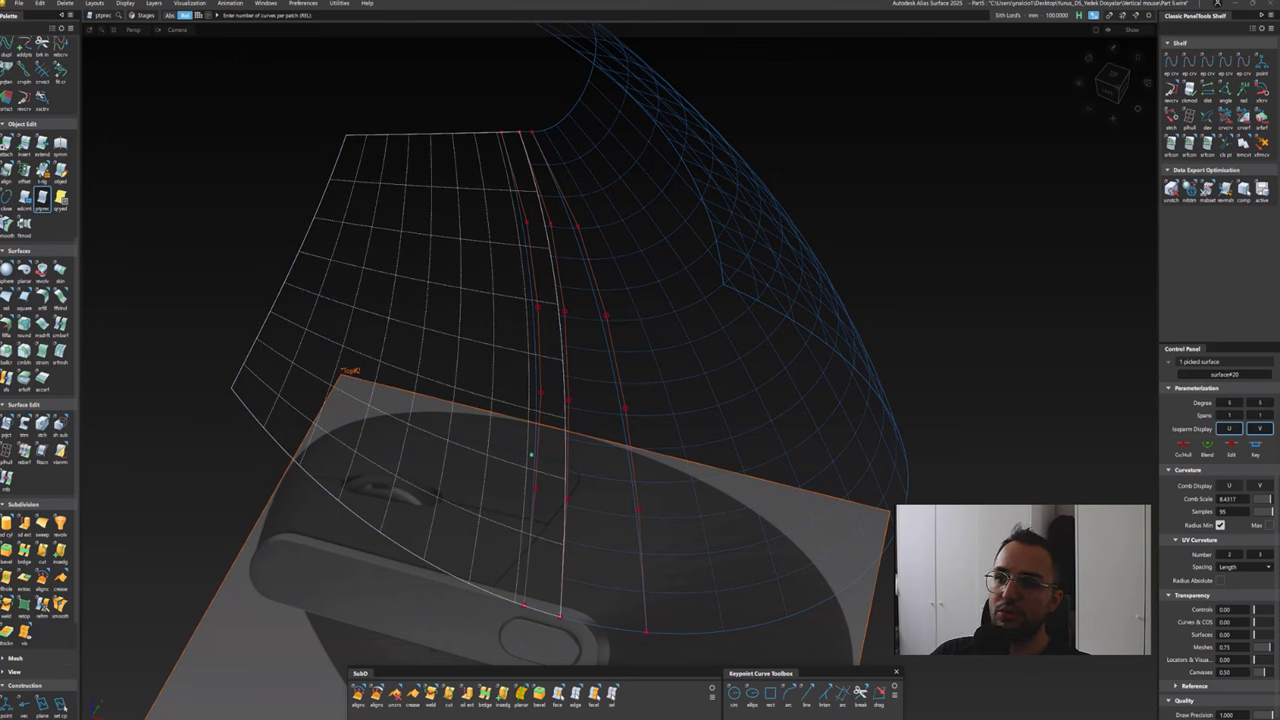
key("Return")
right_click_drag(510, 265, 510, 330, "ctrl+shift")
left_click(533, 455)
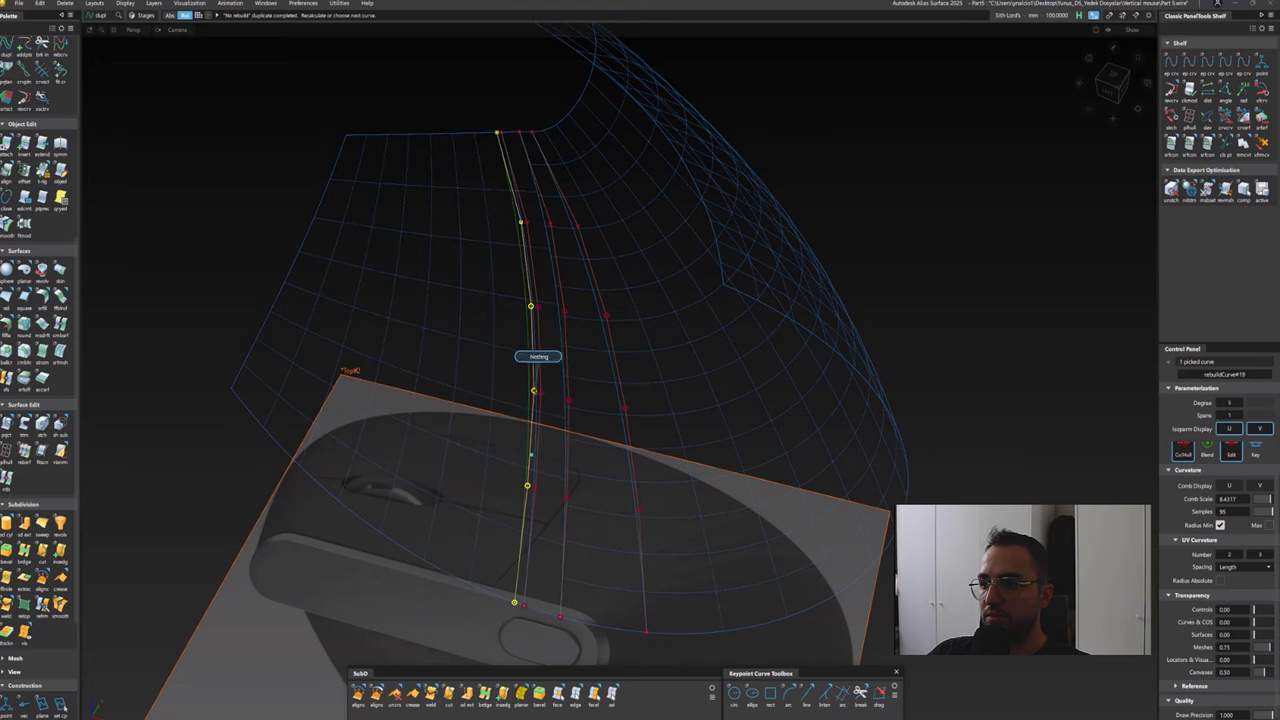
key("Return")
left_click(533, 455)
left_click(531, 455)
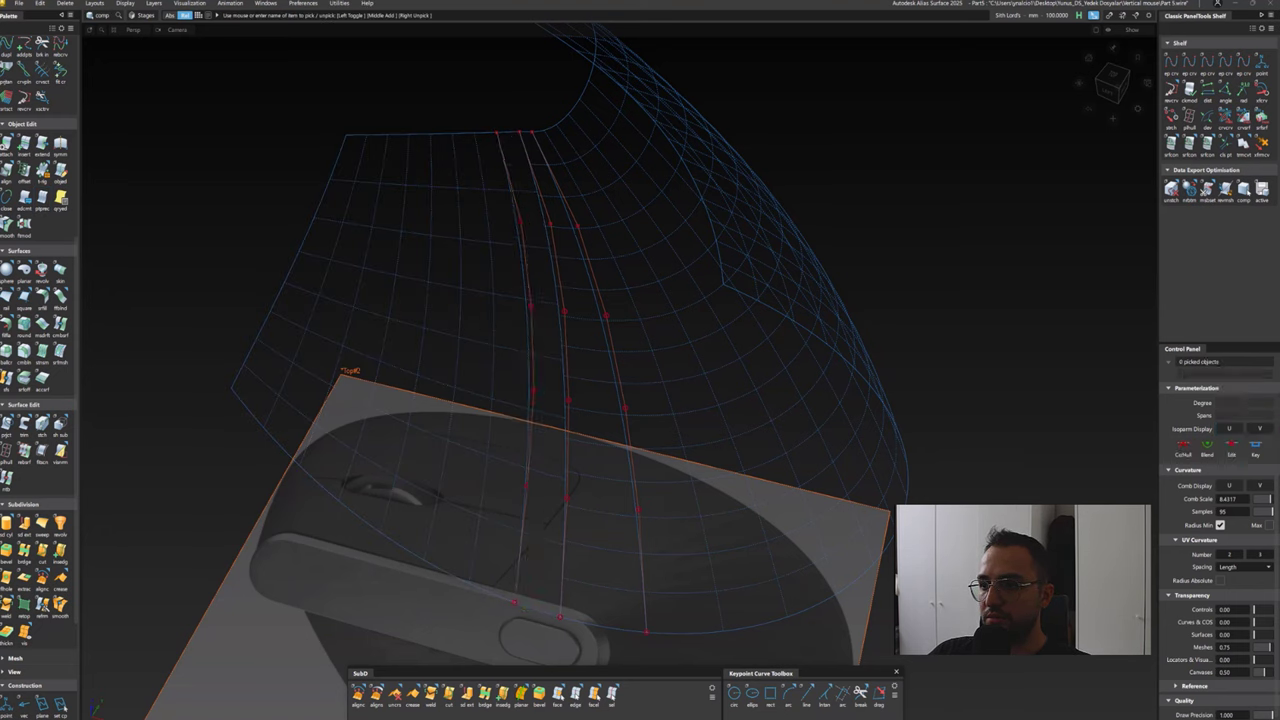
Refine the patch precision of the rear and side surfaces, and delete the three duplicated curves around the seam
mouse_move(1112, 84)
left_mouse_down()
mouse_move(1100, 110)
mouse_move(1114, 86)
left_mouse_up()
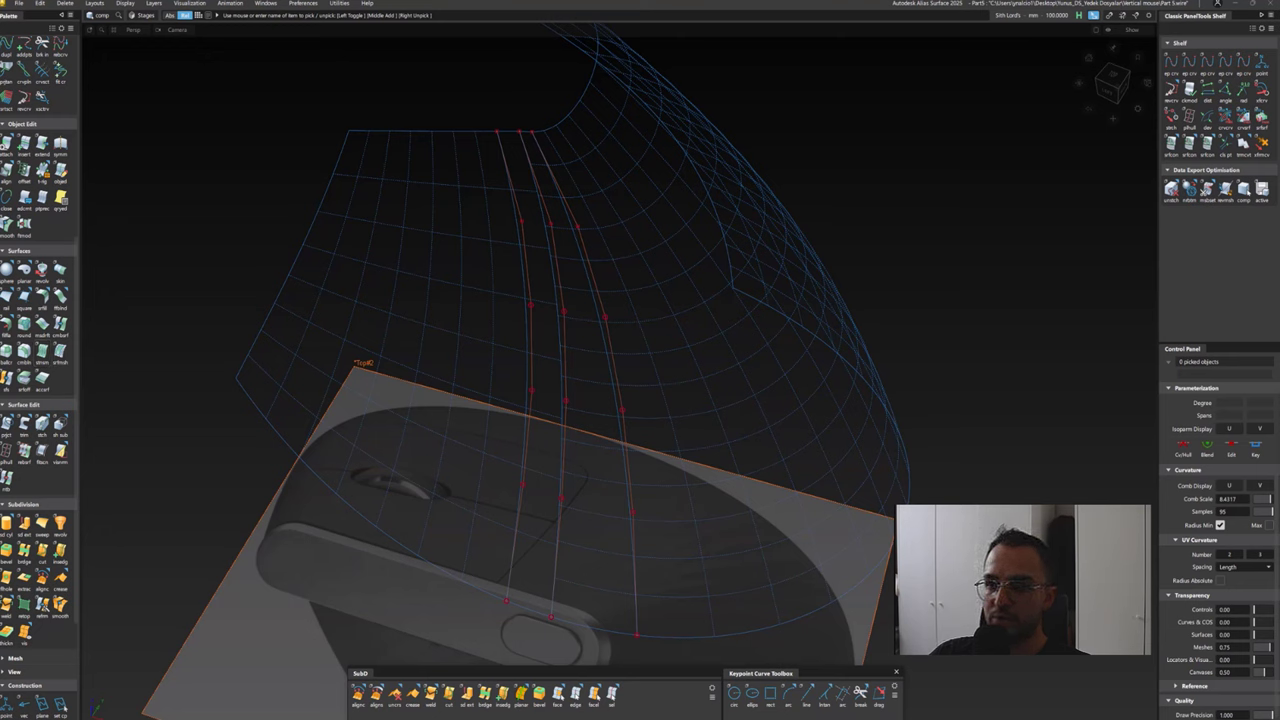
left_click(42, 198)
left_click(534, 453)
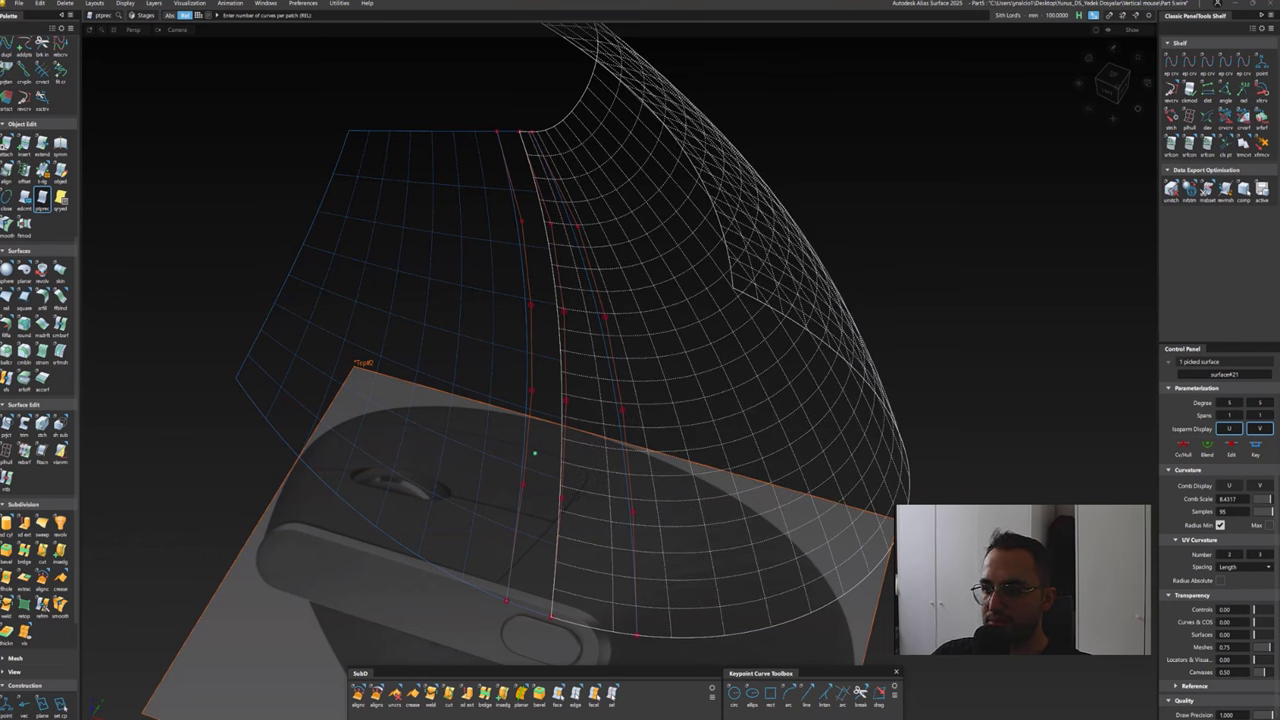
left_click(534, 453)
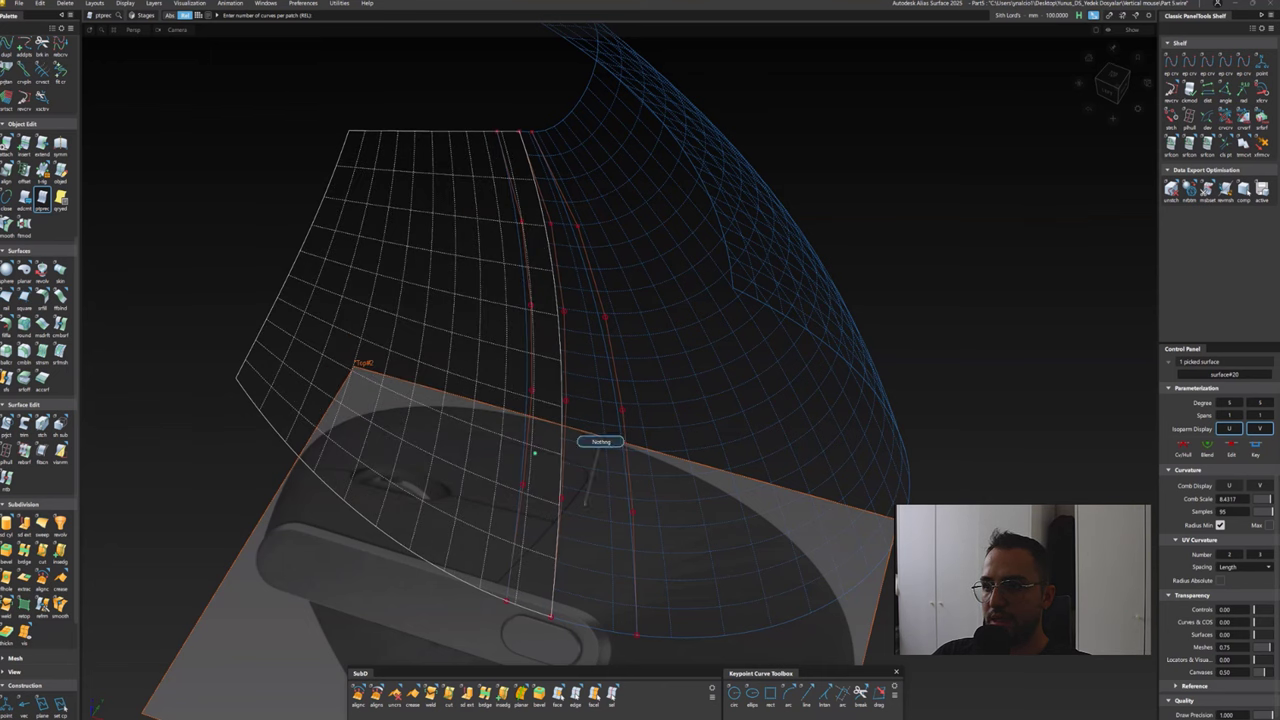
key("Delete")
key("Return")
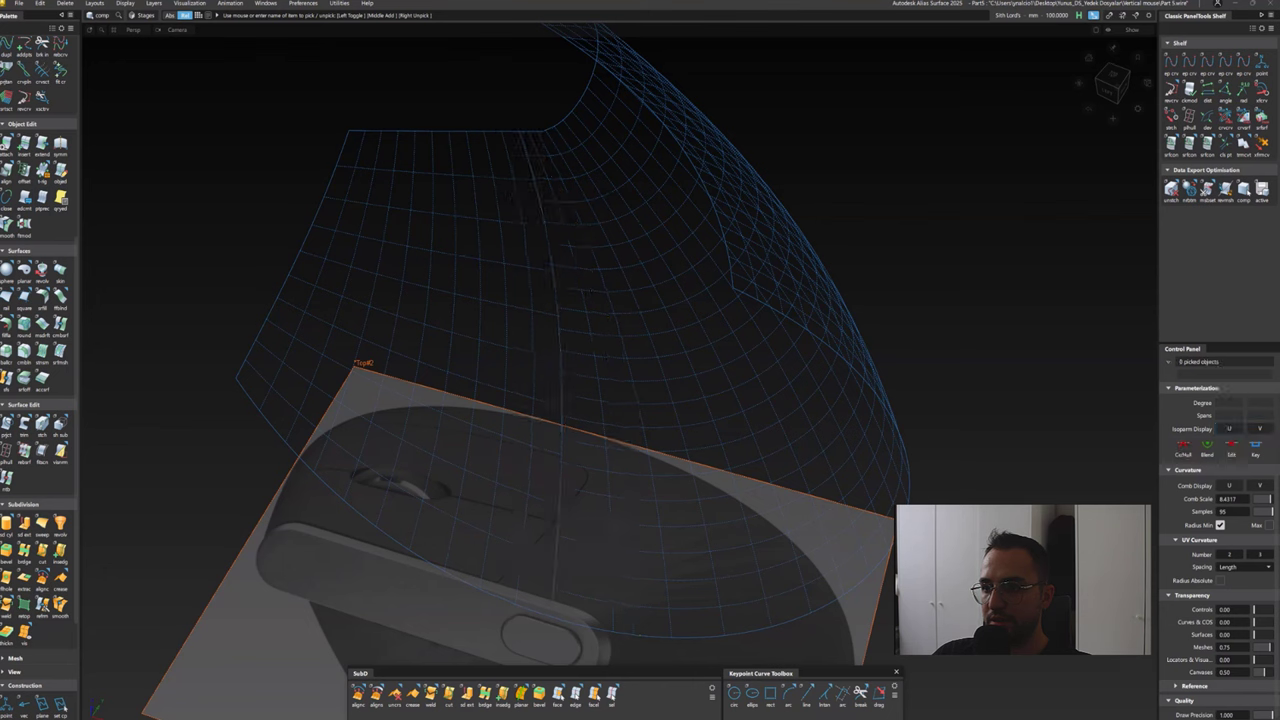
Duplicate the seam edge, the adjacent side-surface isoparm and the first four rear-surface isoparms as curves
left_click_drag(510, 268, 510, 340, "ctrl+shift")
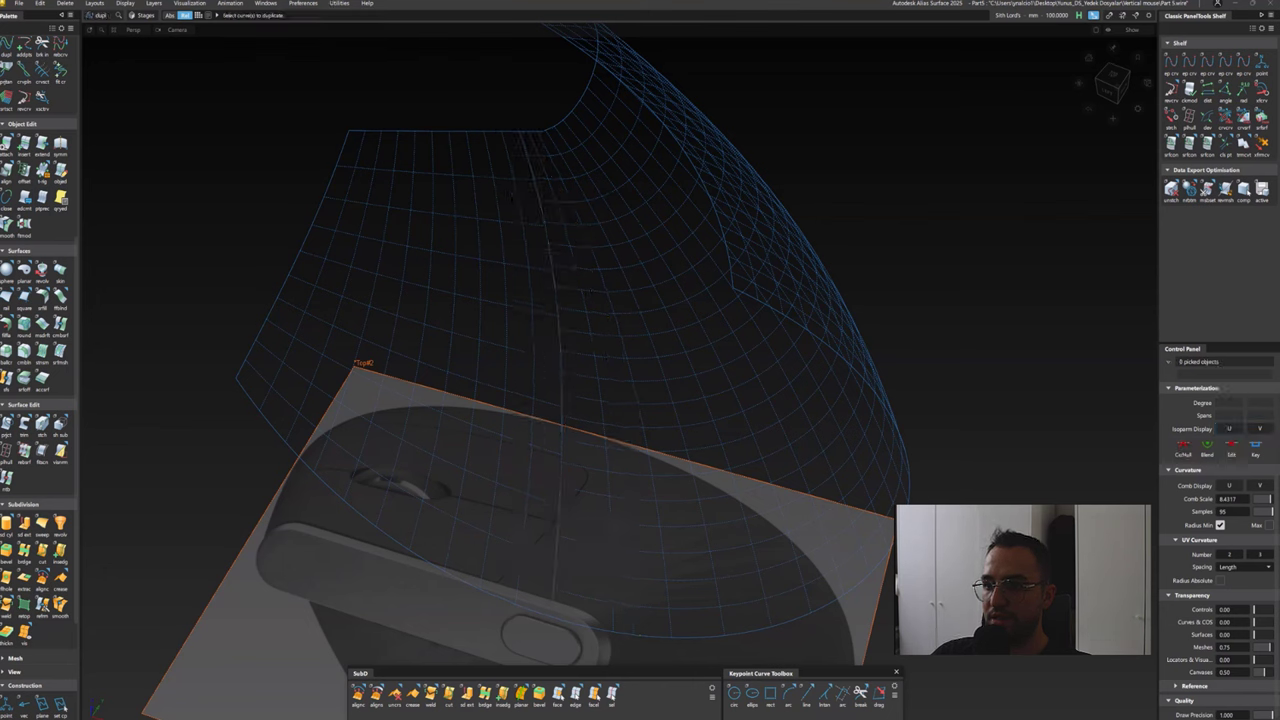
left_click(537, 340)
left_click(564, 310)
left_click(593, 315)
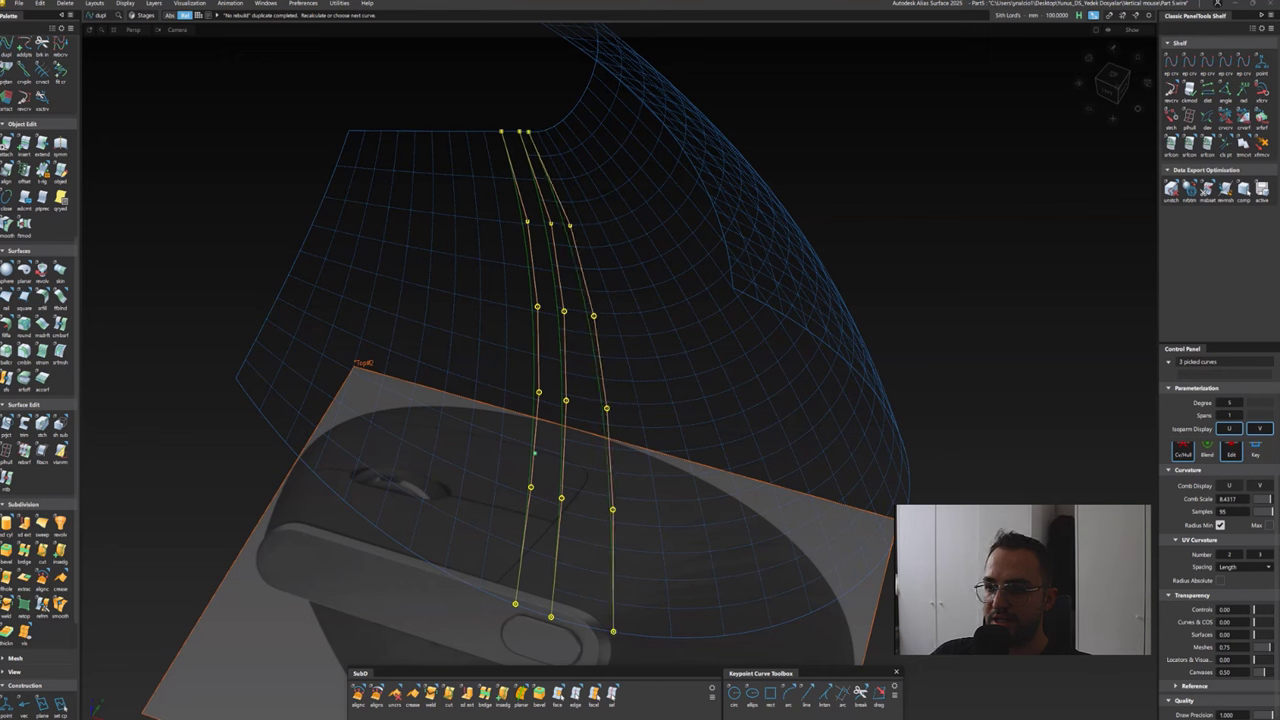
left_click(621, 318)
left_click(649, 318)
left_click(675, 315)
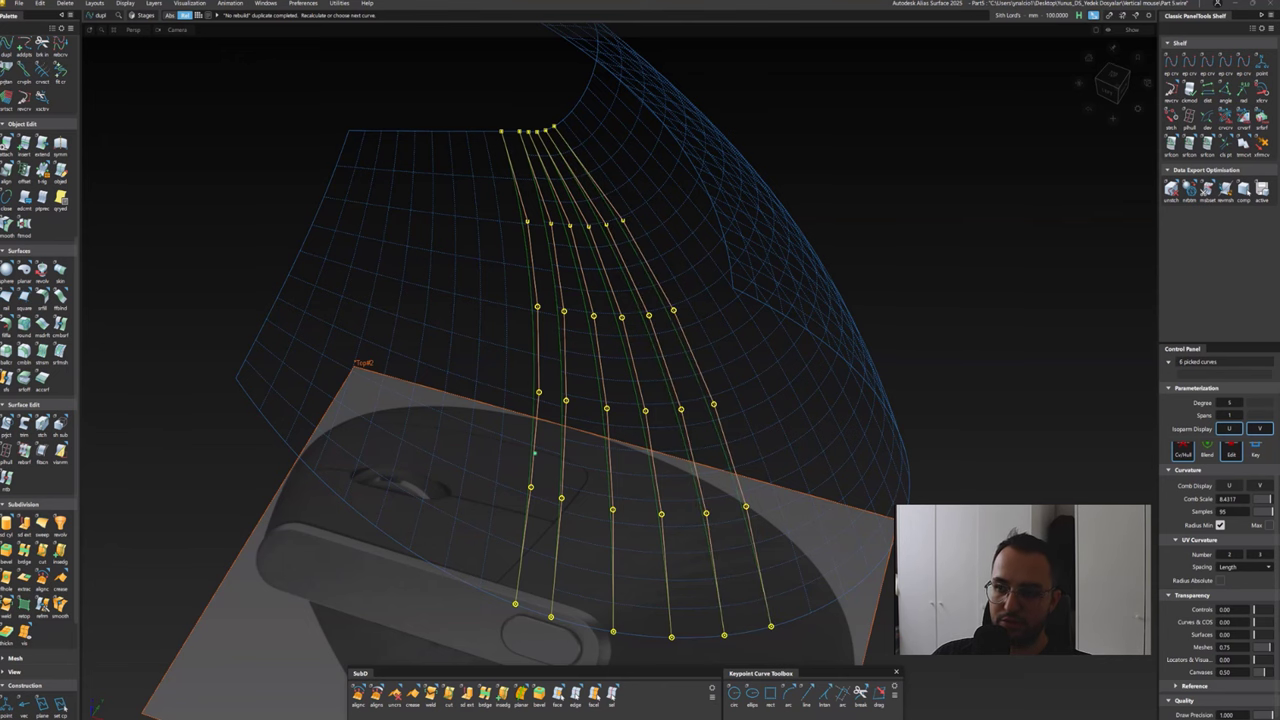
Duplicate the remaining isoparms across the side surface as curves
mouse_move(535, 453)
left_mouse_down("alt+shift")
mouse_move(590, 460)
mouse_move(509, 471)
left_mouse_up("alt+shift")
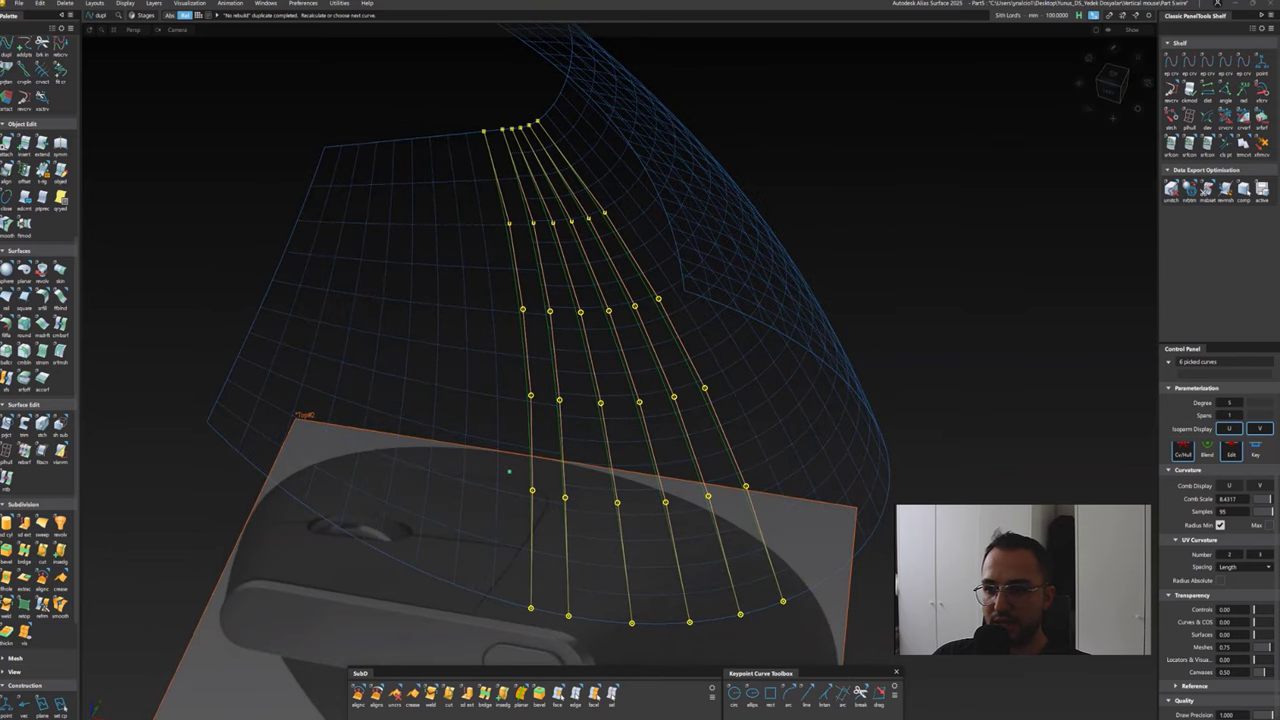
left_click(509, 471)
left_click(475, 470)
left_click(437, 470)
left_click_drag(437, 470, 500, 476, "alt+shift")
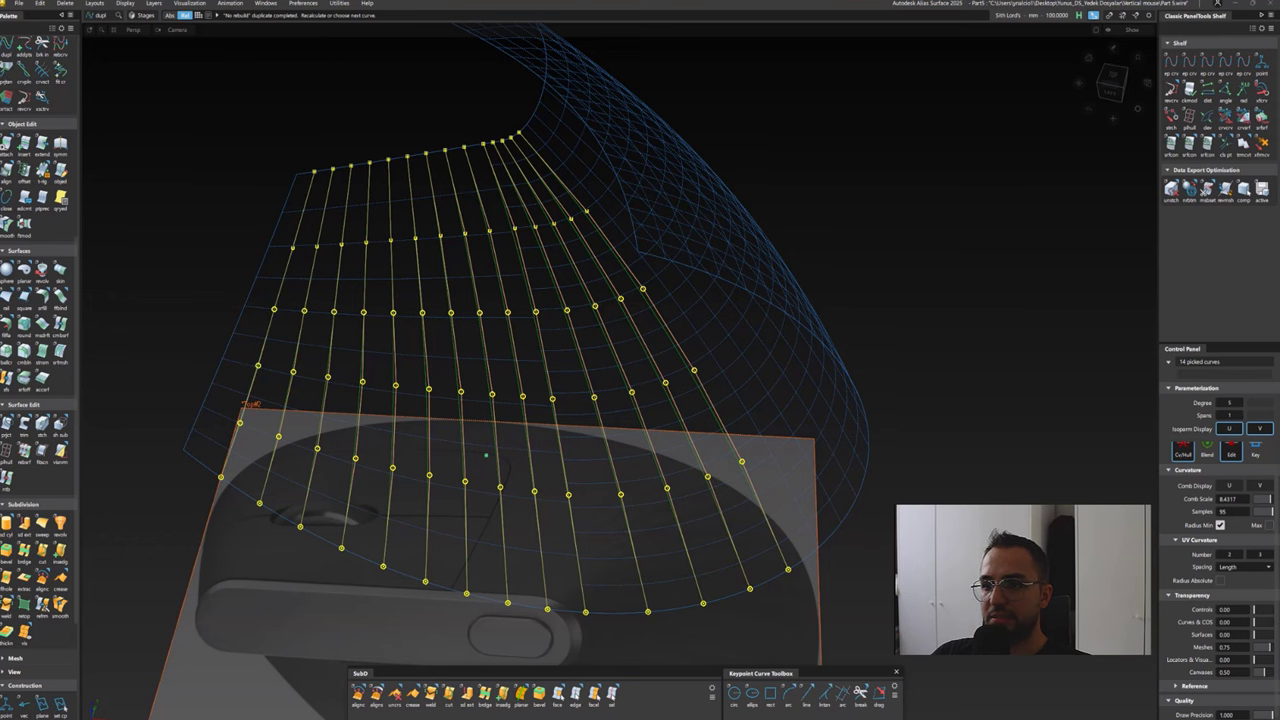
Duplicate the remaining rear-surface isoparms as curves, continuing around the back to the surface's far end
left_click_drag(486, 455, 498, 484, "alt+shift")
left_click(1113, 80)
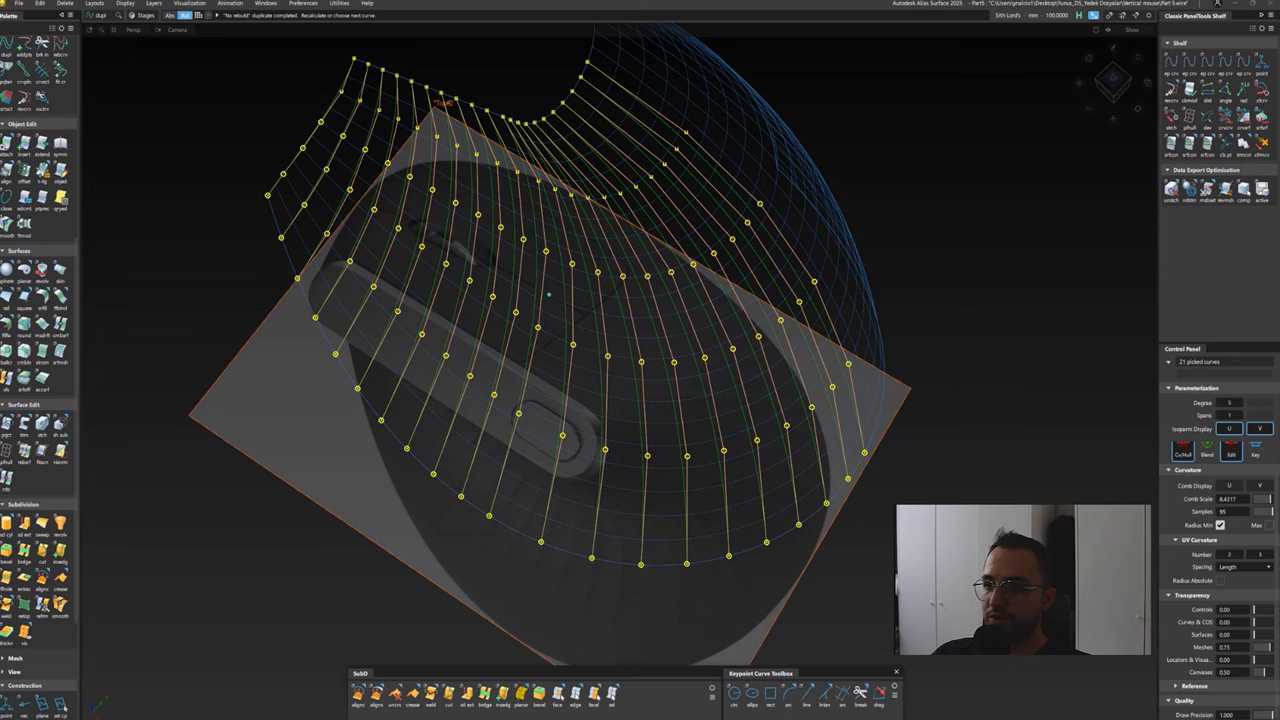
left_click(1113, 80)
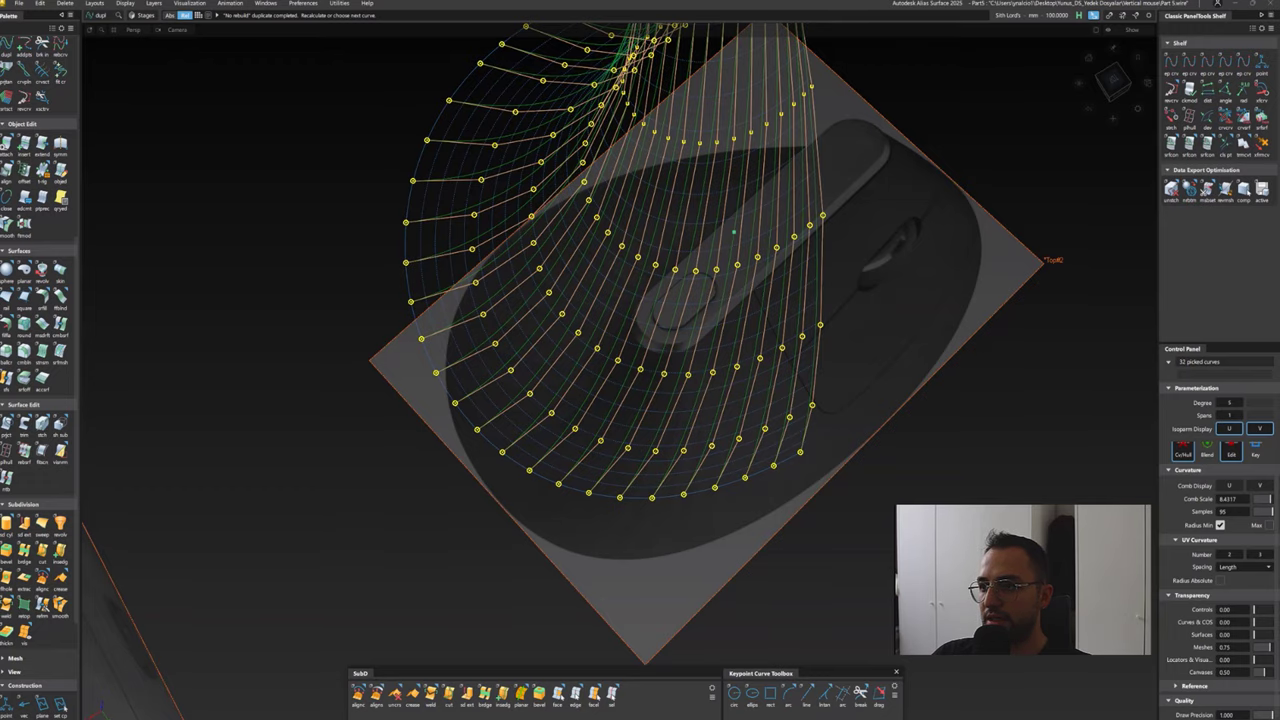
left_click_drag(733, 232, 868, 283, "alt+shift")
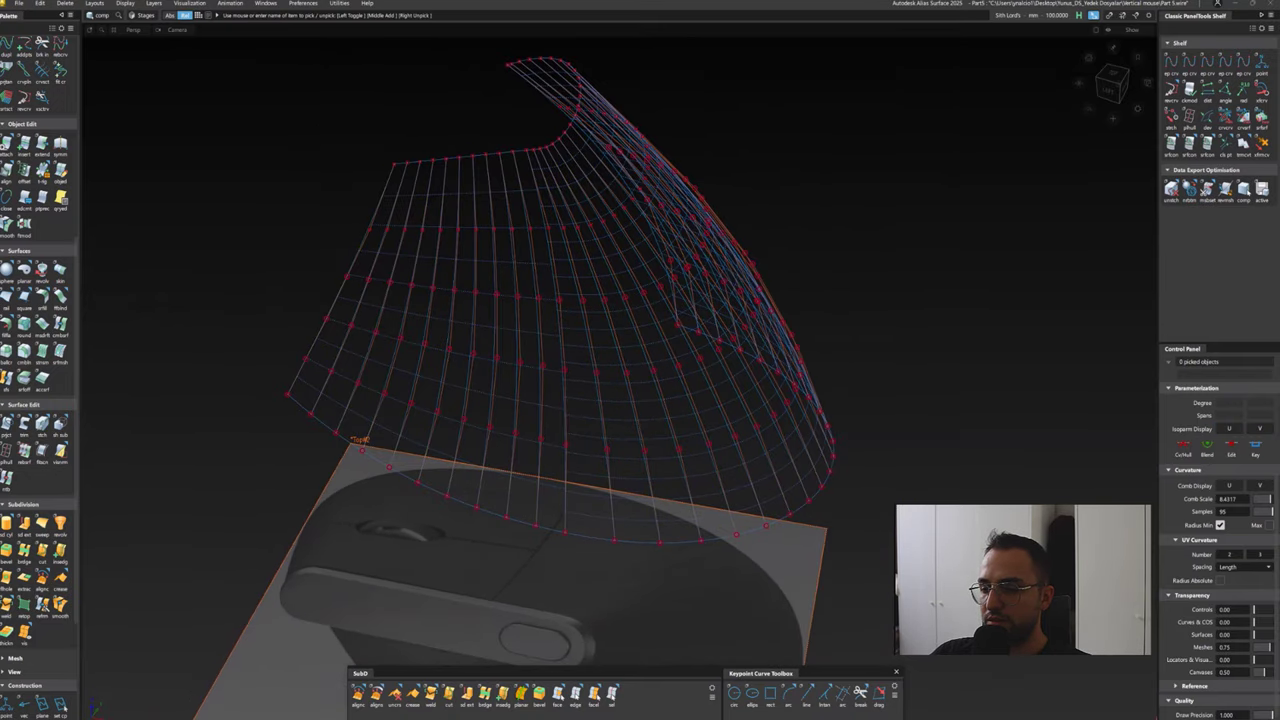
Place the pivot of the duplicated seam curve at its upper end and rotate the curve slightly
left_click(548, 228)
key("Insert")
left_click_drag(495, 240, 480, 215, "ctrl+shift")
left_click_drag(560, 300, 564, 300)
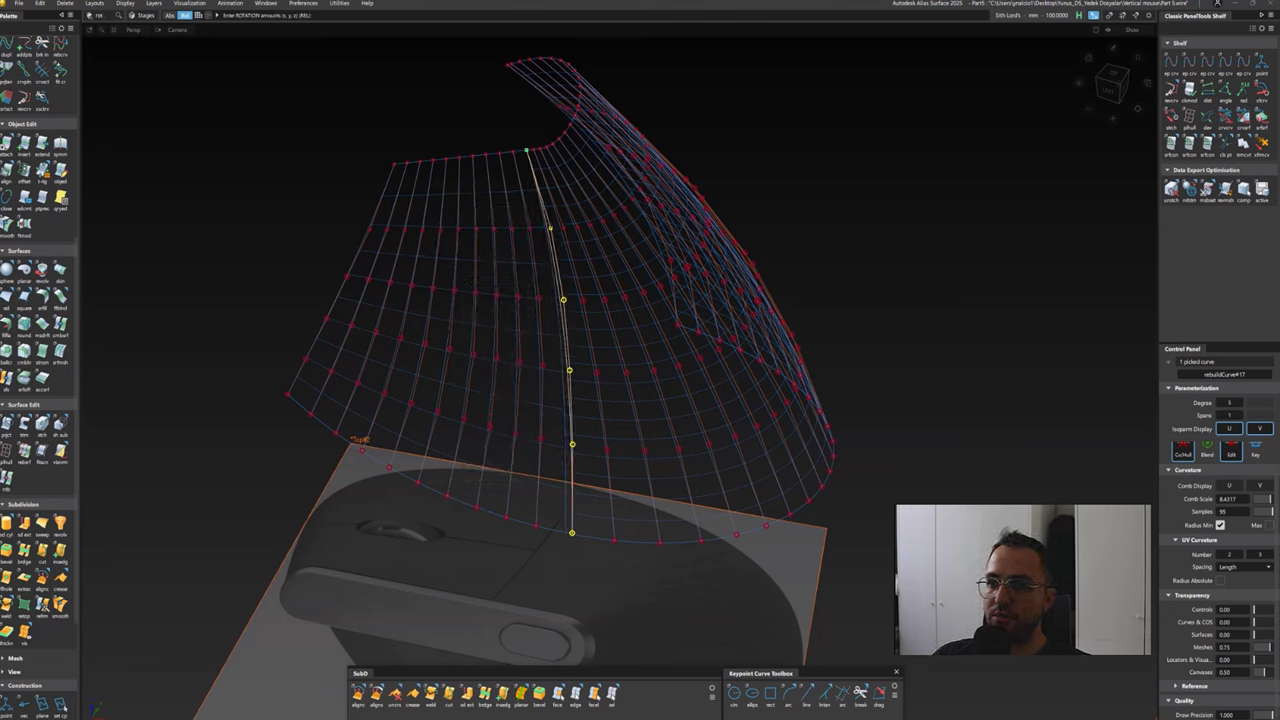
left_click_drag(580, 330, 594, 500, "alt+shift")
left_click(594, 517)
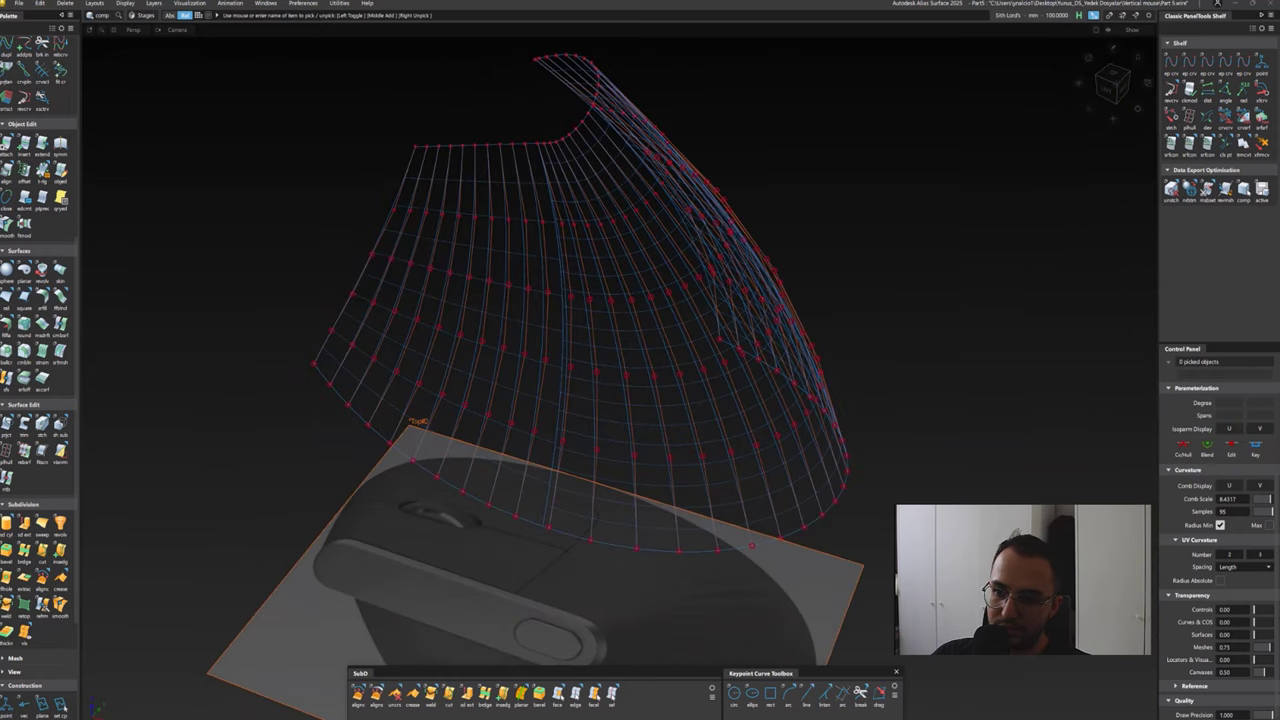
Delete the side and rear construction surfaces, keeping the curves duplicated from them
left_click(552, 452)
left_click(546, 456)
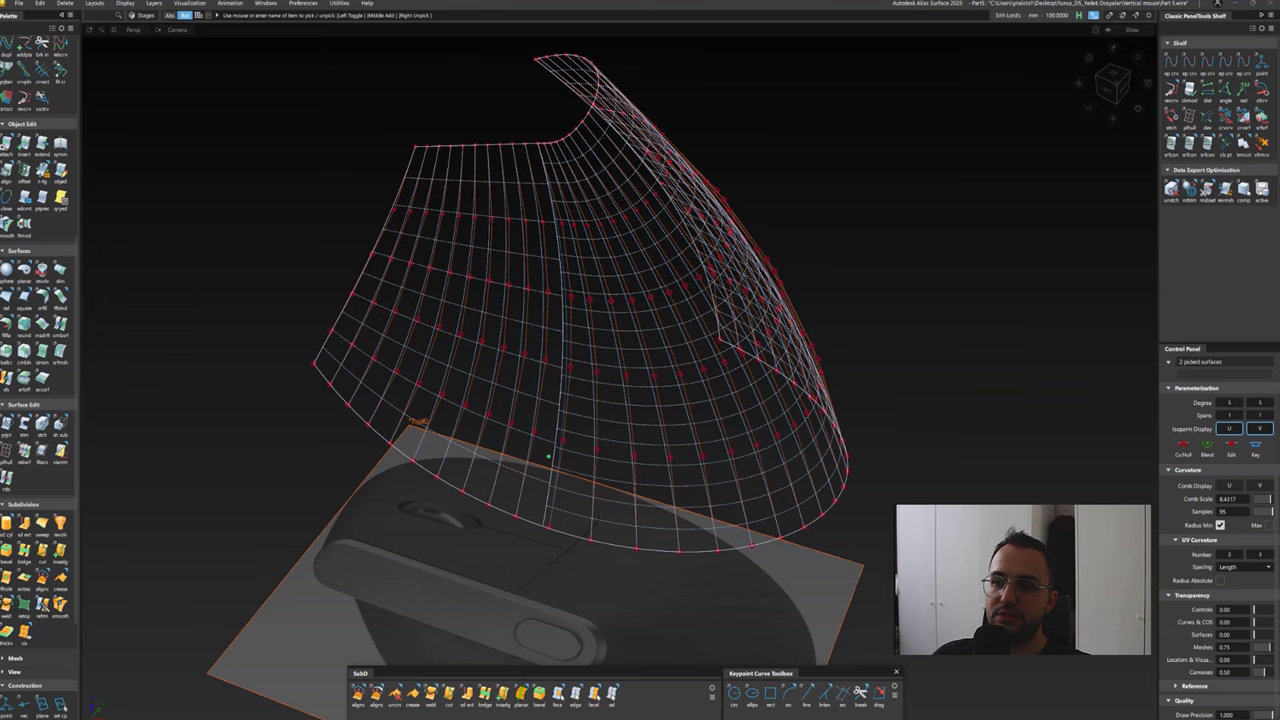
left_click(548, 456)
left_click_drag(548, 456, 663, 443, "alt+shift")
Delete the long upper and lower boundary curves and the duplicated curve at the far end of the curve set
left_click(634, 523)
left_click(697, 45)
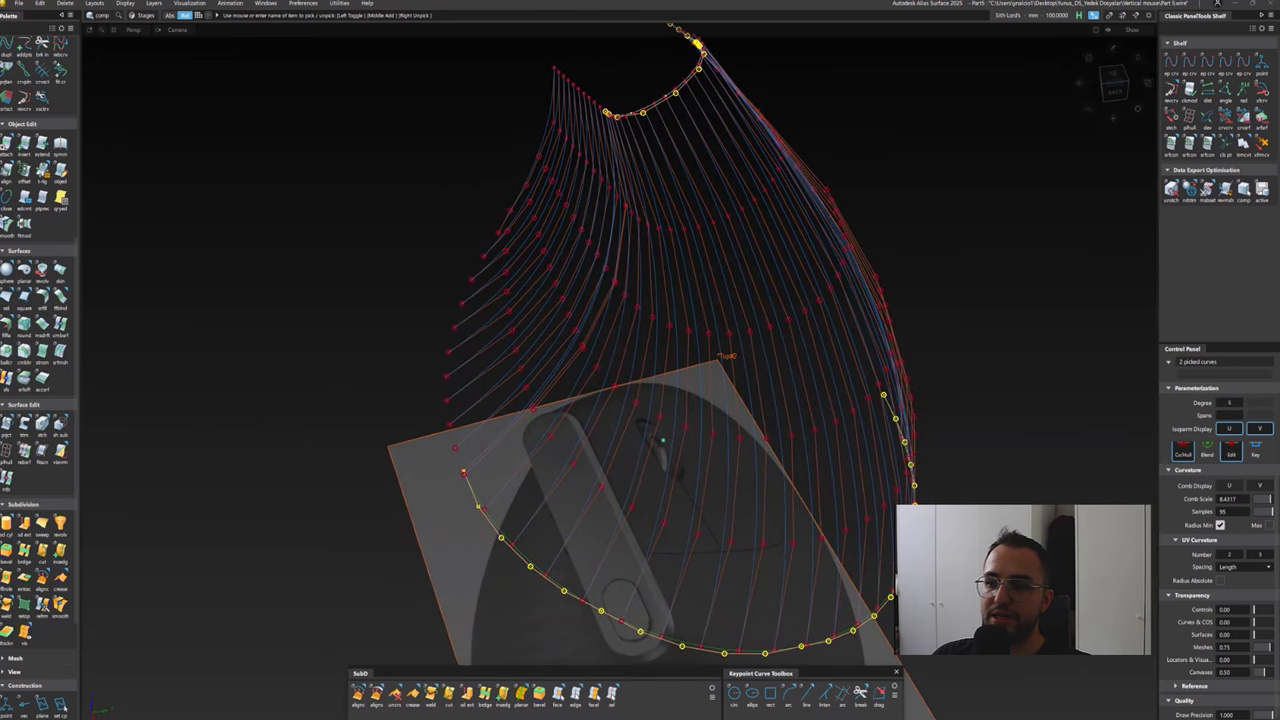
left_click(525, 150)
left_click_drag(525, 150, 555, 180, "alt+shift")
left_click(394, 205)
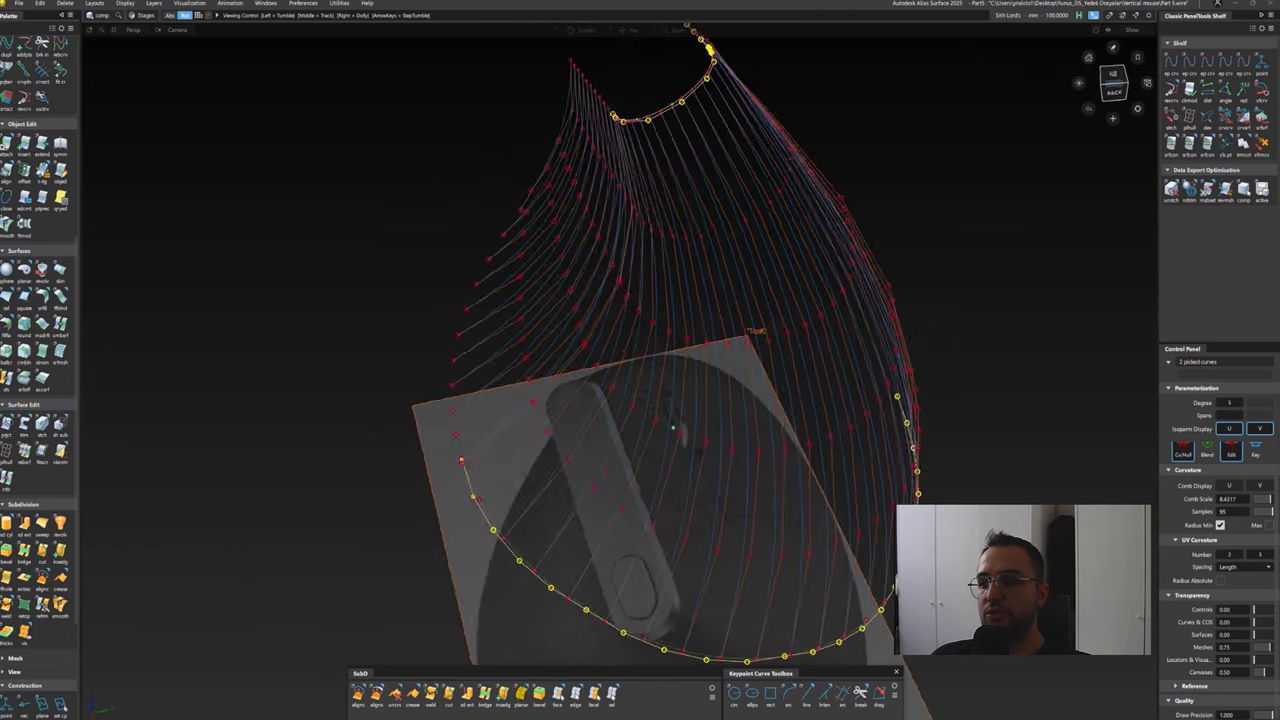
left_click_drag(394, 205, 425, 225, "alt+shift")
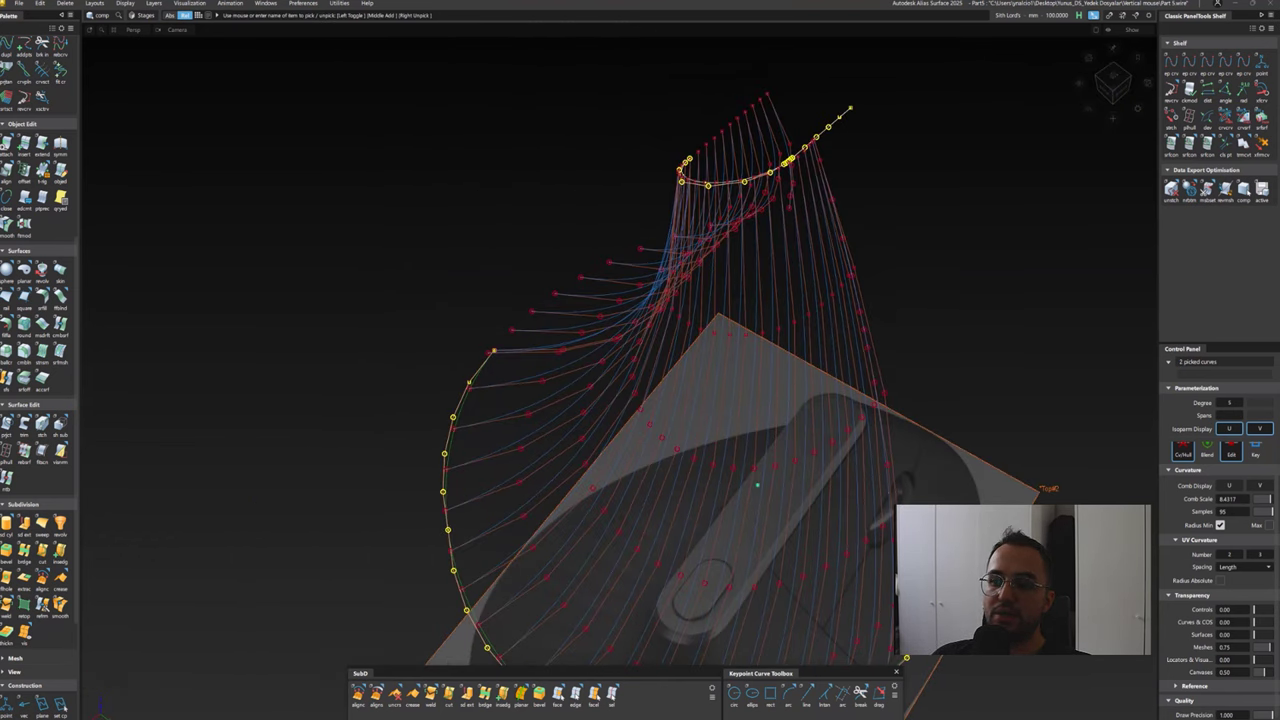
left_click(832, 194)
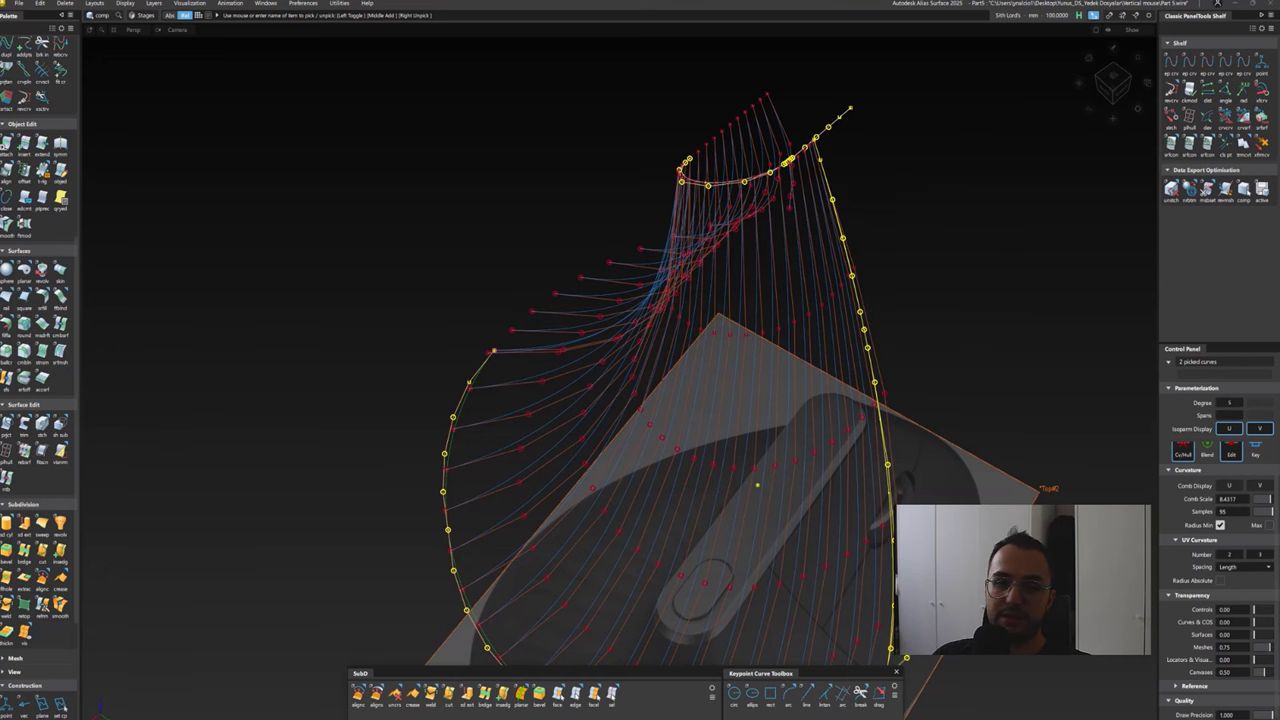
key("ctrl+shift+n")
left_click_drag(832, 194, 890, 212, "alt+shift")
Open the Object Lister and show the DARK GRAY and LIGHT GRAY layers over the curves
key("ctrl+shift+o")
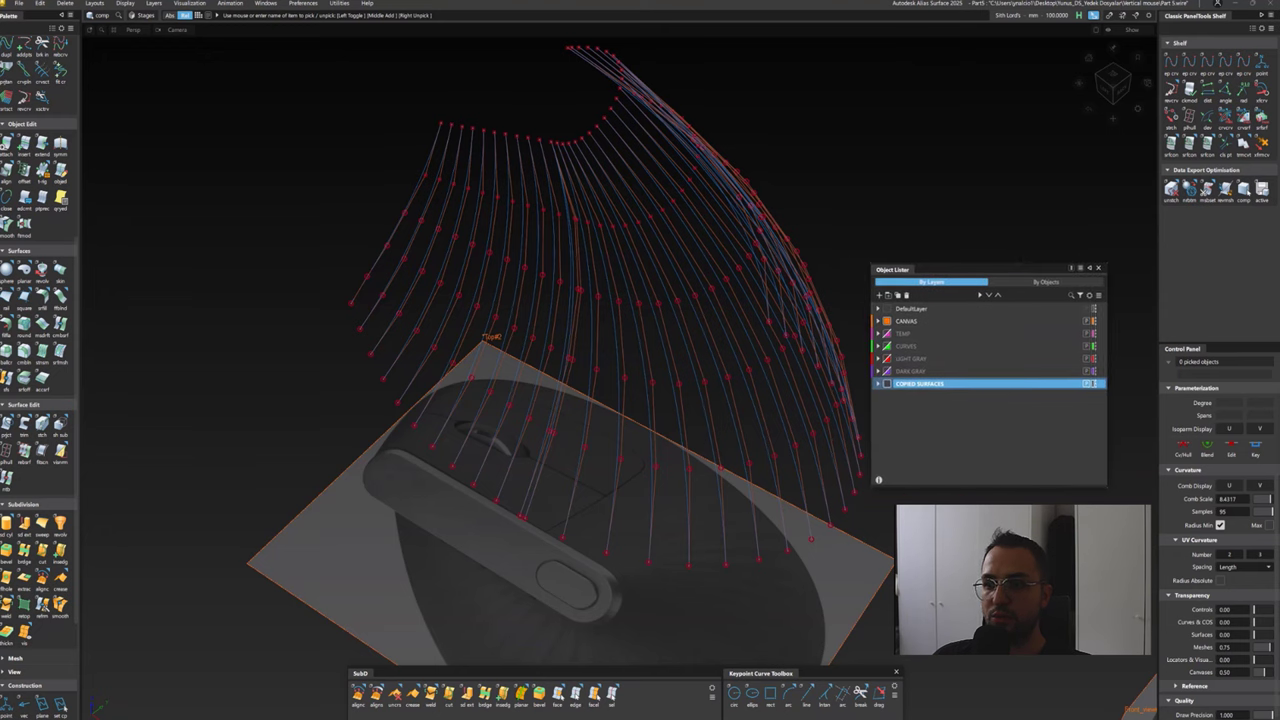
left_click(1106, 288)
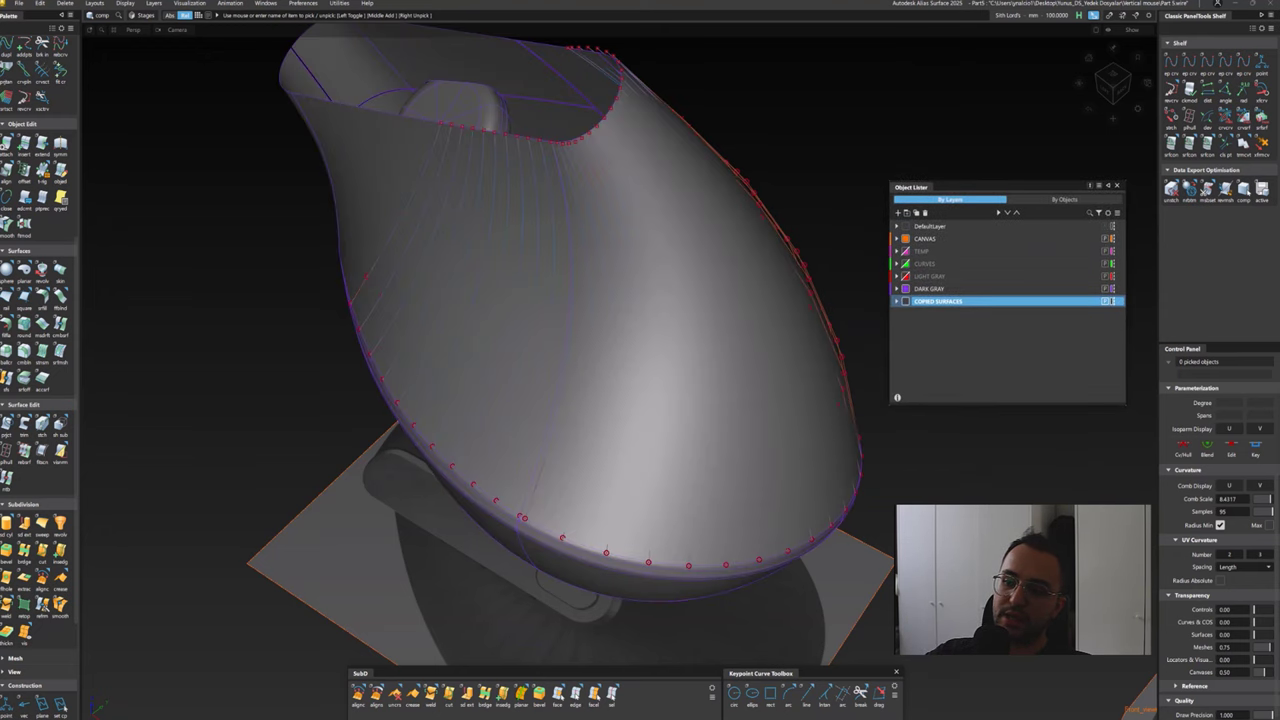
left_click(1106, 276)
left_click_drag(510, 250, 520, 255, "alt+shift")
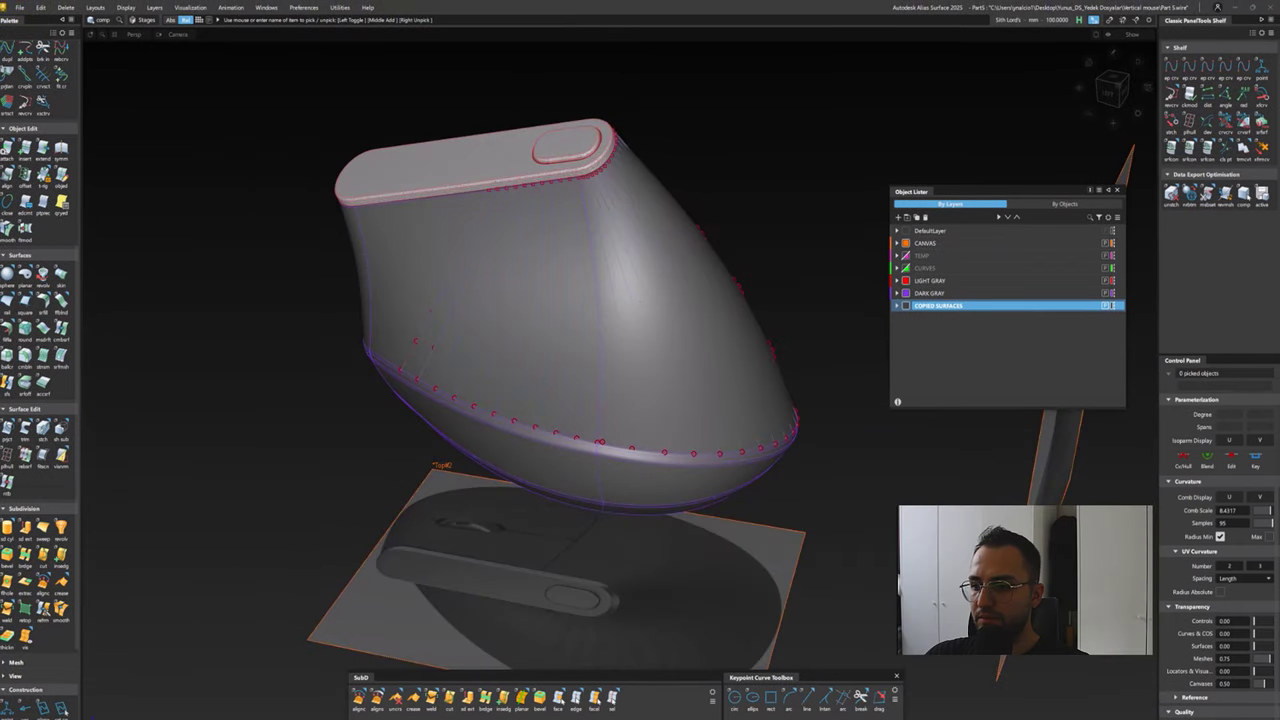
Set up Project to create curves on surfaces along the Normal vector, and accept the three body surfaces as targets
double_click(8, 425)
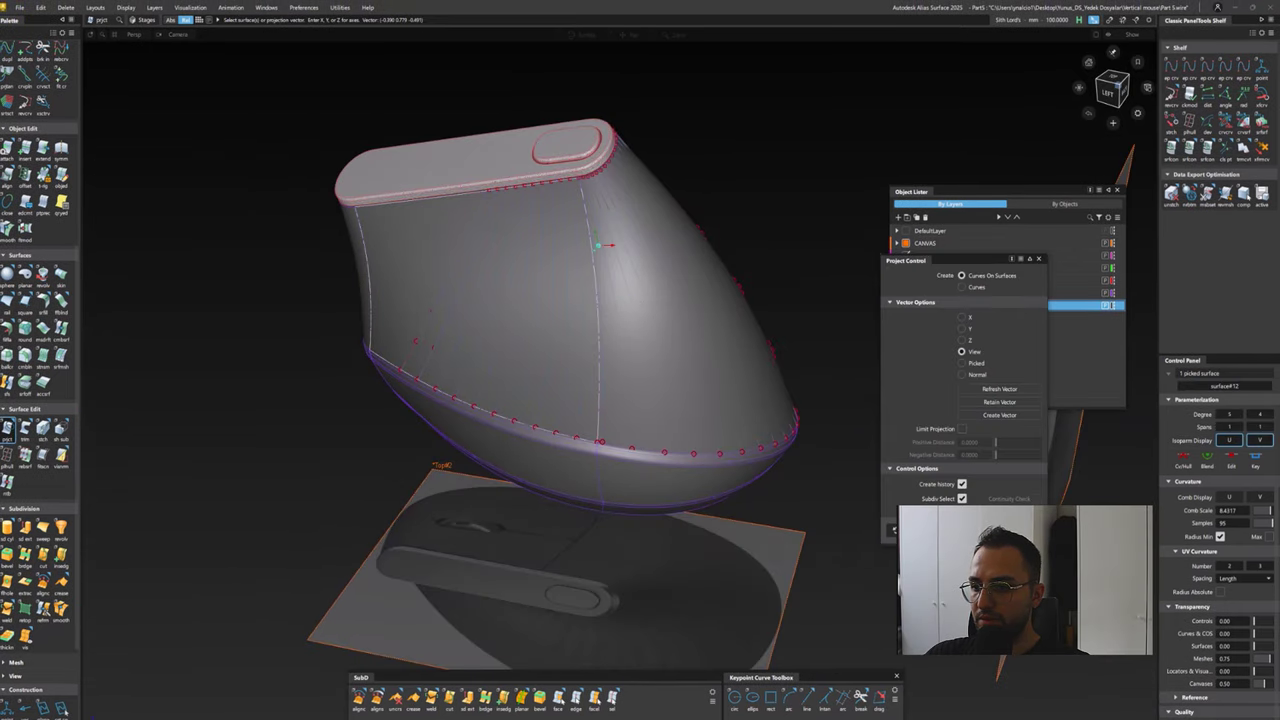
left_click_drag(1108, 88, 1088, 92)
left_click(962, 374)
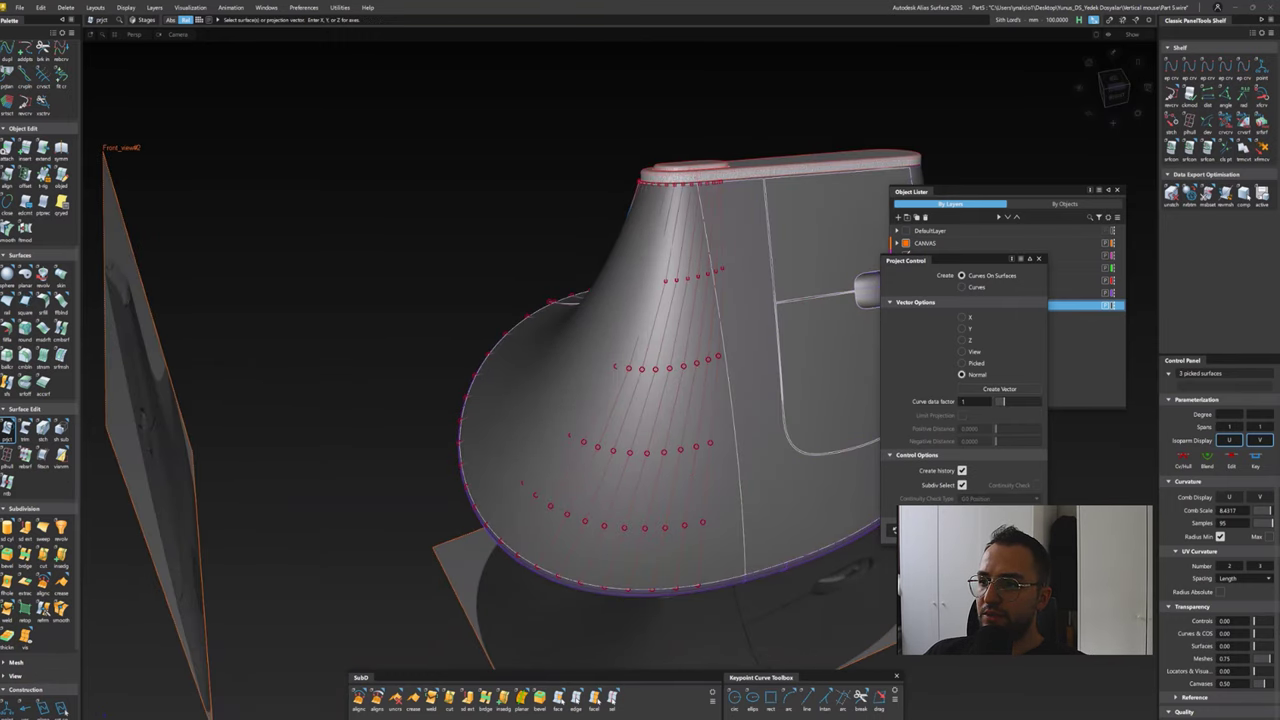
left_click_drag(600, 300, 628, 262, "alt+shift")
key("Return")
Project all duplicated curves onto the picked body surfaces in wireframe display
key("alt+s")
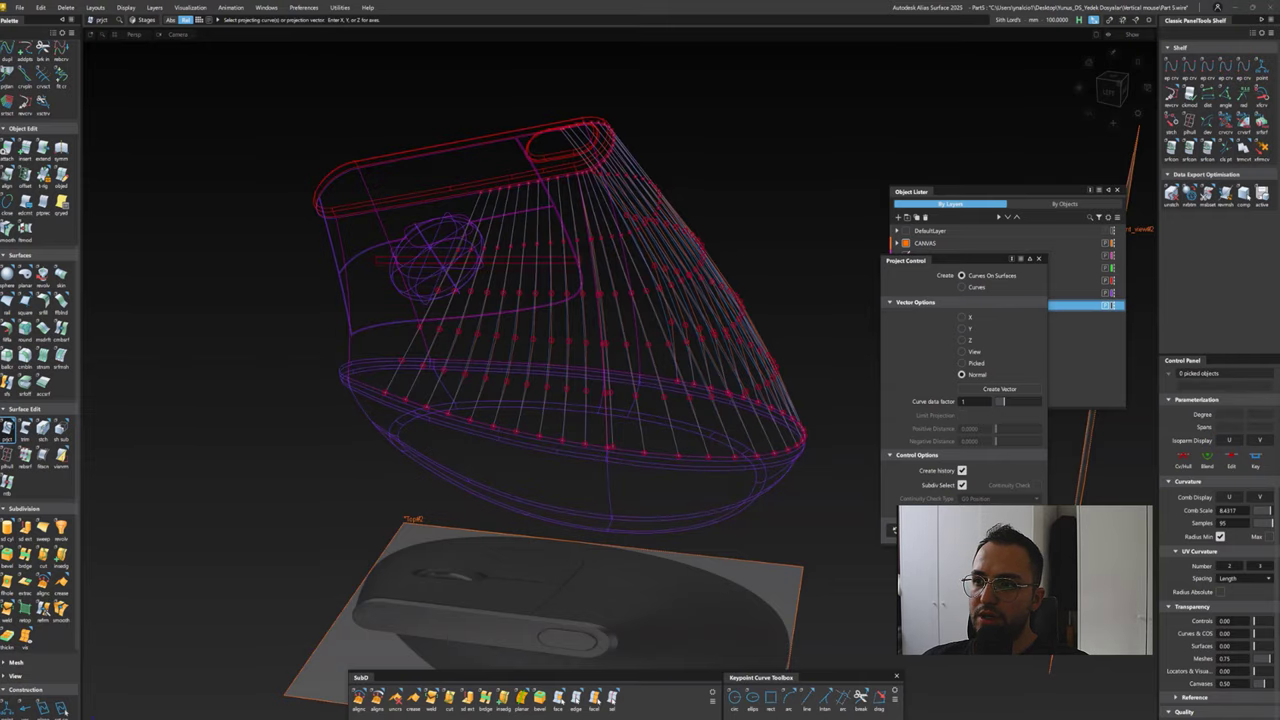
left_click_drag(742, 274, 745, 276)
mouse_move(620, 270)
left_mouse_down("alt+shift")
mouse_move(597, 262)
mouse_move(608, 266)
left_mouse_up("alt+shift")
key("Return")
key("alt+s")
key("alt+s")
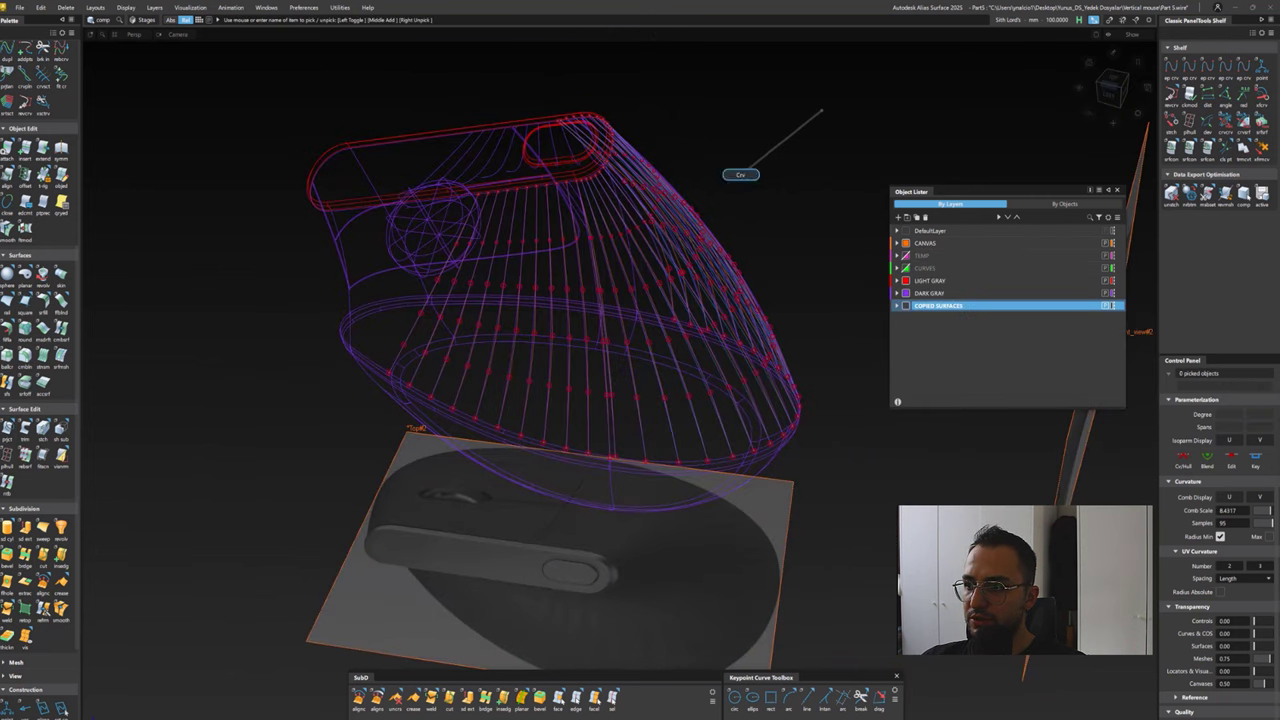
Clear away the source curves and isolate the body surfaces carrying the projected curves
left_click_drag(614, 266, 586, 194, "alt+shift")
right_click_drag(586, 194, 620, 388, "alt+shift")
left_click(618, 388)
left_click_drag(618, 388, 657, 290, "alt+shift")
left_click(791, 229)
left_click_drag(791, 229, 630, 581, "alt+shift")
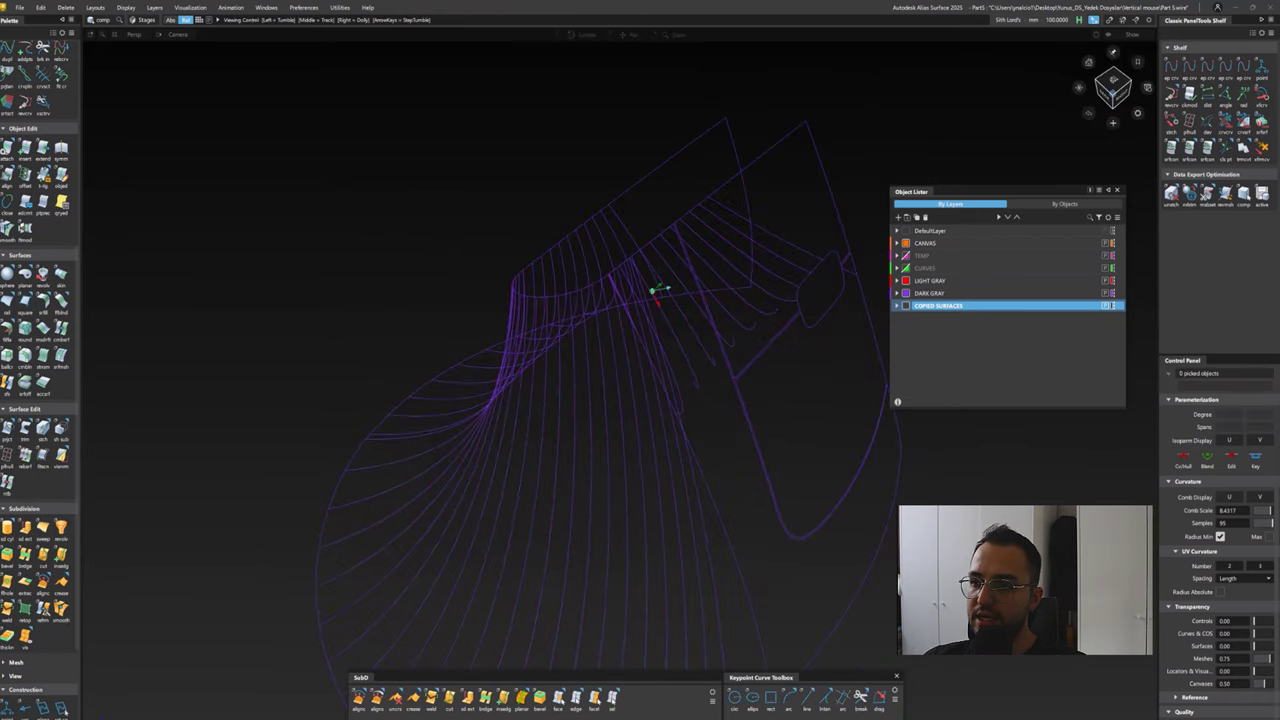
Delete the stray curves-on-surface projected onto the front surface with the button and oval cutouts
middle_click_drag(771, 270, 731, 266, "alt+shift")
left_click_drag(731, 266, 737, 320, "ctrl+shift")
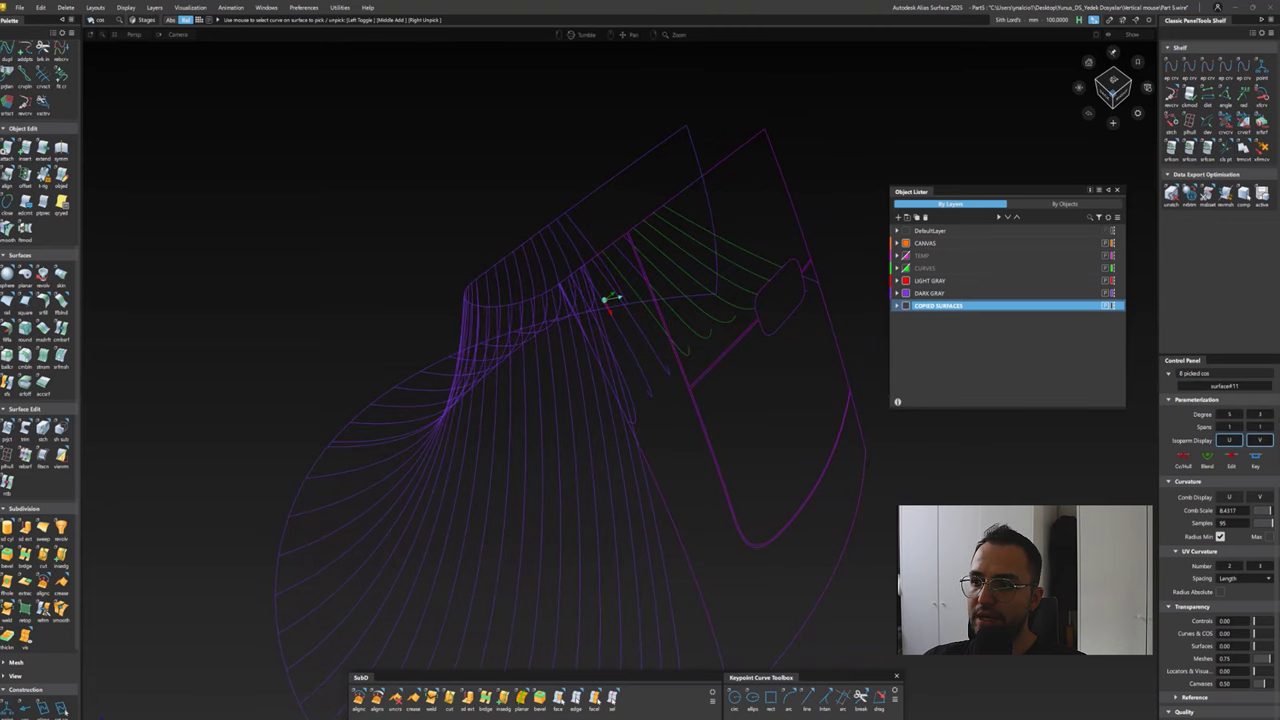
left_click(608, 297)
left_click_drag(608, 297, 651, 354, "alt+shift")
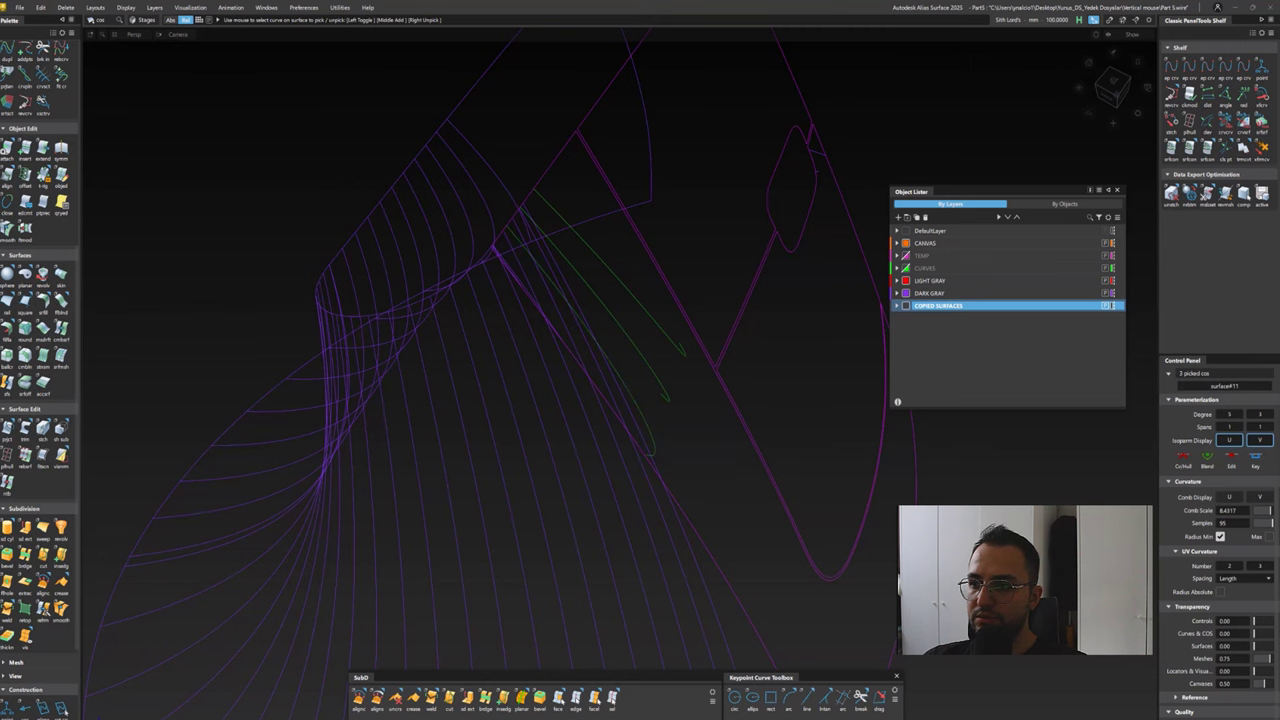
left_click(657, 354)
left_click_drag(657, 354, 700, 366, "alt+shift")
left_click_drag(505, 258, 545, 245, "alt+shift")
left_click(562, 235)
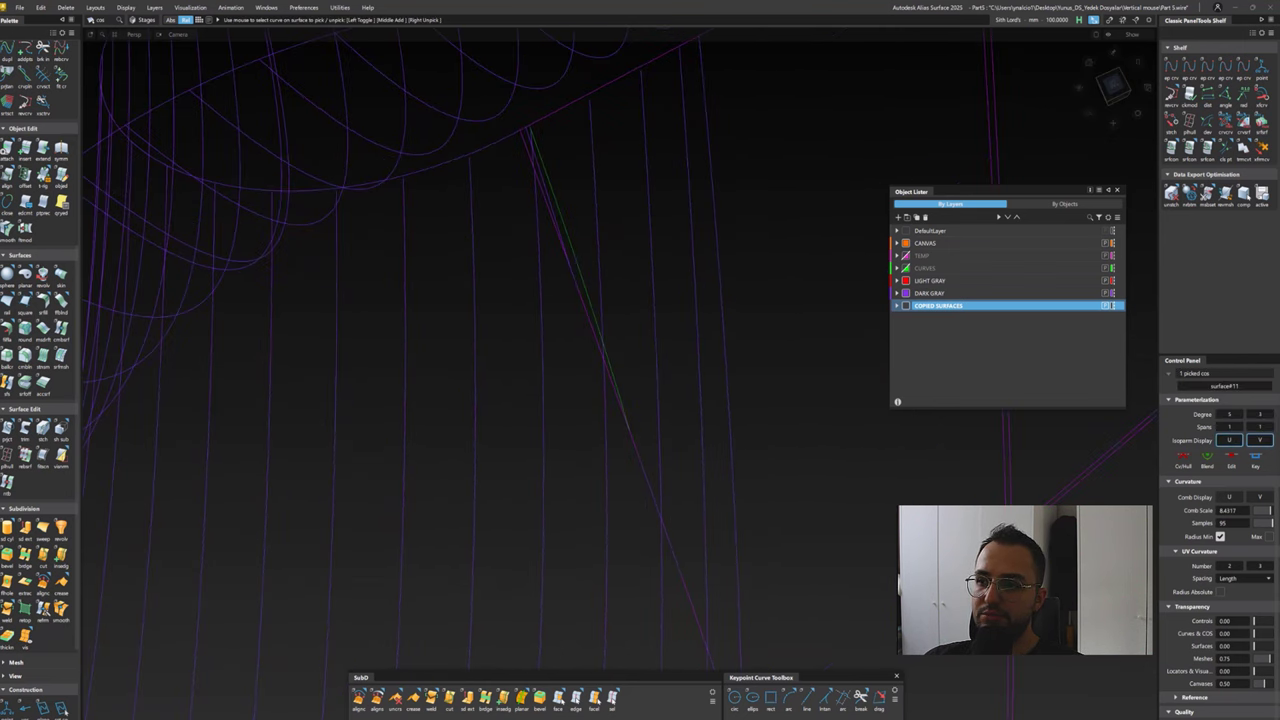
left_click(562, 235)
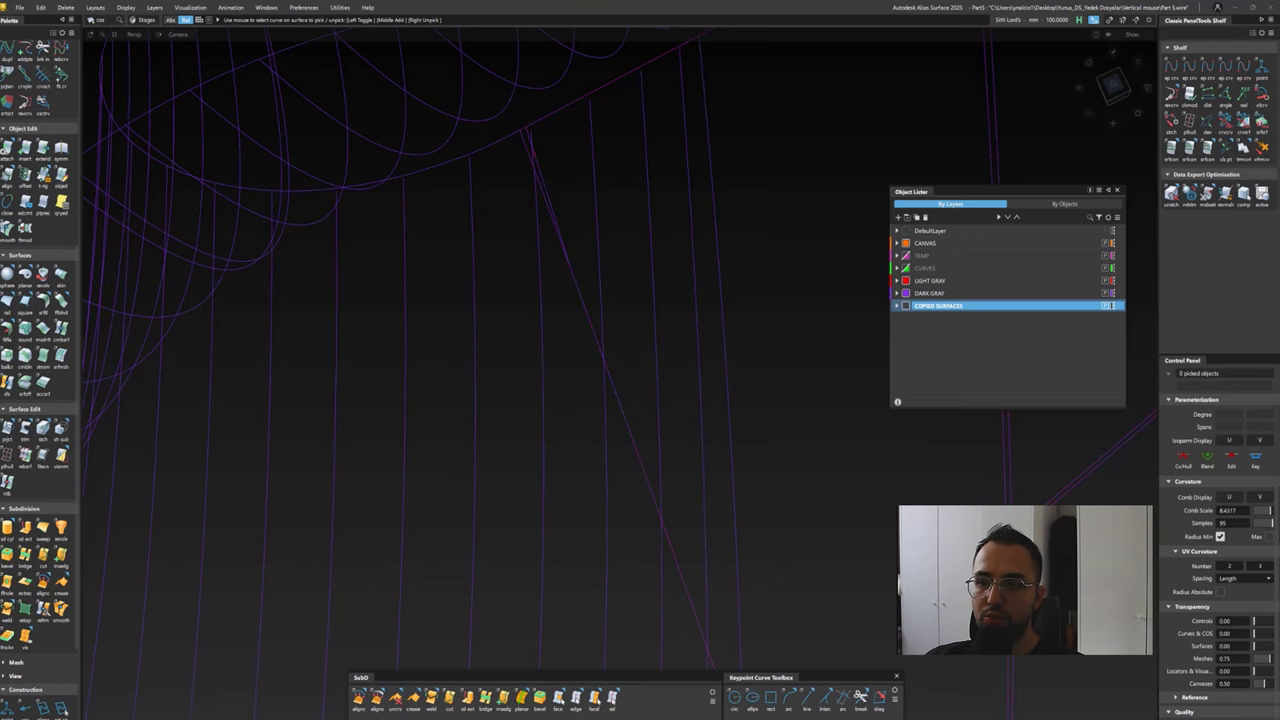
Delete the three curves-on-surface projected along the seam between the side and rear surfaces, and check the shaded result
left_click_drag(480, 262, 580, 86, "alt+shift")
left_click(587, 378, "ctrl+shift")
left_click(588, 430)
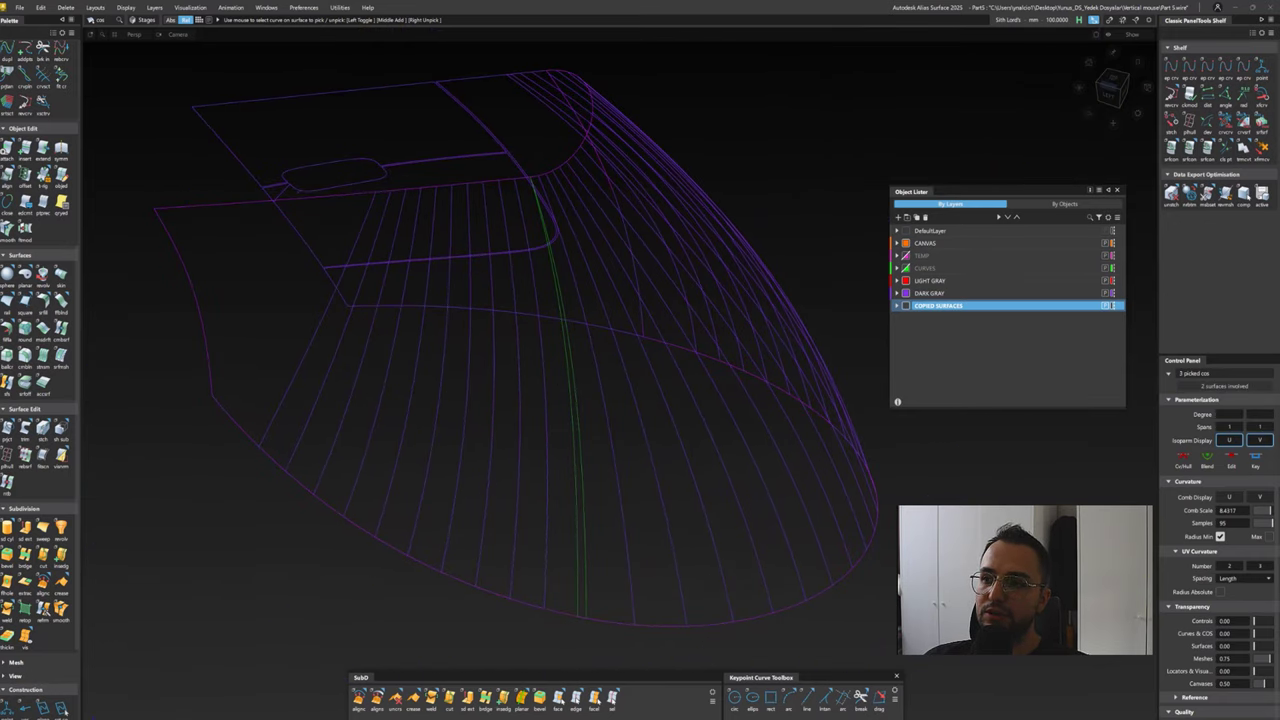
key("Escape")
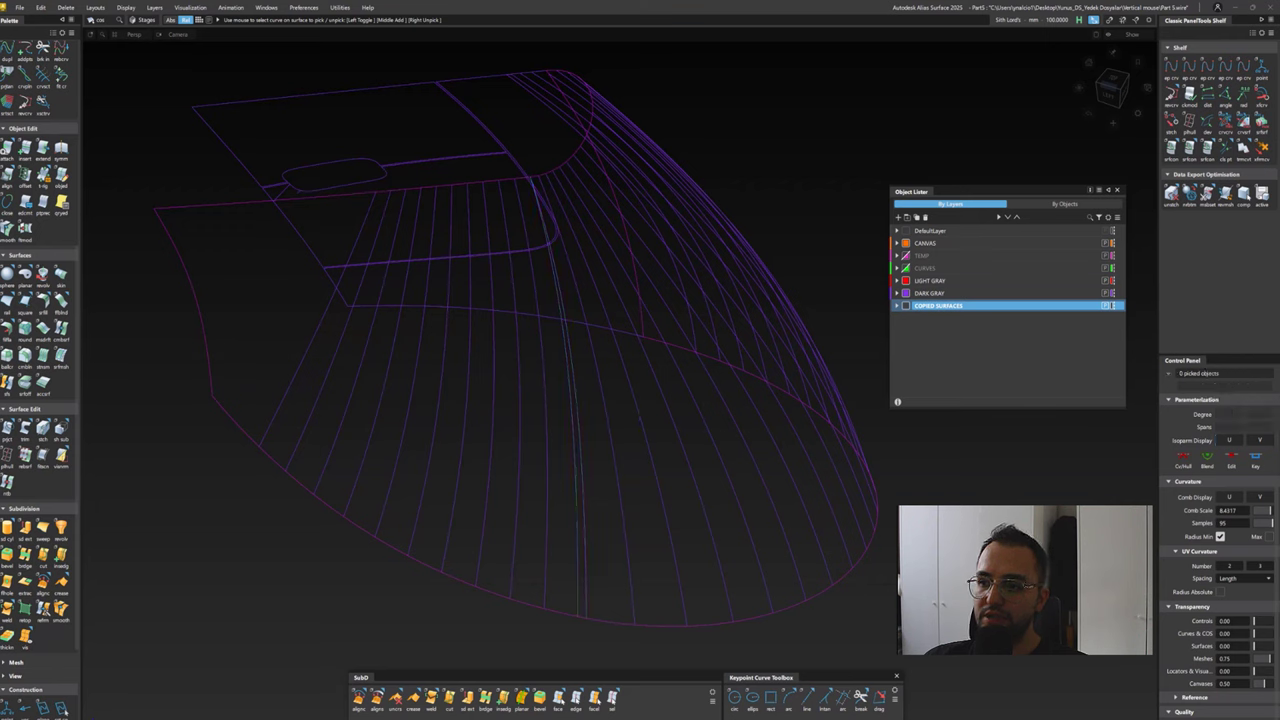
left_click(571, 452, "ctrl+shift")
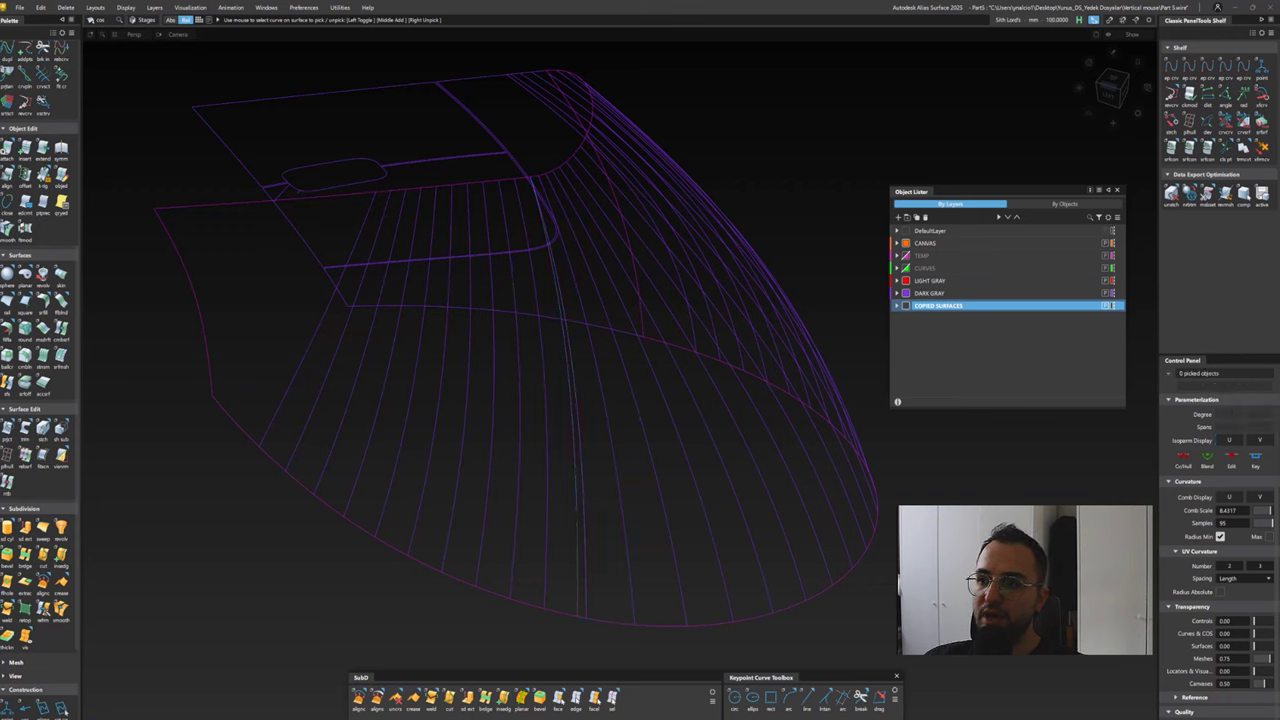
key("shift+s")
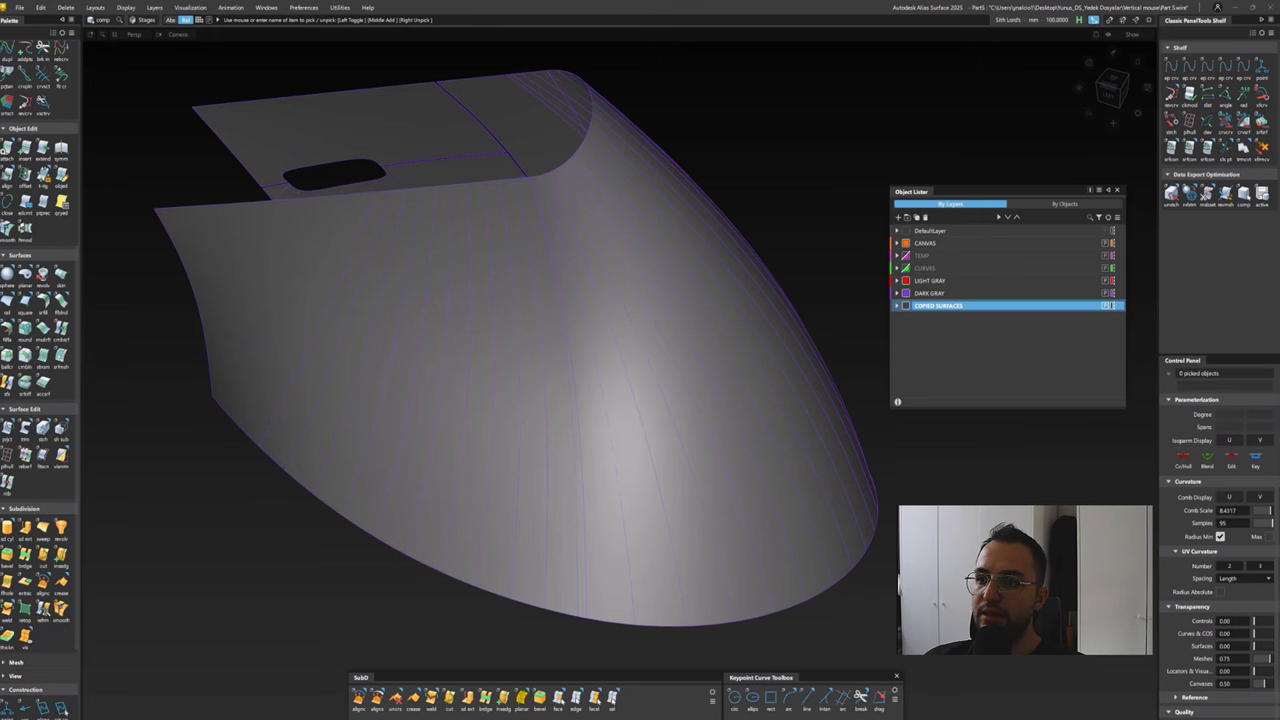
key("shift+s")
Start a Tubular Offset with radius 3 and Curves On Surface trimming along the lower edge of the body surfaces
mouse_move(583, 86)
left_mouse_down("alt+shift")
mouse_move(574, 91)
mouse_move(629, 94)
mouse_move(620, 100)
left_mouse_up("alt+shift")
left_click(507, 296, "ctrl+shift")
mouse_move(507, 296)
left_mouse_down("ctrl+shift")
mouse_move(507, 409)
mouse_move(530, 306)
mouse_move(507, 296)
left_mouse_up("ctrl+shift")
left_click_drag(615, 90, 640, 100, "alt+shift")
left_click_drag(390, 488, 433, 495, "ctrl+shift")
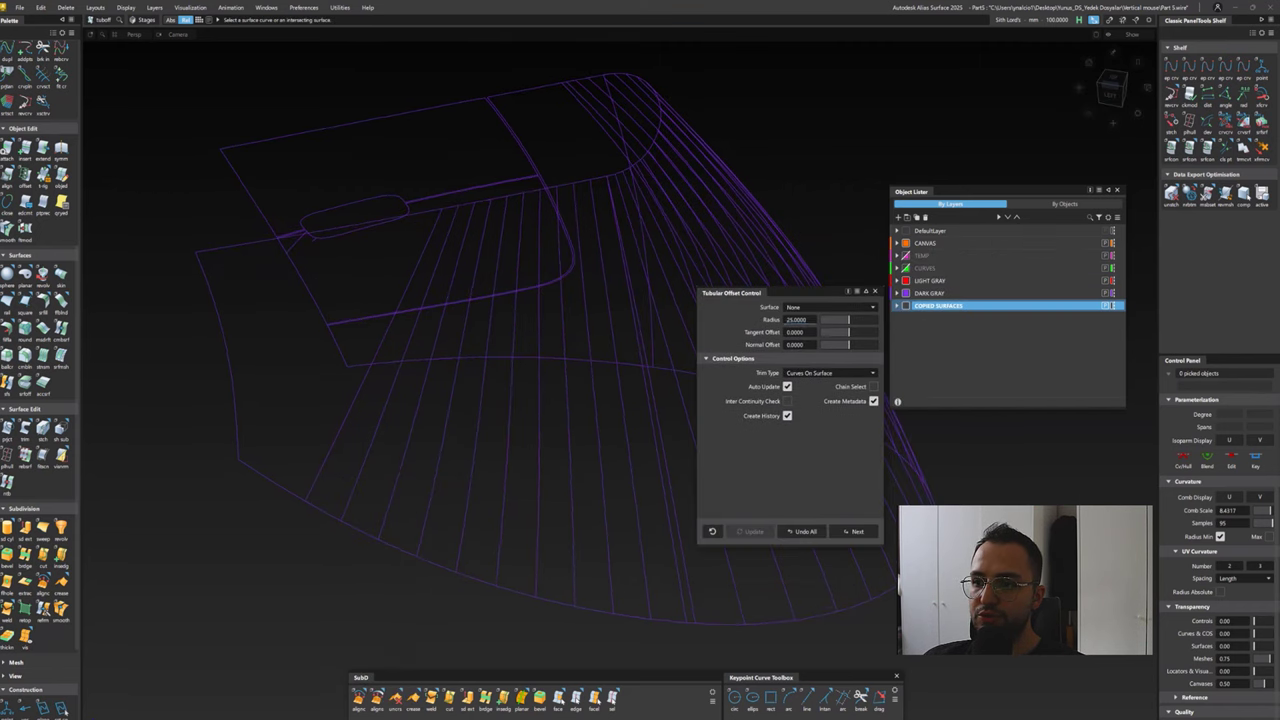
left_click(385, 540)
left_click_drag(386, 536, 405, 450)
key("Escape")
left_click(490, 492)
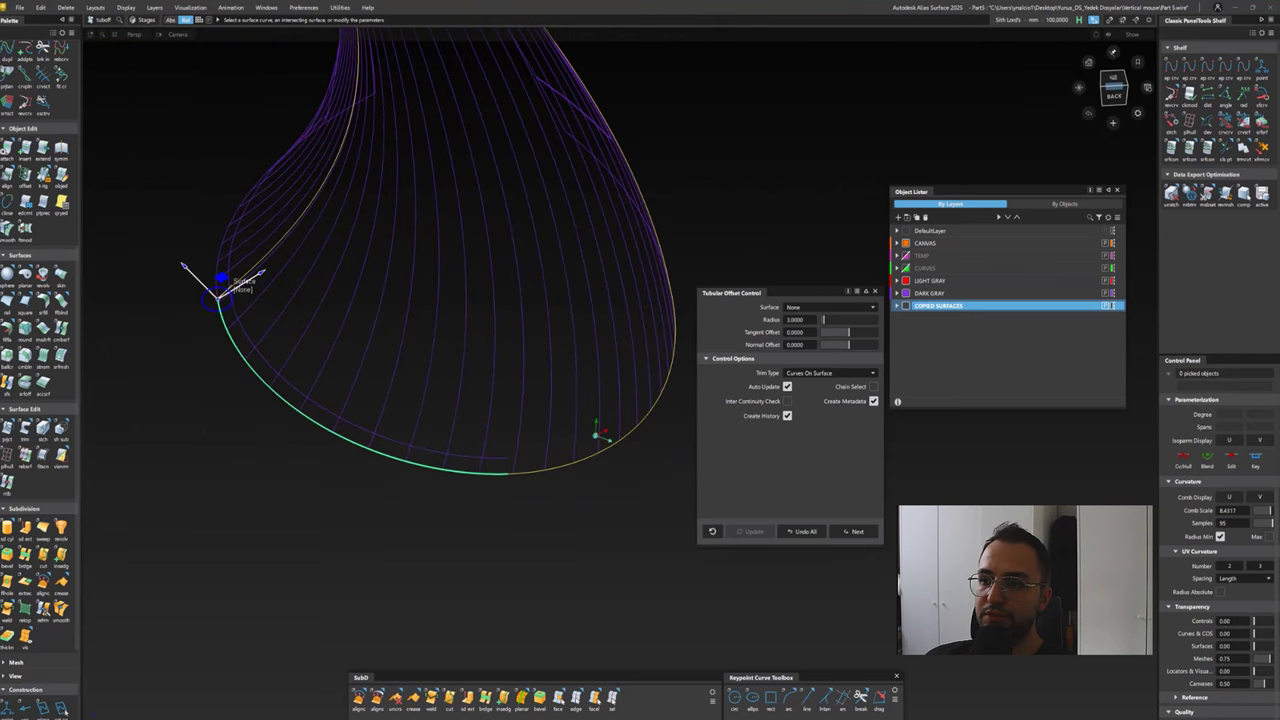
Create the tubular offset curves along the remaining lower and upper edges of the body surfaces, undoing mistaken edge picks
left_click_drag(597, 434, 625, 420, "alt+shift")
left_click(497, 455)
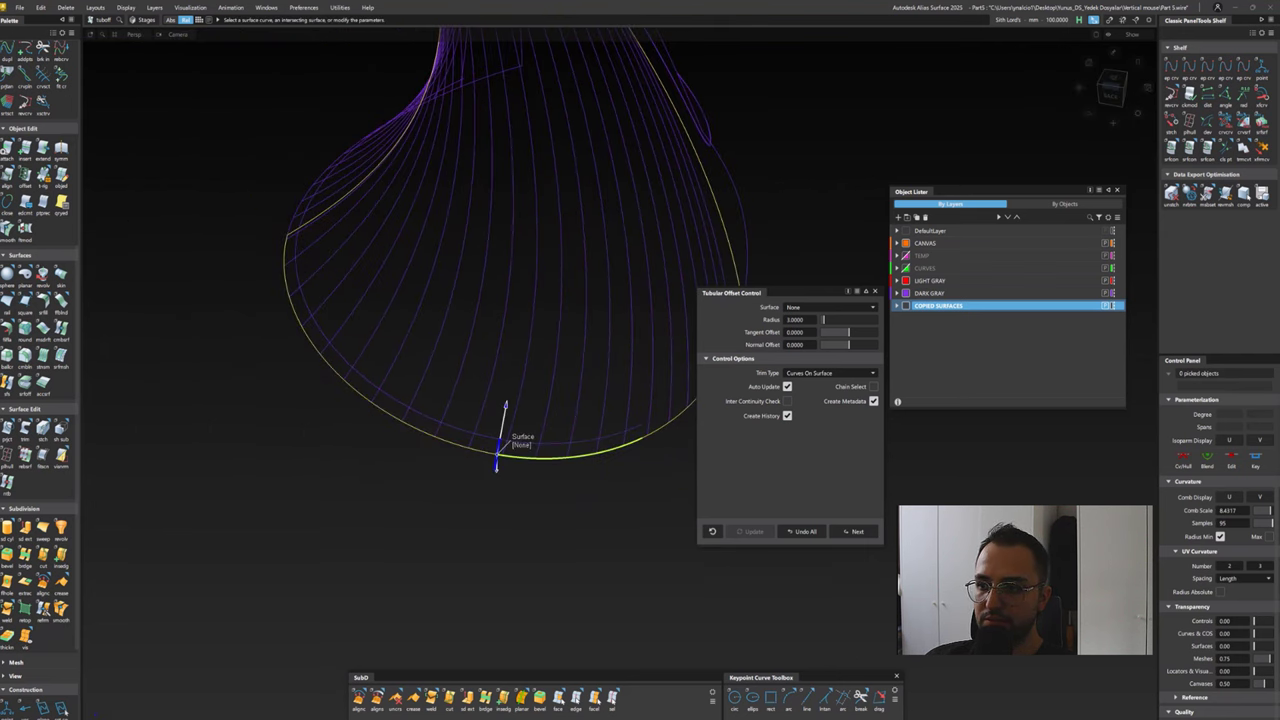
left_click_drag(497, 455, 323, 509, "alt+shift")
scroll(449, 423, "up", 4)
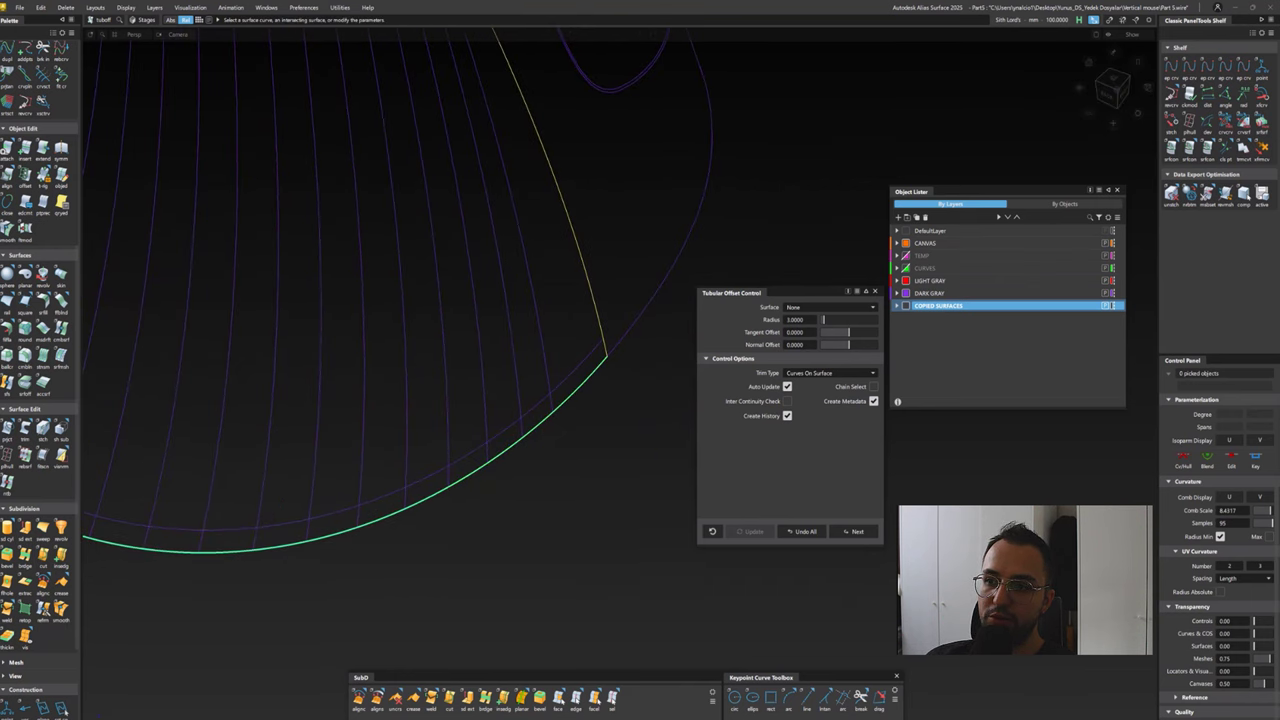
left_click_drag(1112, 88, 1102, 84)
left_click(698, 157)
key("ctrl+z")
left_click(571, 257)
key("ctrl+z")
left_click(571, 257)
left_click_drag(571, 257, 630, 245, "alt+shift")
Pick and delete the two short stray curves-on-surface beside the oval cutout on the front surface
right_click_drag(429, 329, 432, 380, "ctrl+shift")
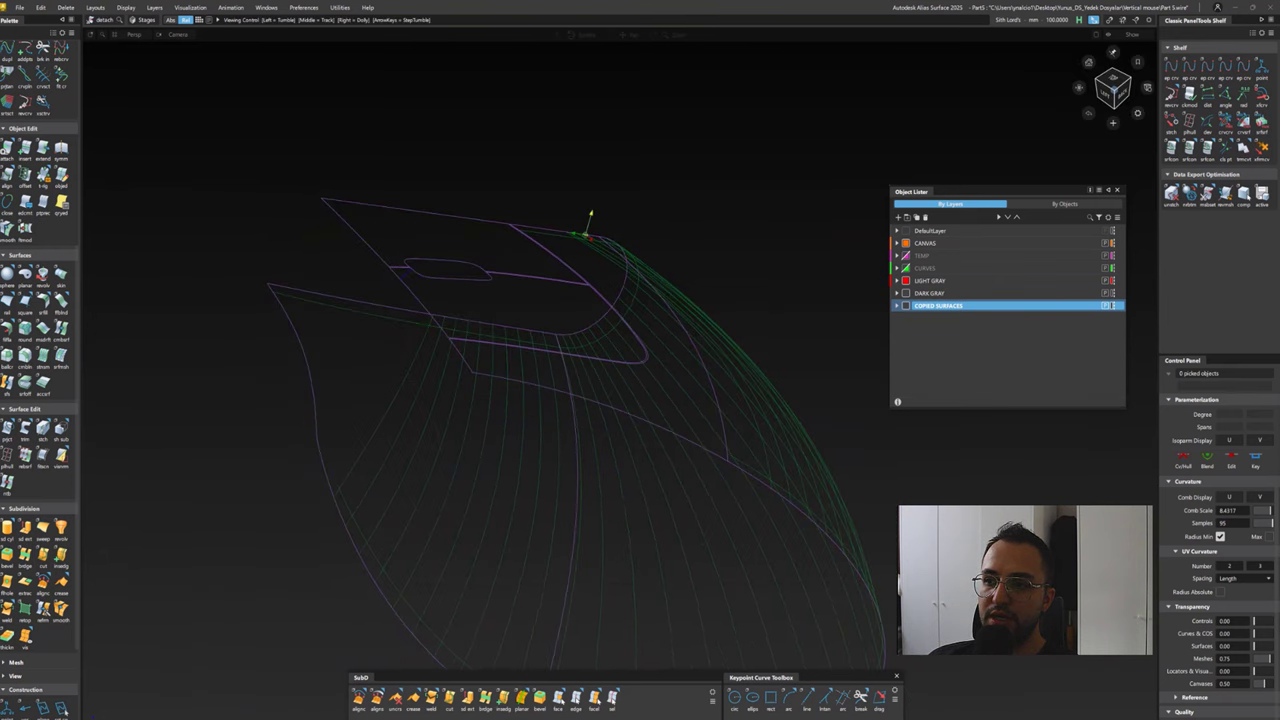
left_click_drag(560, 300, 480, 340, "alt+shift")
left_click_drag(300, 382, 322, 312, "alt+shift")
left_click(322, 312)
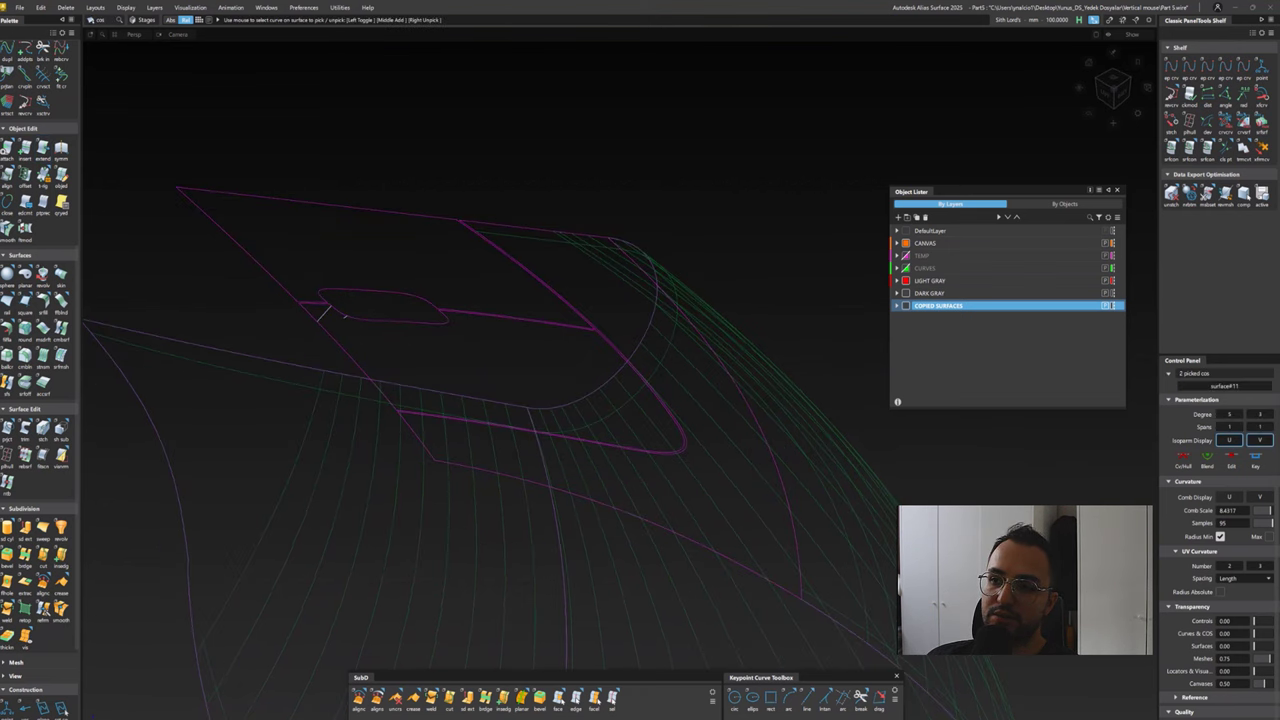
Try Extend on a projected rib curve of the side surface, and delete the curves' construction history
left_click(43, 150)
left_click(319, 389)
left_click(319, 389)
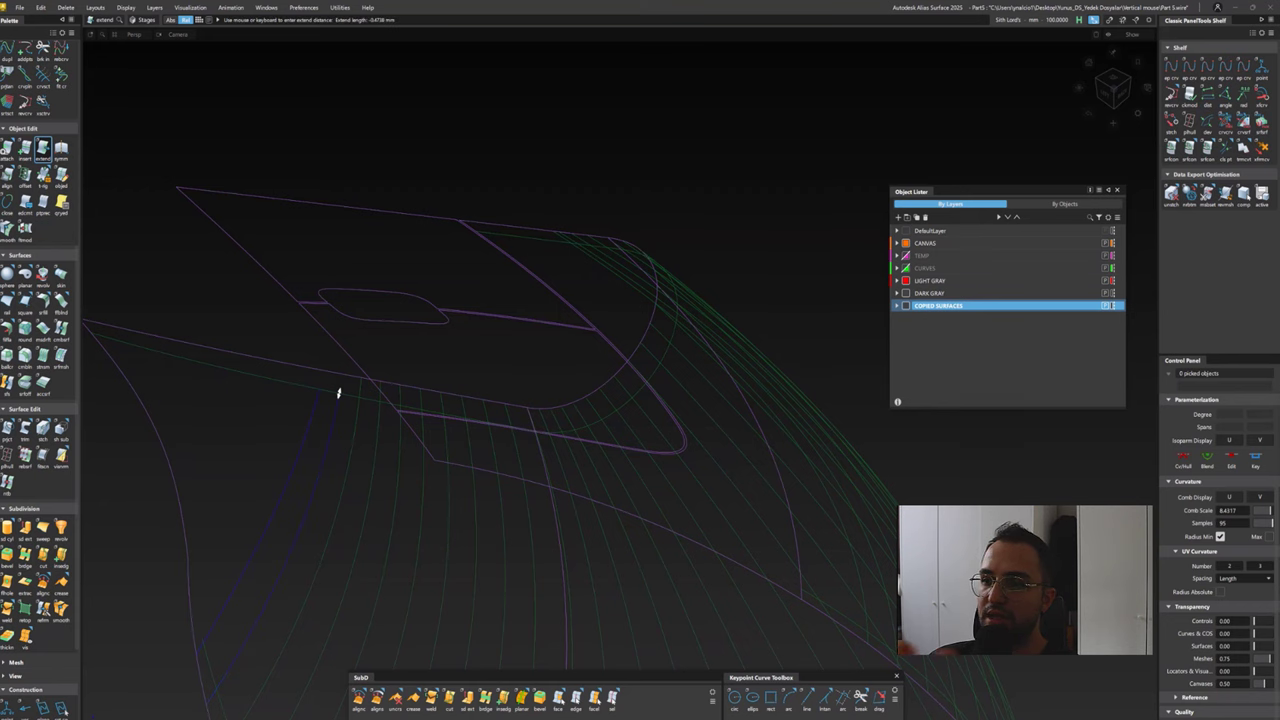
left_click_drag(300, 371, 480, 370, "alt+shift")
right_click_drag(480, 370, 330, 383, "alt+shift")
left_click(65, 7)
left_click(95, 40)
Adjust the length of the rib curve near the side surface's upper edge with Extend
scroll(332, 257, "up", 5)
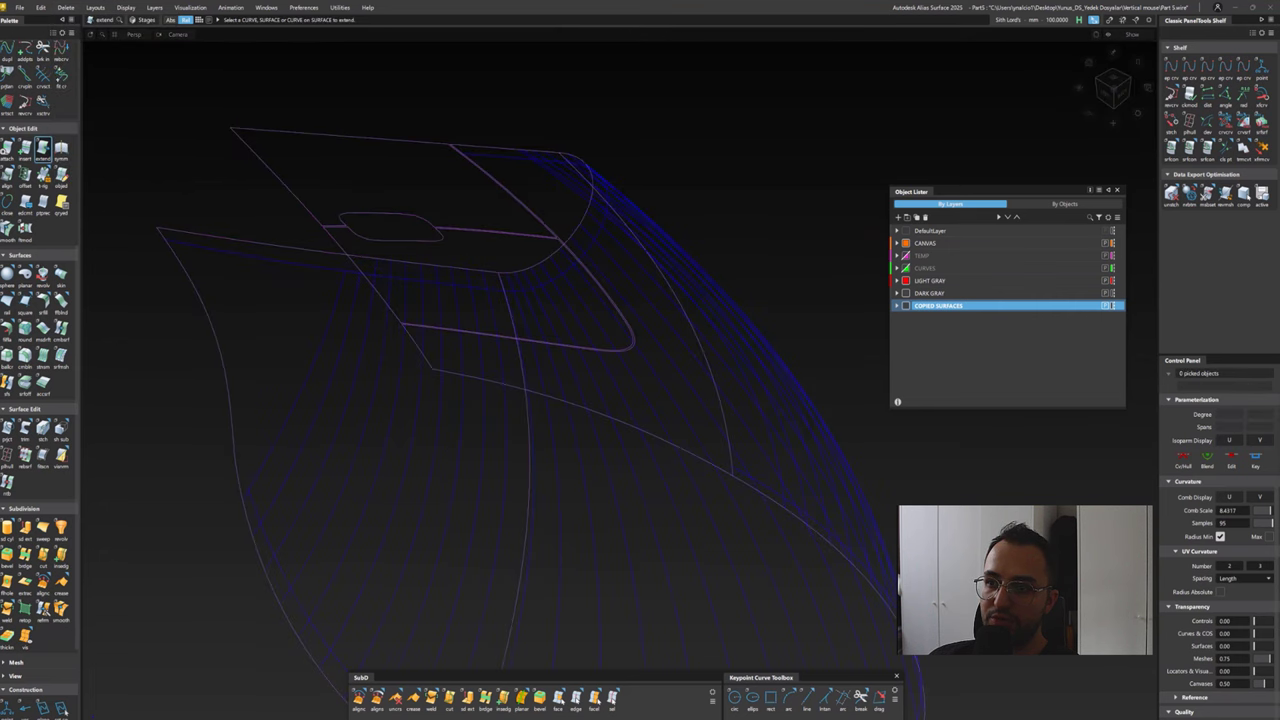
scroll(376, 258, "up", 3)
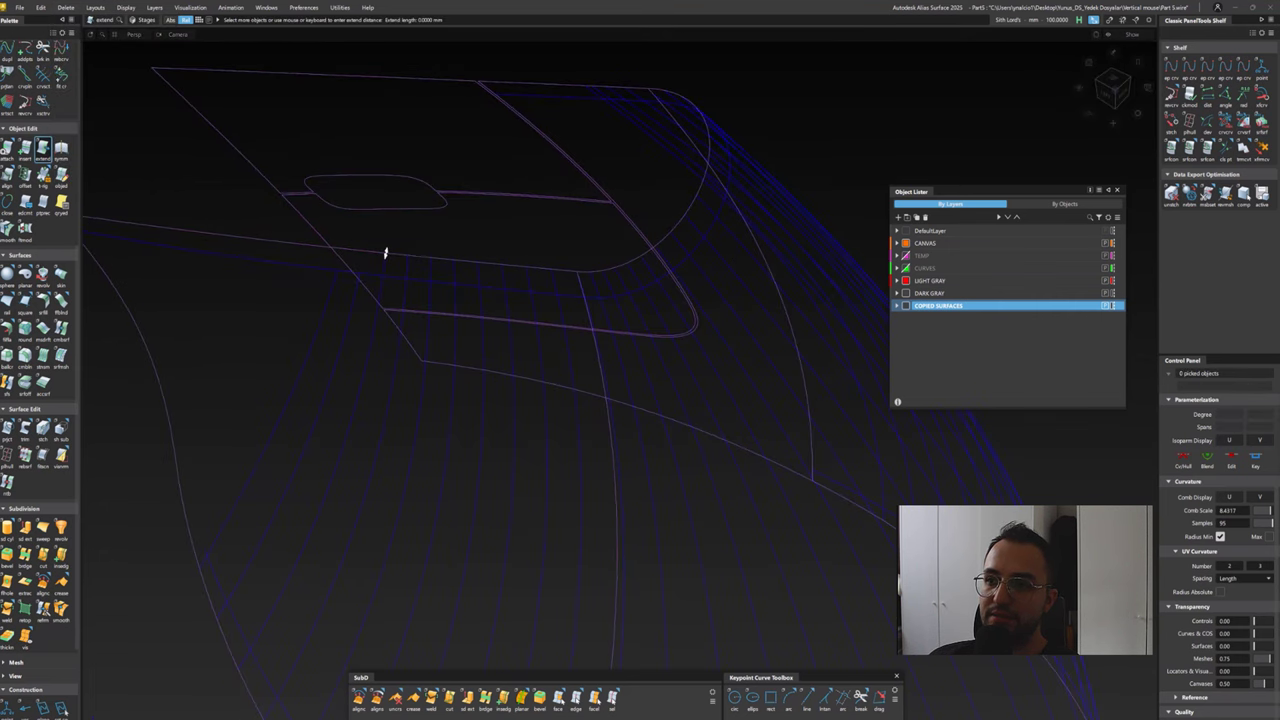
left_click_drag(385, 253, 382, 275)
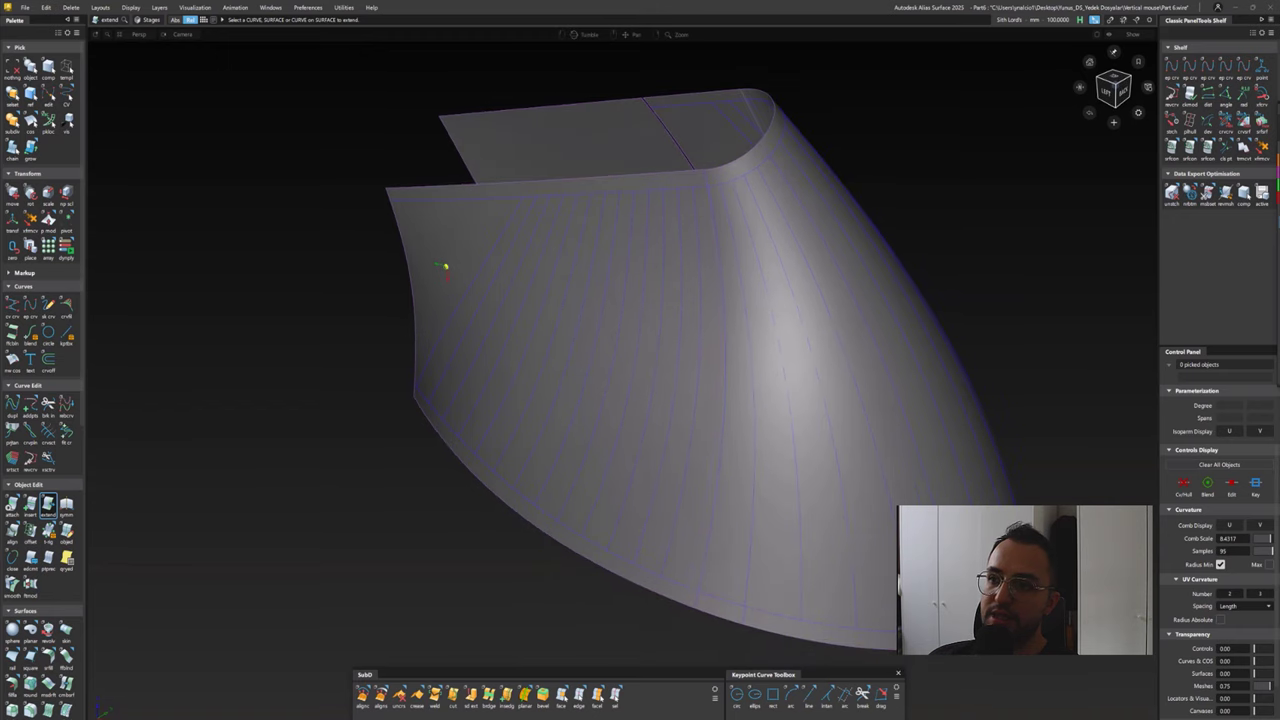
Skin between the first two rib curves on the side surface with Explicit control, degree 1 and 1 span in both directions
left_click_drag(505, 211, 505, 347, "ctrl+shift")
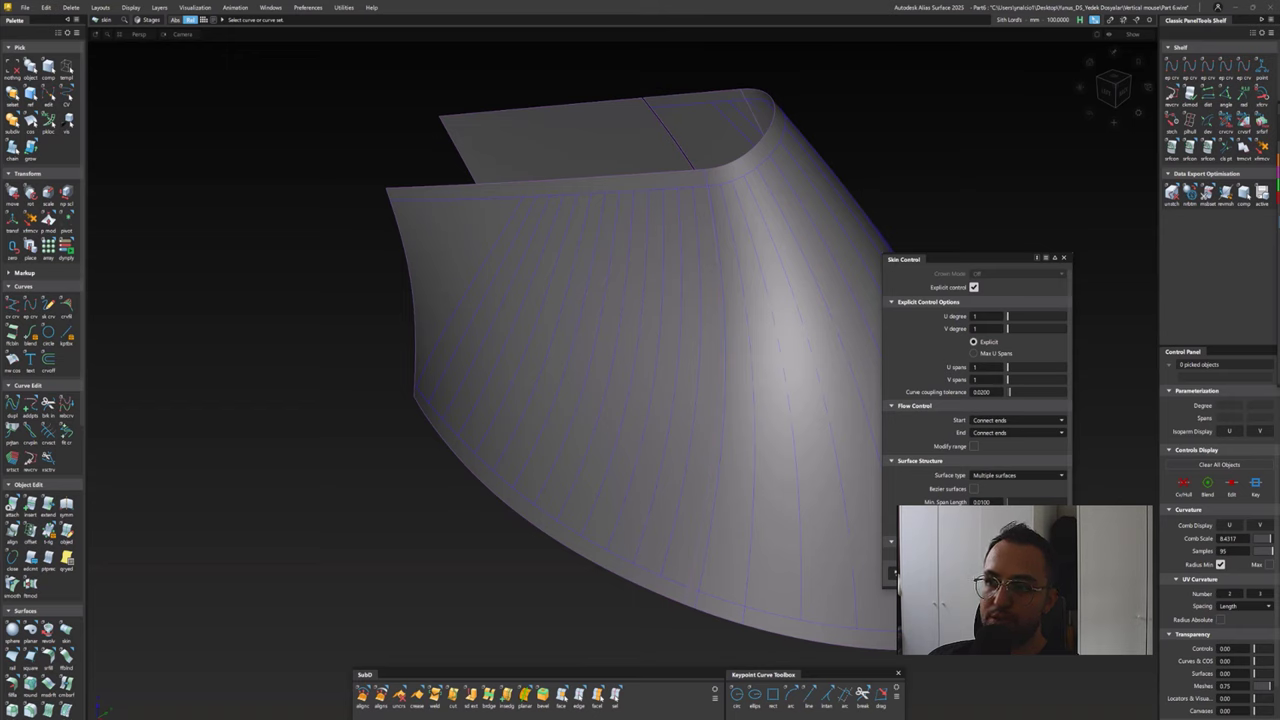
left_click(471, 285)
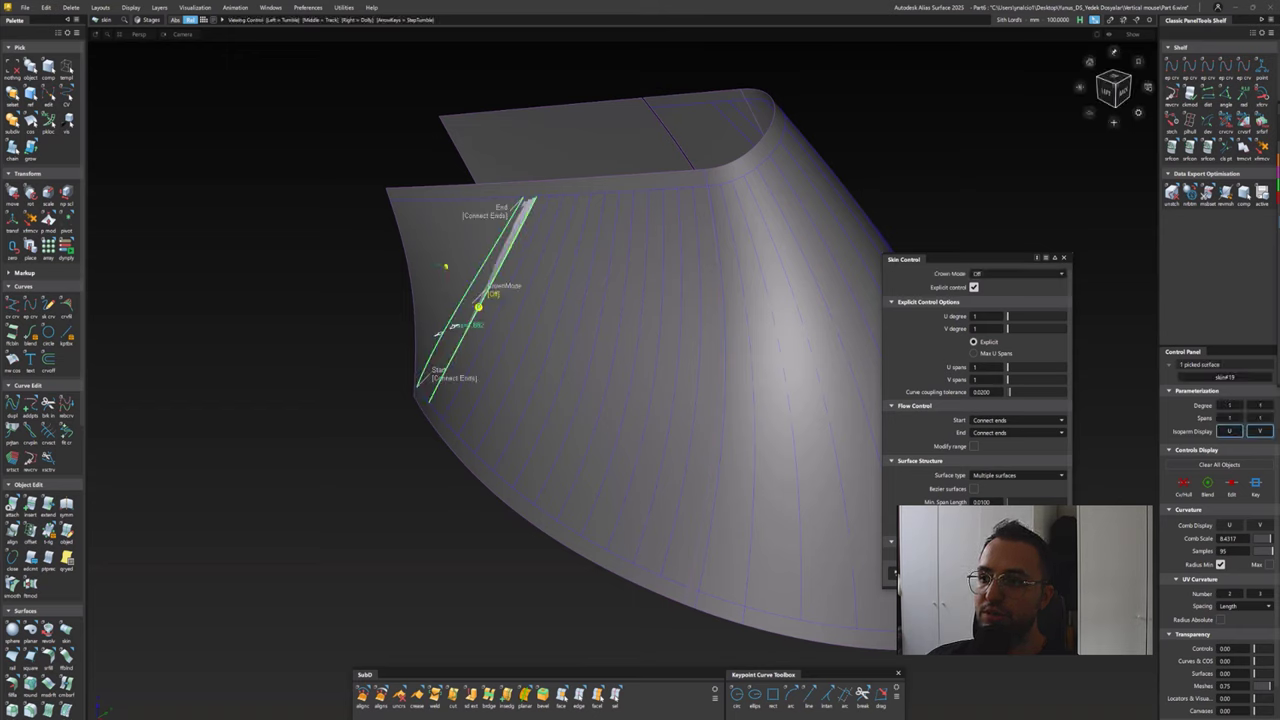
left_click_drag(1113, 88, 1113, 90)
key("Escape")
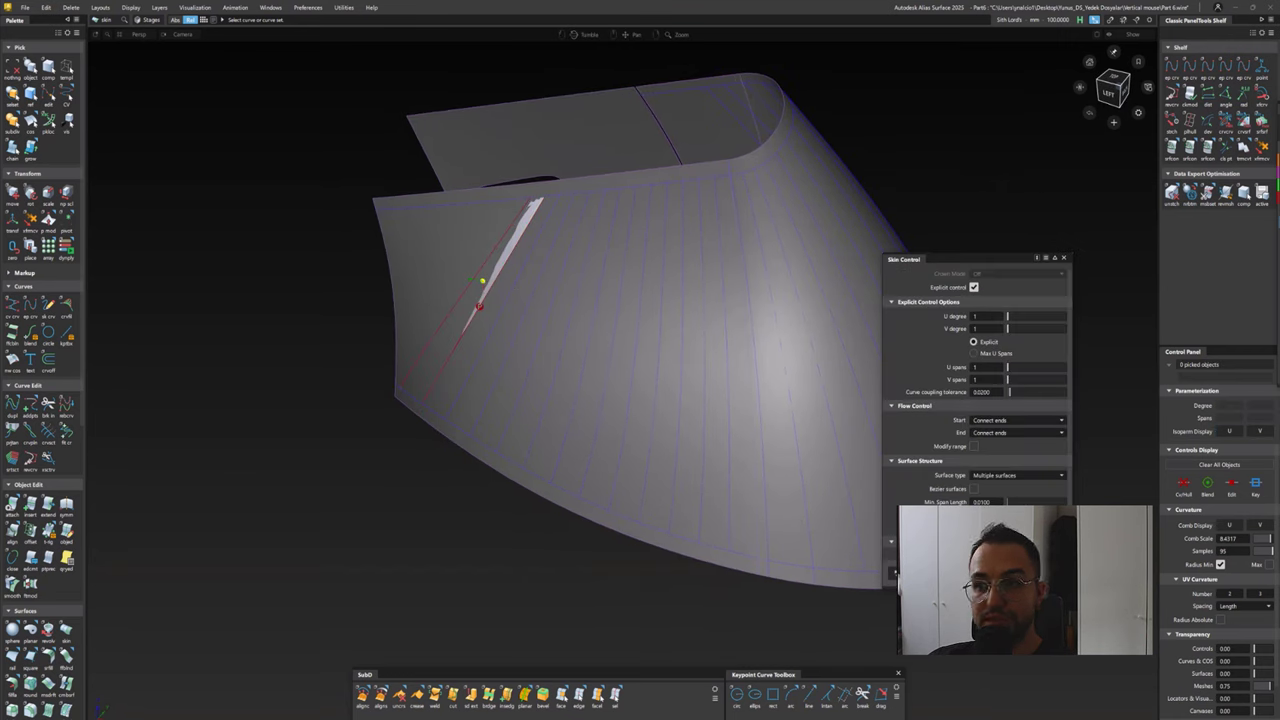
scroll(977, 400, "down", 2)
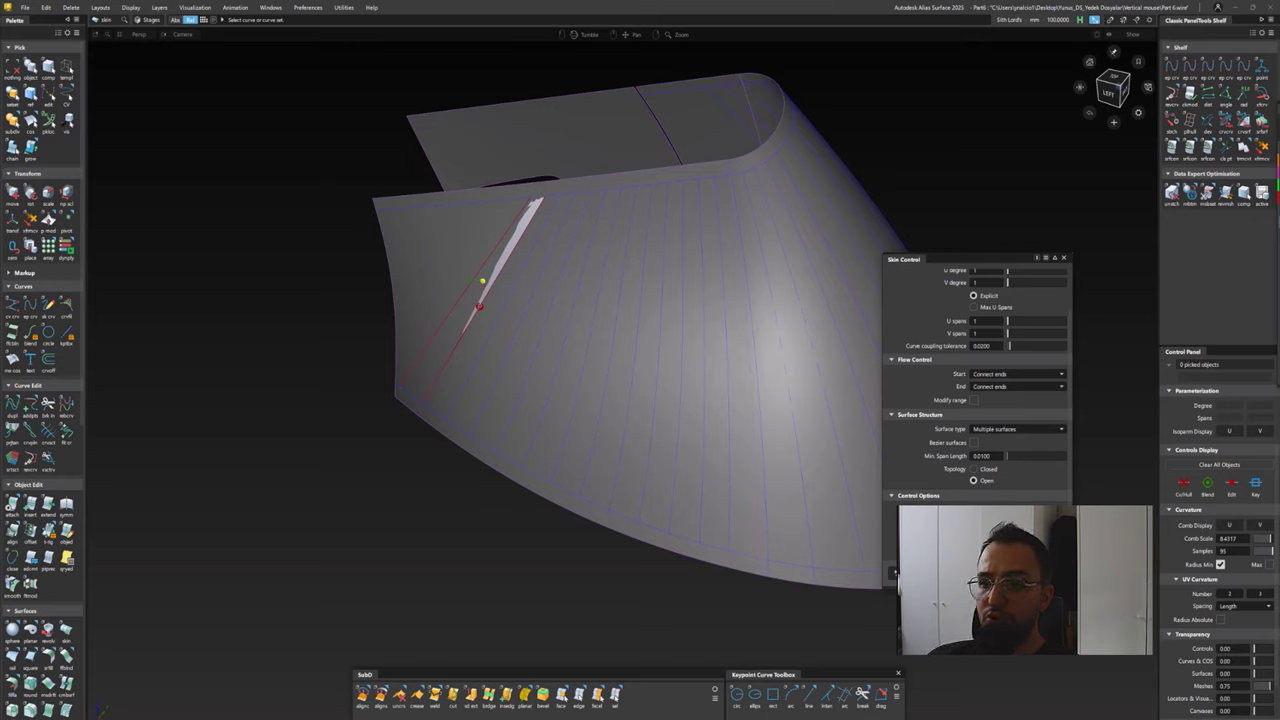
left_click(71, 7)
left_click(120, 68)
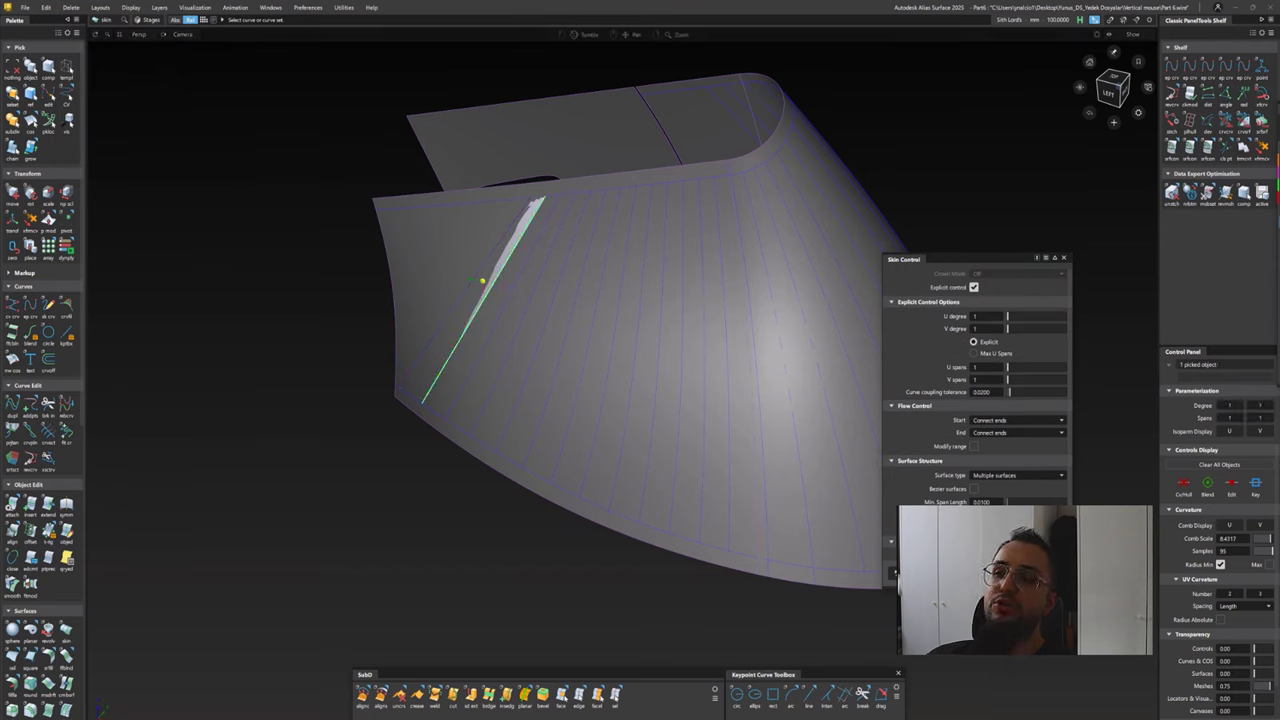
Skin the next adjacent rib curve pairs on the side surface so the strips continue from the first one
left_click(515, 298)
left_click_drag(482, 281, 500, 292, "alt+shift")
left_click(517, 328)
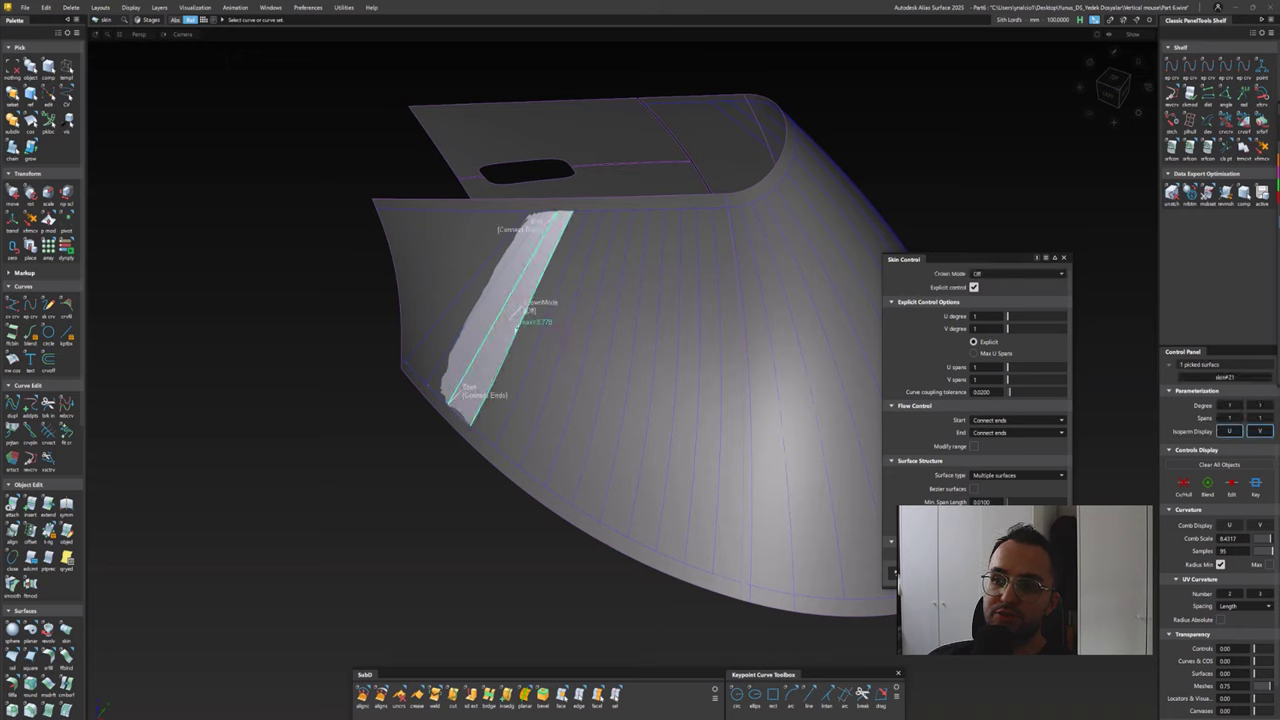
left_click(540, 330)
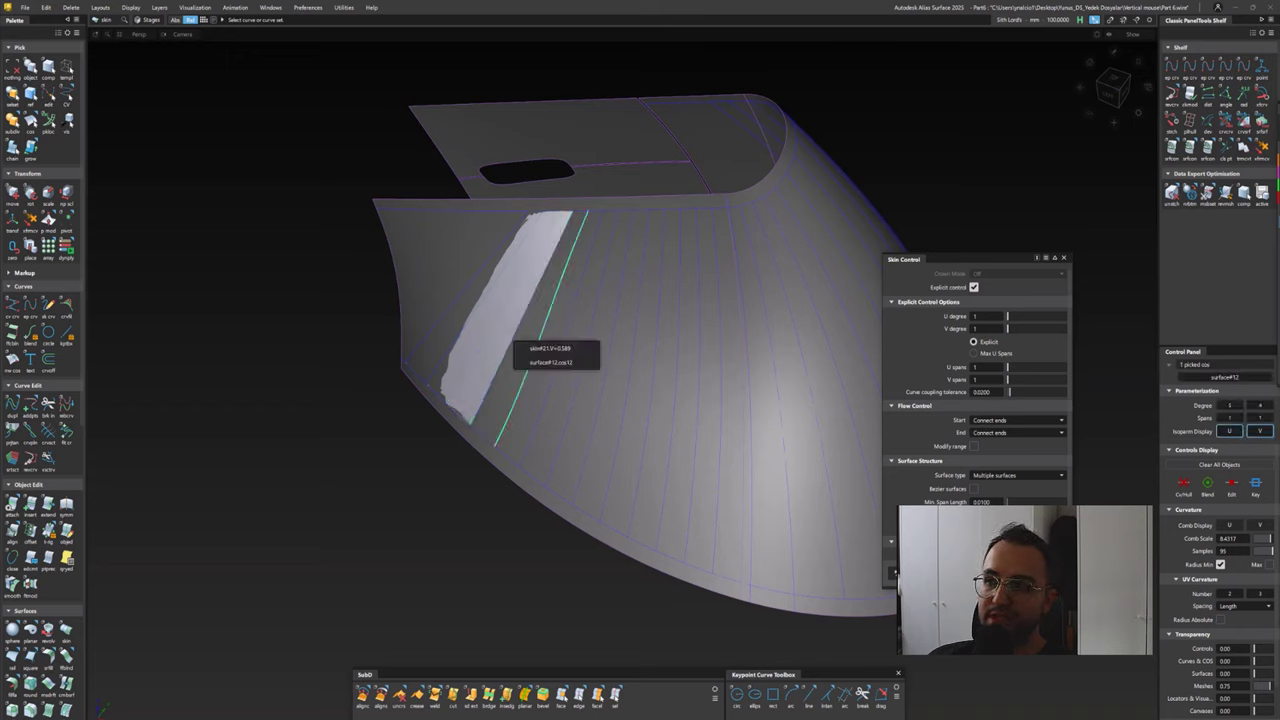
left_click(535, 338)
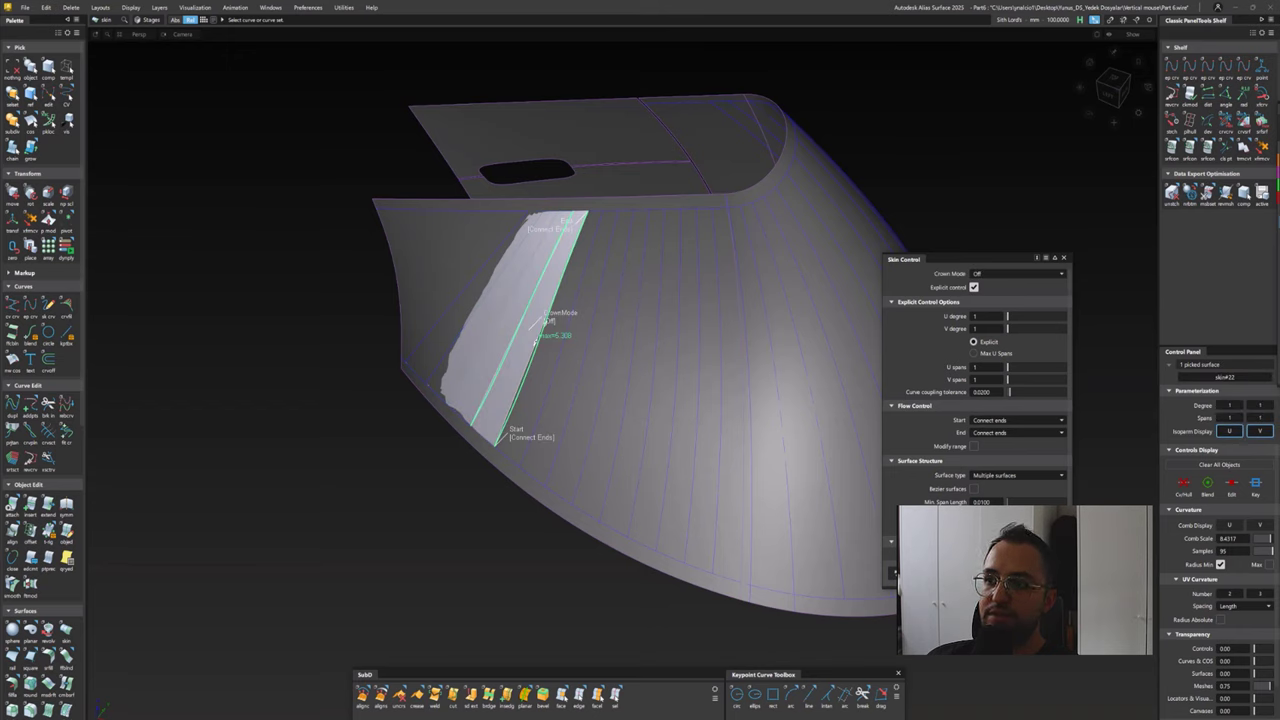
left_click(536, 336)
left_click(545, 330)
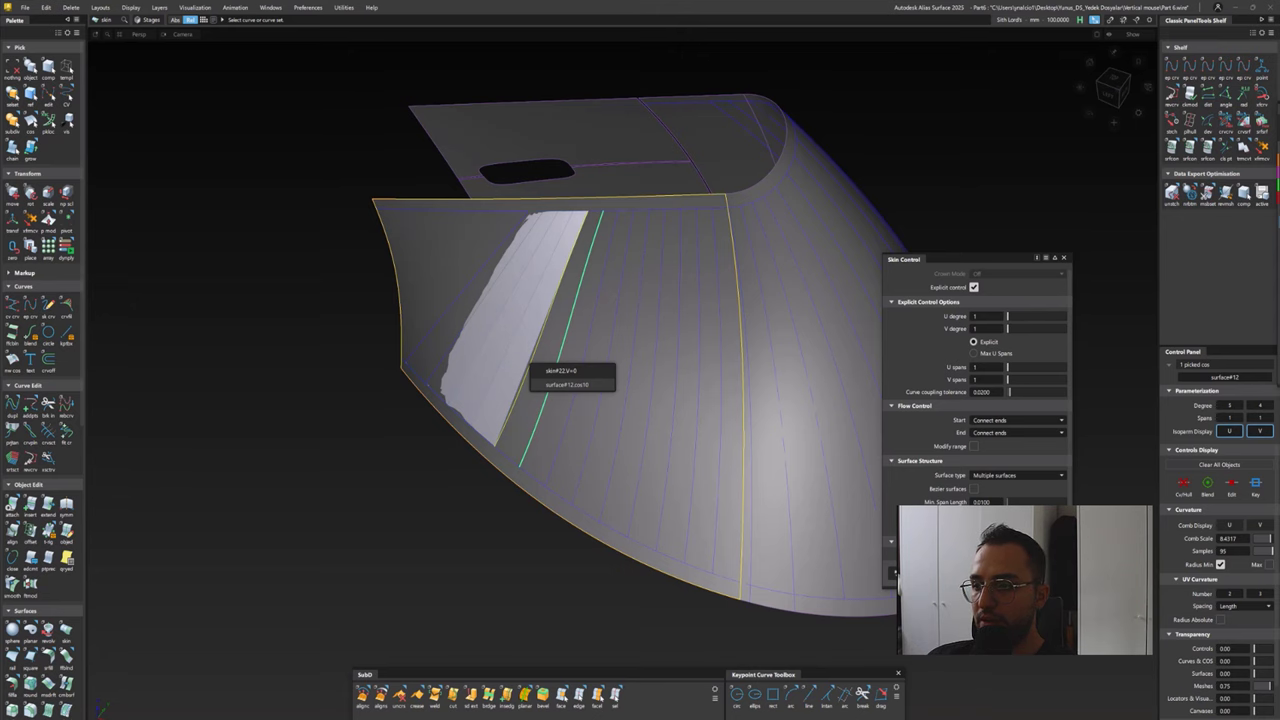
left_click(567, 384)
scroll(567, 384, "up", 5)
left_click_drag(540, 345, 607, 370, "alt+shift")
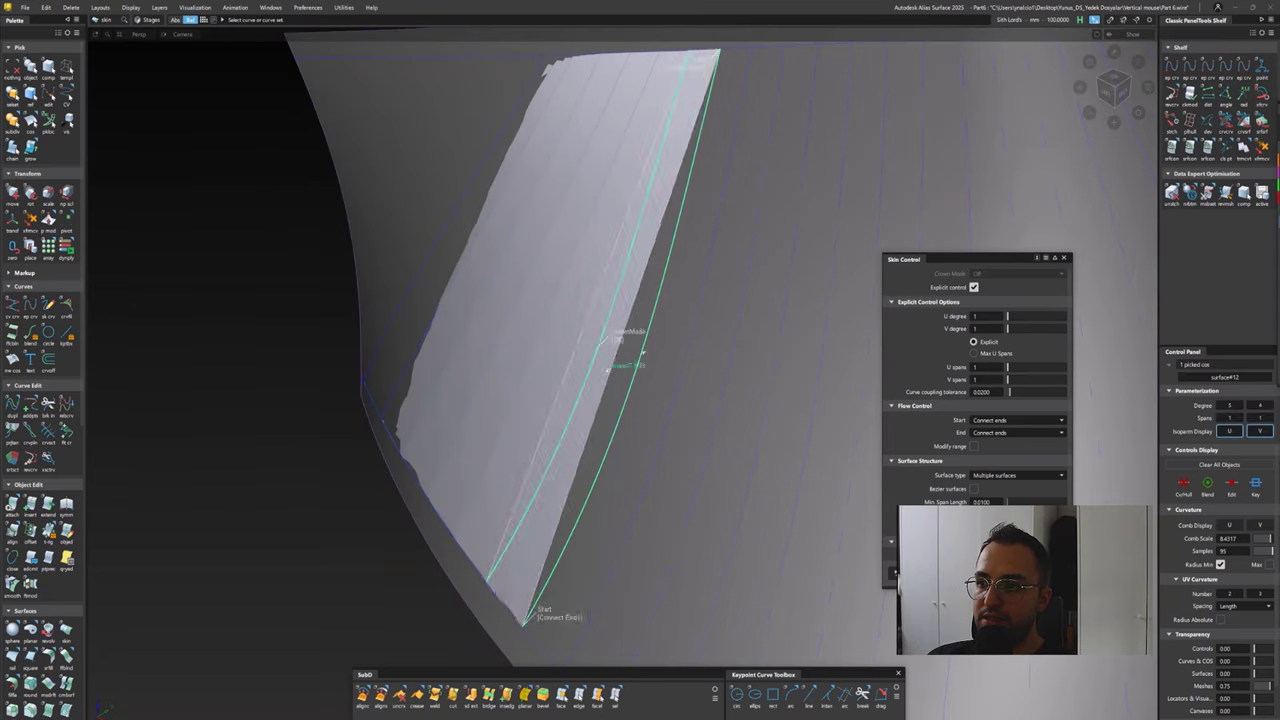
Continue the row of skin strips between neighbouring rib curves across the rest of the side surface
key("ctrl+z")
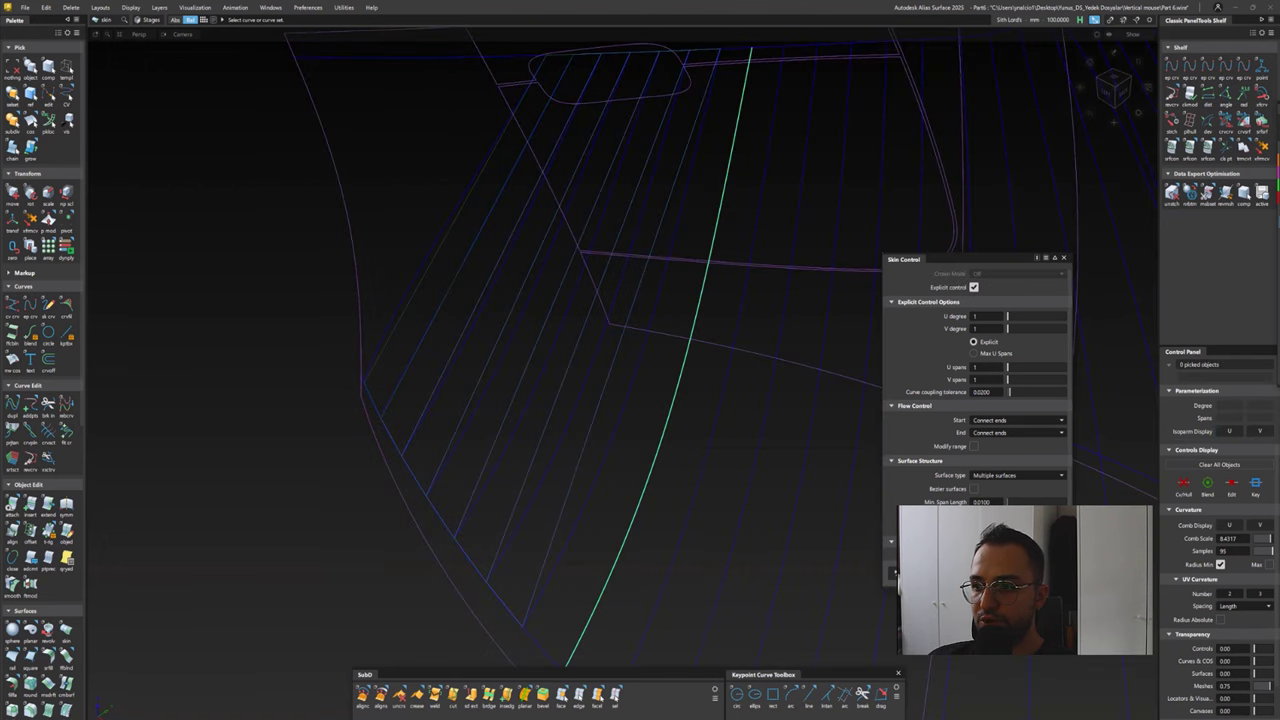
key("ctrl+r")
key("ctrl+z")
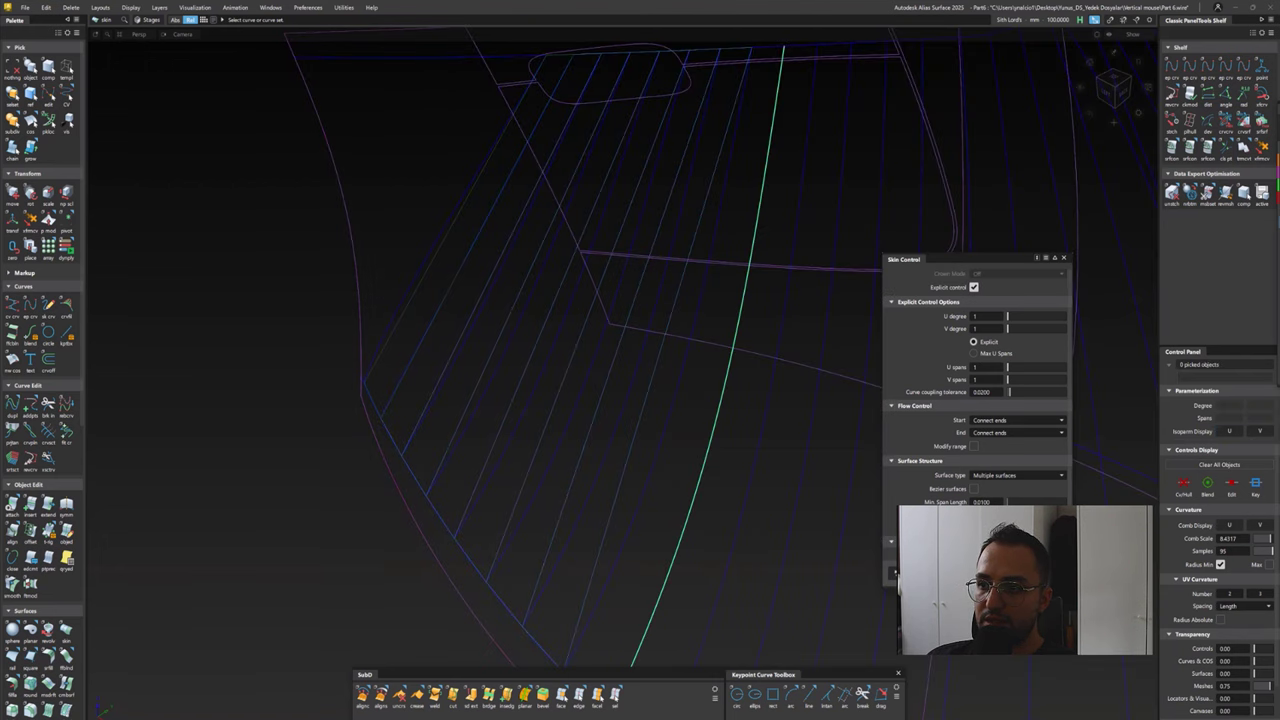
key("ctrl+r")
key("ctrl+z")
key("ctrl+r")
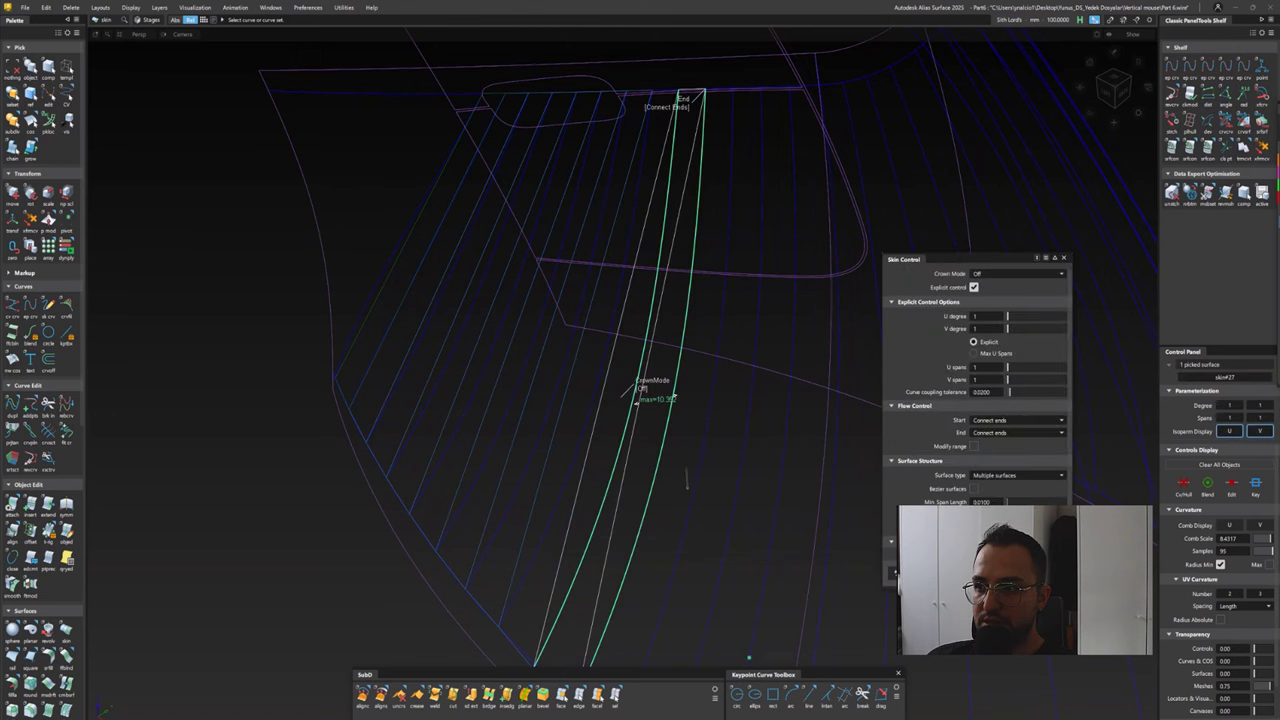
key("ctrl+z")
key("ctrl+r")
key("ctrl+z")
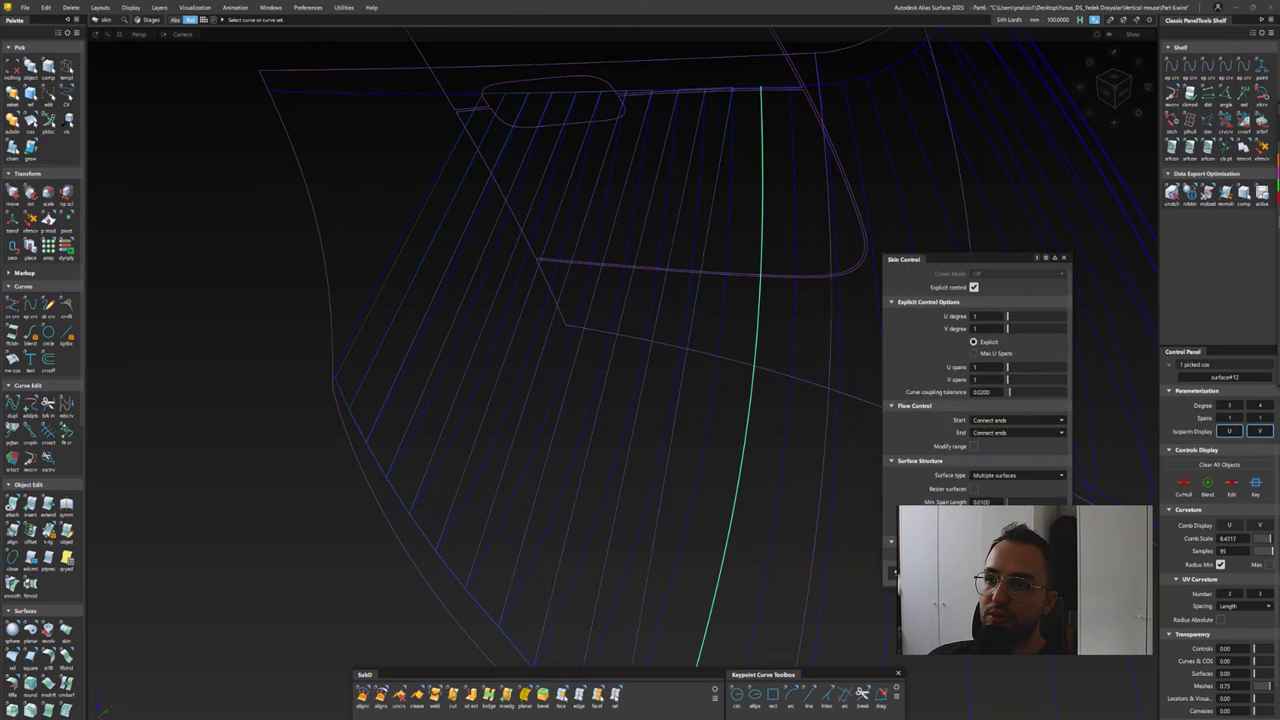
key("ctrl+r")
key("ctrl+z")
key("ctrl+r")
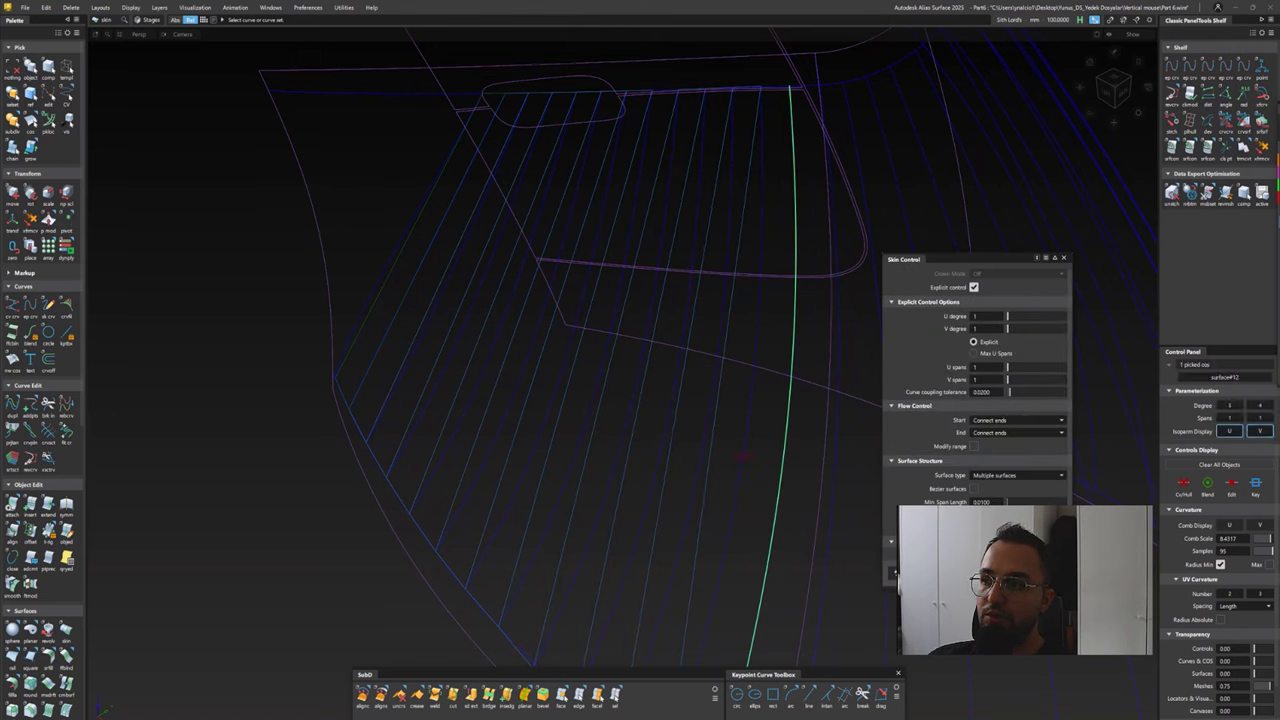
Skin the rib curve pairs across the seam from the side surface onto the rounded rear surface
middle_click_drag(712, 418, 686, 354, "alt+shift")
key("ctrl+z")
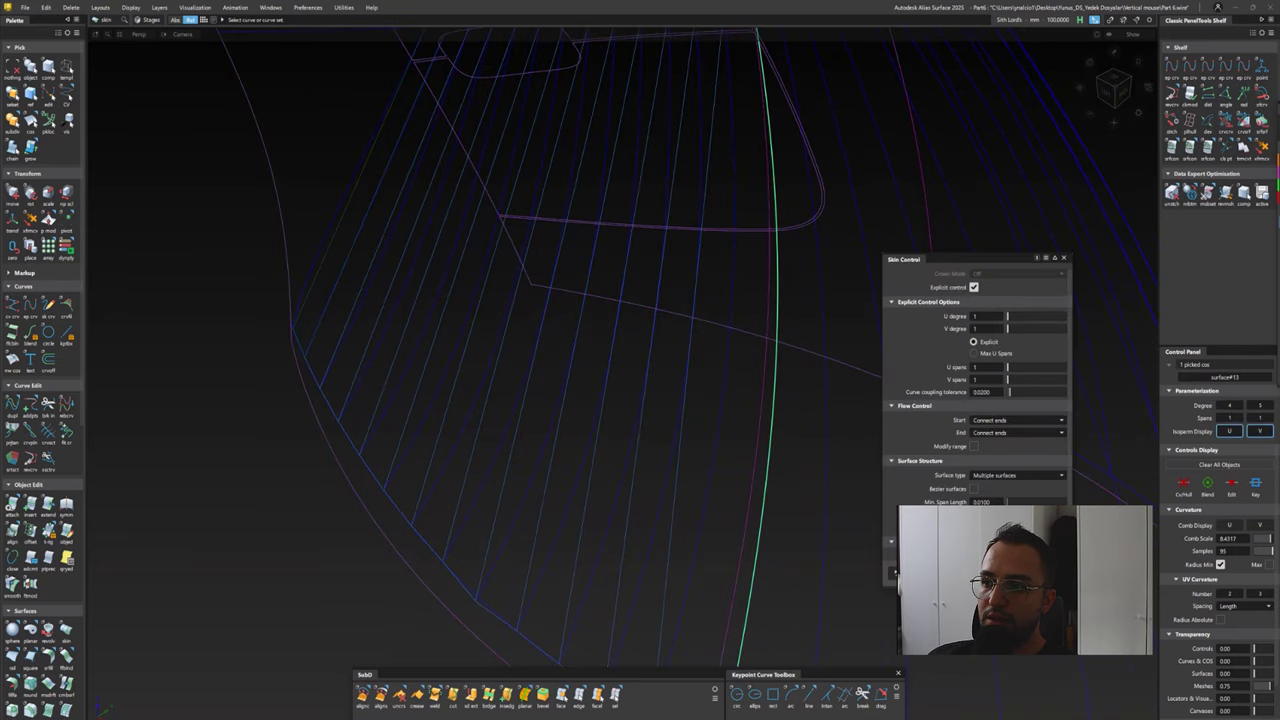
key("ctrl+r")
left_click_drag(700, 420, 765, 486, "alt+shift")
key("ctrl+z")
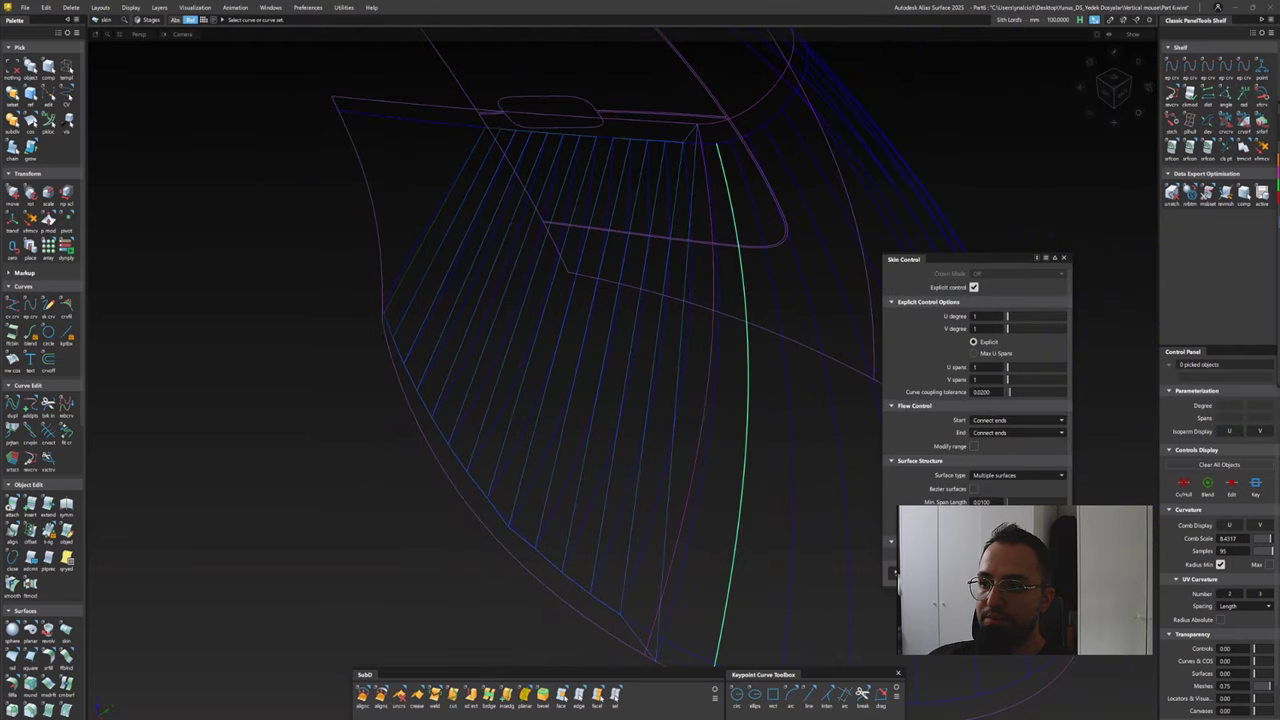
key("ctrl+r")
key("ctrl+z")
left_click(771, 400)
left_click_drag(580, 360, 640, 390, "alt+shift")
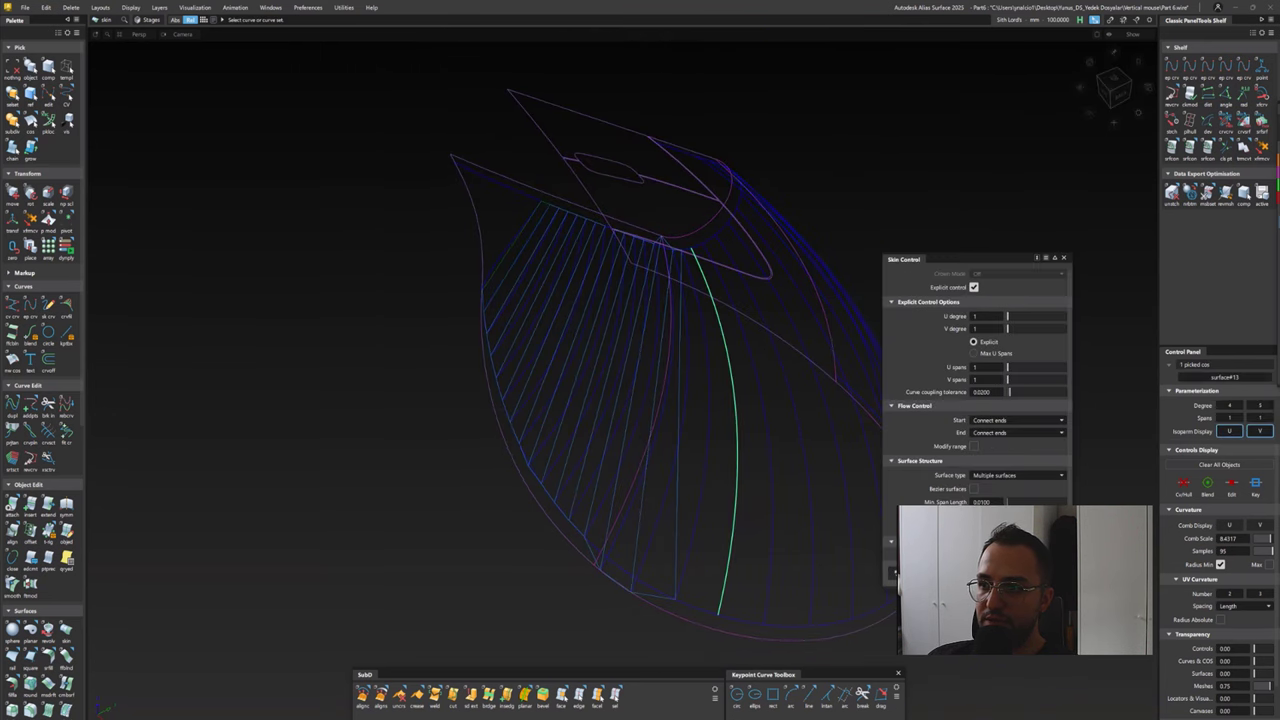
Skin between the first neighbouring rib curves past the seam on the rear surface
left_click(768, 466)
key("ctrl+z")
left_click(738, 418)
key("ctrl+z")
left_click(738, 418)
left_click_drag(600, 371, 630, 385, "alt+shift")
left_click_drag(665, 447, 663, 437, "alt+shift")
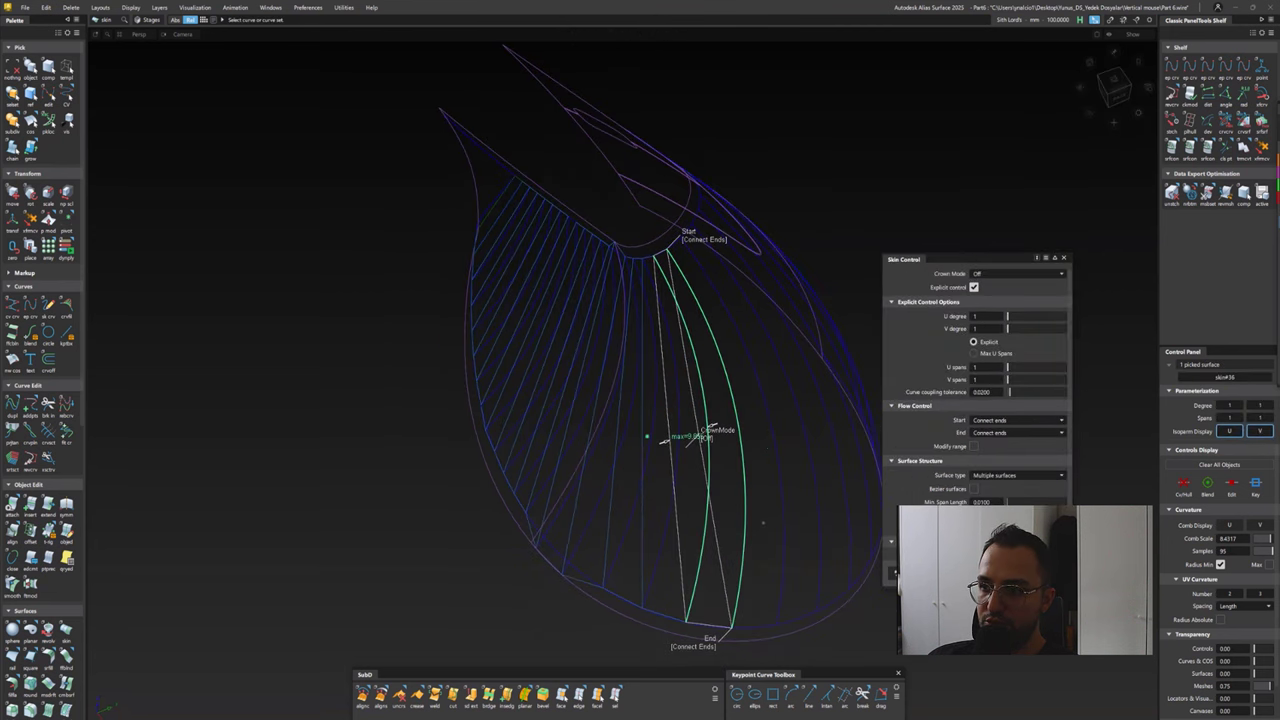
Extend the row of skin strips across the middle of the rear surface, one rib curve pair at a time
key("ctrl+z")
left_click(765, 425)
left_click(723, 441)
key("ctrl+z")
left_click(765, 425)
left_click_drag(720, 465, 697, 465, "alt+shift")
key("ctrl+z")
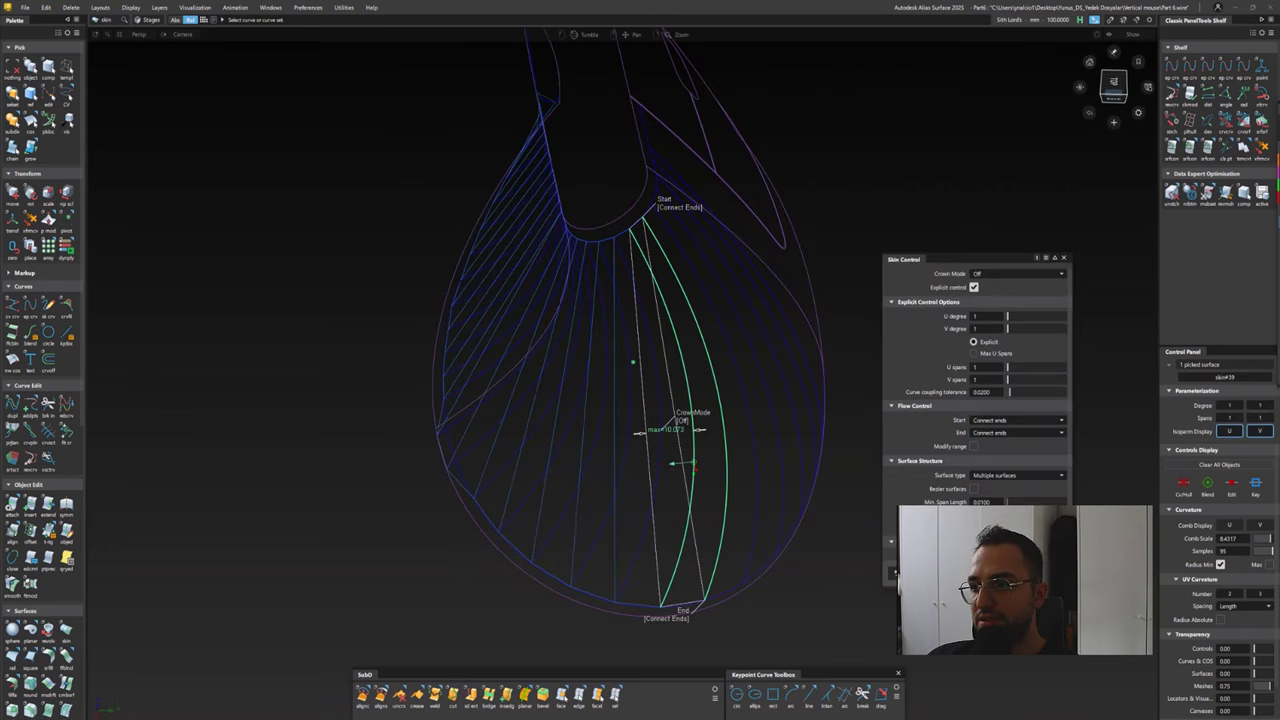
left_click(725, 407)
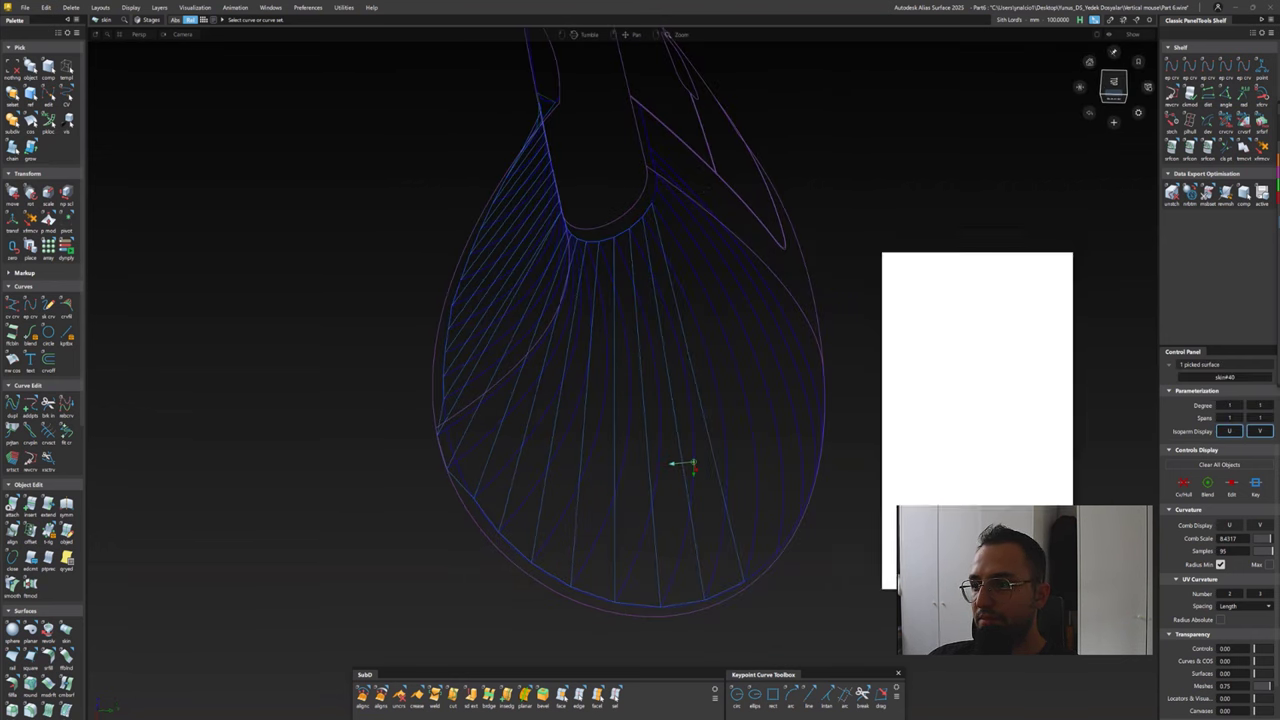
Skin the remaining rib curve pairs on the rear surface toward its seam with the front surface
left_click_drag(680, 463, 733, 396, "alt+shift")
left_click(766, 366)
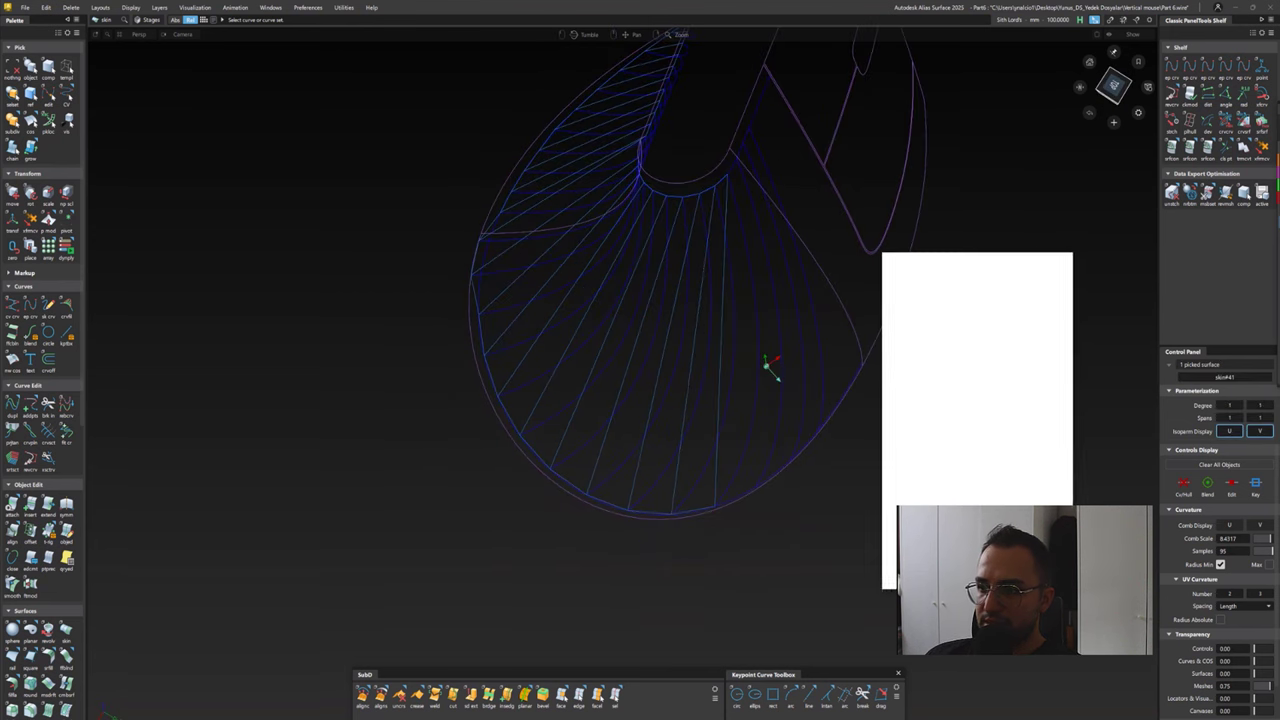
left_click(757, 380)
left_click(766, 366)
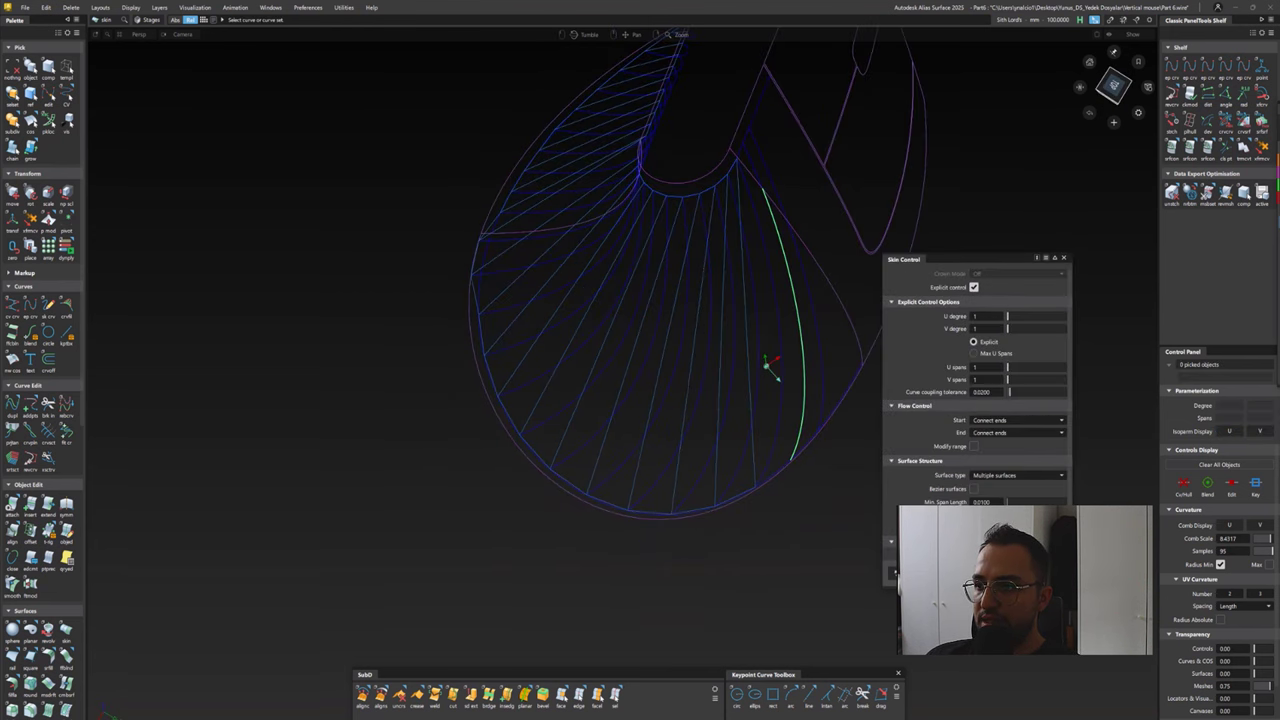
left_click(766, 366)
Create the last skin strips from the rear surface across the seam to the short rib curves on the front surface
left_click_drag(766, 366, 678, 399, "alt+shift")
key("ctrl+z")
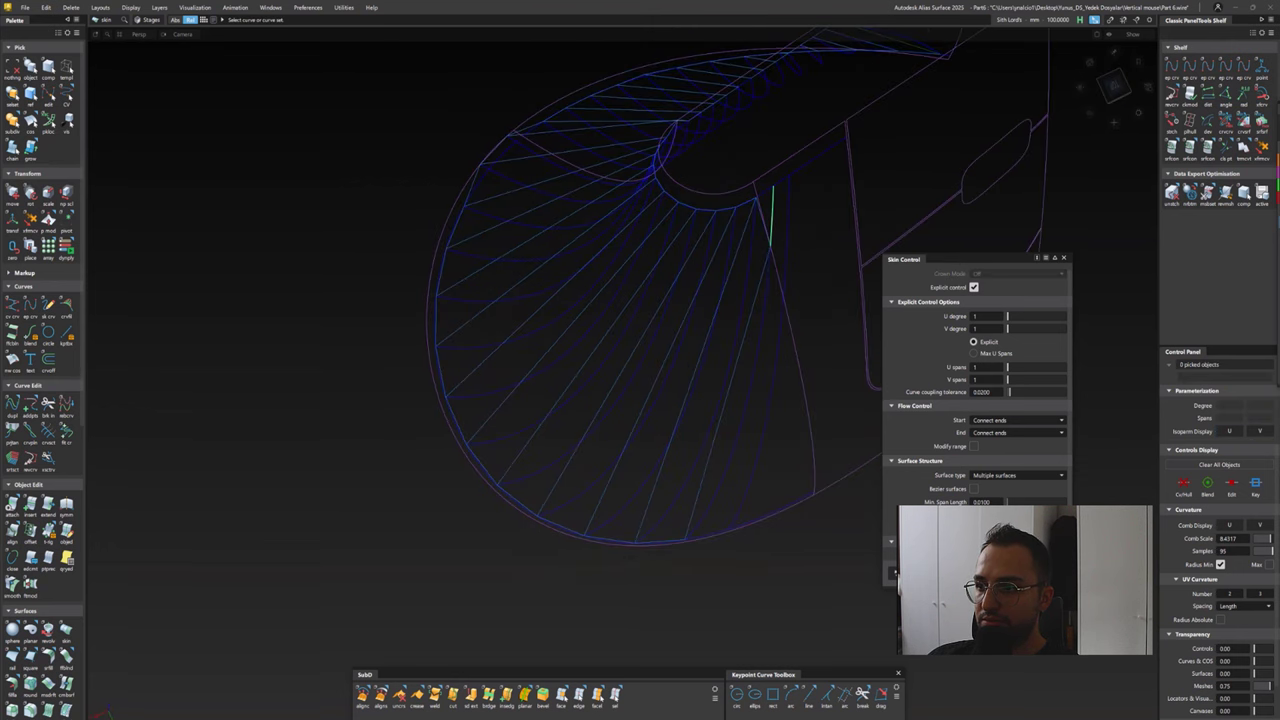
key("ctrl+z")
key("ctrl+z")
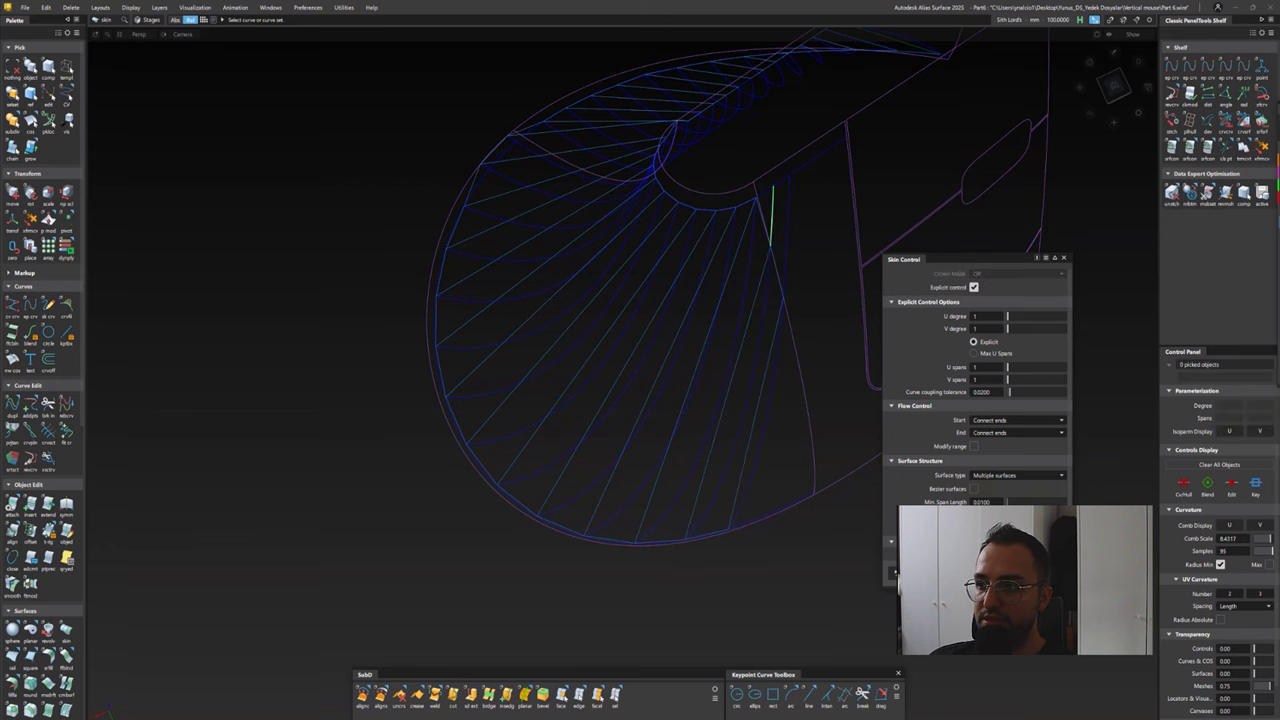
scroll(766, 200, "up", 3)
left_click(803, 250)
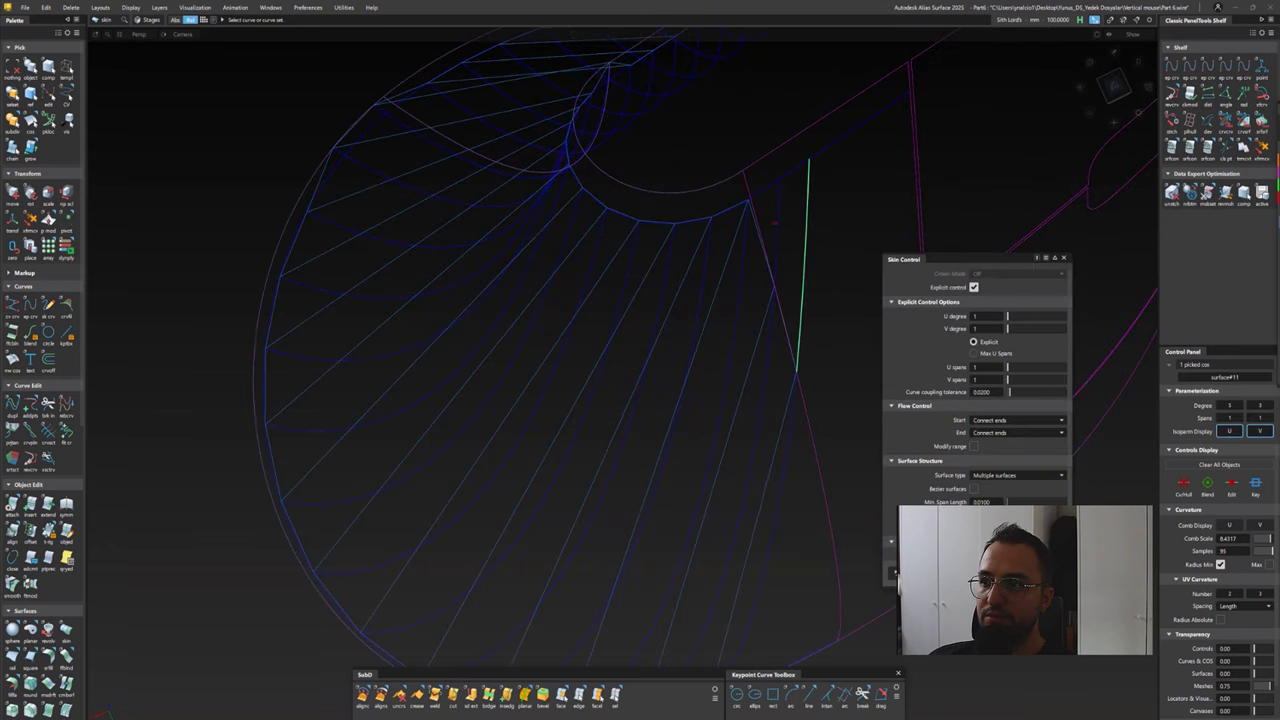
key("ctrl+z")
Pick all the surfaces in the model and remove their skin construction history
mouse_move(646, 266)
left_mouse_down("alt+shift")
mouse_move(475, 385)
mouse_move(450, 386)
mouse_move(514, 400)
mouse_move(537, 420)
mouse_move(552, 409)
left_mouse_up("alt+shift")
mouse_move(552, 409)
right_mouse_down("alt+shift")
mouse_move(354, 331)
mouse_move(362, 466)
right_mouse_up("alt+shift")
mouse_move(362, 466)
left_mouse_down("alt+shift")
mouse_move(354, 329)
mouse_move(360, 506)
left_mouse_up("alt+shift")
right_click_drag(357, 337, 354, 334, "alt+shift")
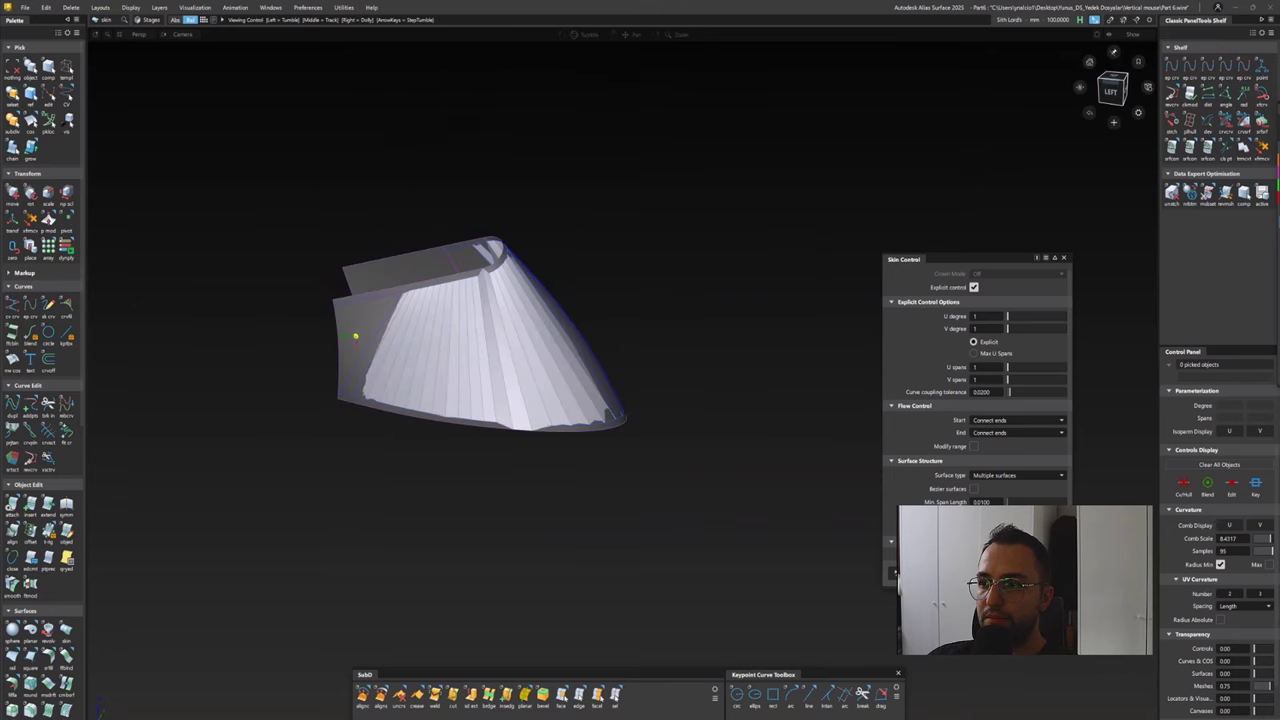
left_click_drag(366, 206, 677, 434)
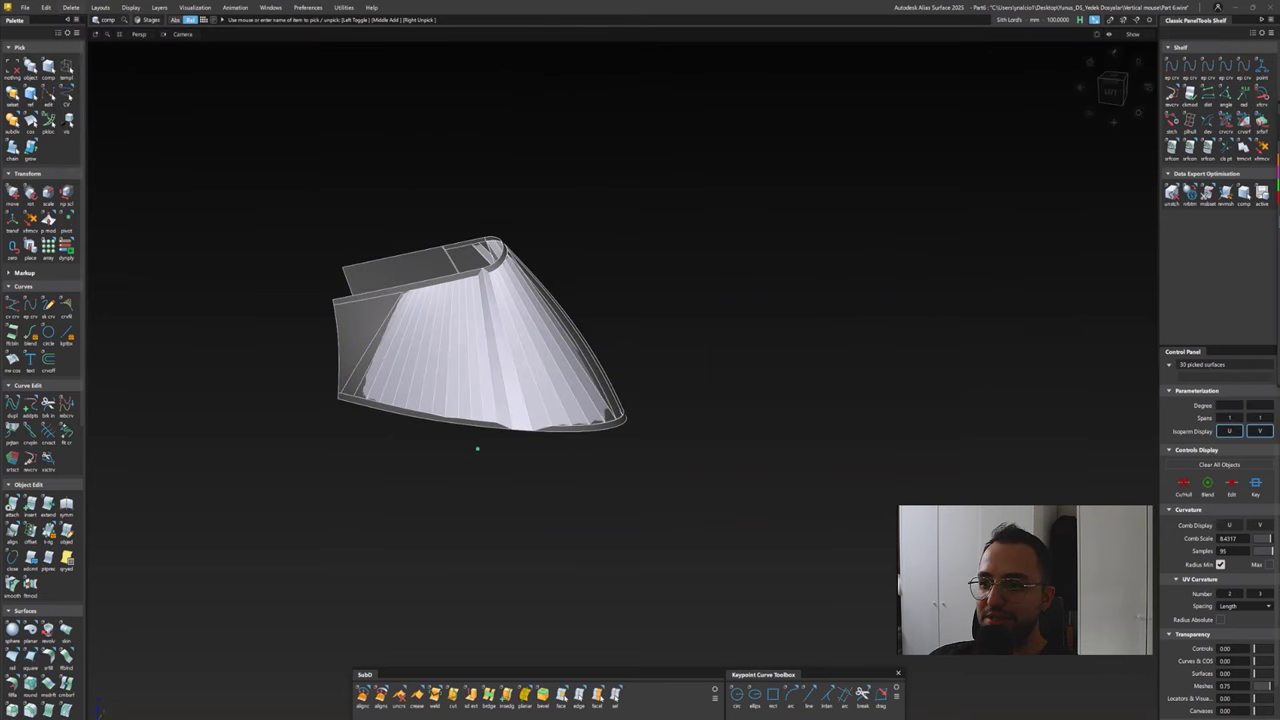
key("ctrl+z")
Align the first skin strip's outer edge to the adjoining rib curve using the Edge alignment type with Explicit Control
scroll(369, 331, "up", 5)
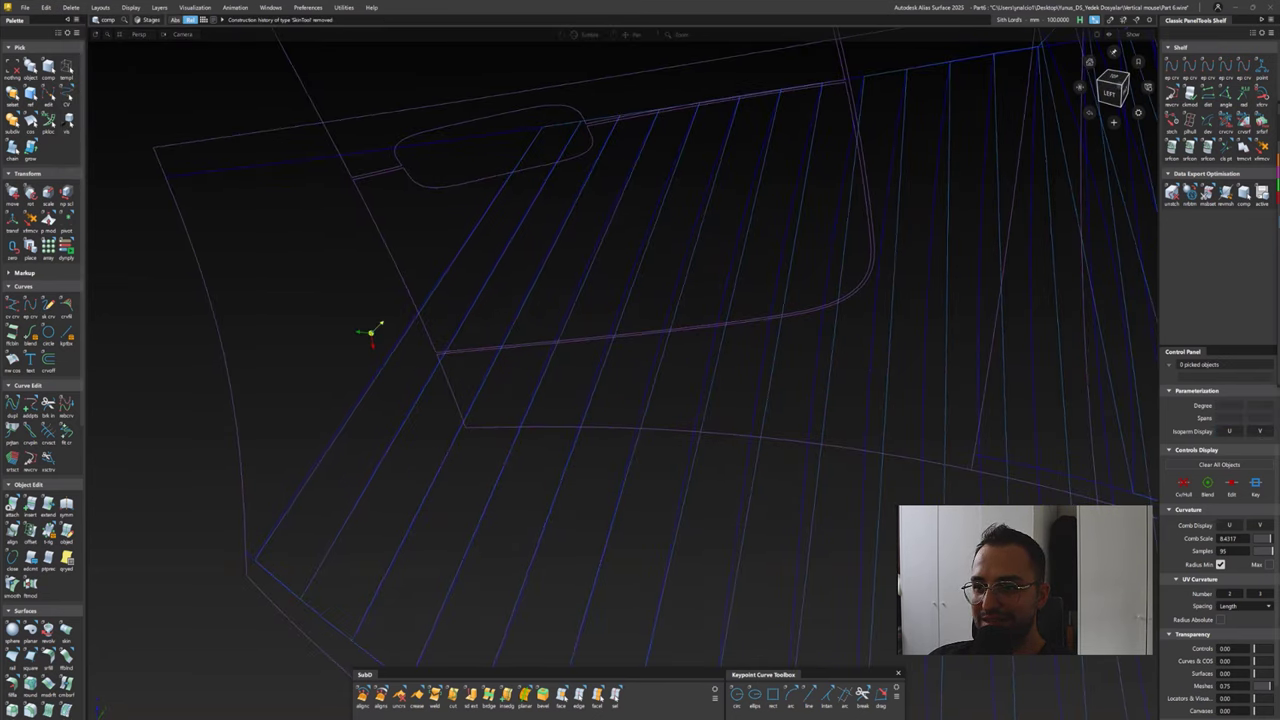
double_click(12, 530)
left_click(258, 553)
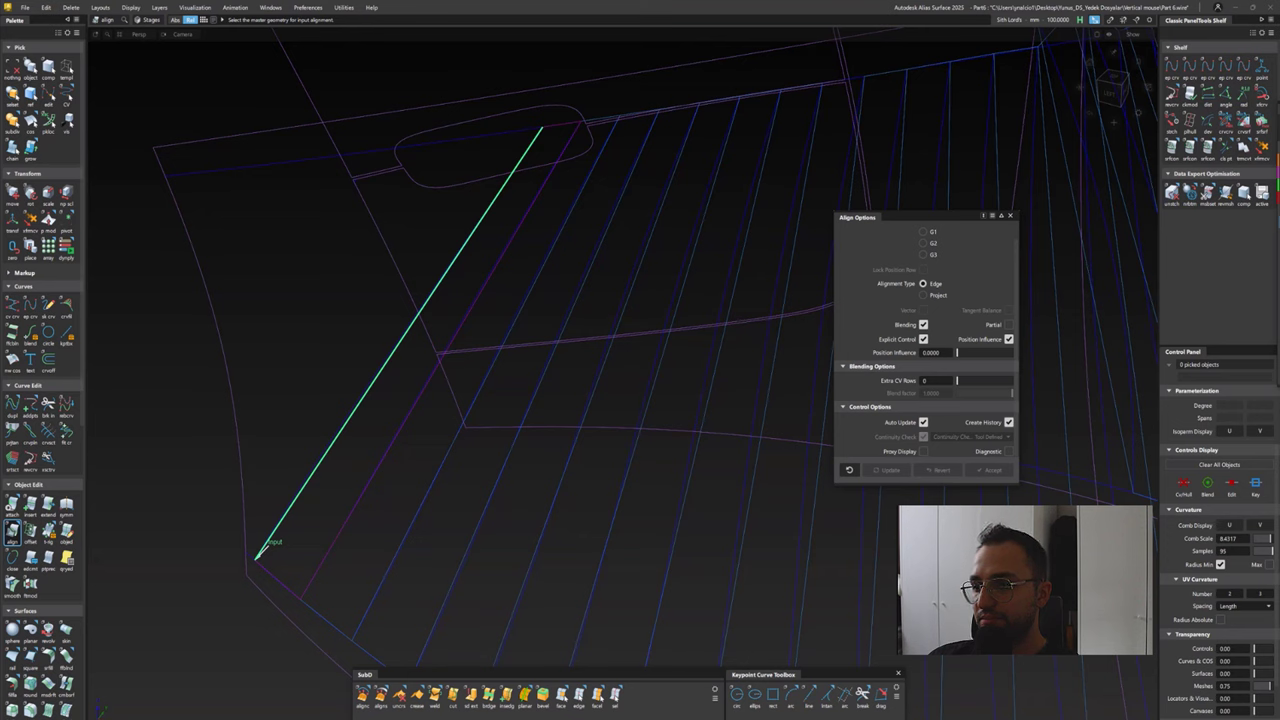
left_click(541, 127)
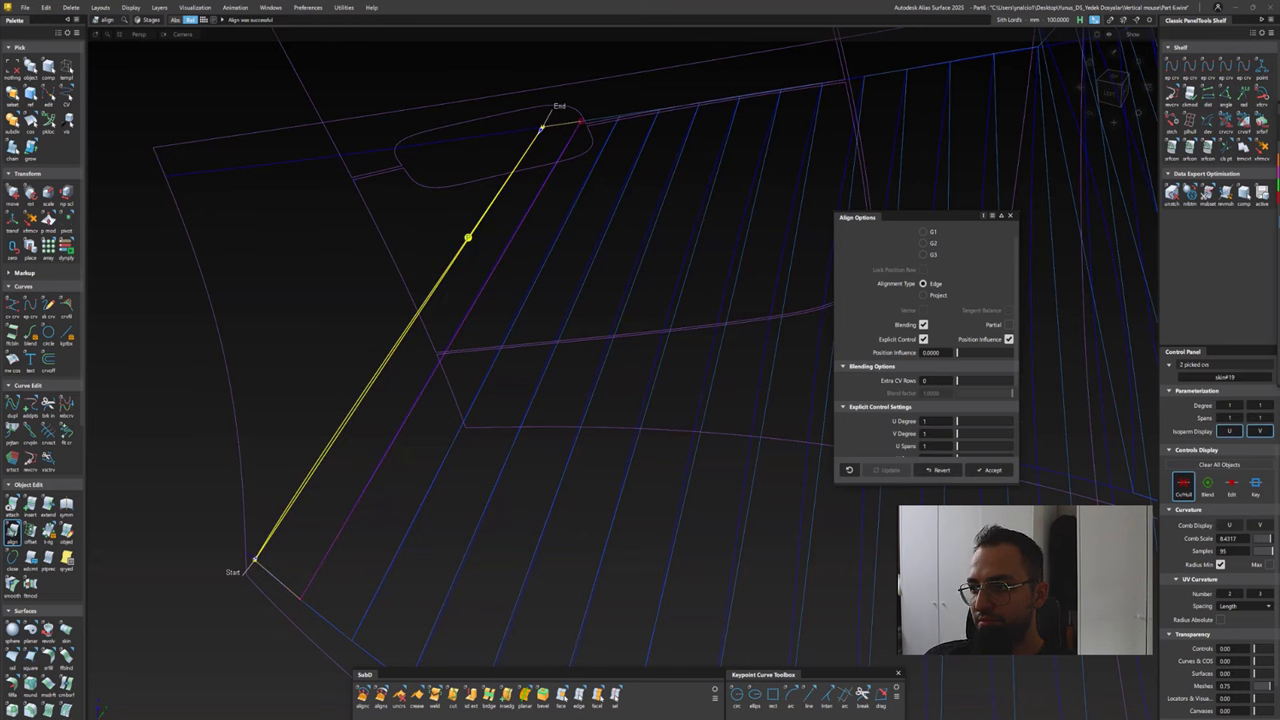
Close the first strip's alignment and hide everything in the model except the skin strips
key("Return")
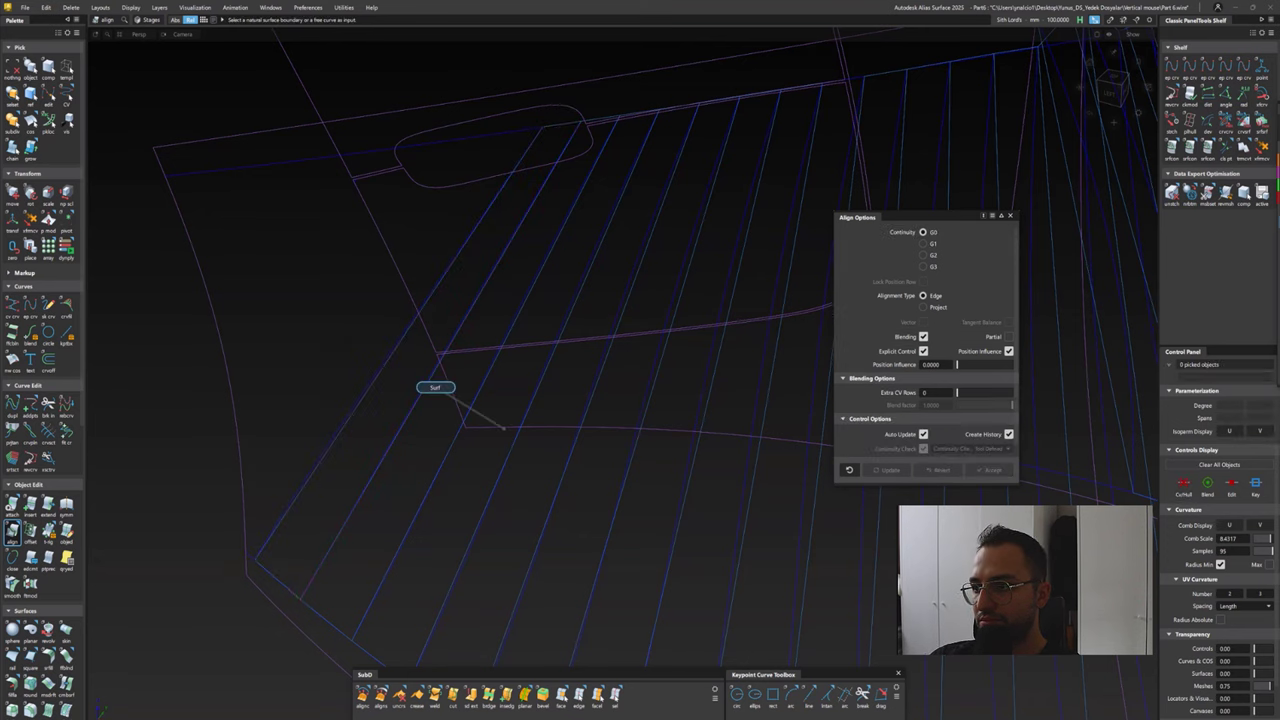
scroll(640, 360, "down", 10)
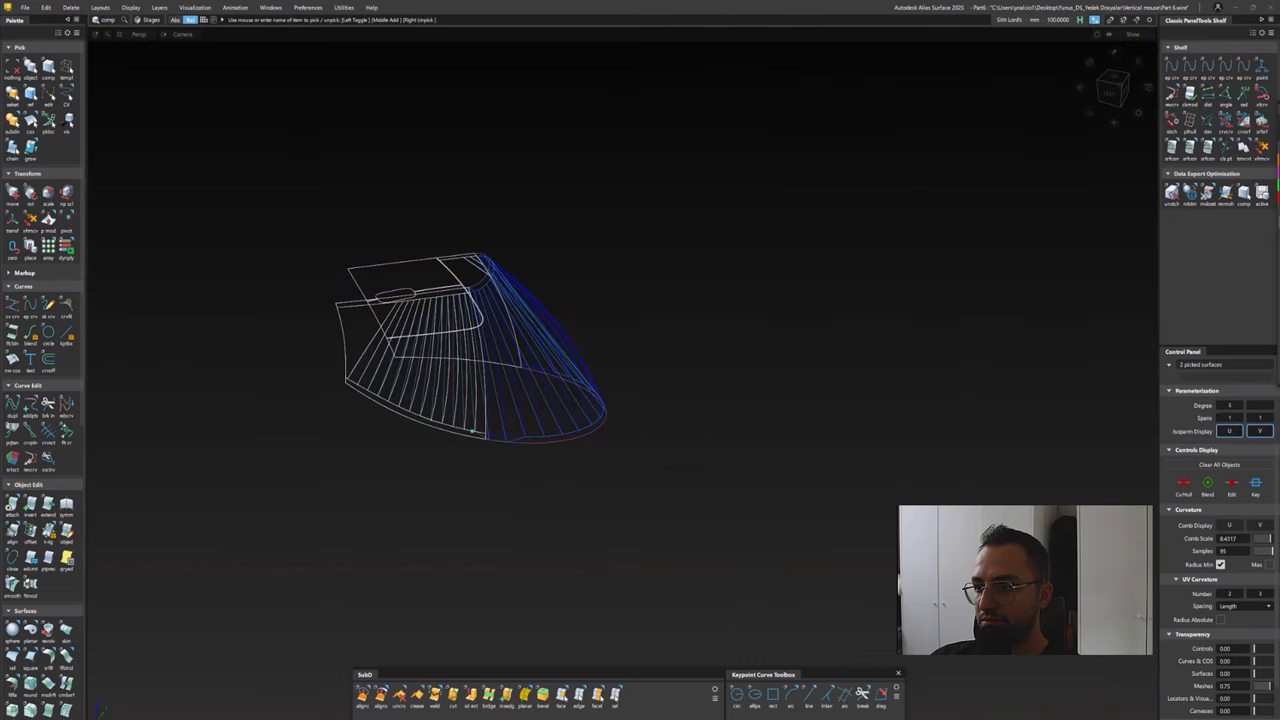
scroll(640, 360, "up", 10)
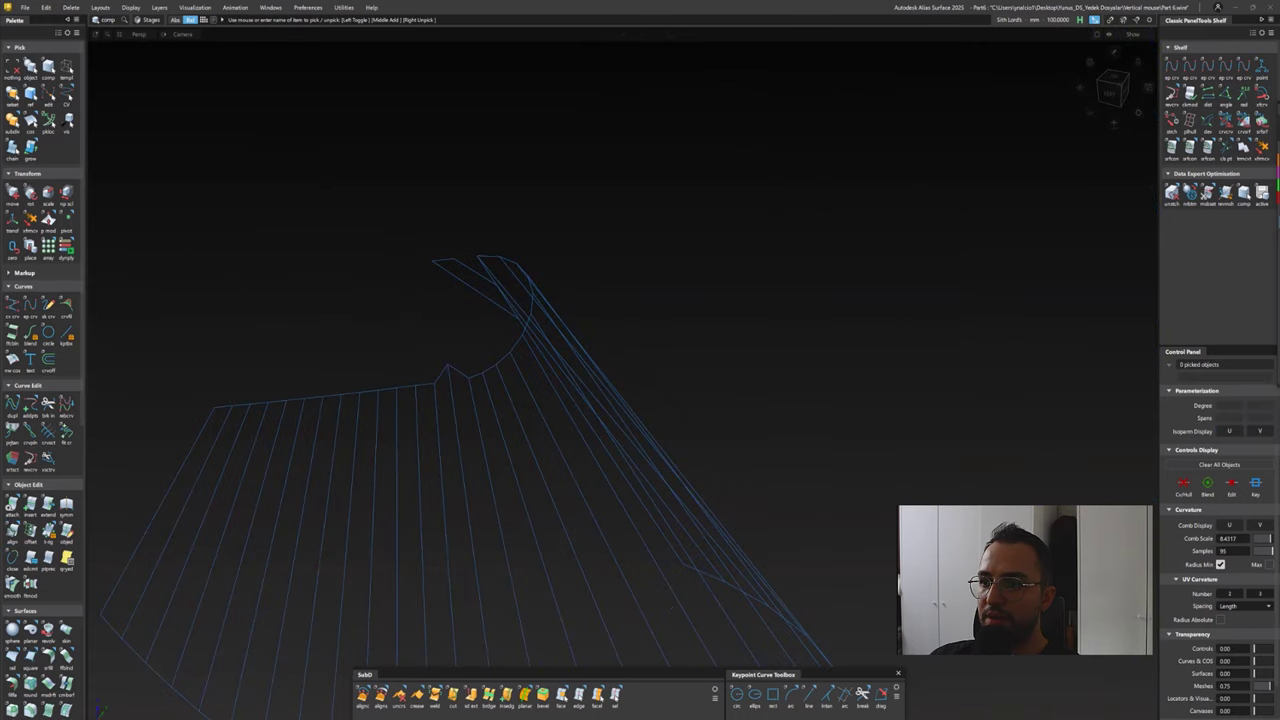
scroll(640, 360, "down", 5)
Pick all the isolated skin strips and display their CVs and hulls
left_click_drag(264, 256, 464, 550)
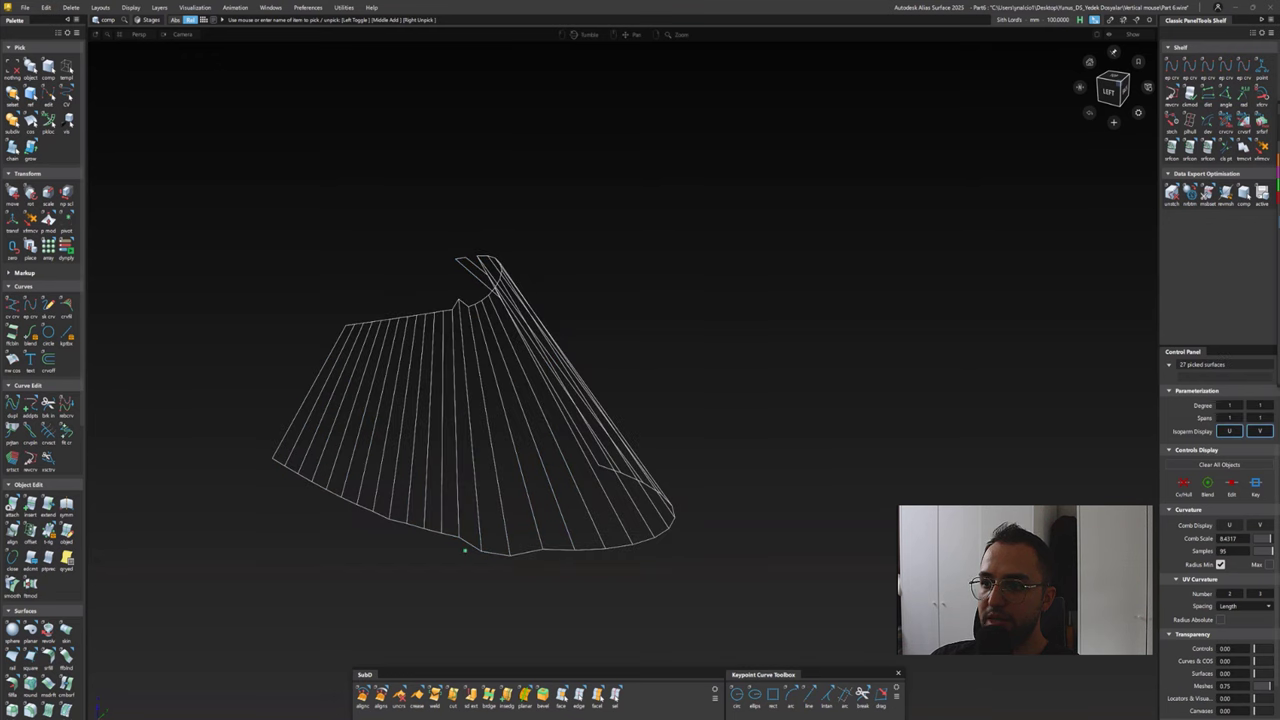
key("F9")
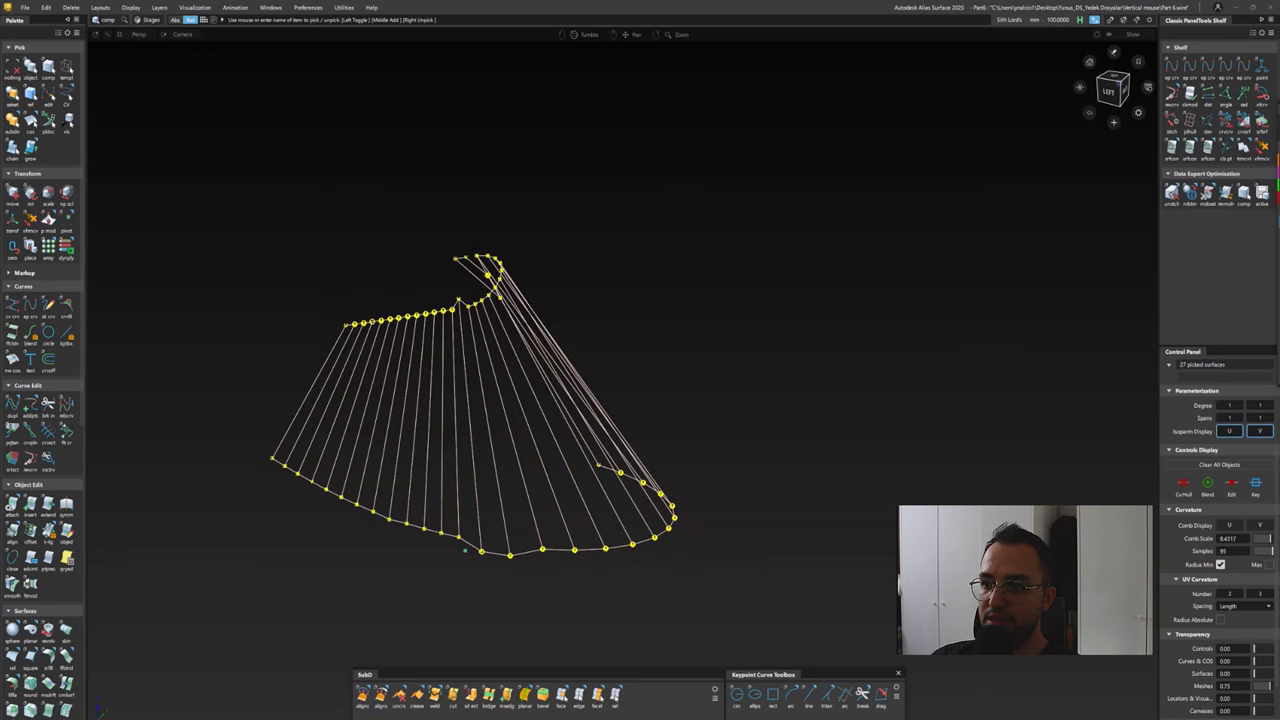
right_click_drag(791, 300, 791, 340, "ctrl+shift")
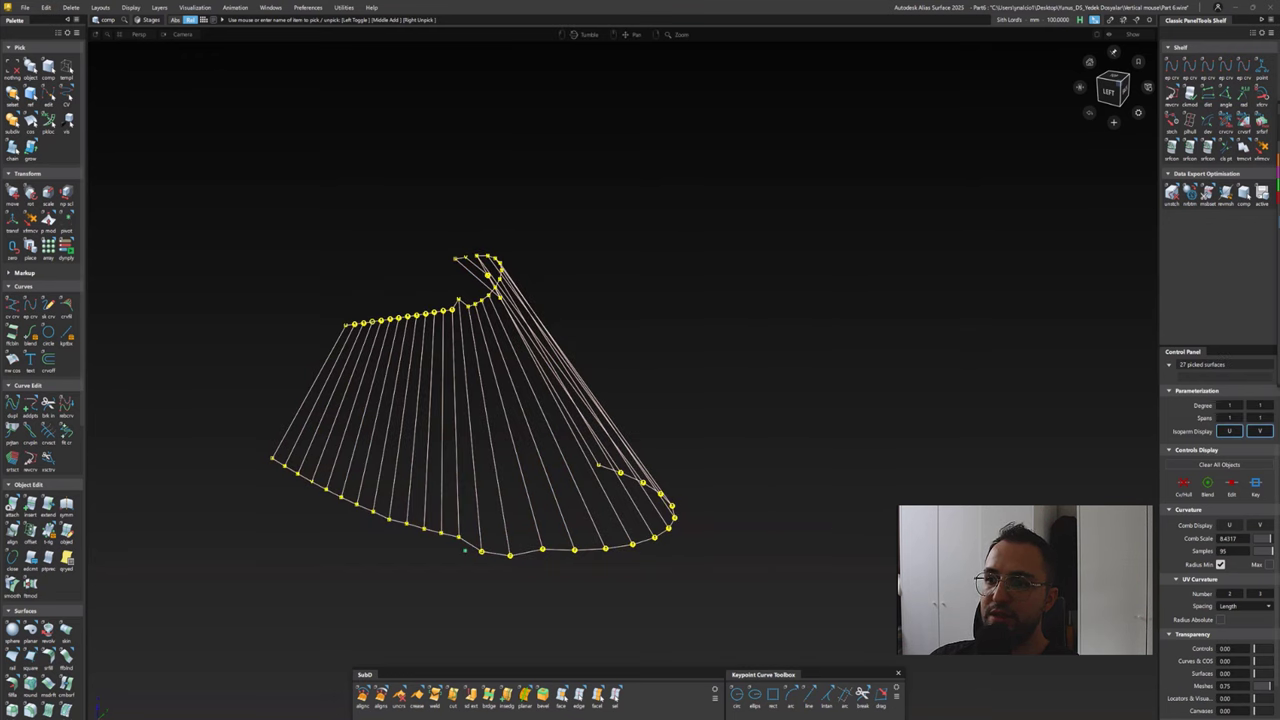
left_click_drag(791, 340, 1100, 354, "alt+shift")
left_click_drag(560, 423, 580, 443, "alt+shift")
left_click_drag(731, 514, 210, 252)
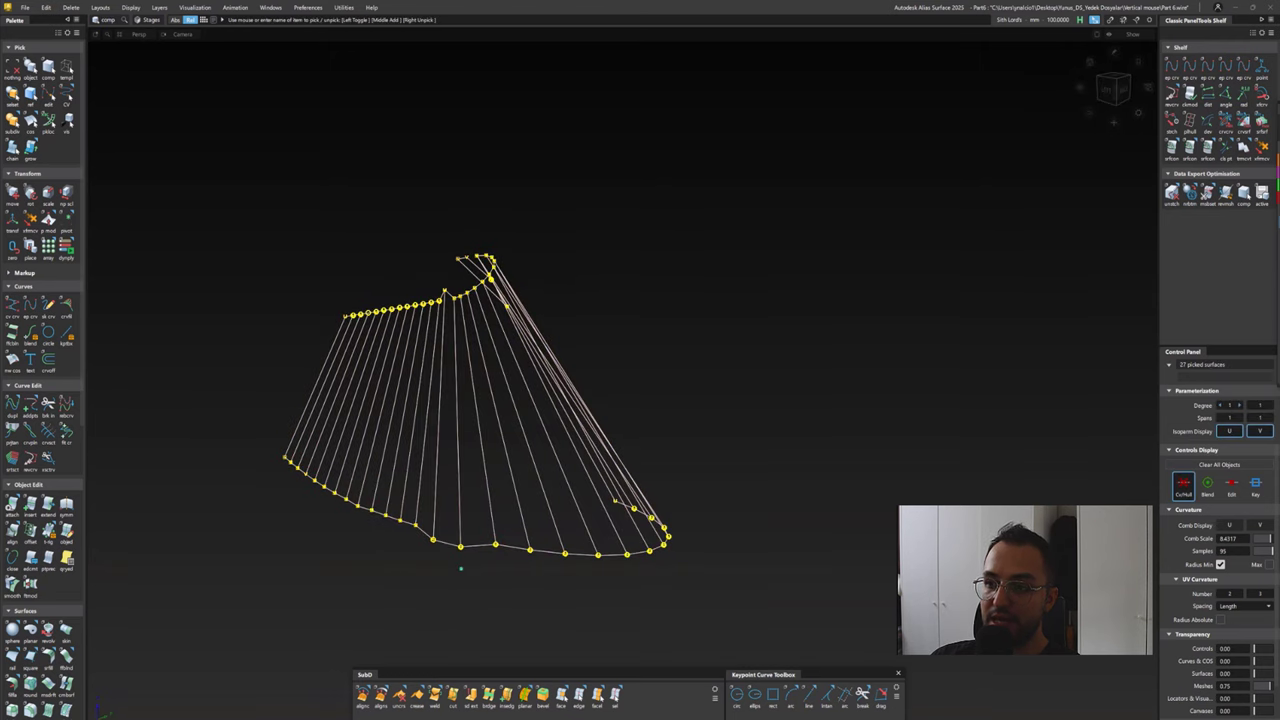
Set the U degree of all the picked skin strips to 5
left_click(1238, 405)
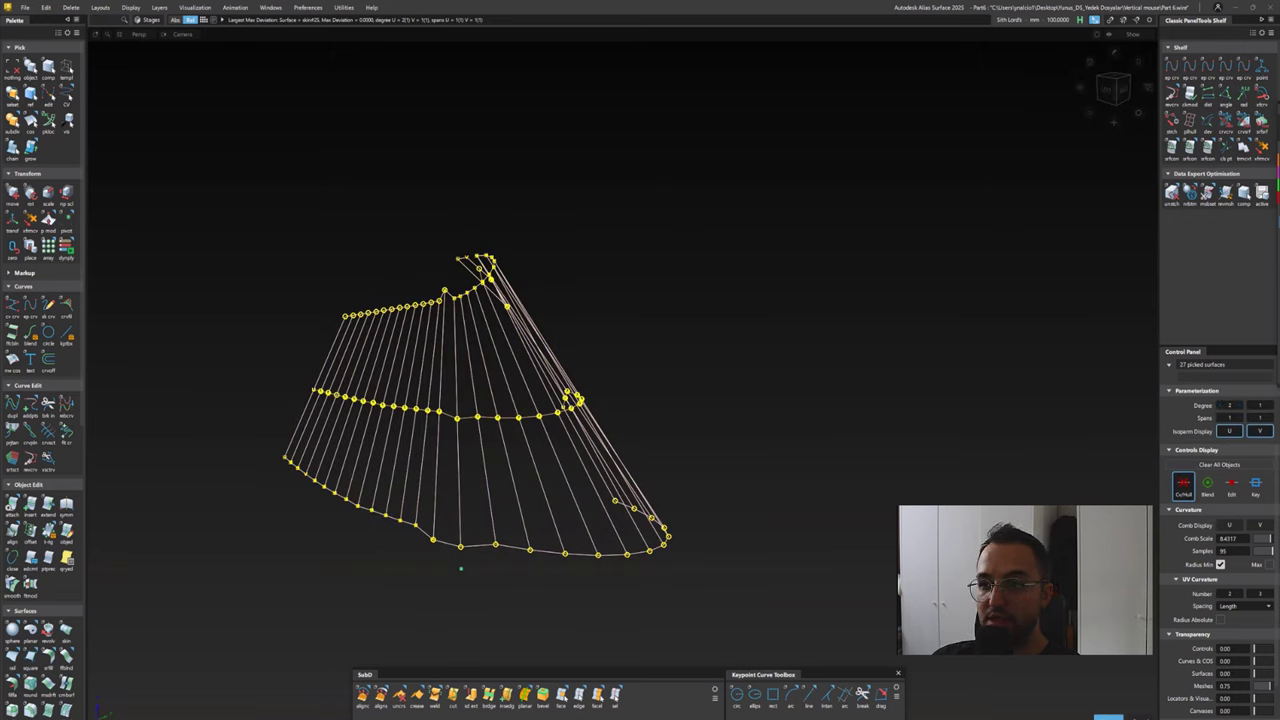
left_click(1240, 405)
left_click(1240, 405)
left_click(1240, 405)
left_click(1240, 405)
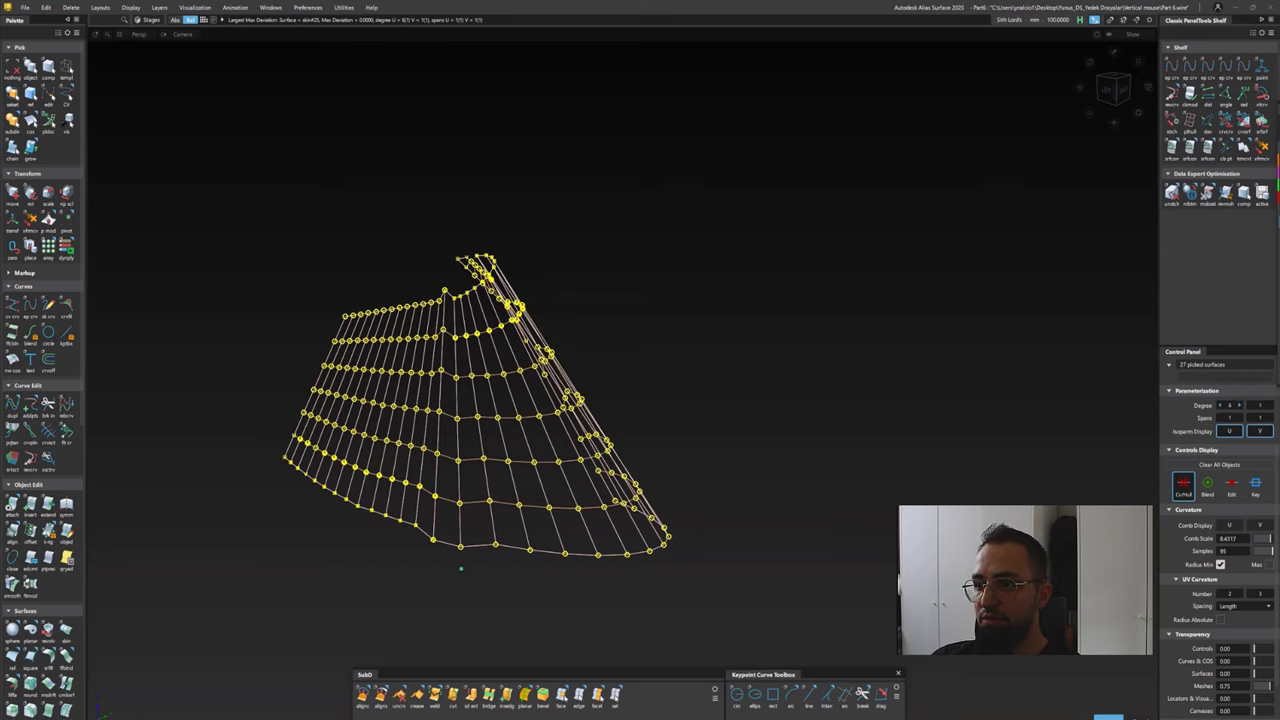
left_click(1240, 405)
Bring the hidden base surfaces and curves back into display around the skin strips
scroll(512, 422, "up", 2)
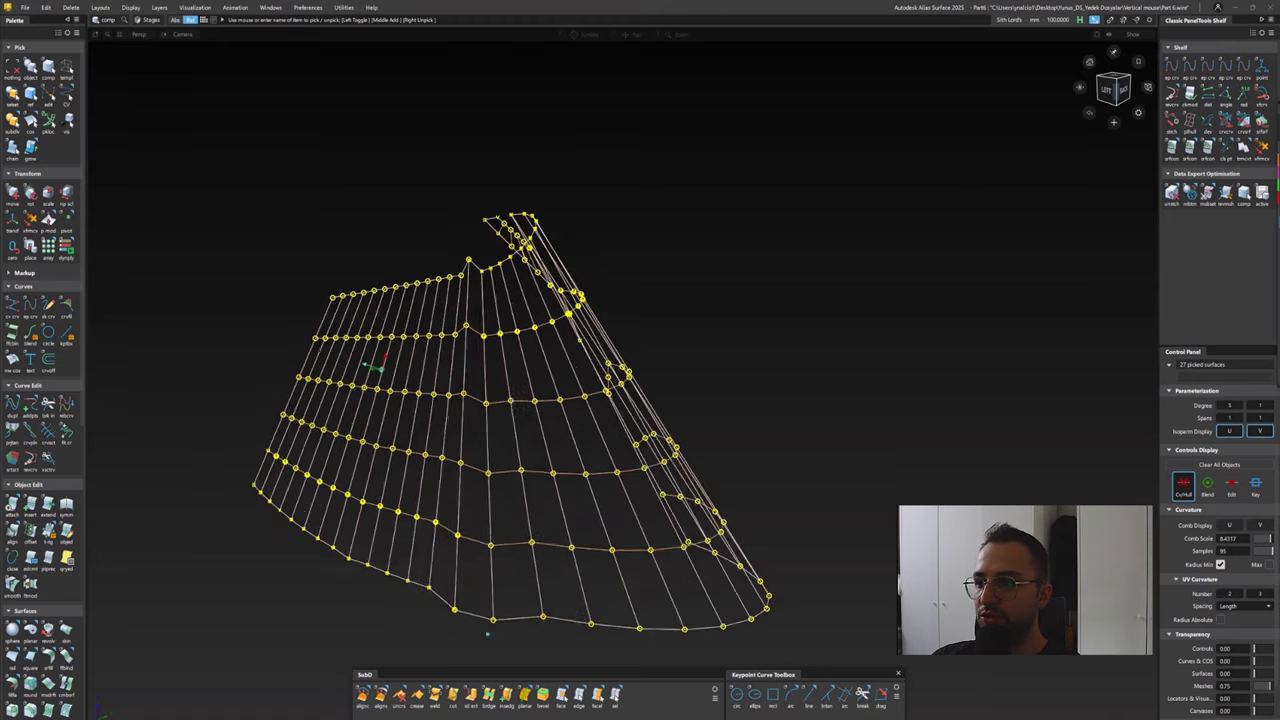
left_click_drag(487, 633, 671, 249, "alt+shift")
left_click(676, 627)
left_click(745, 565)
scroll(745, 565, "up", 3)
left_click(862, 258)
scroll(434, 354, "up", 5)
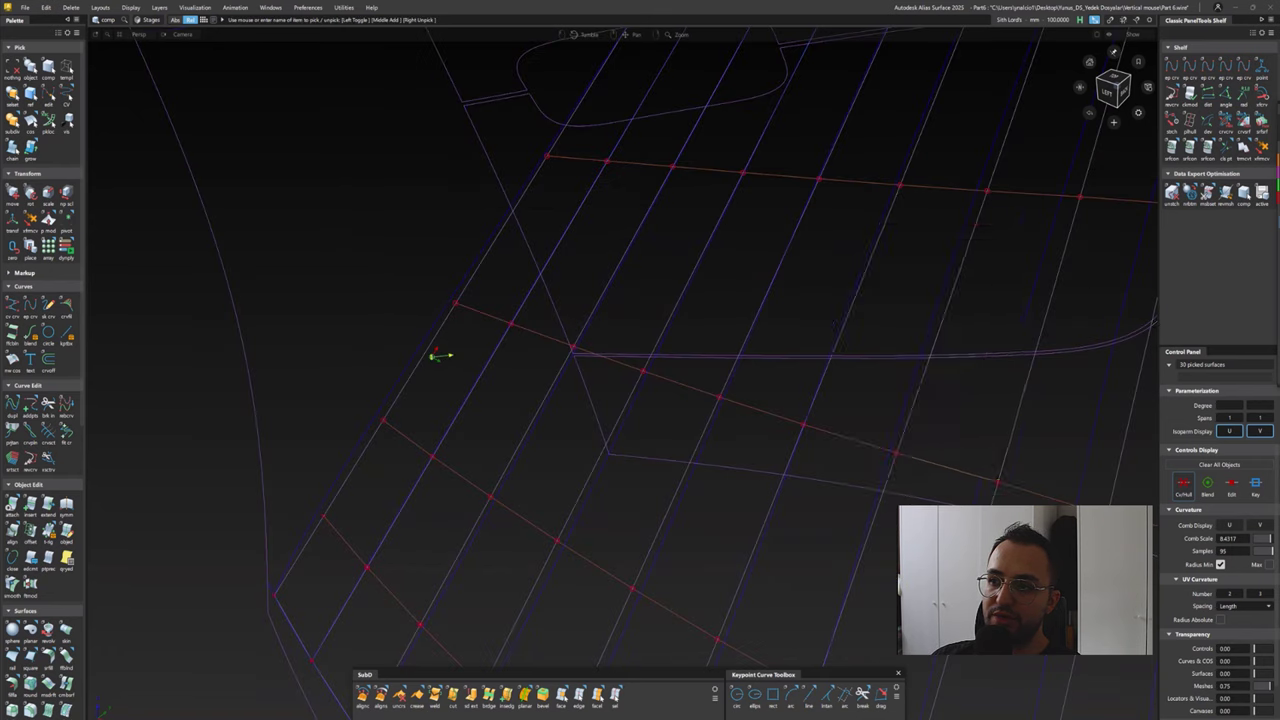
Align both long edges of the first skin strip to their projected rib curves with G0 continuity and Explicit Control
key("a")
left_click(434, 355)
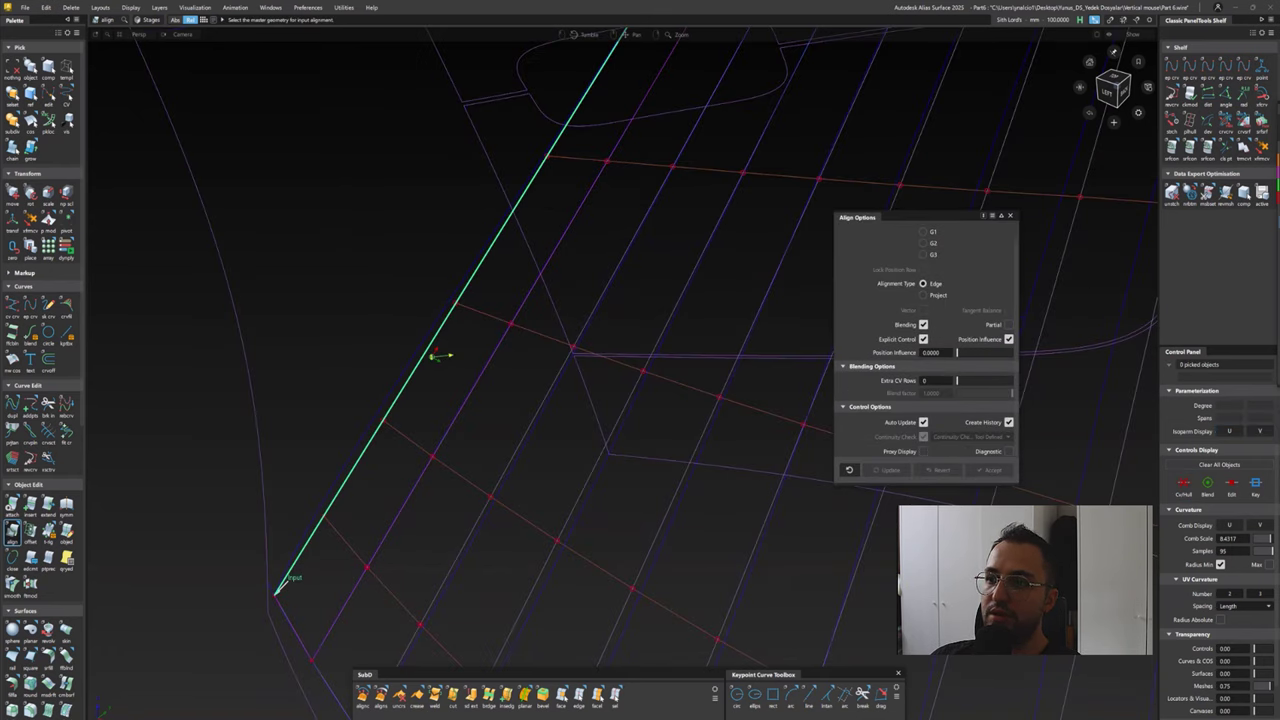
left_click(424, 360)
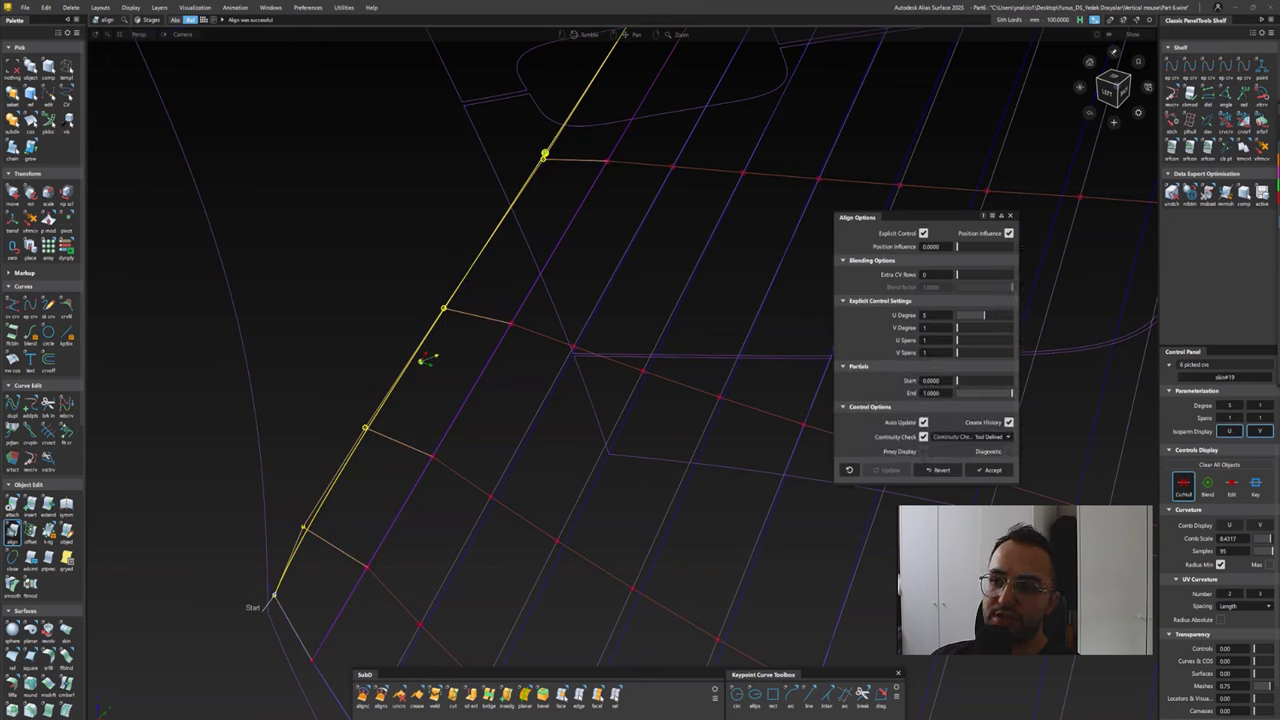
key("ctrl+z")
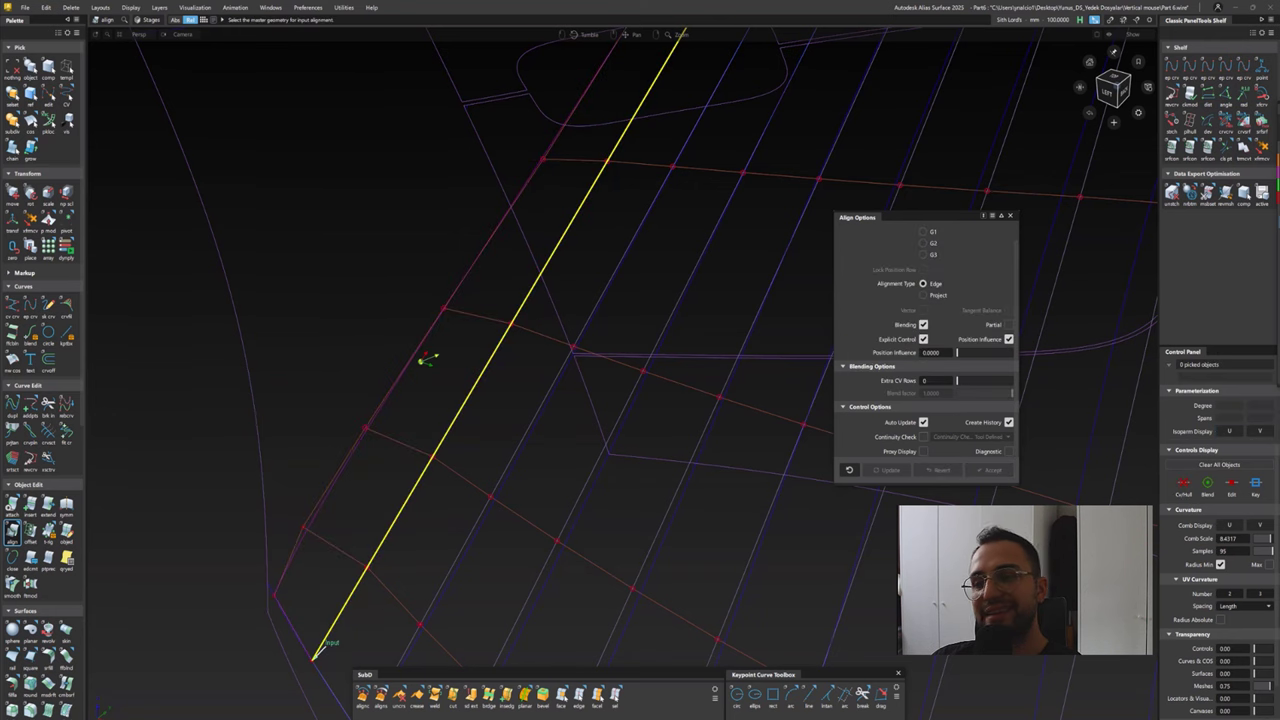
left_click(428, 358)
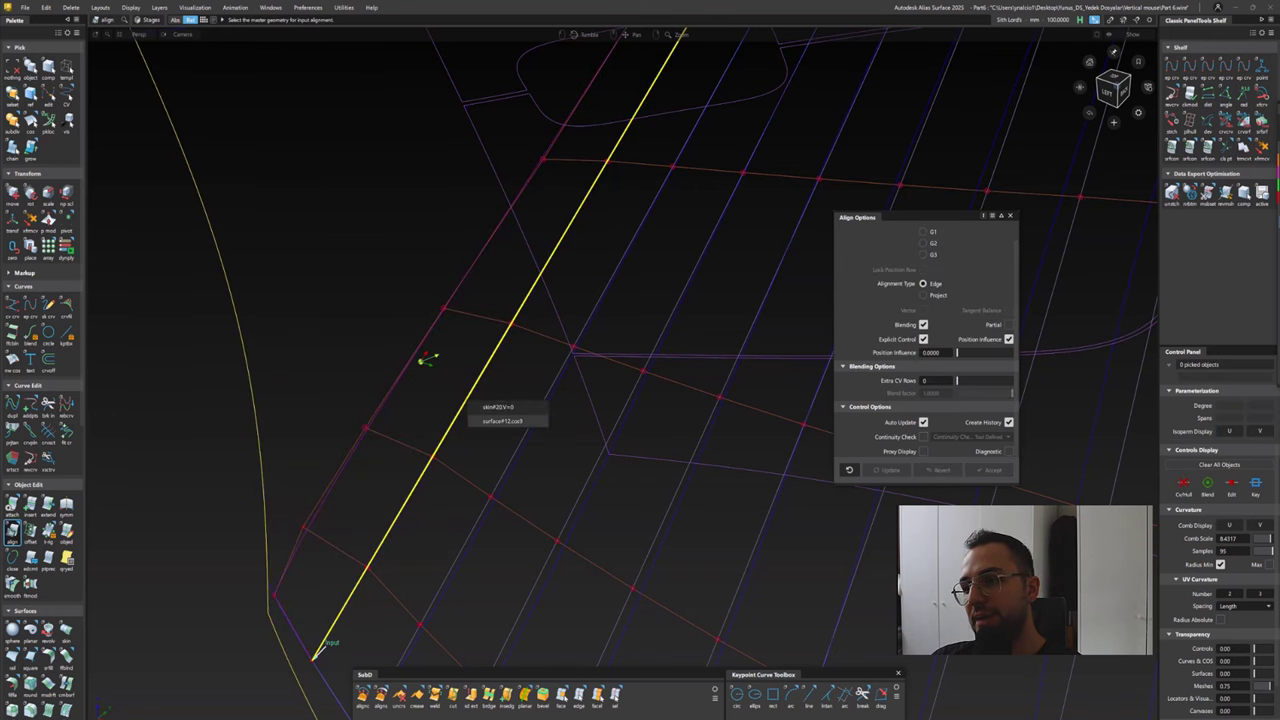
left_click(428, 358)
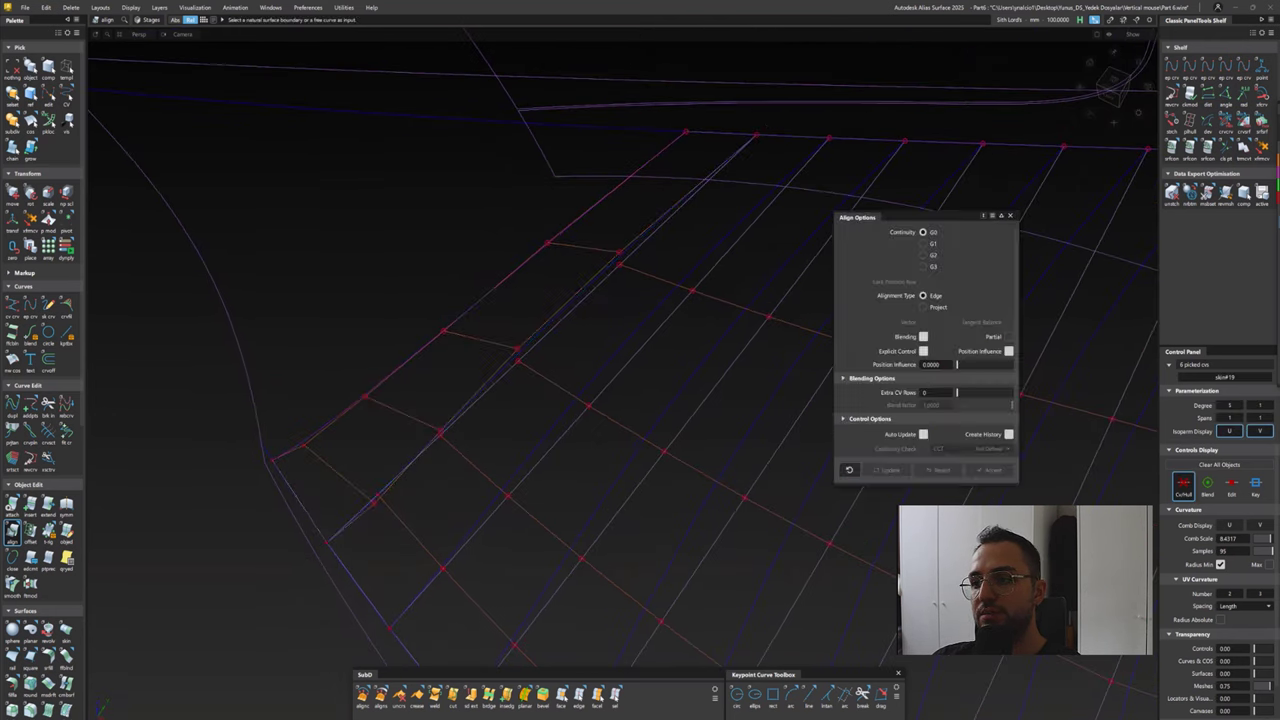
Align the long edges of the second and third skin strips to their projected rib curves with G0 continuity
left_click(344, 525)
left_click(520, 356)
left_click(557, 376)
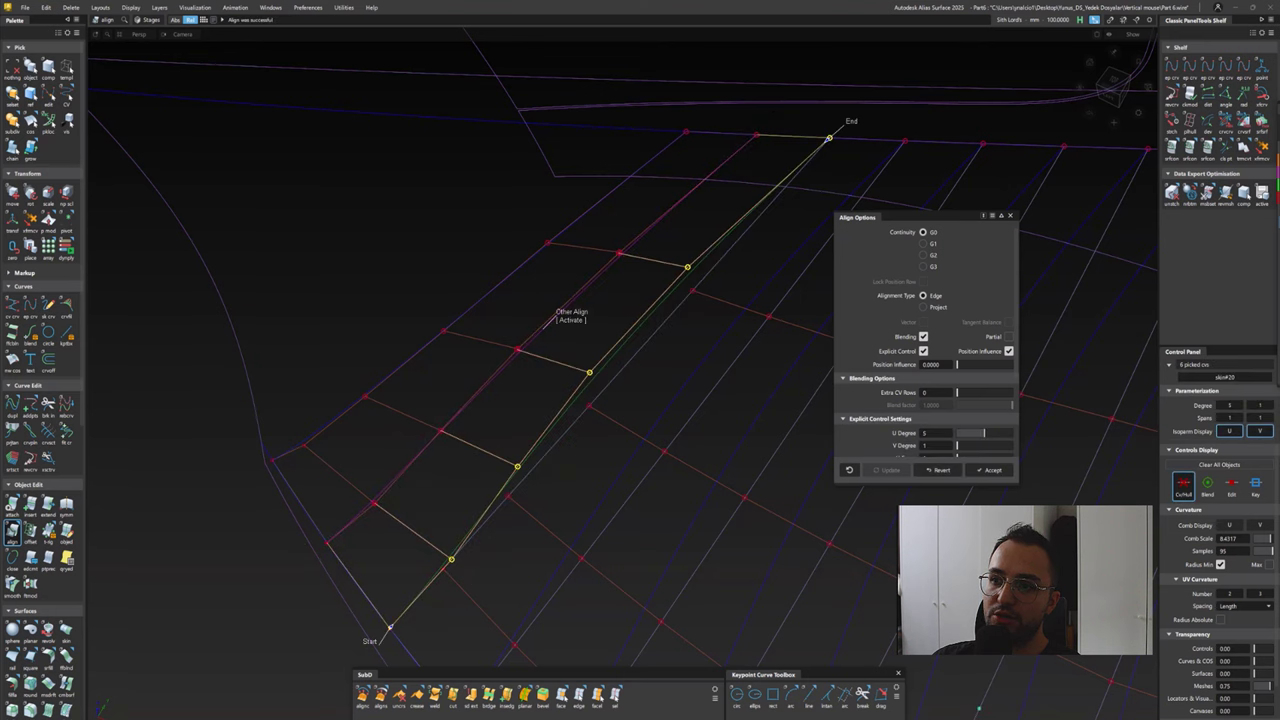
left_click(395, 618)
left_click(598, 386)
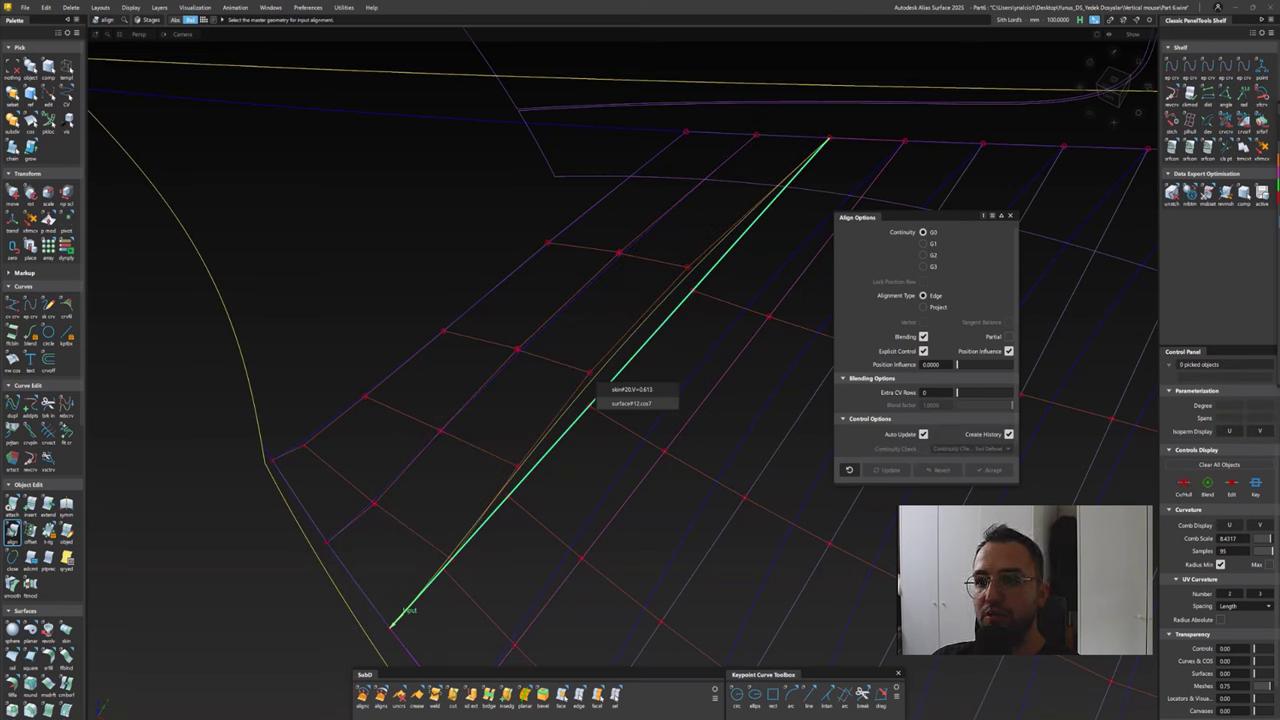
left_click(632, 389)
left_click_drag(450, 360, 365, 316, "alt+shift")
Align both long edges of the fourth and fifth skin strips to the rib curves on the rear surface
left_click(560, 289)
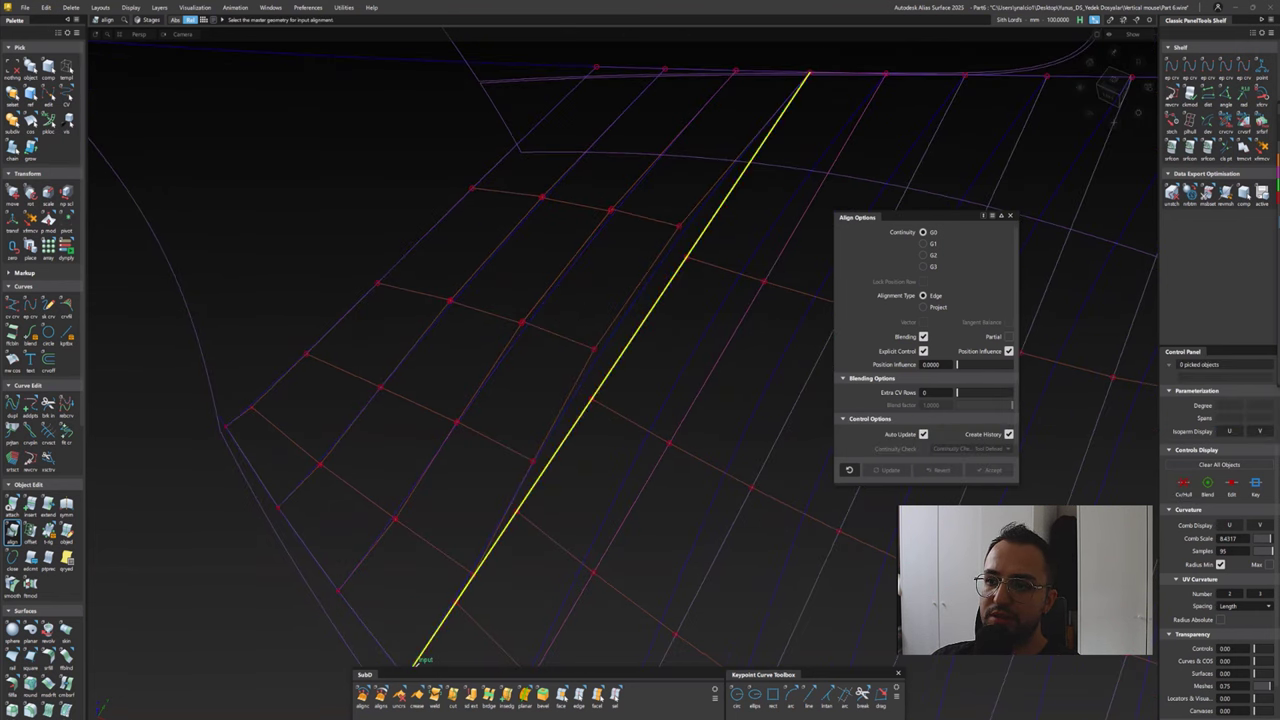
left_click(605, 356)
left_click(635, 368)
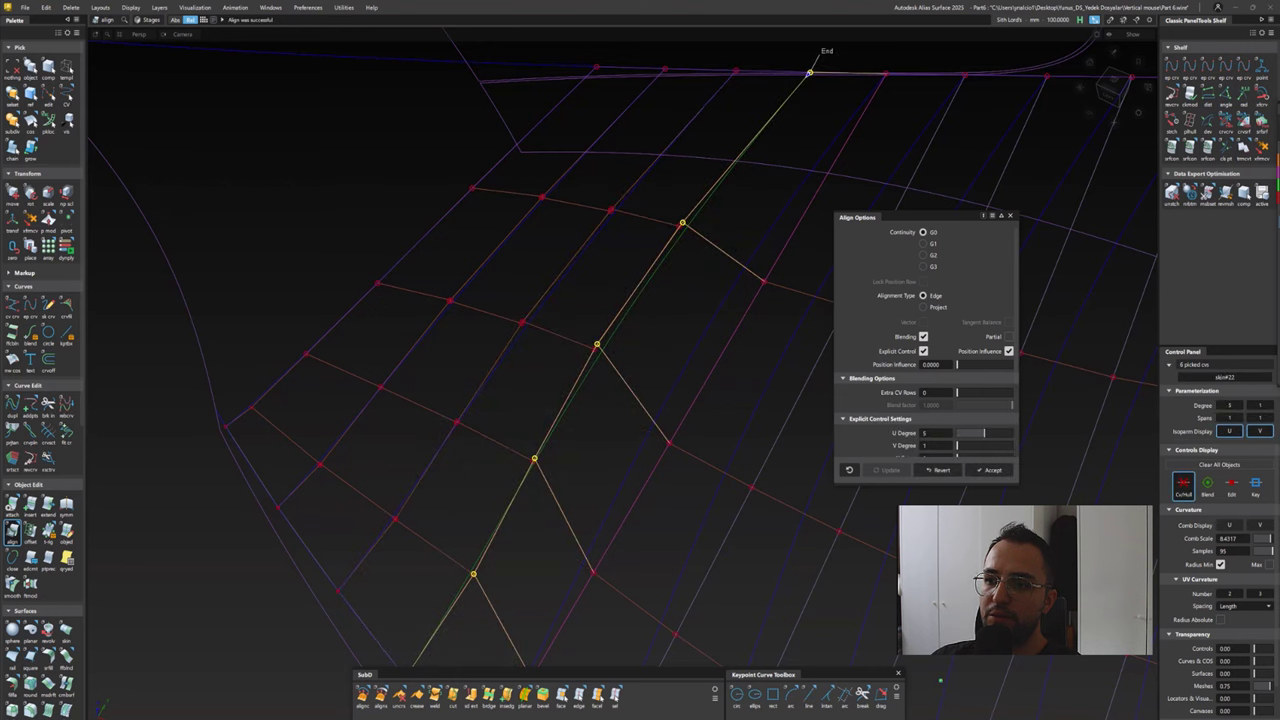
left_click(630, 318)
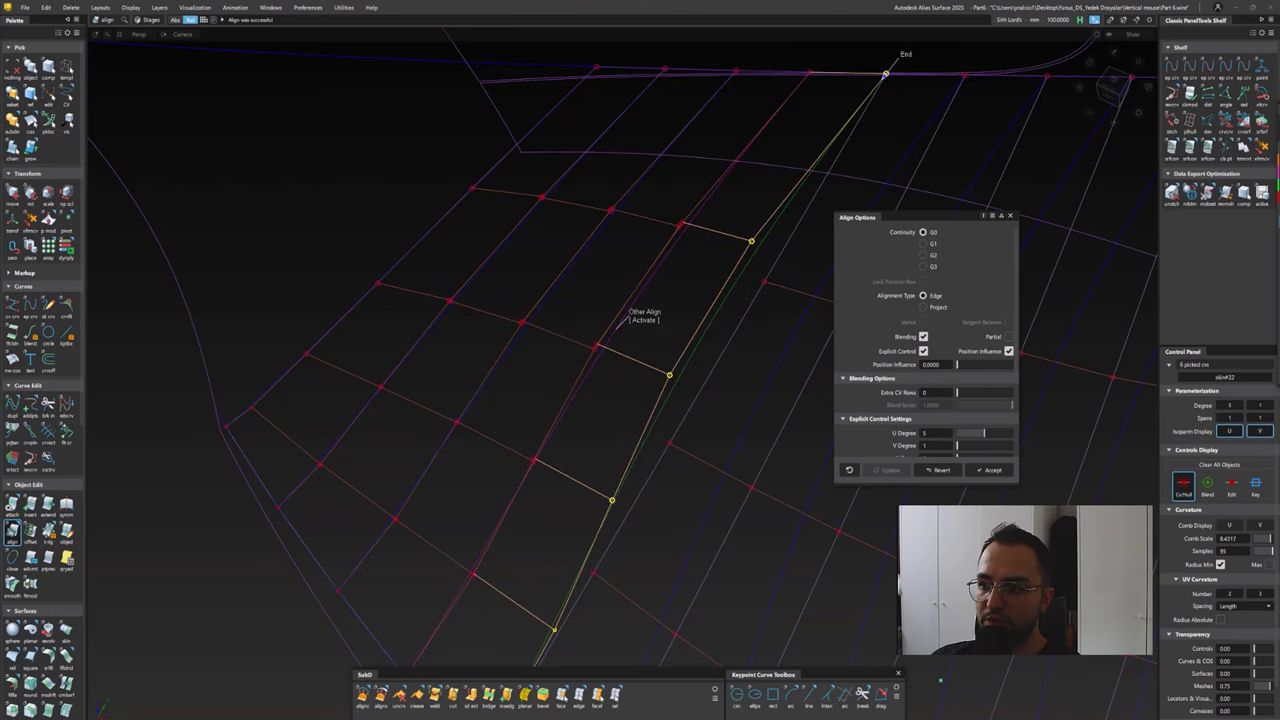
left_click(629, 318)
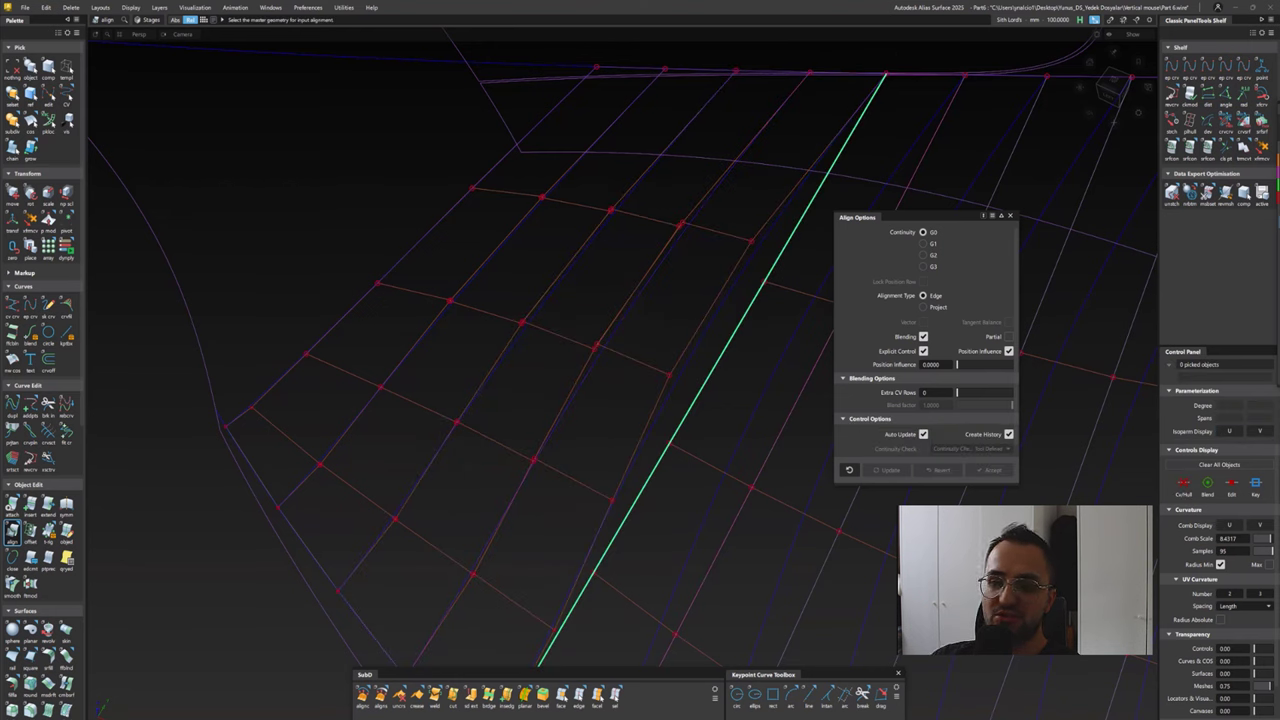
left_click(682, 421)
left_click(700, 434)
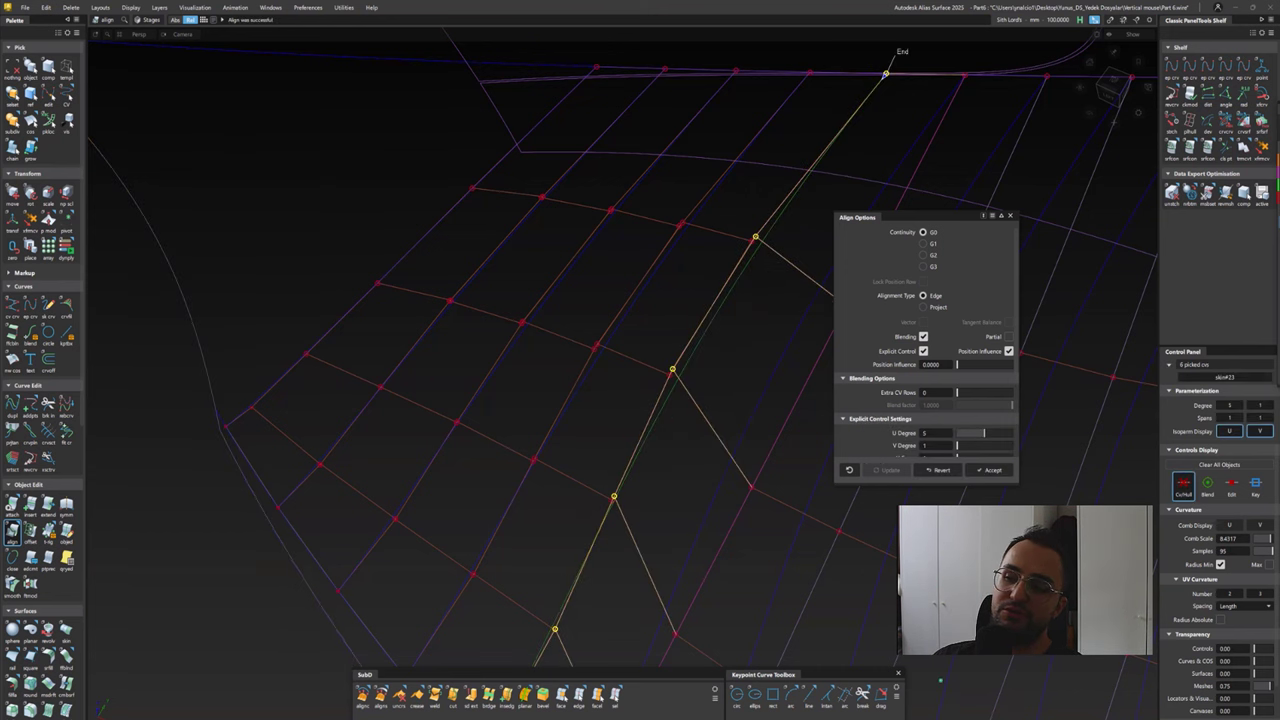
left_click(700, 326)
left_click_drag(700, 326, 550, 330, "alt+shift")
left_click(550, 326)
Align both long edges of the sixth and seventh skin strips to the rib curves on the rear surface
left_click(550, 326)
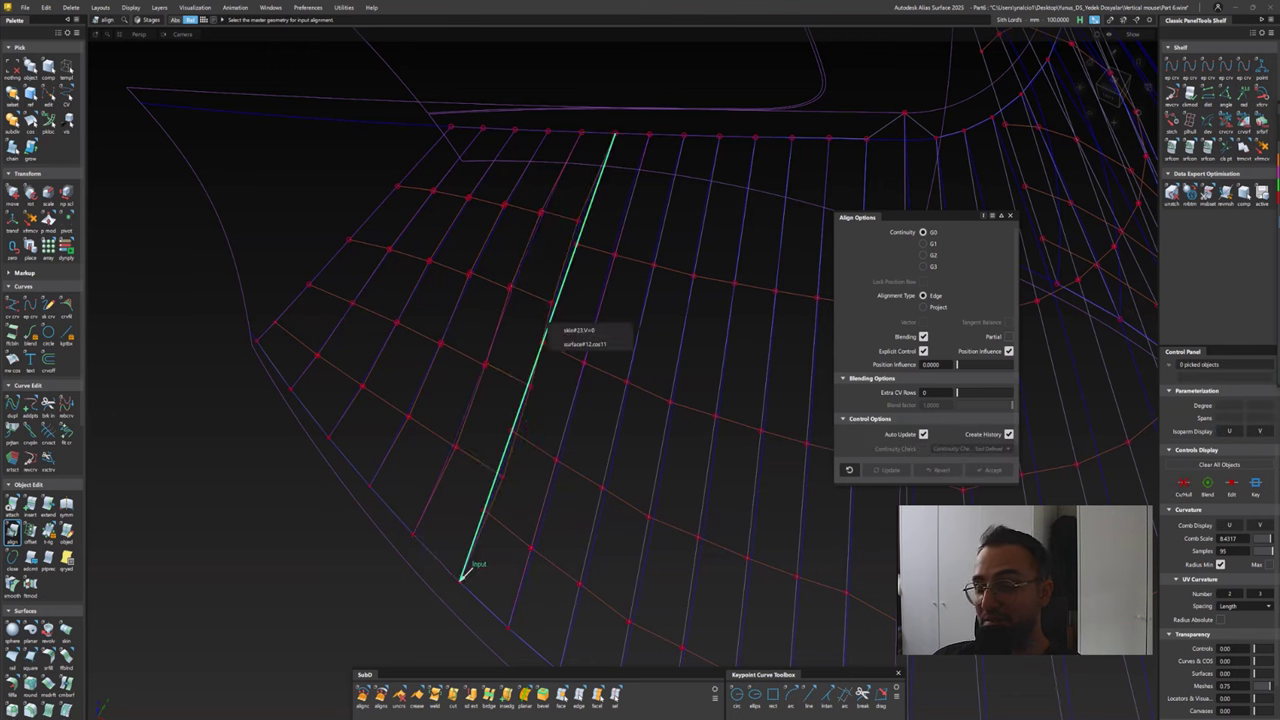
left_click(580, 339)
left_click(597, 326)
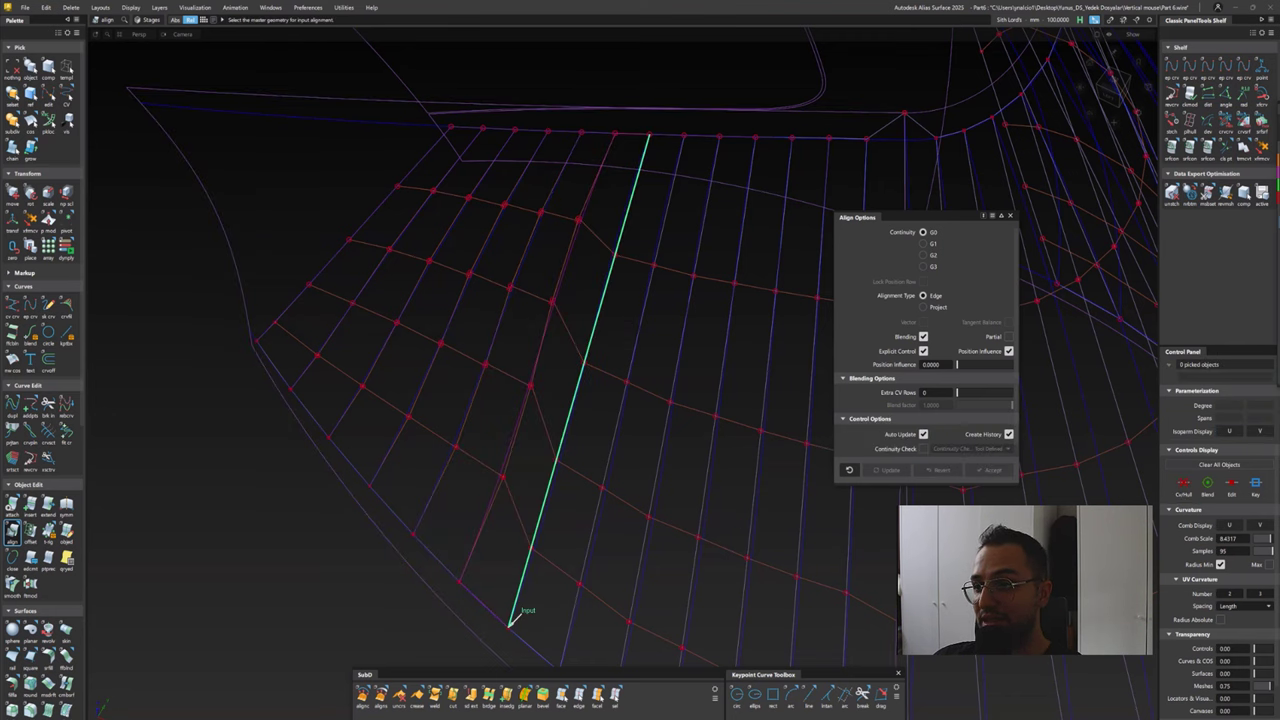
left_click(556, 292)
left_click(588, 365)
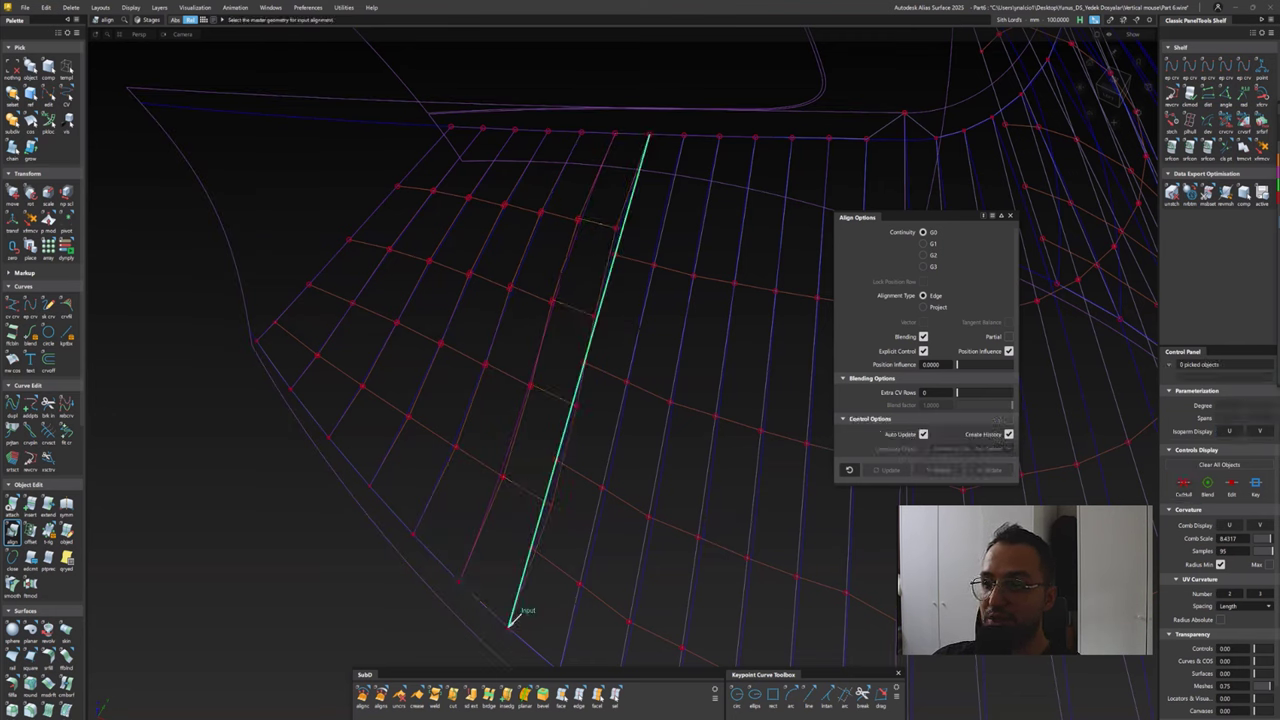
left_click(614, 375)
left_click_drag(614, 375, 345, 285, "alt+shift")
left_click(616, 316)
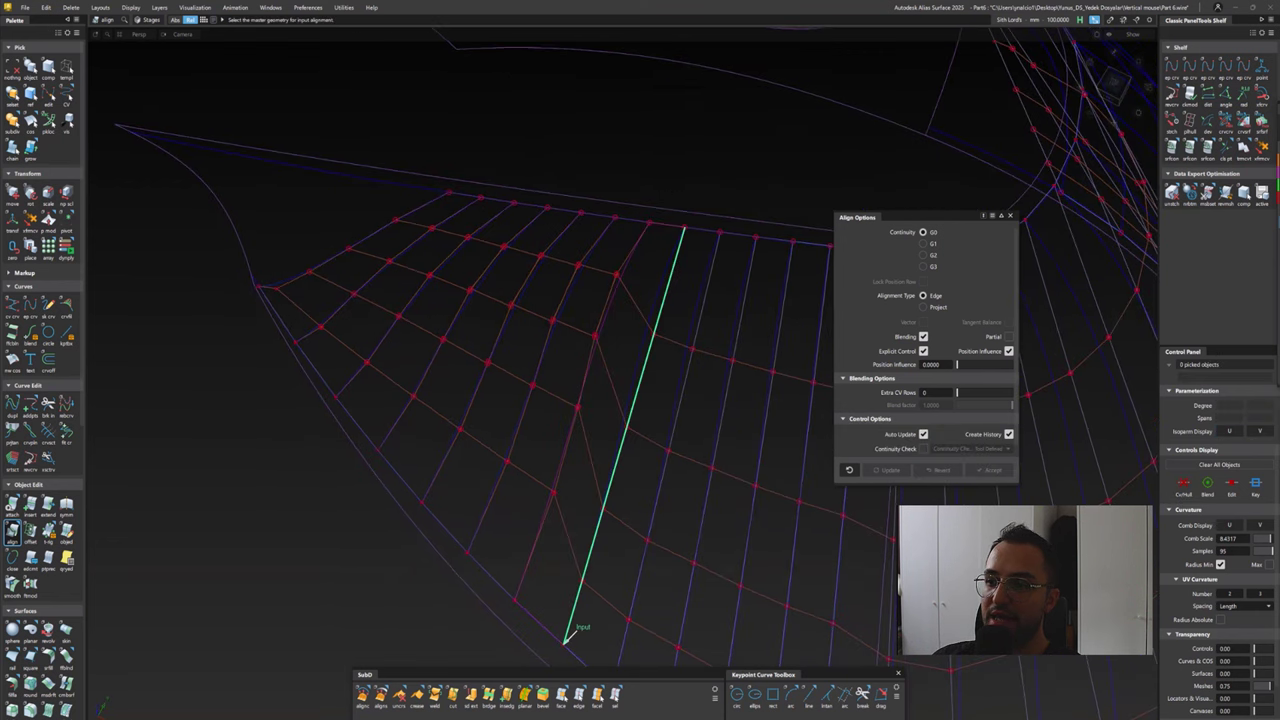
left_click(740, 434)
Align the edges of the eighth and ninth skin strips to their matching curves on the rear surface
left_click(648, 342)
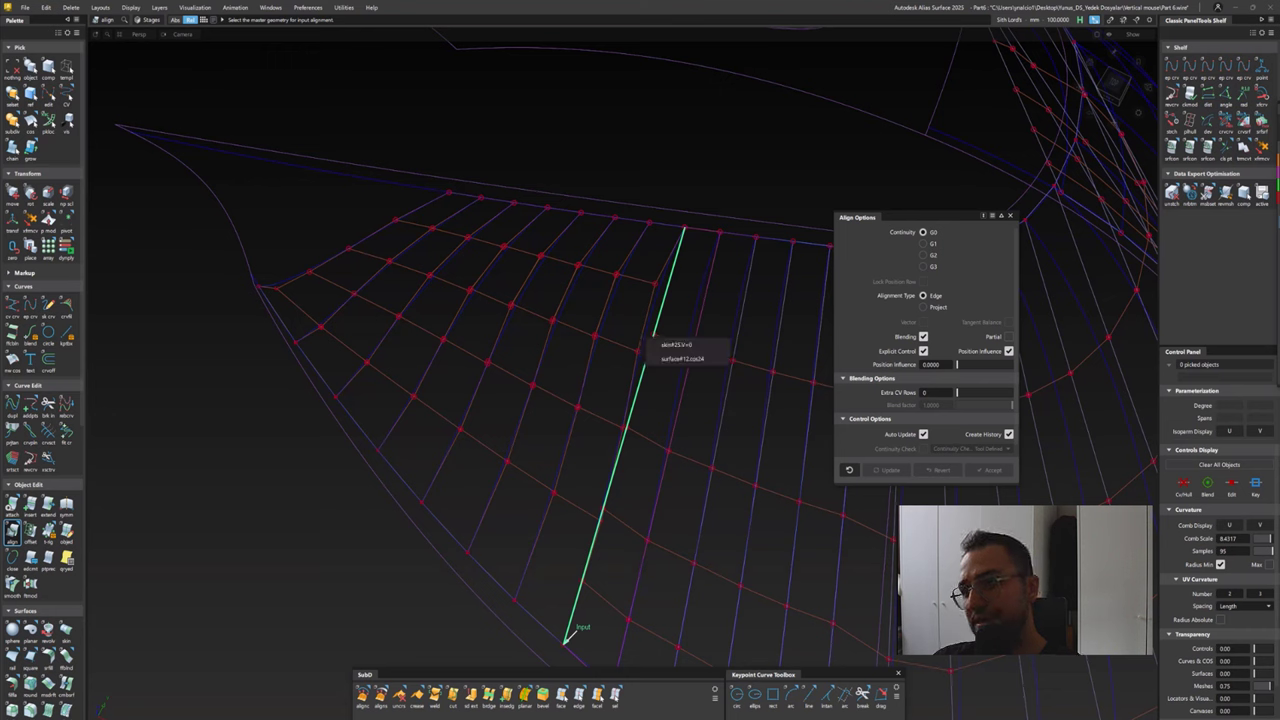
left_click(680, 358)
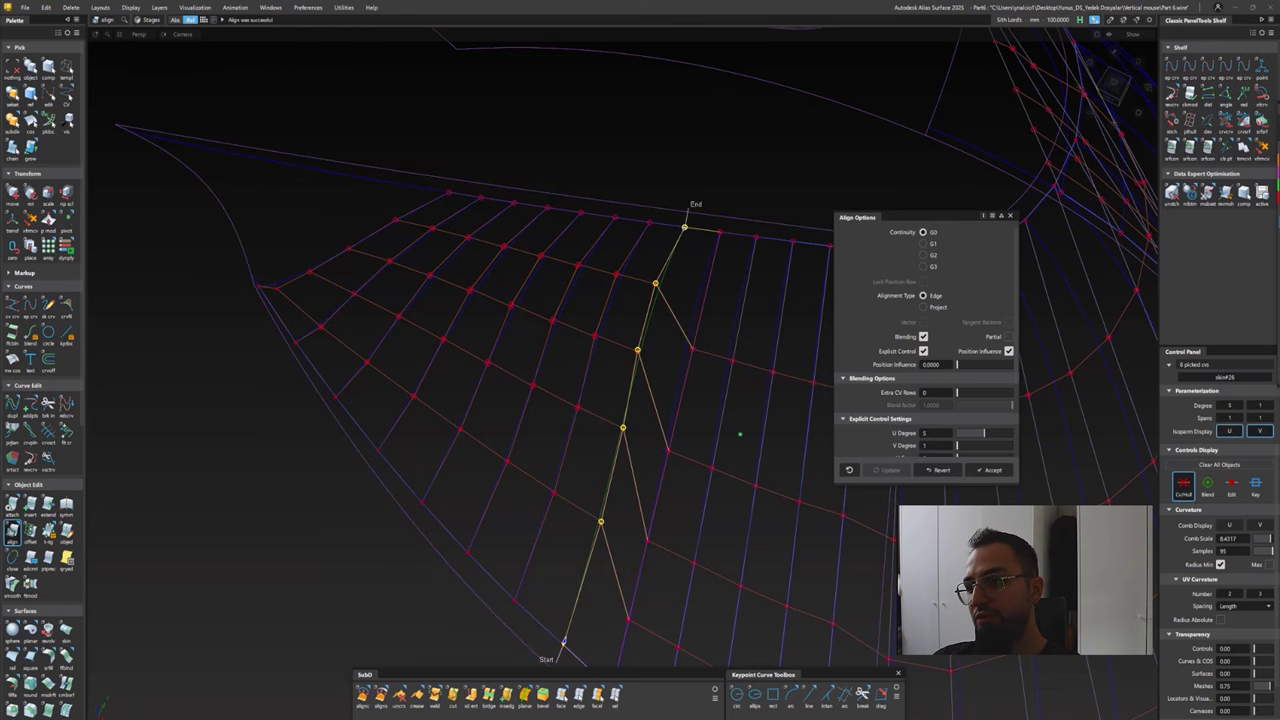
left_click(740, 434)
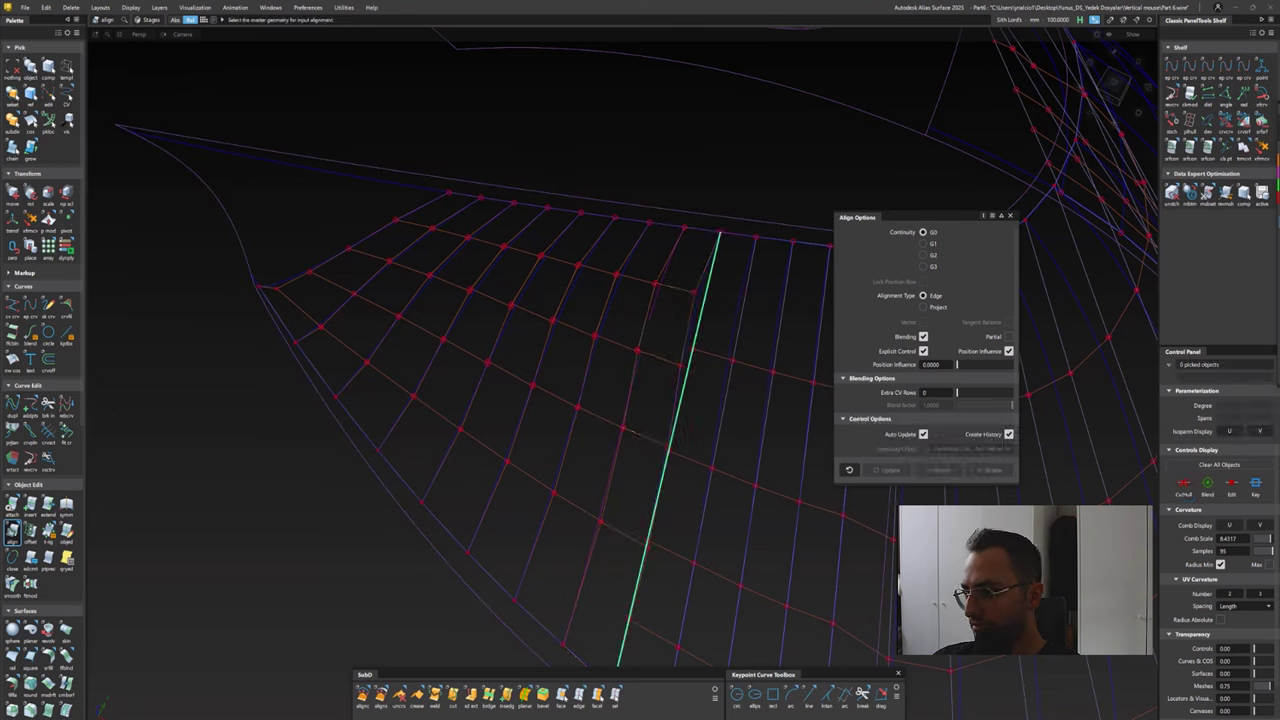
left_click(688, 358)
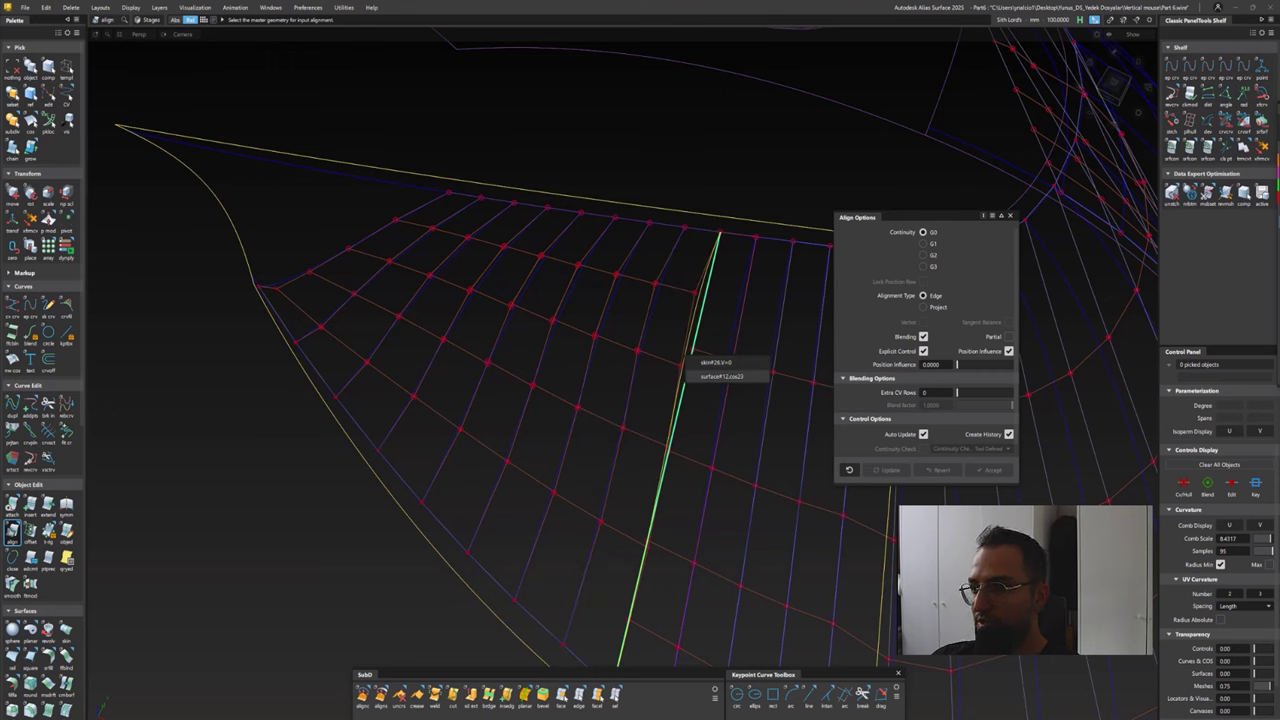
left_click(716, 363)
left_click(737, 434)
left_click(737, 434)
left_click(737, 434)
Align both long edges of the tenth skin strip to the adjoining rib curves on the rear surface
left_click(740, 432)
left_click(760, 397)
left_click(740, 434)
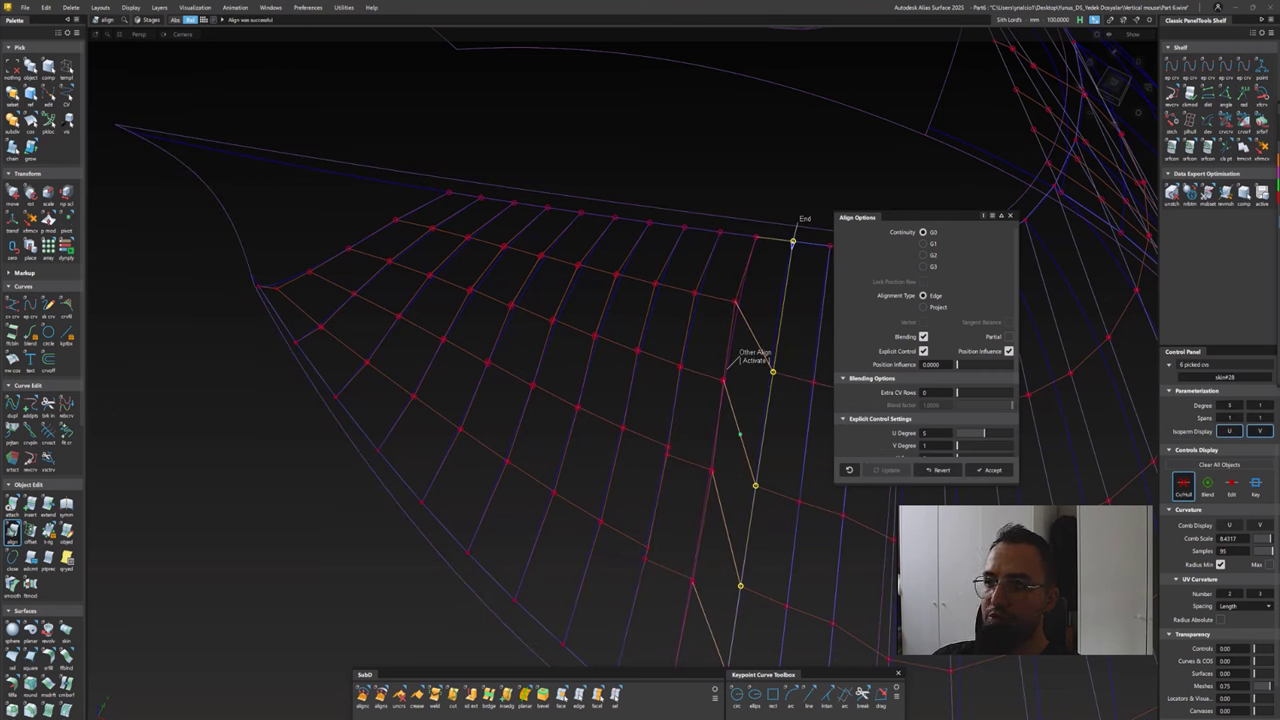
left_click(740, 434)
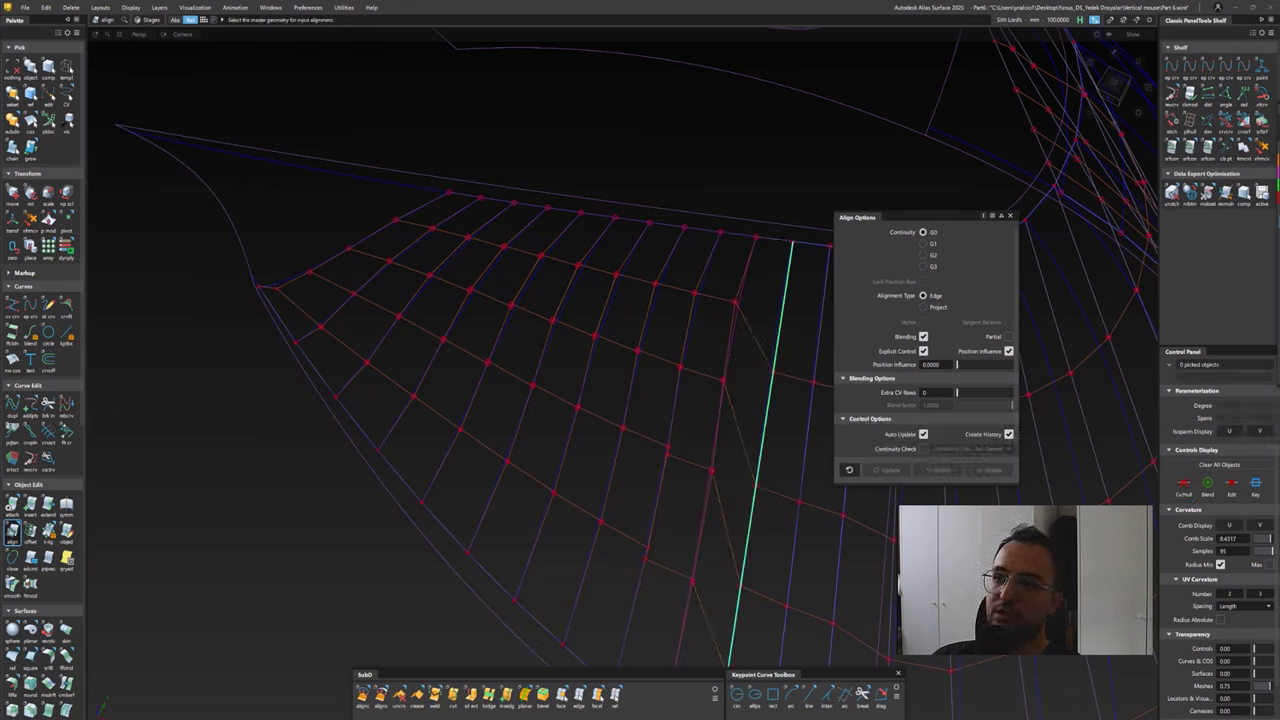
left_click_drag(300, 240, 614, 330, "alt+shift")
left_click(614, 330)
Align the shared long edge of strips skin#29 and skin#30 to rib curve cos21 on surface#12
left_click(601, 227)
left_click(601, 227)
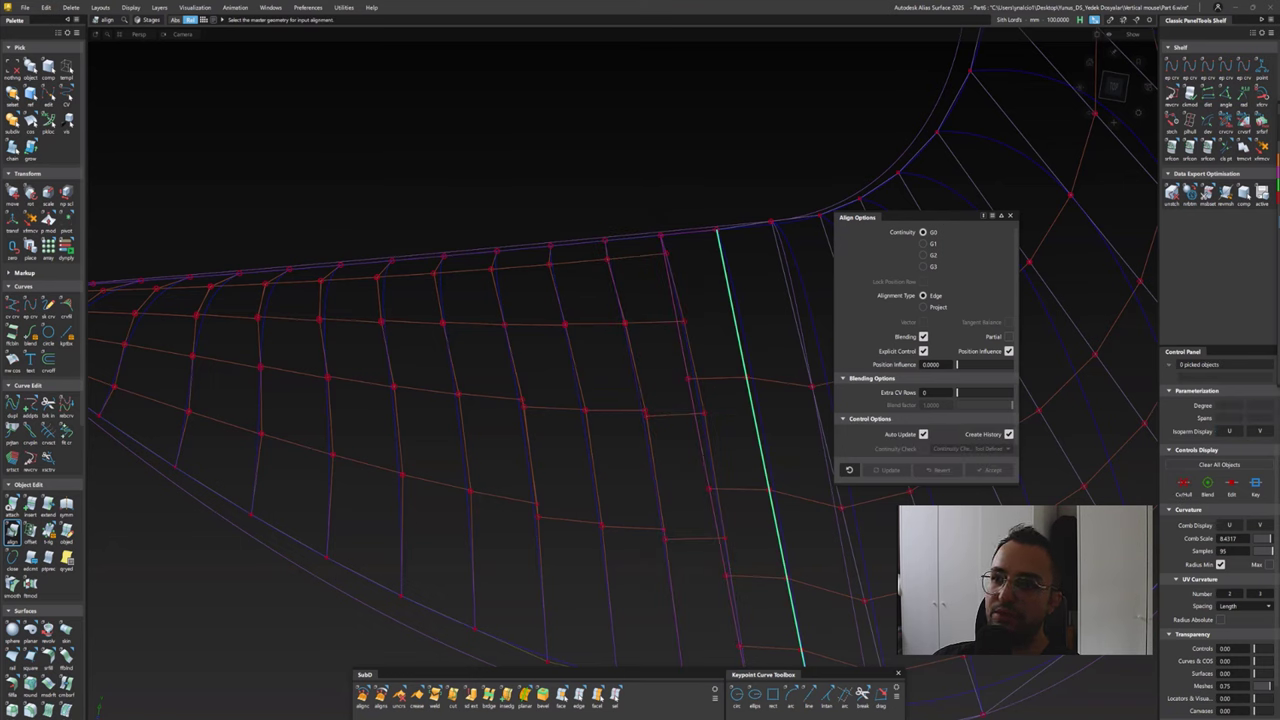
left_click(678, 330)
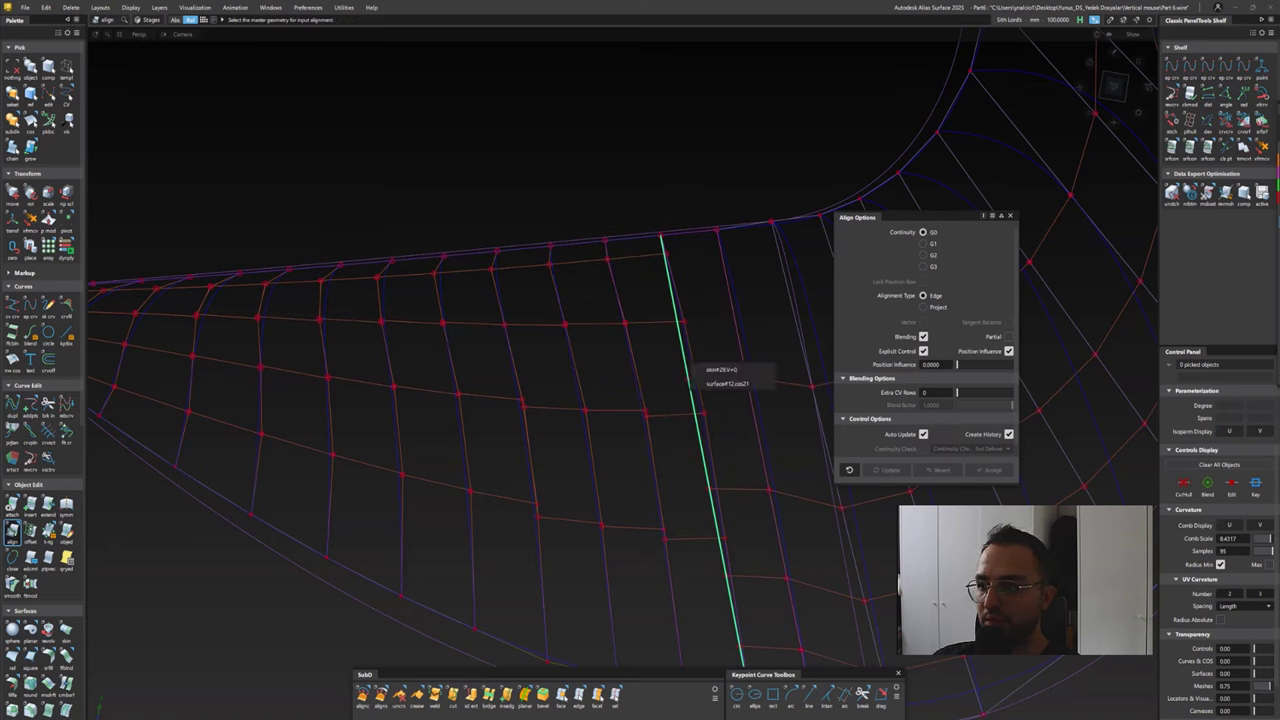
left_click(601, 227)
left_click(736, 330)
left_click(601, 227)
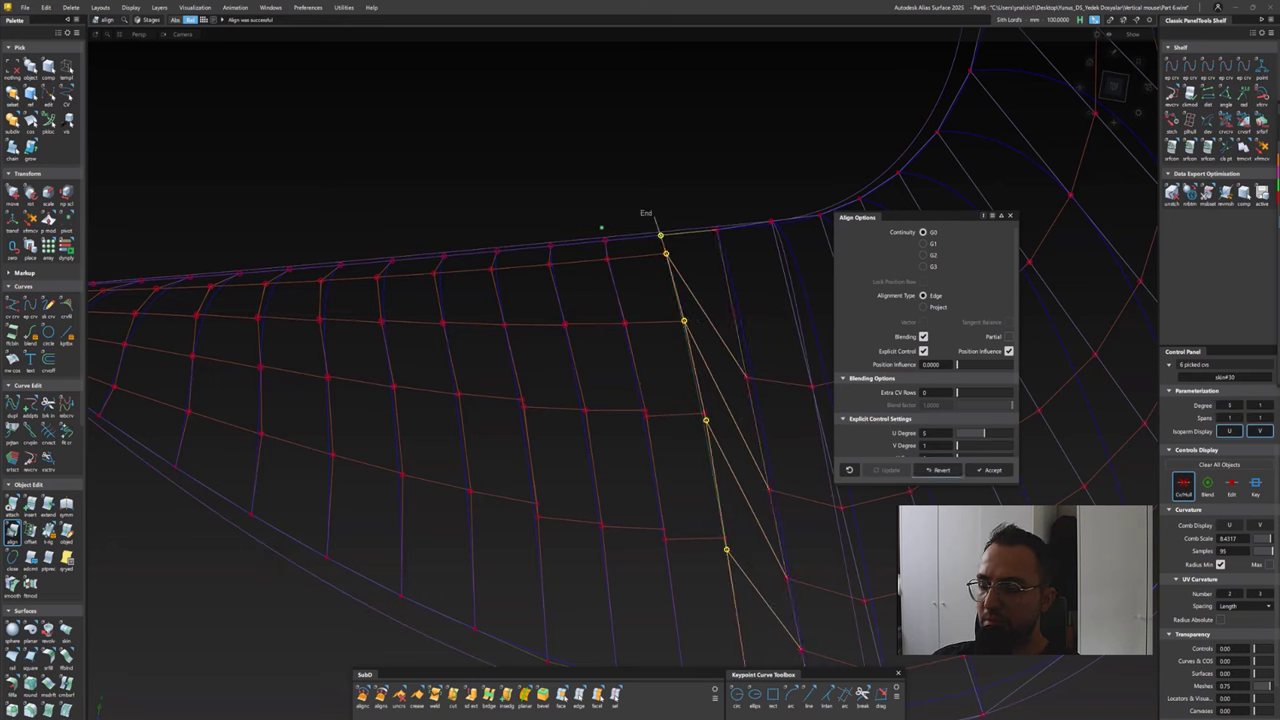
Align the second long edge of skin#30 and the first long edge of skin#31 to rib curve cos22 on surface#12
left_click(601, 227)
left_click(603, 226)
mouse_move(603, 226)
left_mouse_down("alt+shift")
mouse_move(560, 106)
mouse_move(501, 616)
mouse_move(540, 560)
mouse_move(650, 465)
mouse_move(640, 455)
mouse_move(533, 648)
mouse_move(543, 606)
left_mouse_up("alt+shift")
left_click(543, 606)
left_click(640, 437)
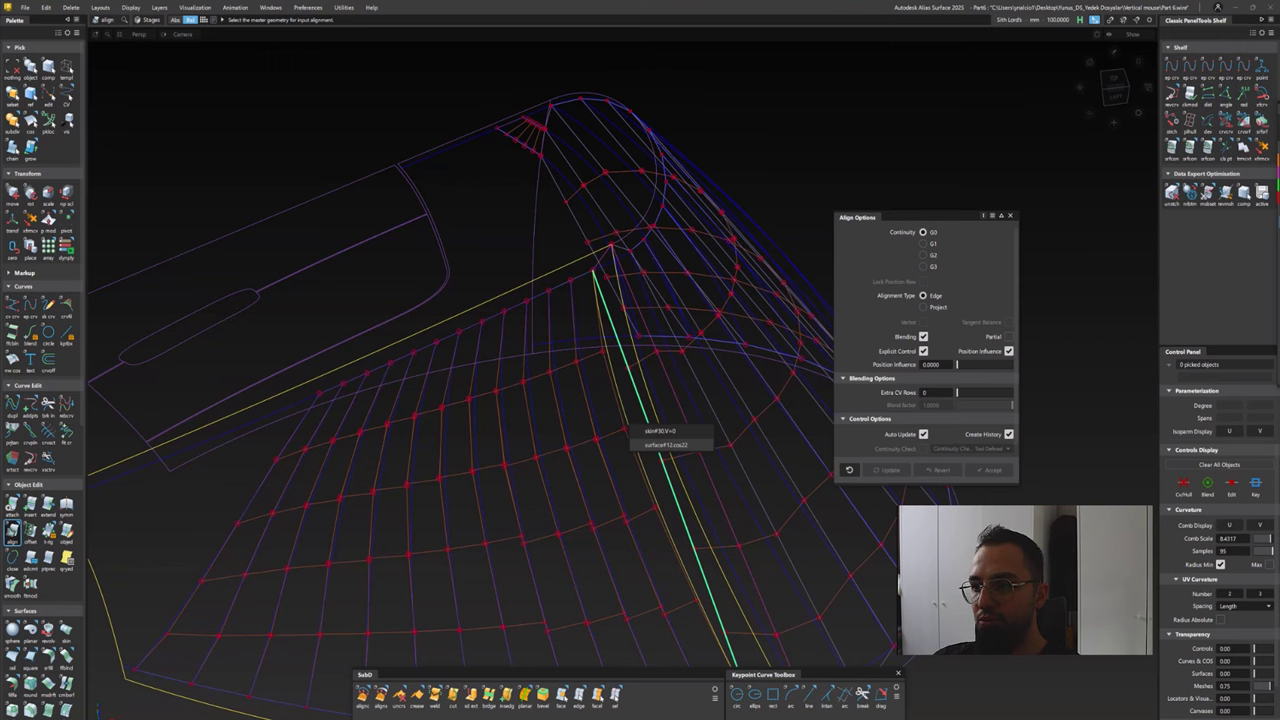
left_click(658, 431)
scroll(600, 300, "up", 5)
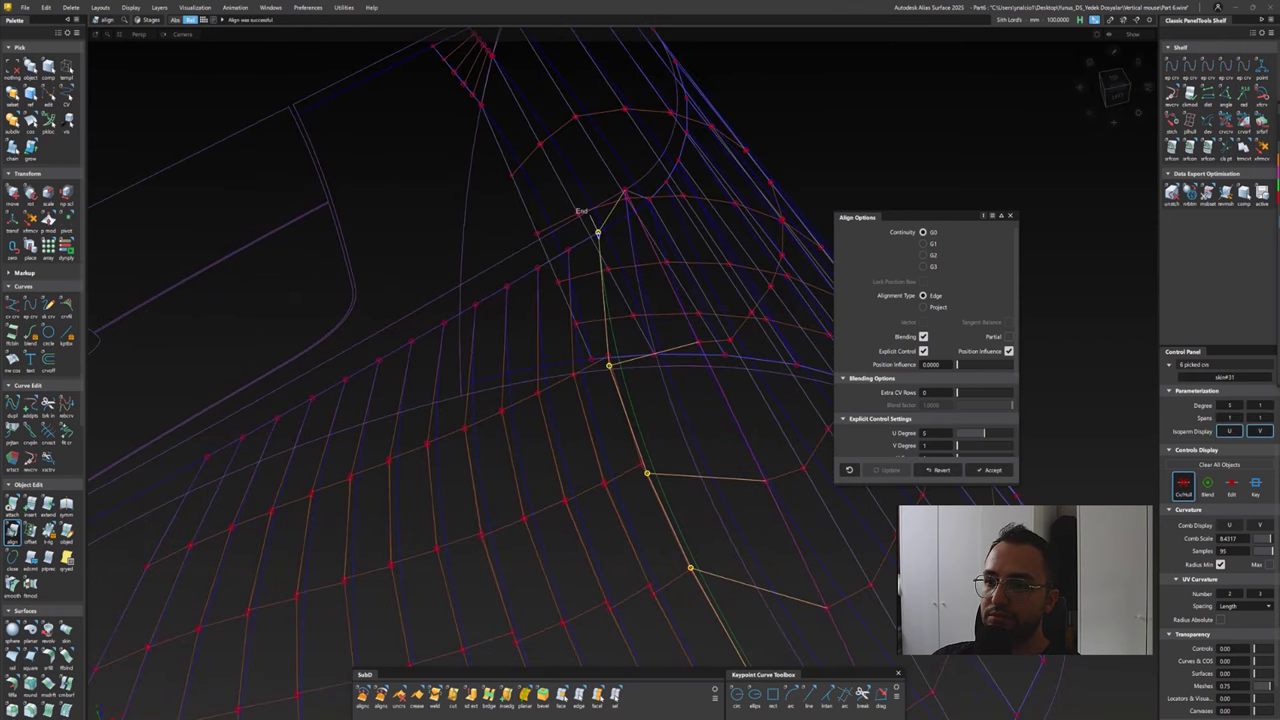
Align the second long edge of skin#31 to the following rib curve and adjust the alignment's start along that curve
left_click_drag(530, 623, 530, 560, "alt+shift")
left_click(545, 610)
left_click(530, 623)
left_click_drag(628, 345, 552, 428, "alt+shift")
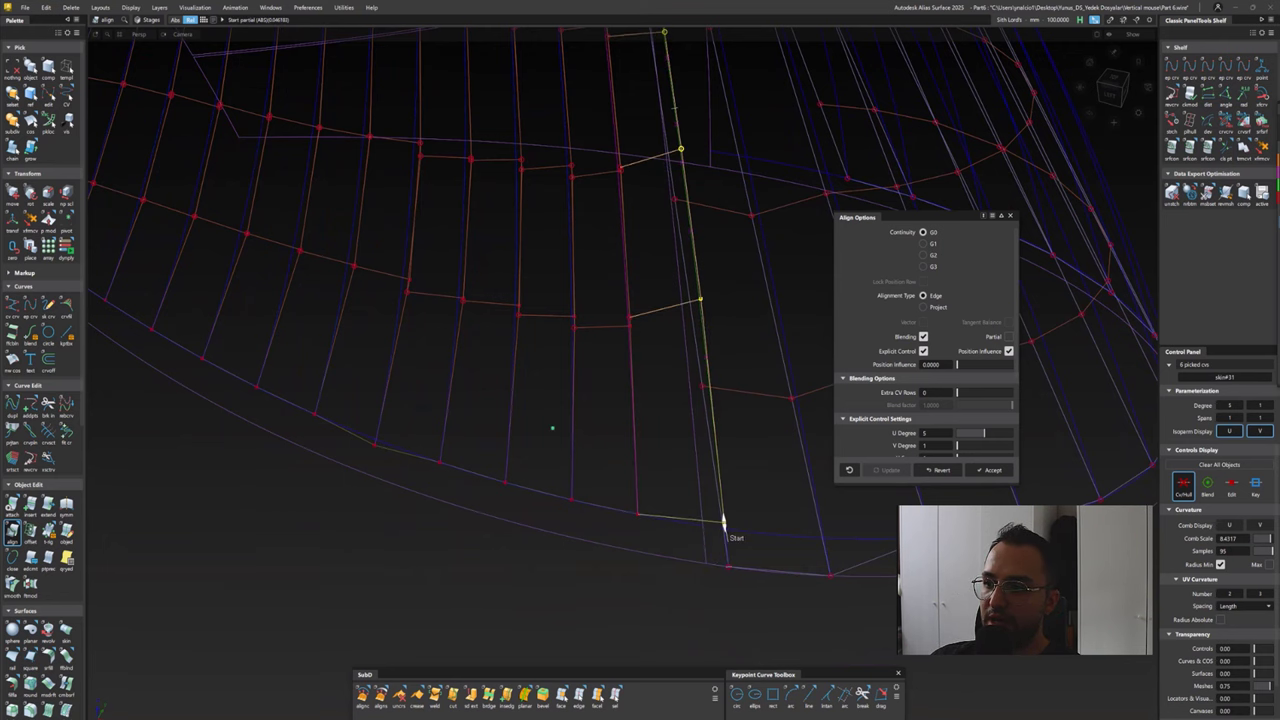
left_click_drag(552, 428, 554, 466, "alt+shift")
Align the first long edge of skin#32 to its rib curve and adjust the partial extents at both ends
scroll(600, 430, "up", 5)
left_click(636, 406)
left_click(634, 406)
scroll(640, 410, "down", 5)
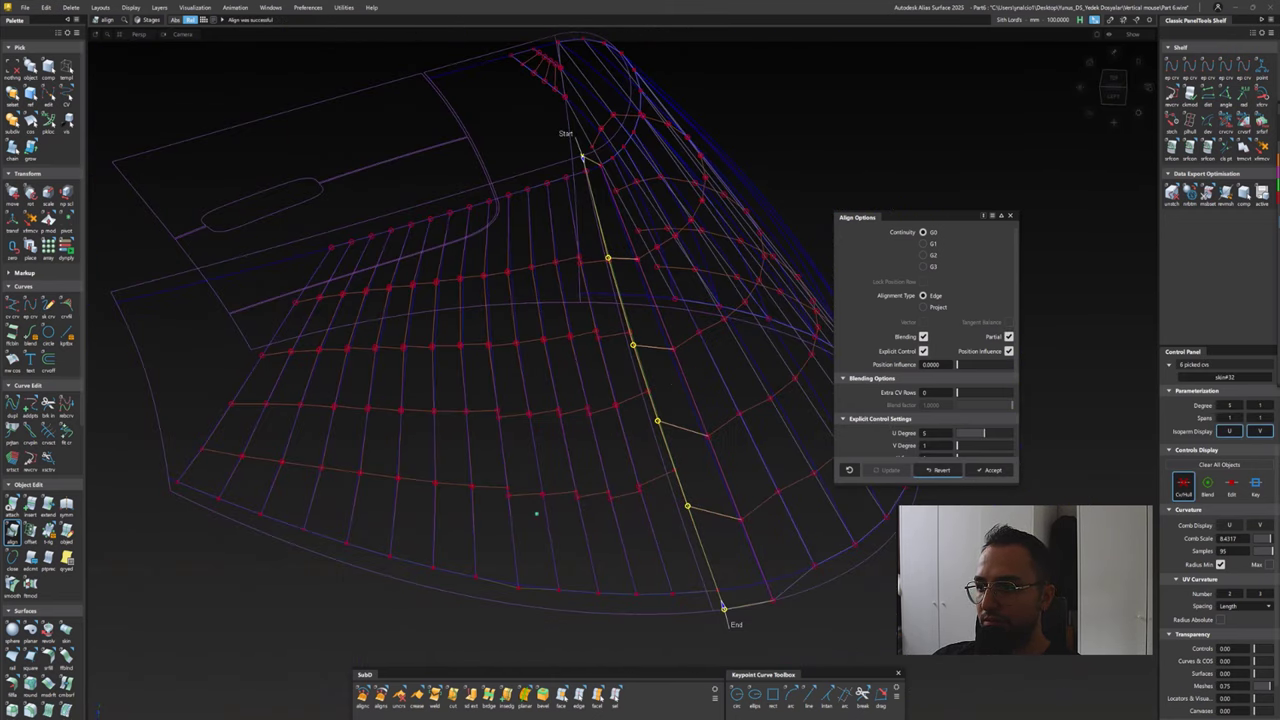
left_click_drag(581, 156, 585, 169)
mouse_move(724, 607)
left_mouse_down()
mouse_move(718, 592)
mouse_move(700, 600)
left_mouse_up()
Align the remaining long edge of skin#32 and both long edges of skin#33 to their rib curves
scroll(680, 374, "up", 5)
left_click(704, 421)
left_click(738, 439)
left_click_drag(600, 500, 689, 460, "alt+shift")
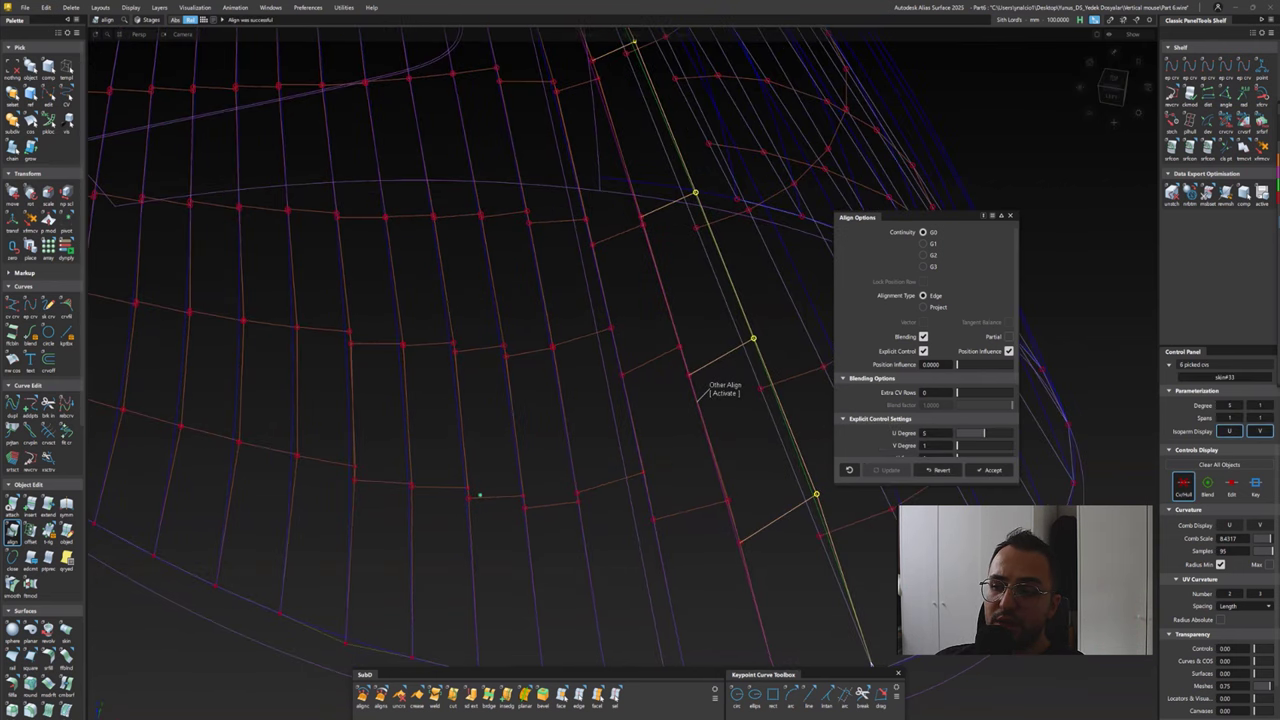
left_click(778, 414)
Align both long edges of skin#34 and the first long edge of skin#35 to their rib curves
left_click_drag(778, 414, 283, 538, "alt+shift")
left_click(283, 538)
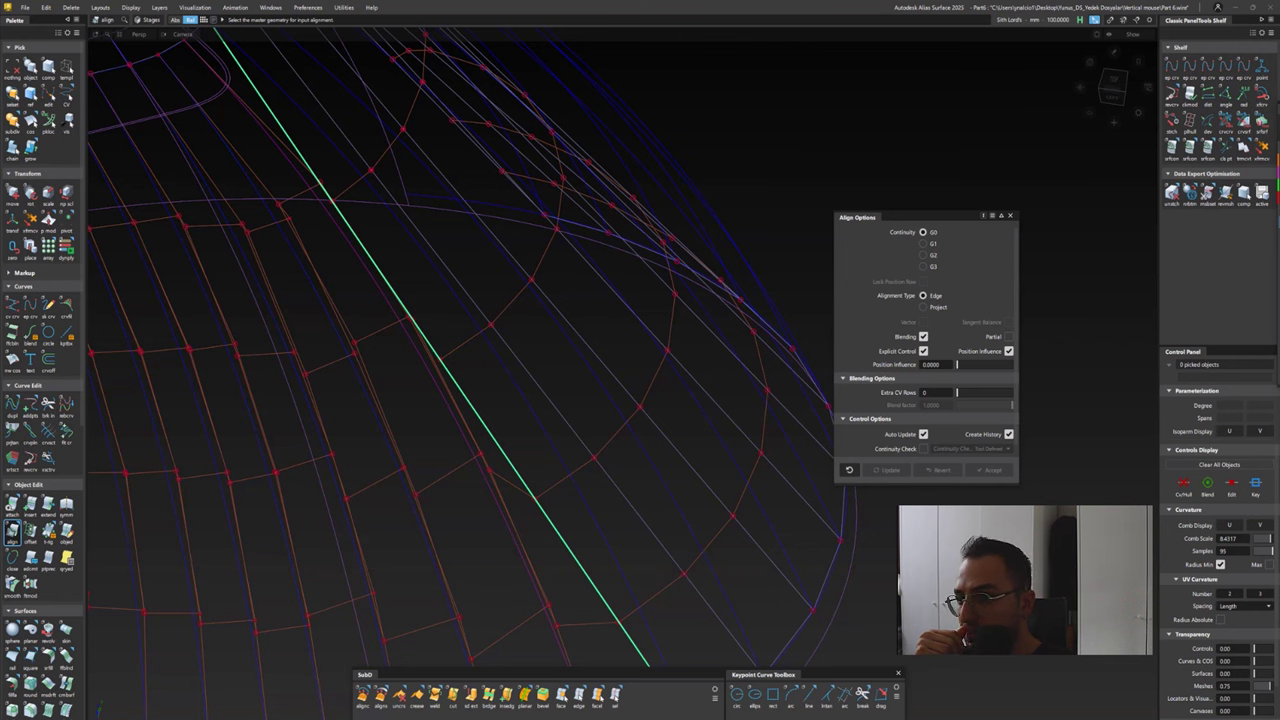
left_click(283, 538)
left_click(505, 497)
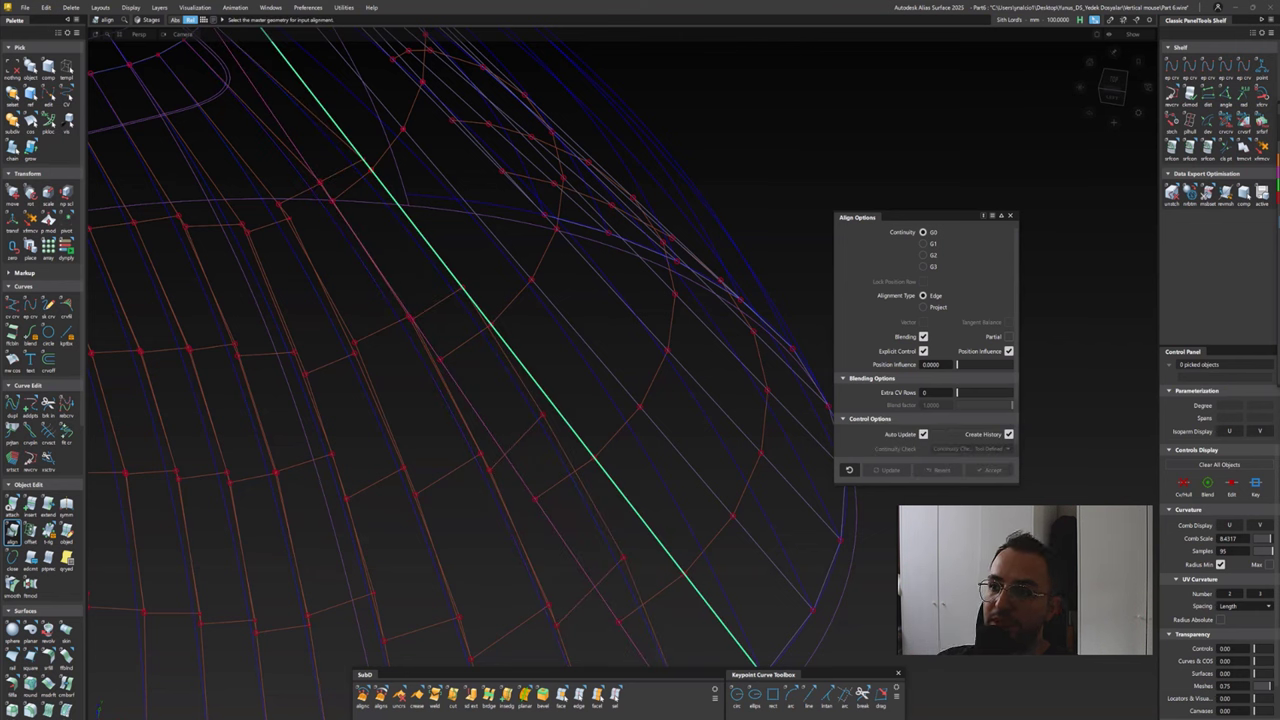
left_click(568, 472)
left_click(605, 486)
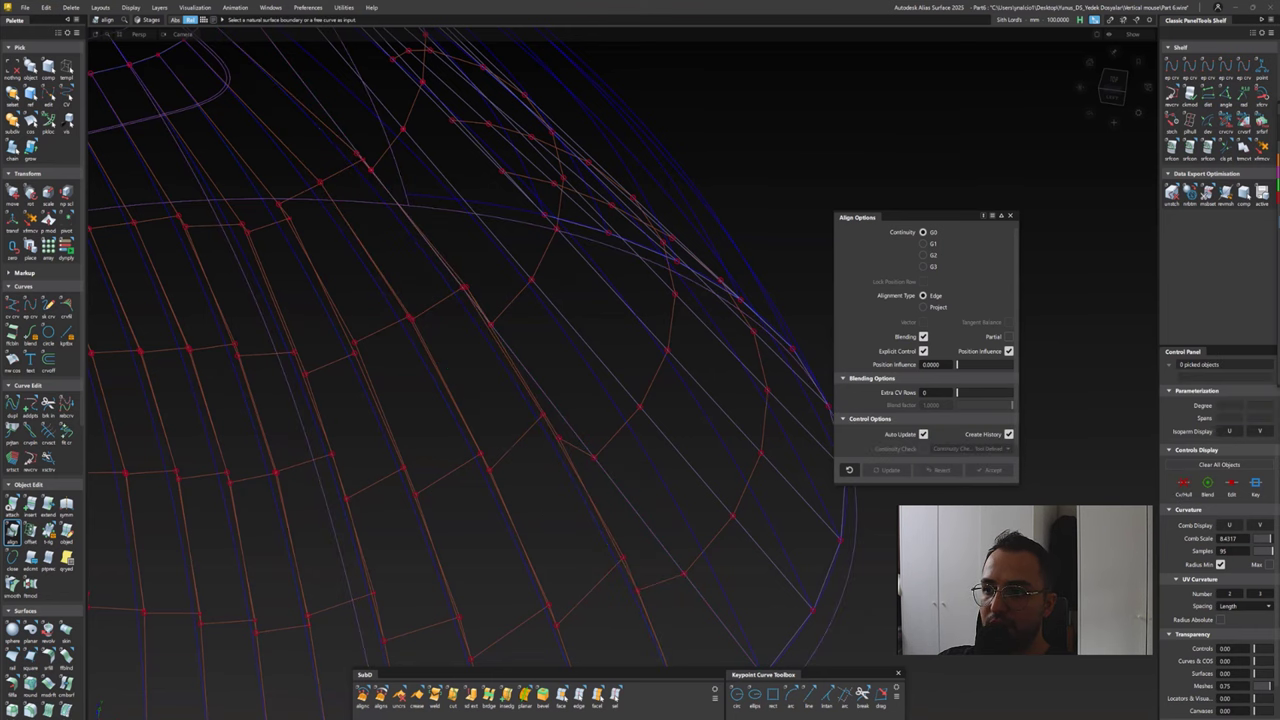
Align the boundary between skin#35 and skin#36 to its rib curve on surface#13
left_click_drag(514, 509, 570, 388, "alt+shift")
left_click(514, 509)
left_click(569, 391)
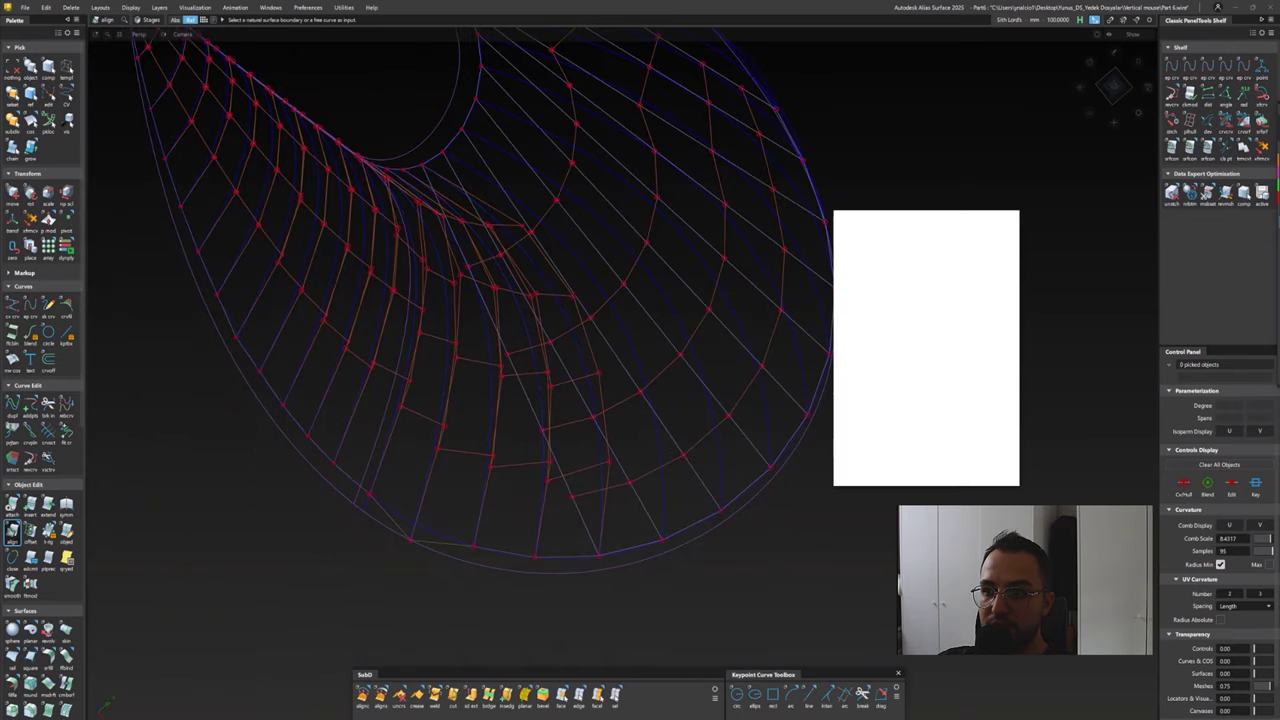
left_click(601, 486)
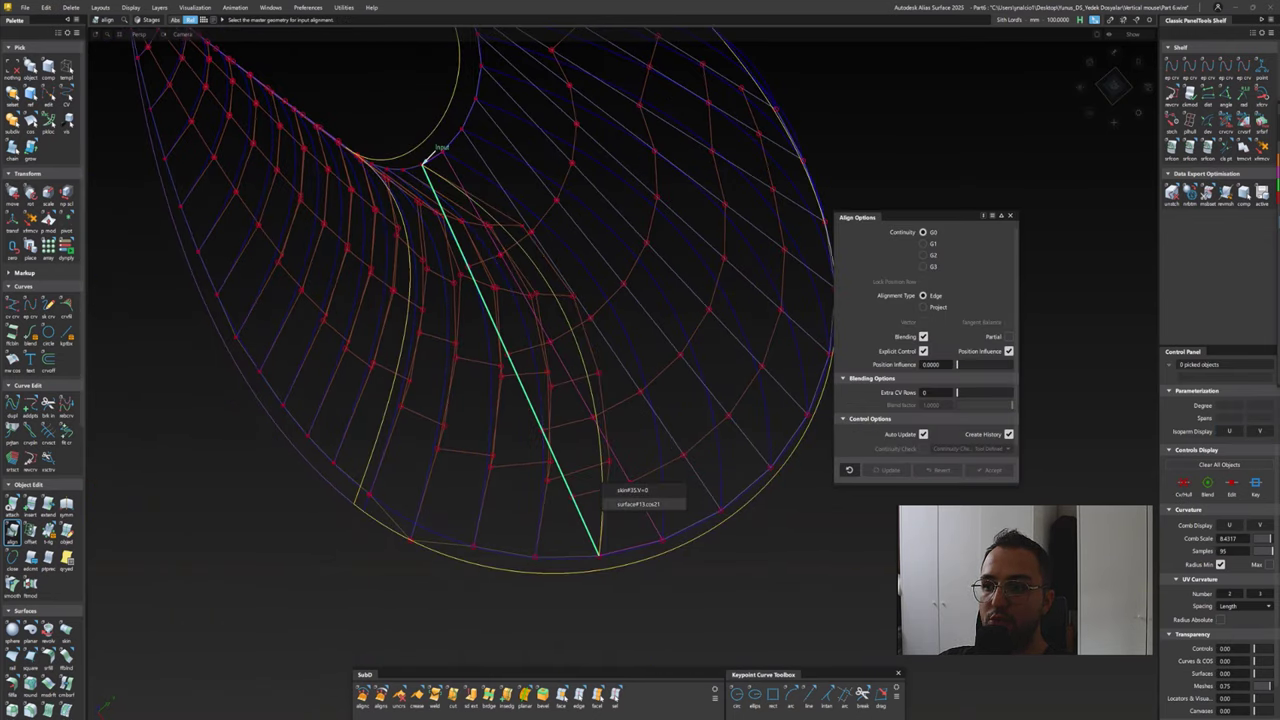
left_click(631, 490)
Align the second long edge of skin#36 and both long edges of skin#37 to their rib curves on surface#13
left_click_drag(520, 400, 482, 549, "alt+shift")
left_click(482, 549)
left_click(482, 549)
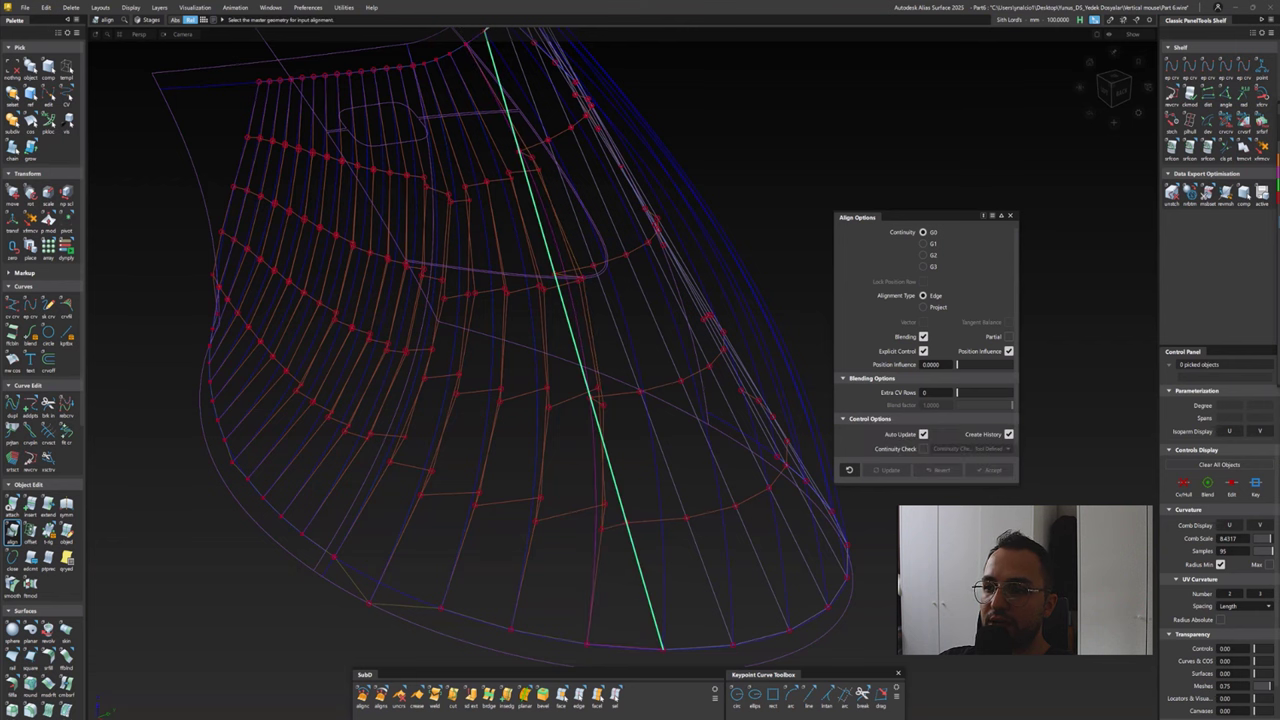
left_click(482, 549)
left_click(482, 549)
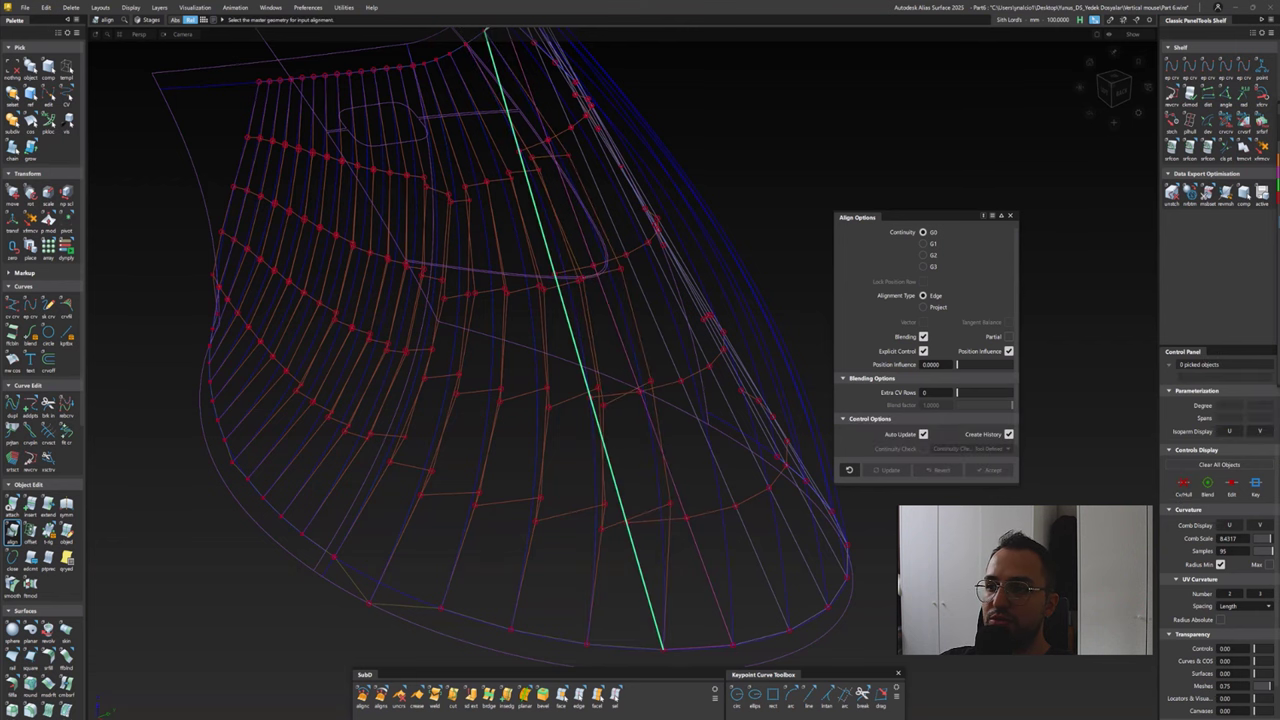
left_click(482, 549)
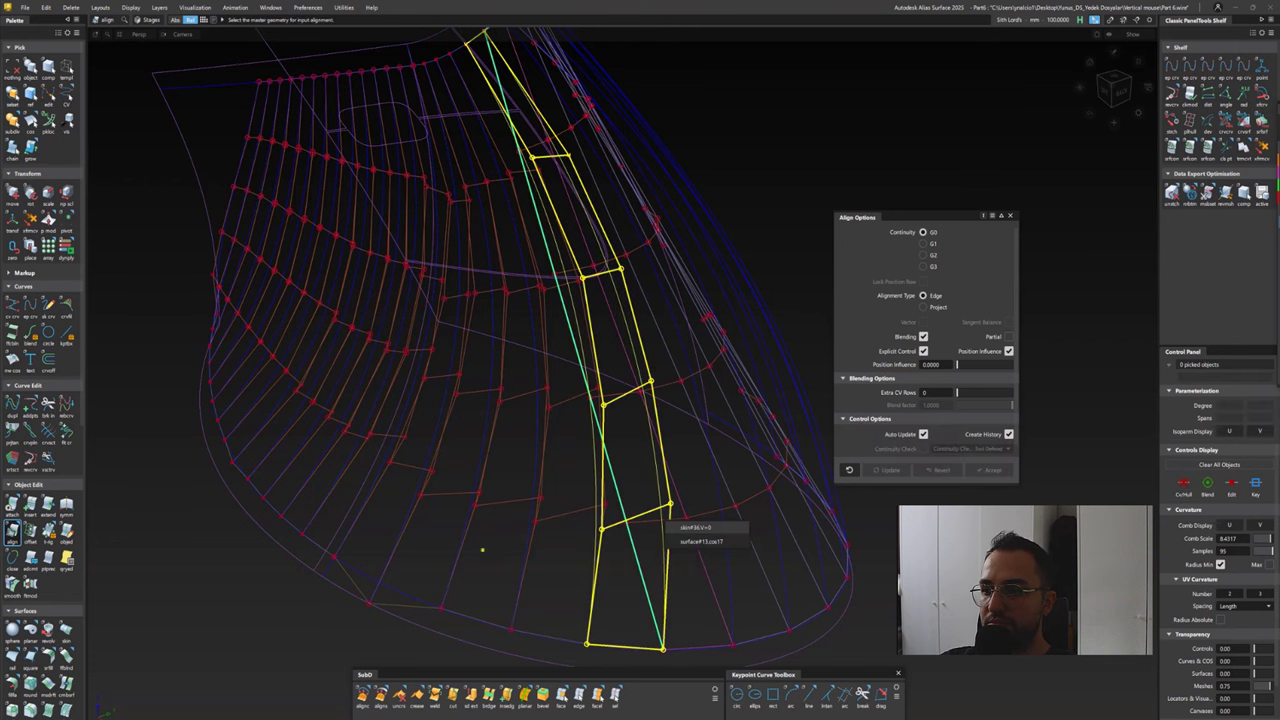
left_click(482, 549)
left_click(482, 549)
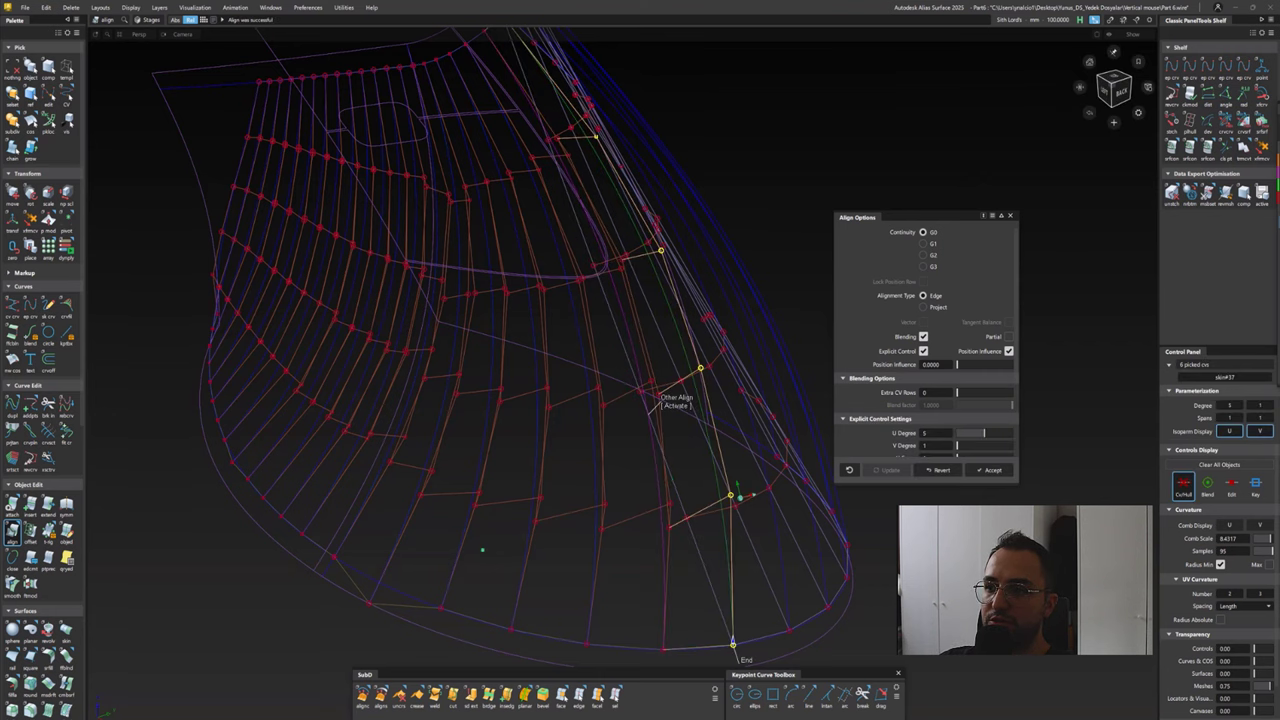
Align both long edges of skin#38 to the adjoining rib curves on surface#13
left_click_drag(482, 549, 593, 458, "alt+shift")
left_click(593, 458)
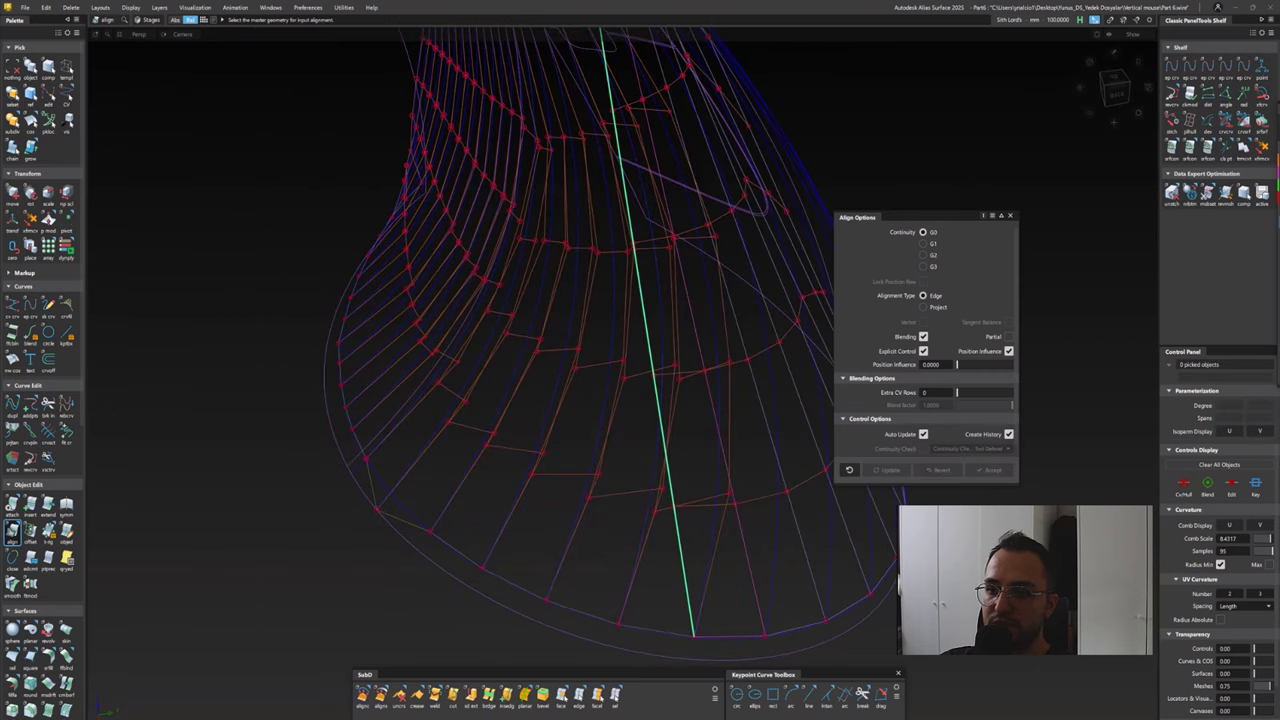
left_click(591, 458)
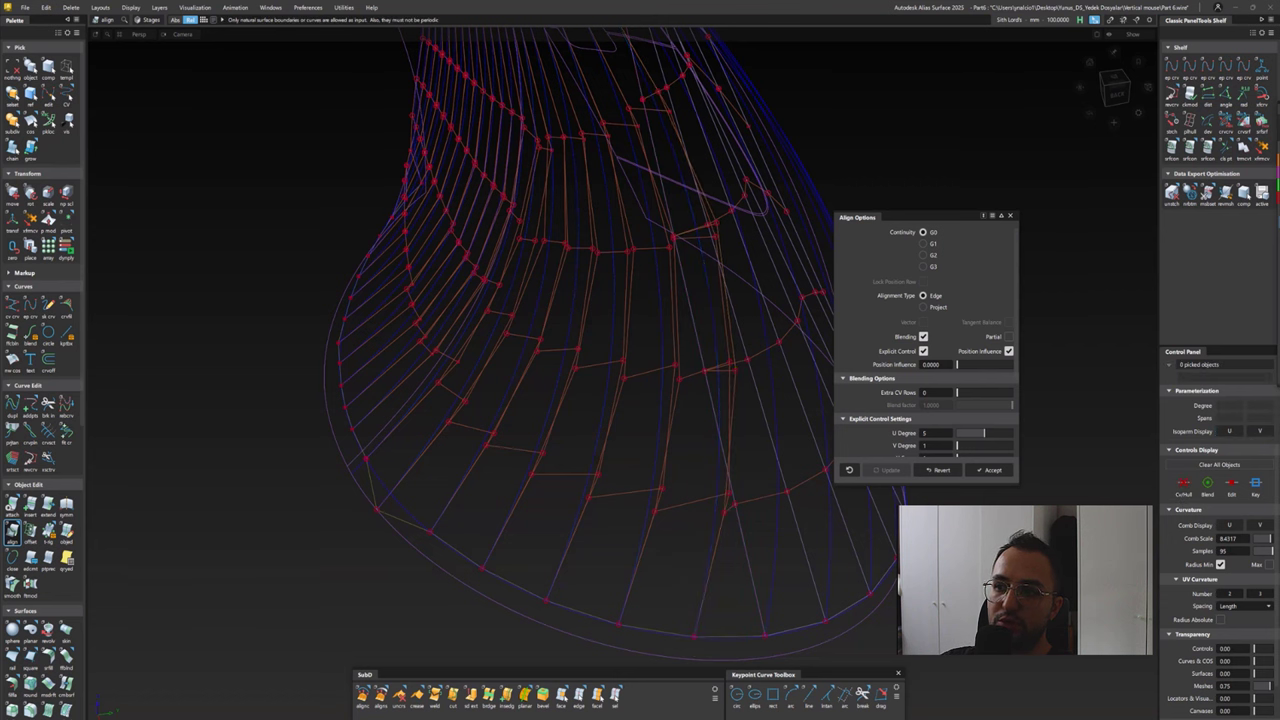
left_click_drag(593, 400, 560, 400, "alt+shift")
left_click(745, 540)
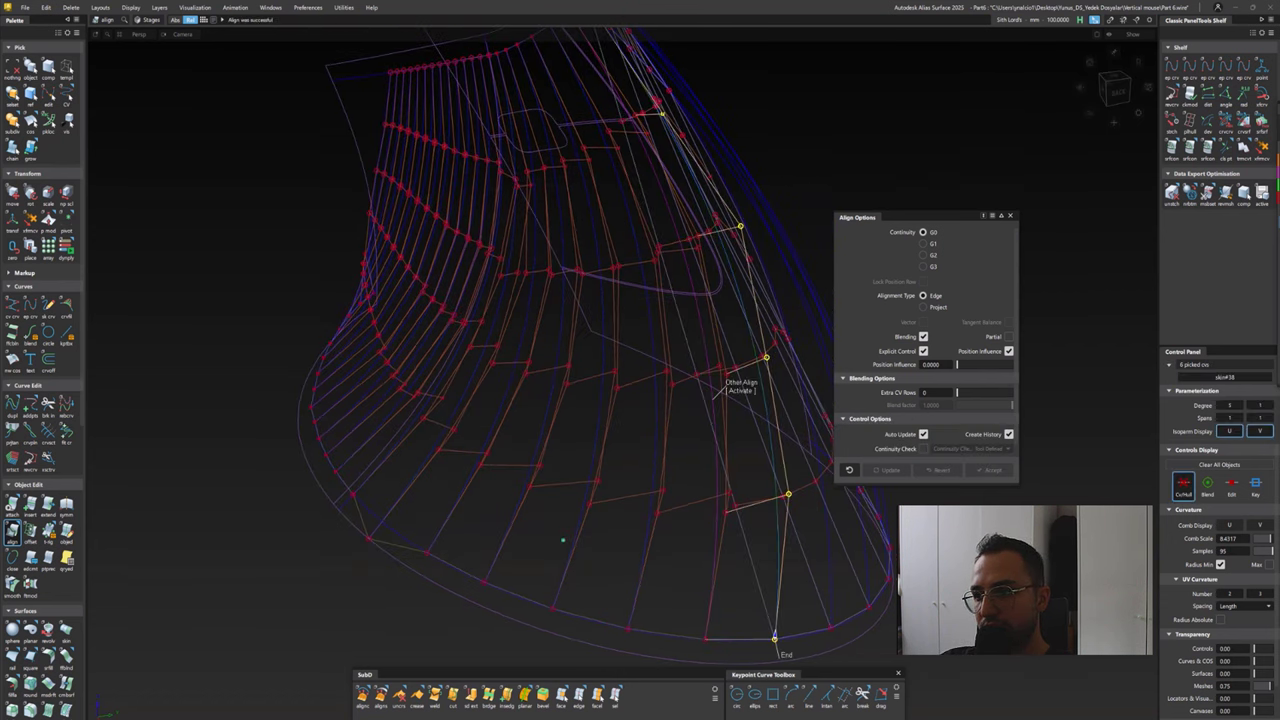
Align the first long edge of skin#39, beside skin#38, to the shared rib boundary
left_click(720, 390)
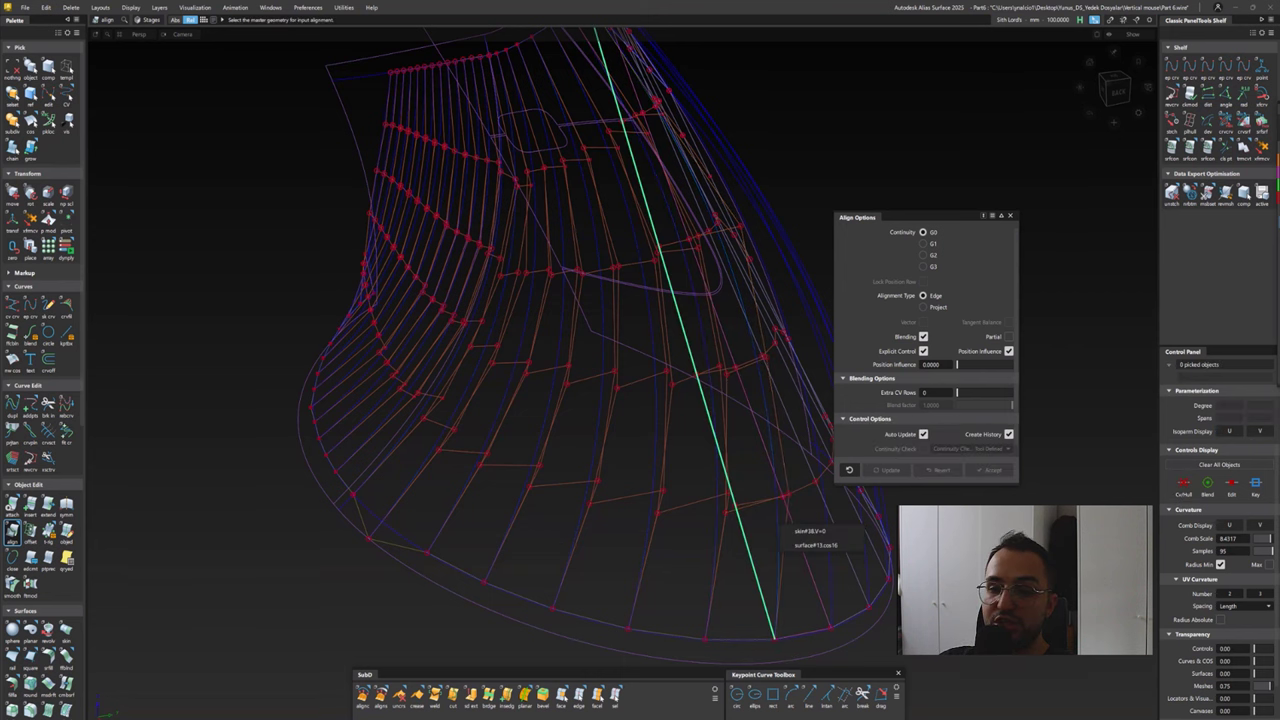
left_click(780, 525)
left_click_drag(780, 525, 600, 480, "alt+shift")
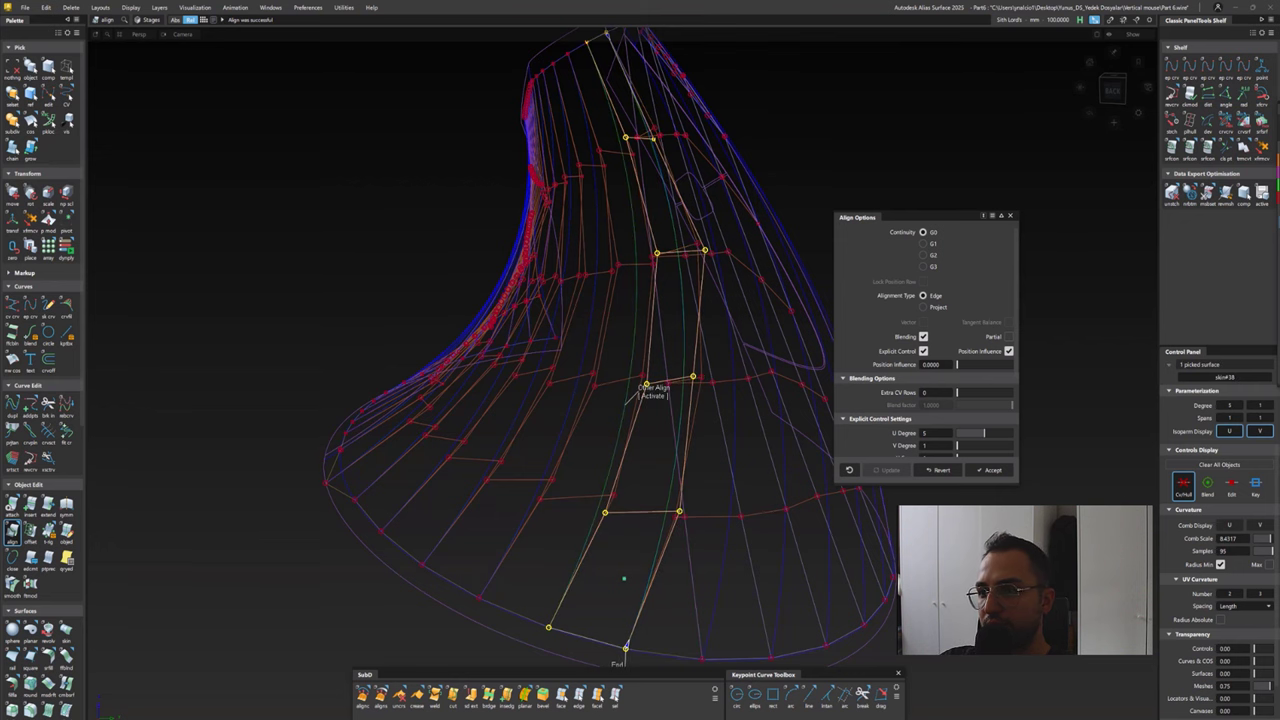
left_click(680, 570)
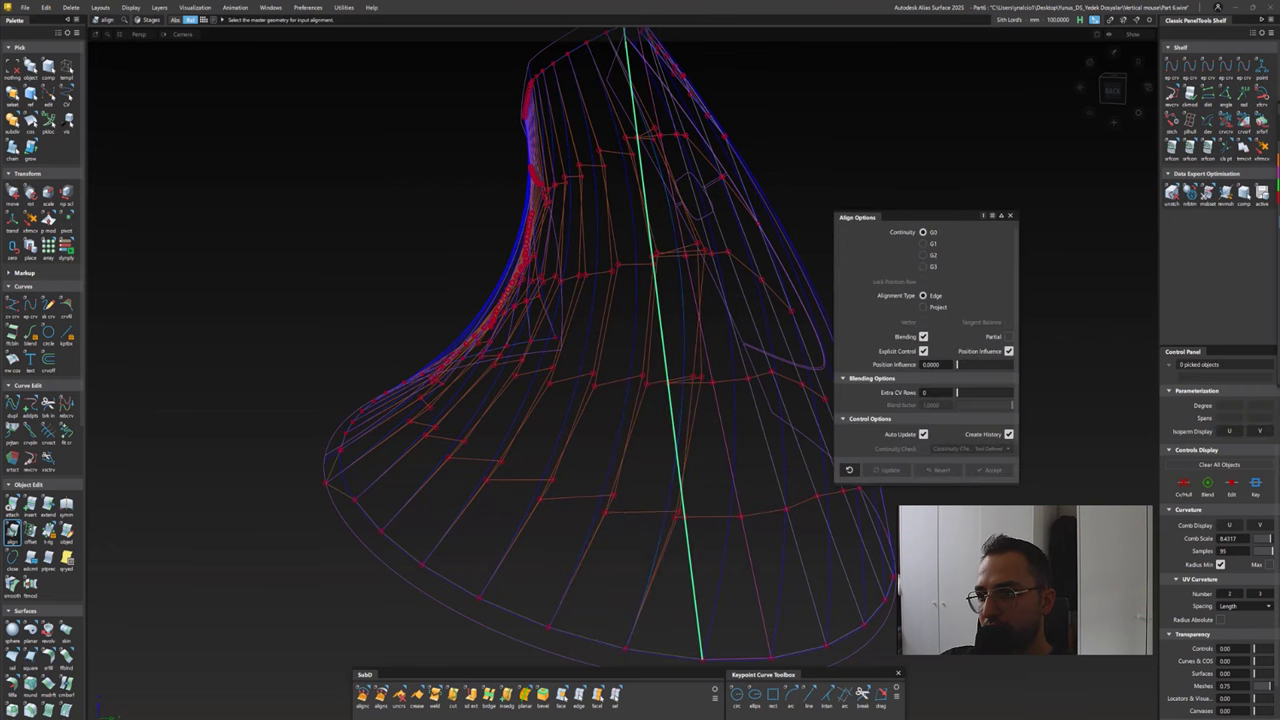
left_click(686, 565)
Restart Align with G0 continuity and align the remaining long edge of skin#39 to its rib curve
left_click_drag(623, 580, 594, 577, "alt+shift")
mouse_move(694, 519)
left_mouse_down("alt+shift")
mouse_move(651, 494)
mouse_move(651, 506)
left_mouse_up("alt+shift")
left_click(790, 553)
key("q")
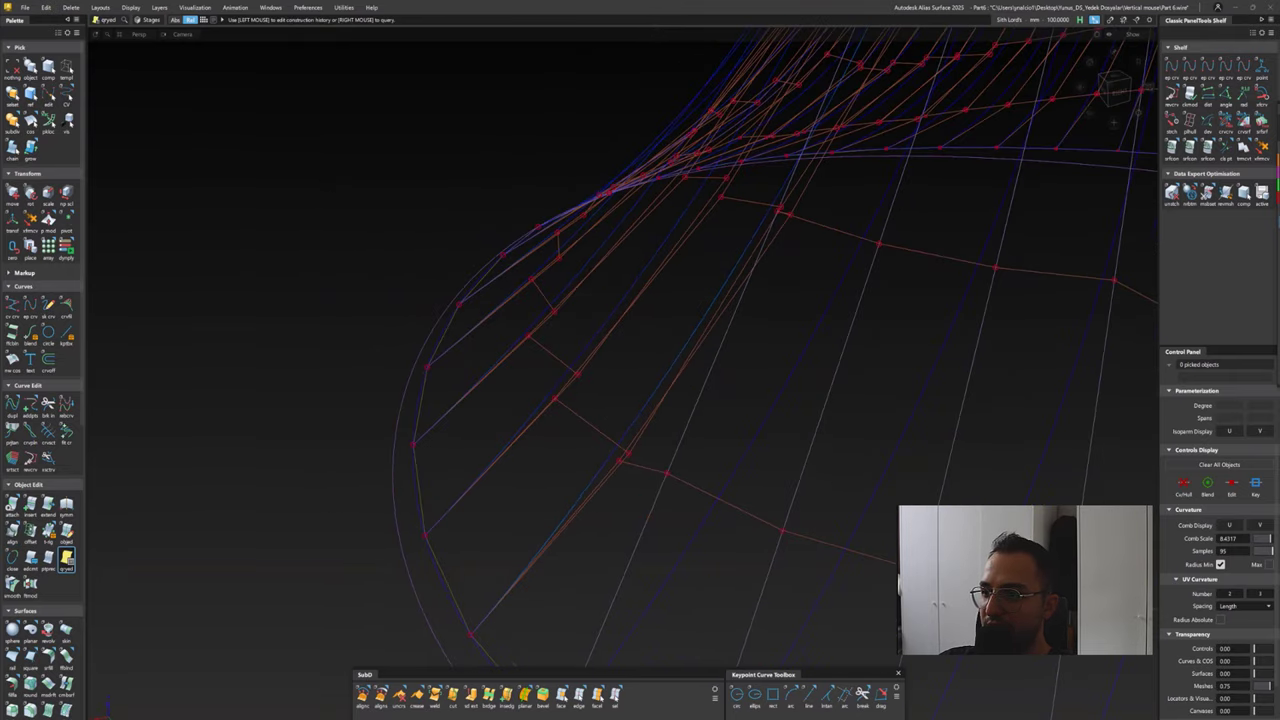
double_click(12, 532)
left_click(620, 461)
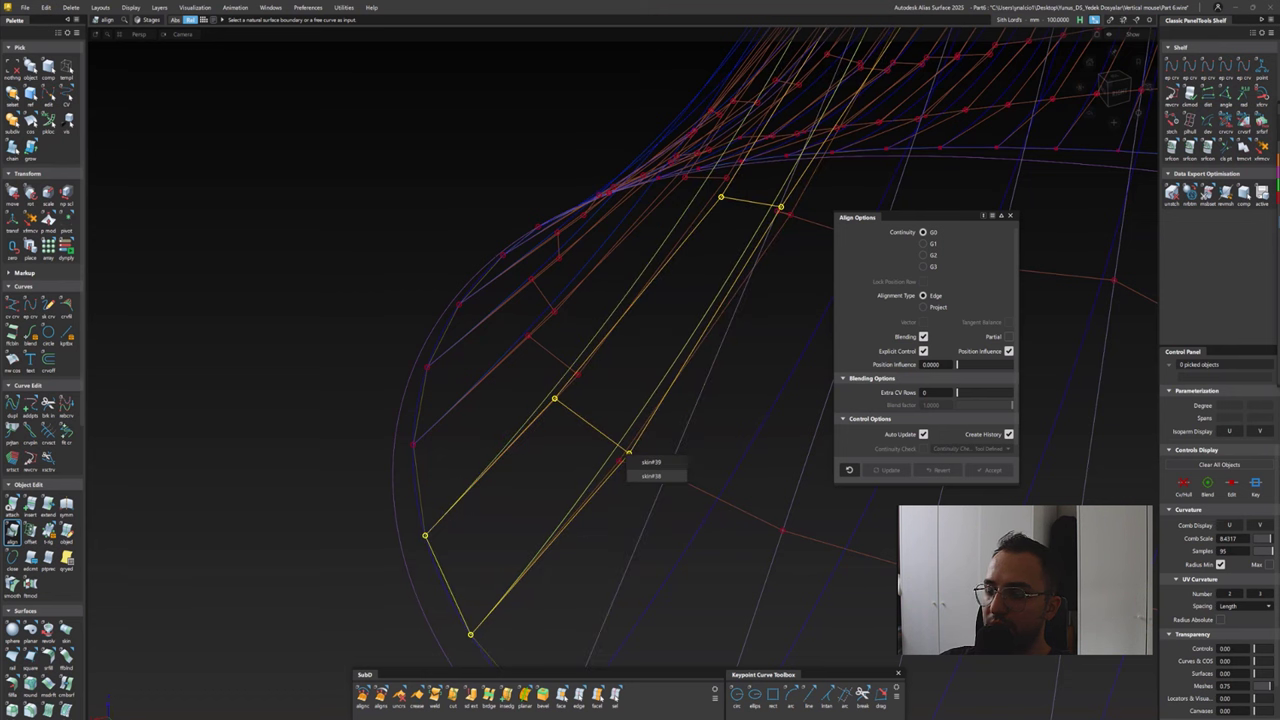
left_click(651, 476)
left_click_drag(651, 490, 633, 495, "alt+shift")
key("Escape")
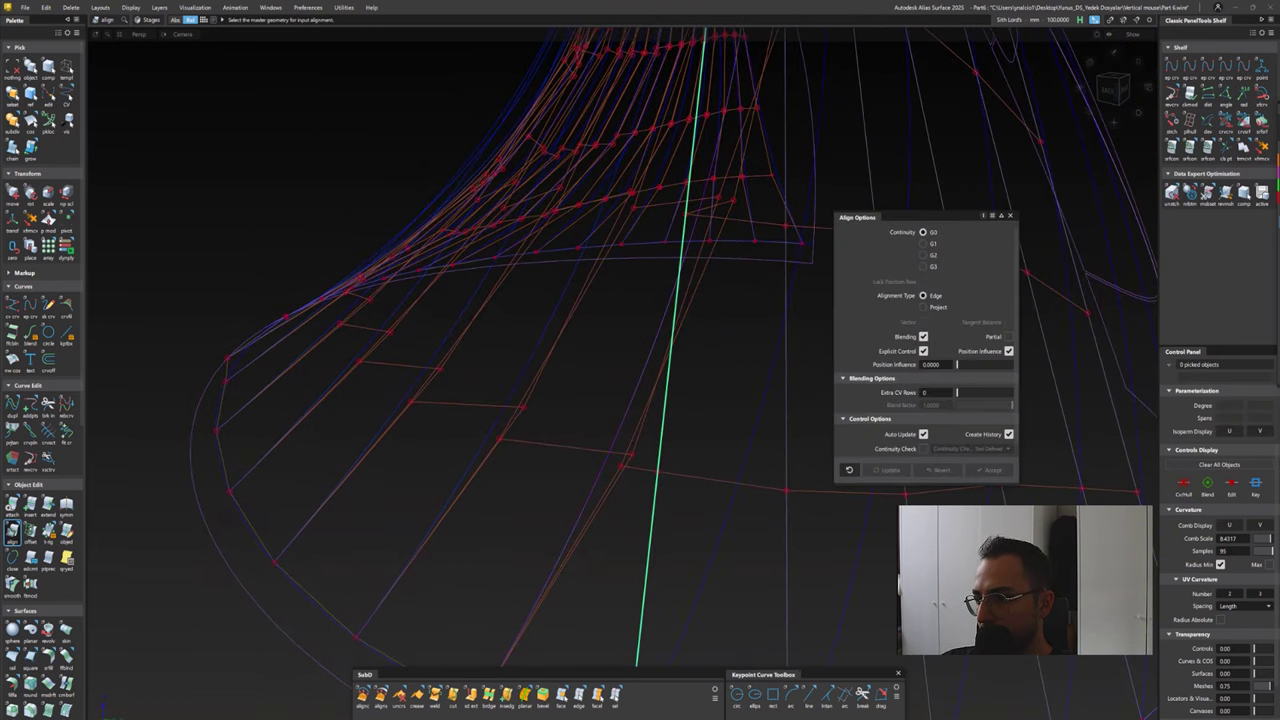
left_click_drag(763, 466, 671, 491, "alt+shift")
key("Escape")
Align the first long edge of skin#40 to the rib curve it shares with skin#39 on surface#13
left_click(652, 501)
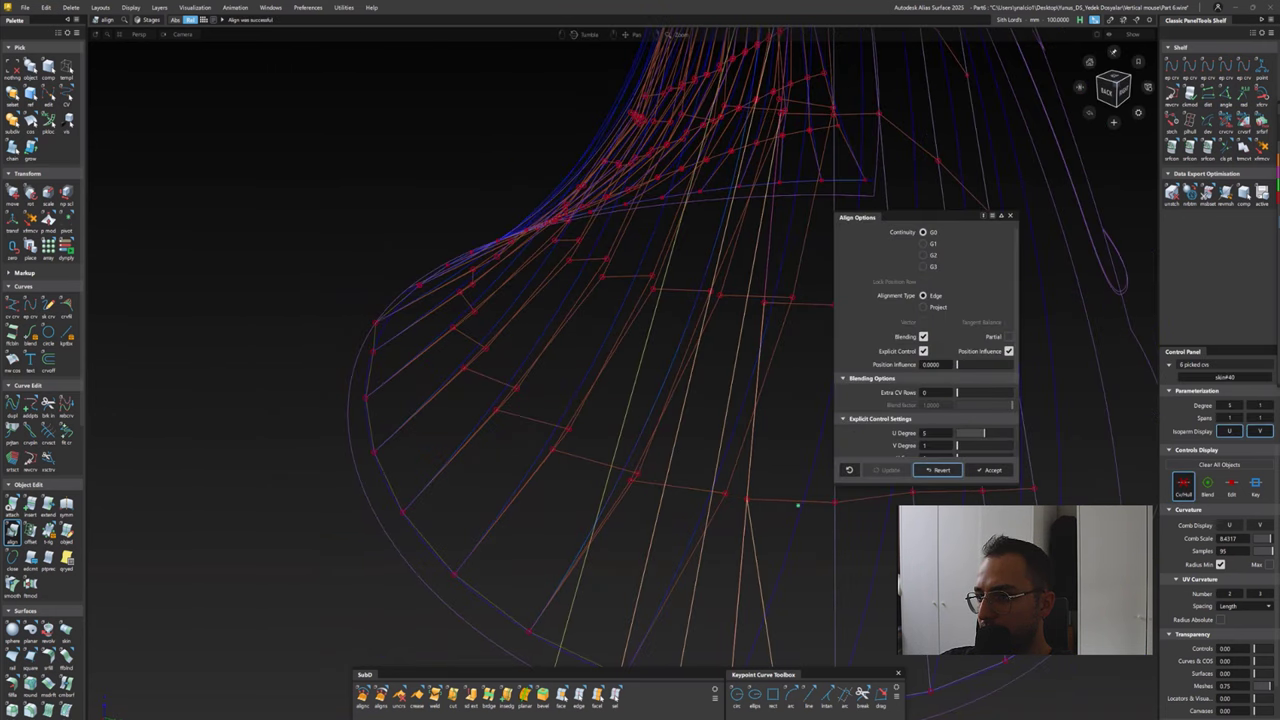
key("Escape")
left_click_drag(651, 503, 451, 437, "alt+shift")
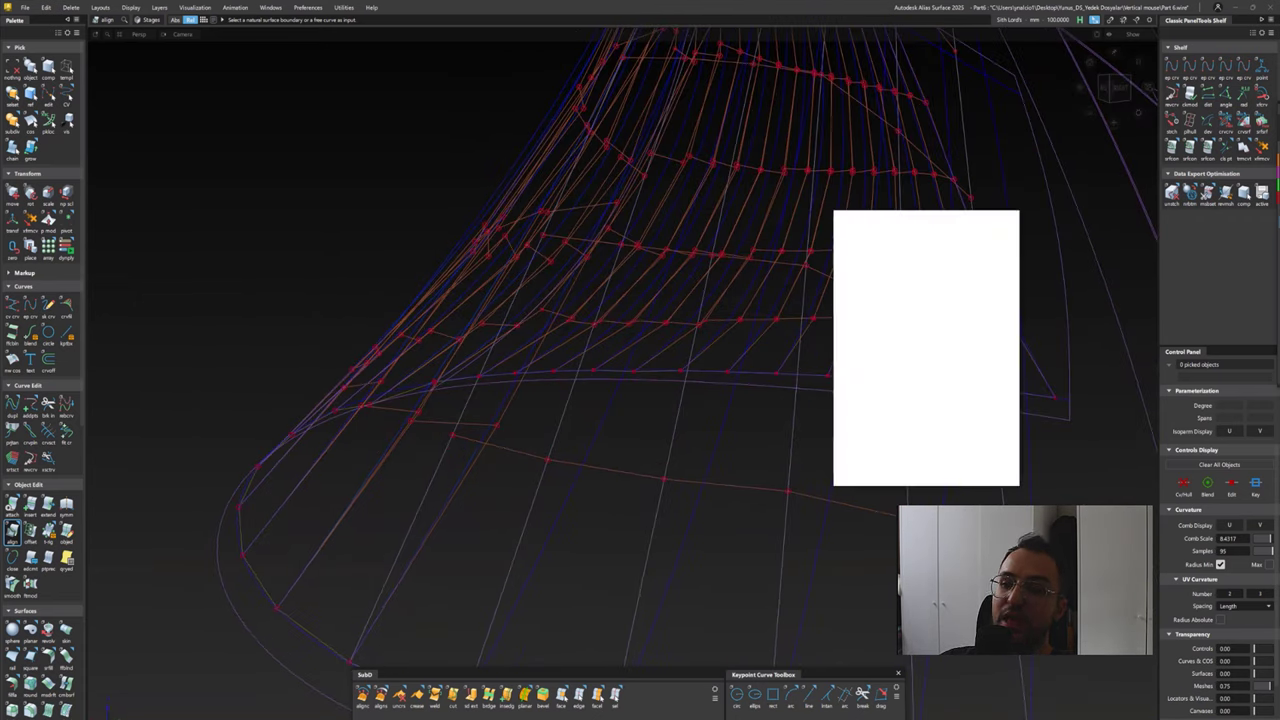
left_click(450, 437)
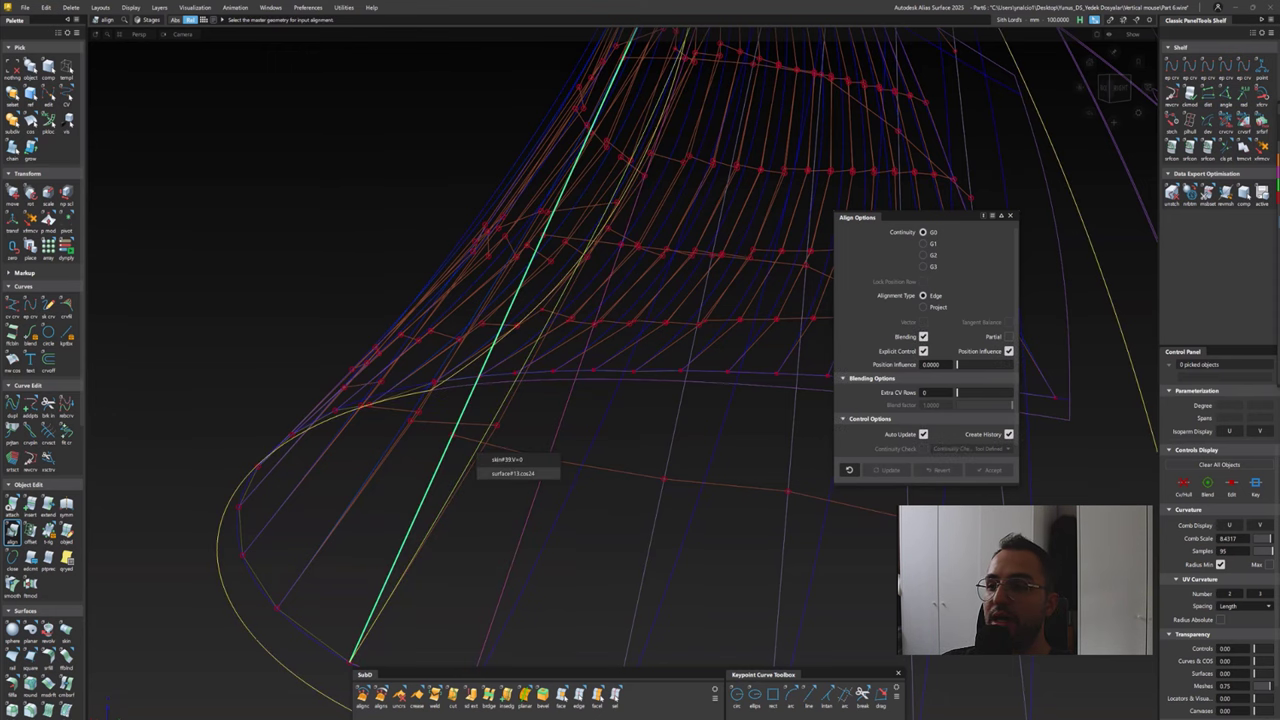
left_click(500, 448)
Align the second long edge of skin#40 and the first long edge of skin#41 to their shared rib curve
scroll(505, 449, "up", 5)
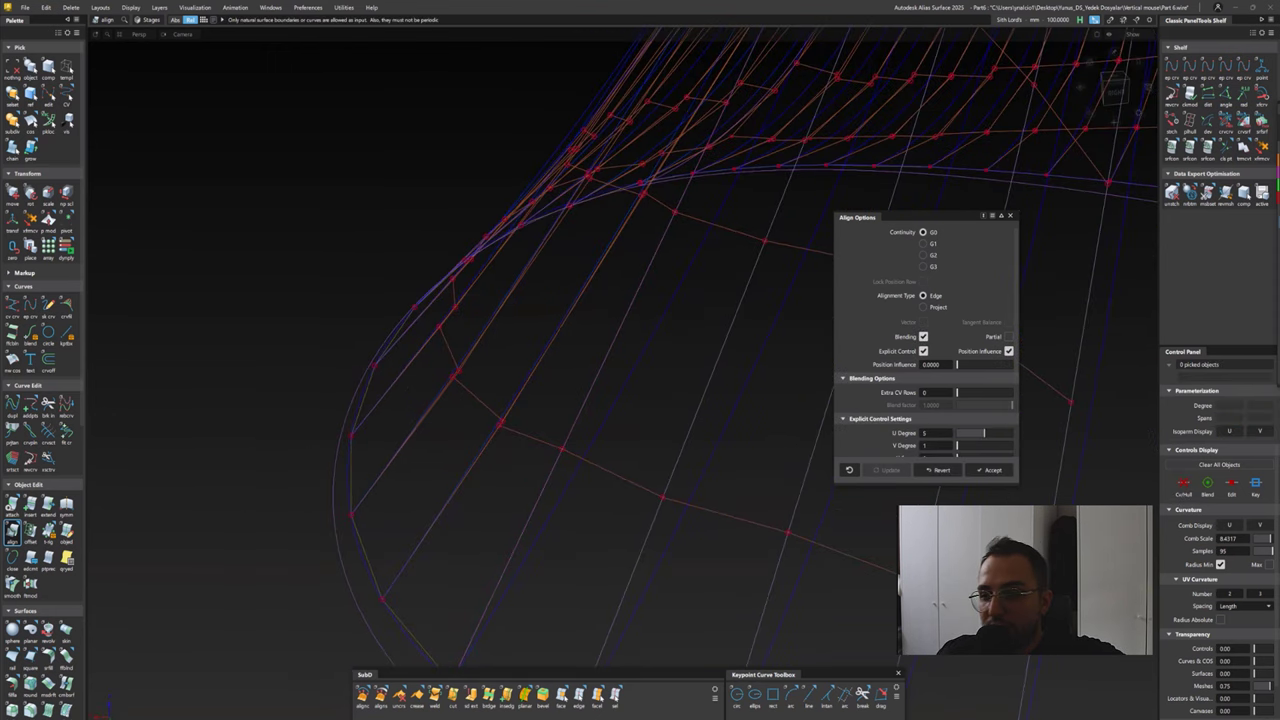
left_click(615, 244)
left_click(613, 240)
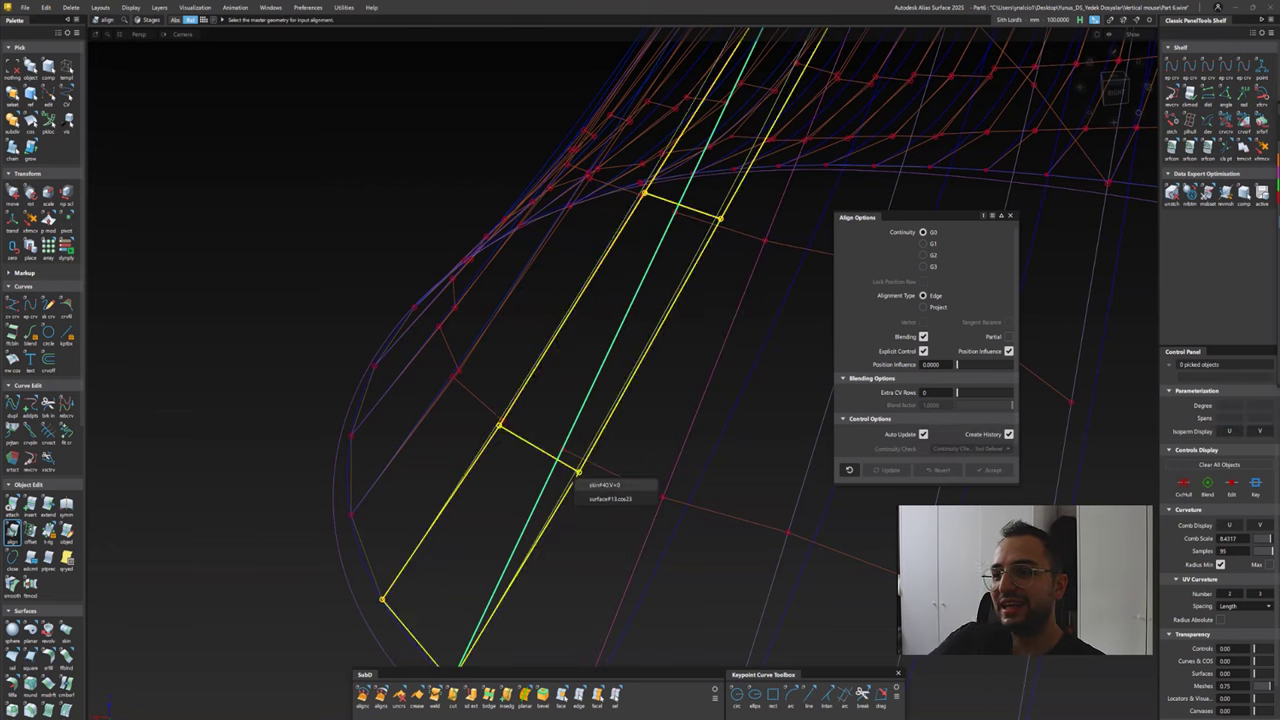
left_click(603, 489)
Align the second long edge of skin#41 and the adjoining edge of skin#42 to their rib curve on surface#13
left_click_drag(633, 507, 610, 470, "alt+shift")
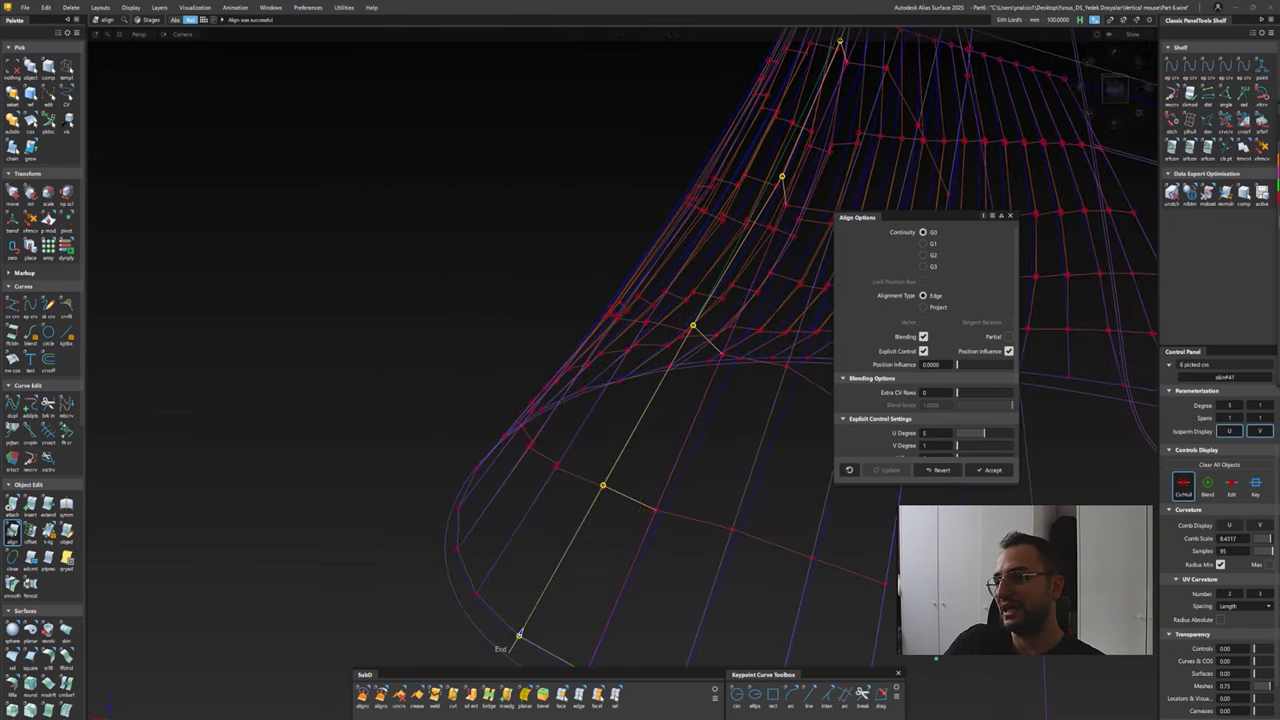
left_click(672, 367)
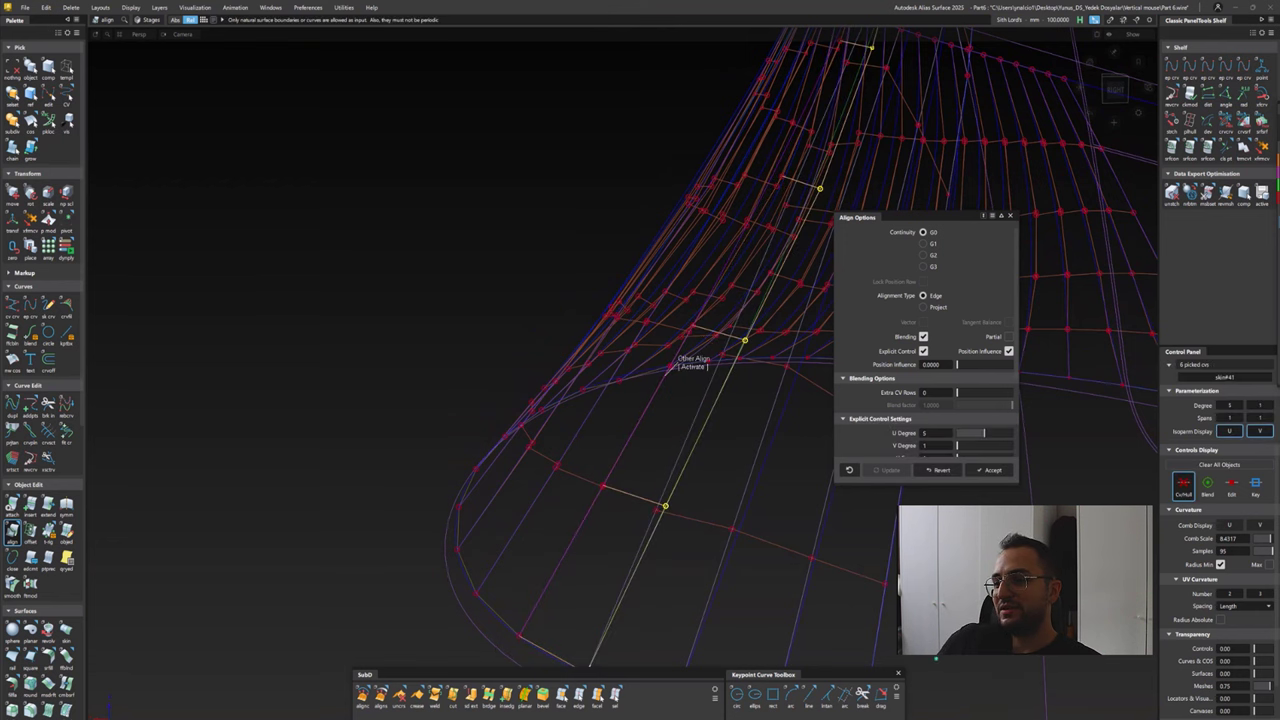
left_click(672, 367)
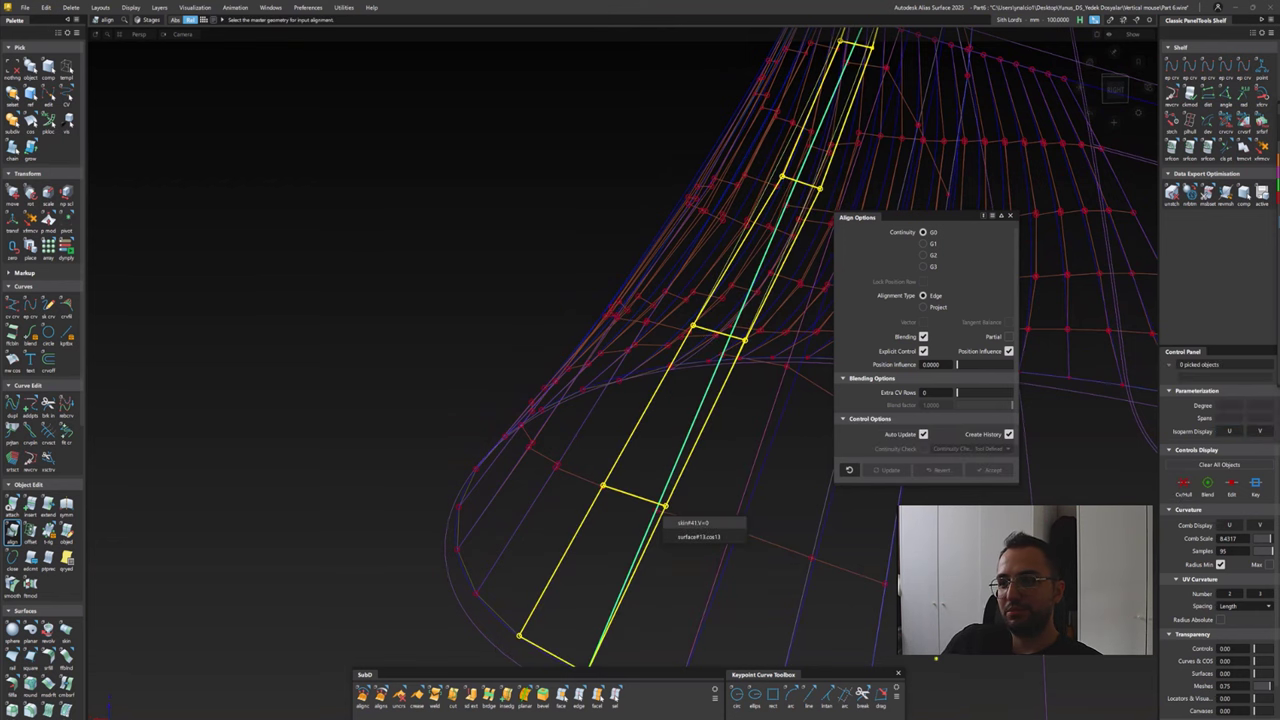
left_click(668, 533)
Align the second long edge of skin#42 and the adjoining edge of skin#43 to their shared rib curve on surface#13
mouse_move(668, 533)
left_mouse_down("alt+shift")
mouse_move(677, 505)
mouse_move(740, 488)
mouse_move(735, 515)
left_mouse_up("alt+shift")
left_click(735, 522)
left_click(740, 366)
left_click_drag(740, 366, 582, 408, "alt+shift")
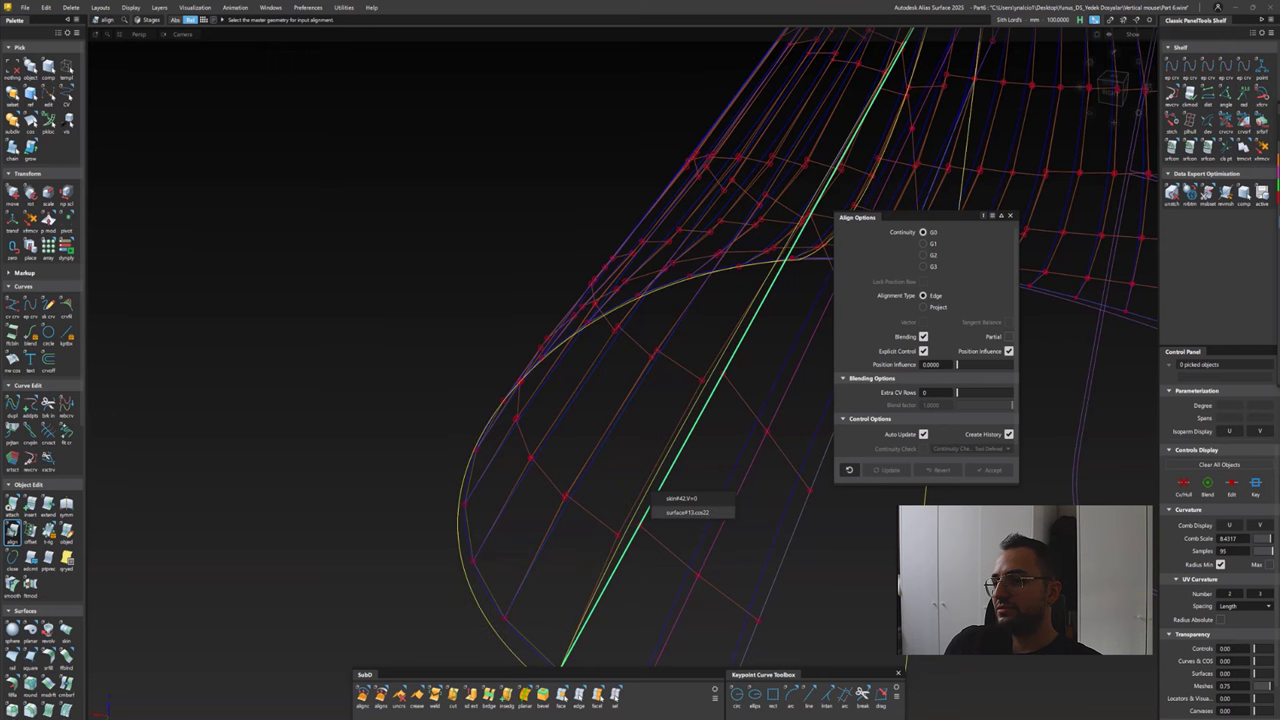
left_click(727, 366)
left_click(751, 409)
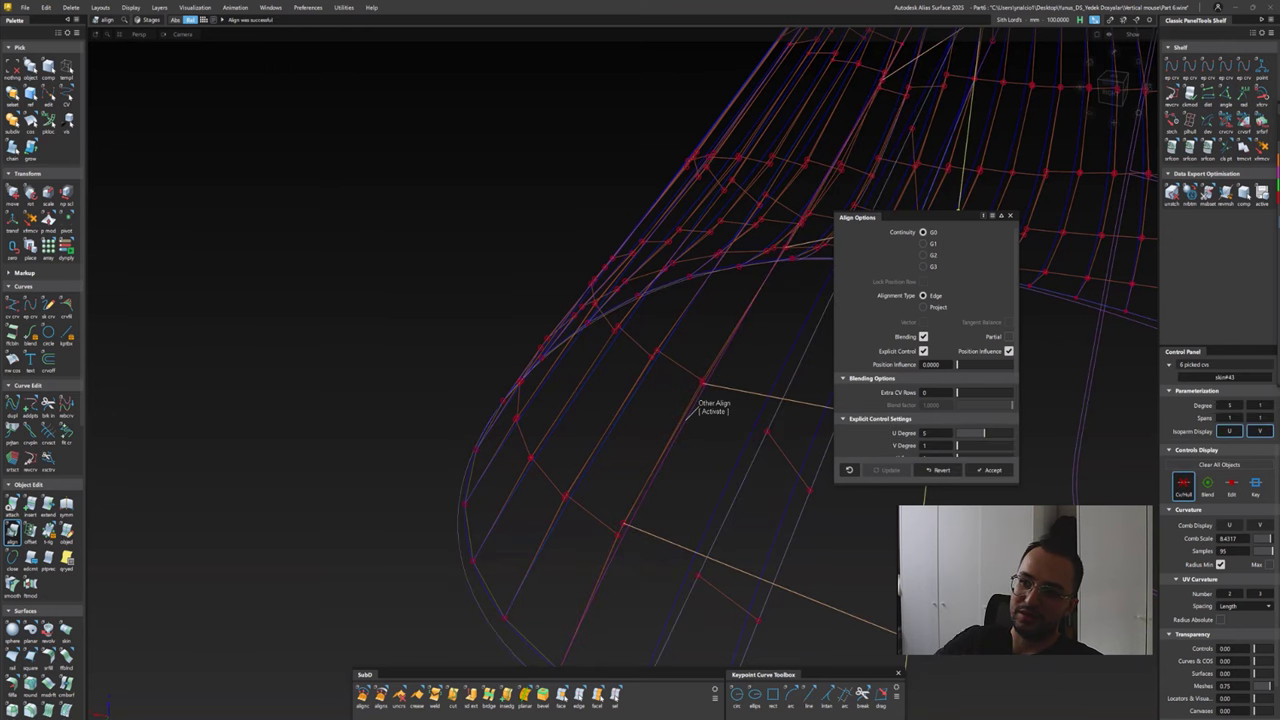
Align the second long edge of skin#43 and the adjoining edge of skin#44 to their shared rib curve
left_click_drag(700, 410, 551, 554, "alt+shift")
left_click(551, 554)
left_click(700, 520)
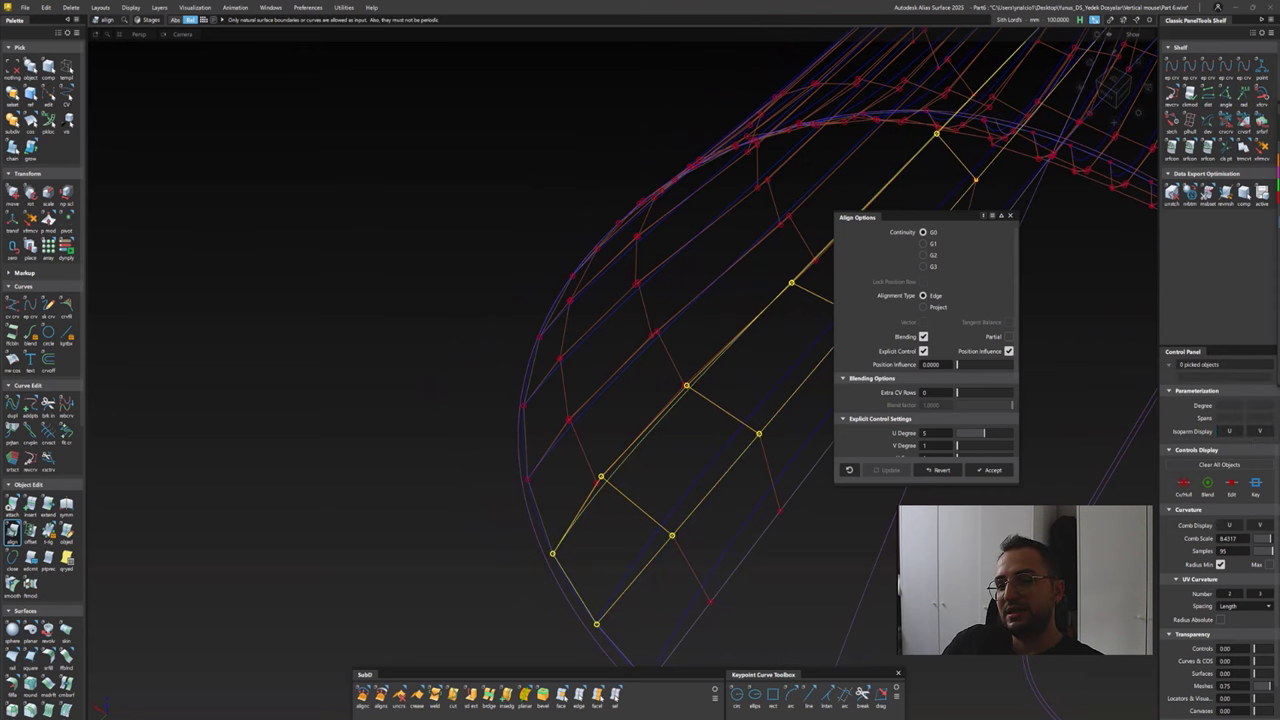
left_click(729, 520)
left_click(700, 400)
left_click(700, 395)
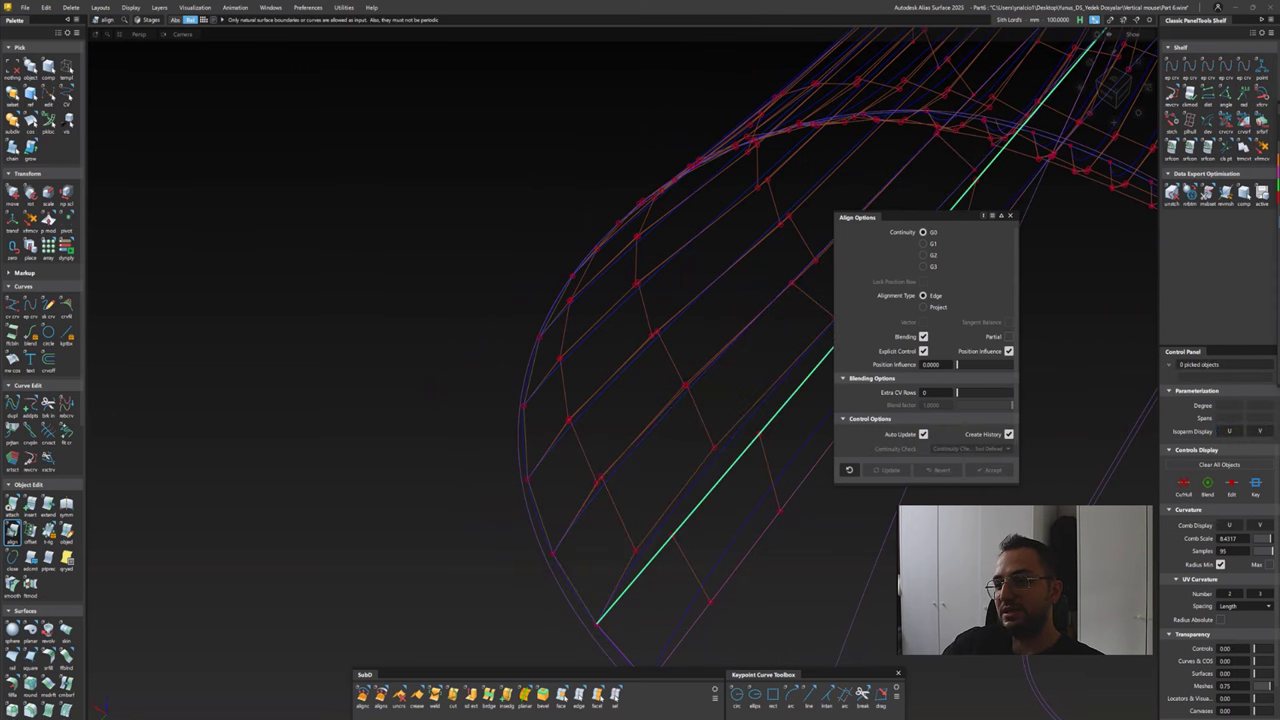
left_click(700, 400)
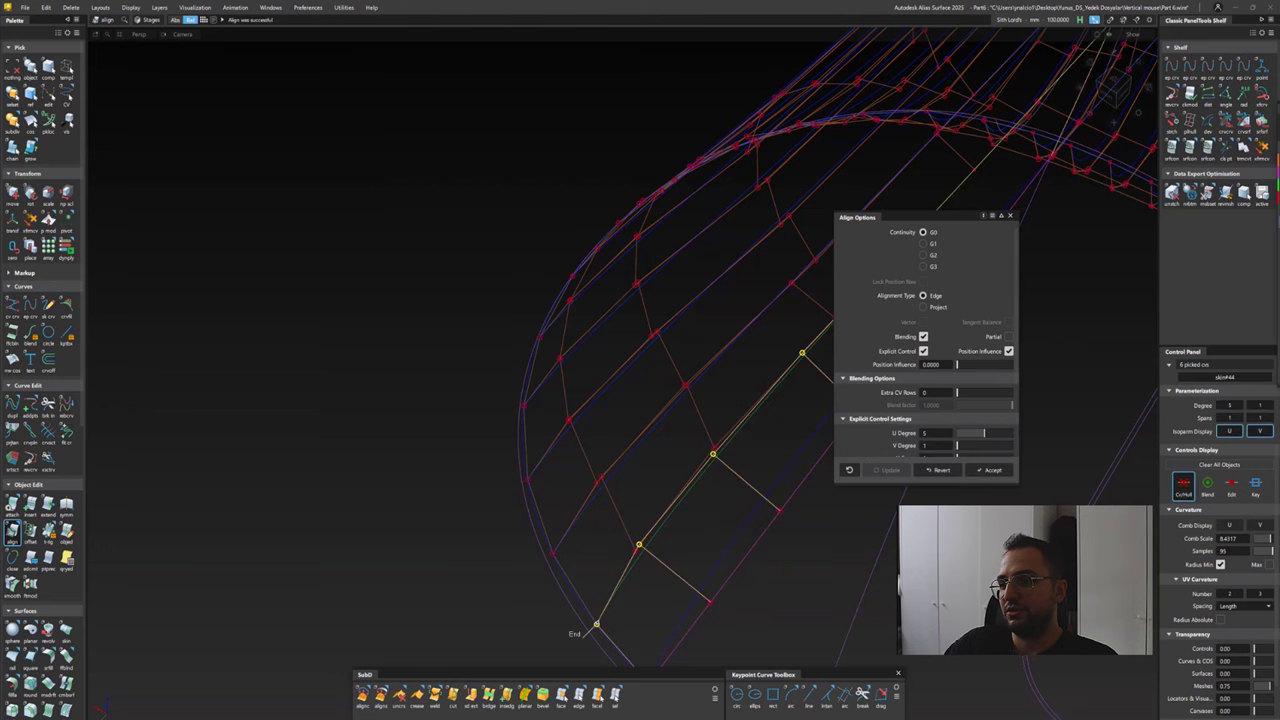
Adjust the start point of skin#44's partial alignment along its rib curve
left_click(700, 400)
left_click(700, 478)
left_click_drag(700, 480, 412, 502, "alt+shift")
left_click(700, 460)
scroll(707, 312, "up", 5)
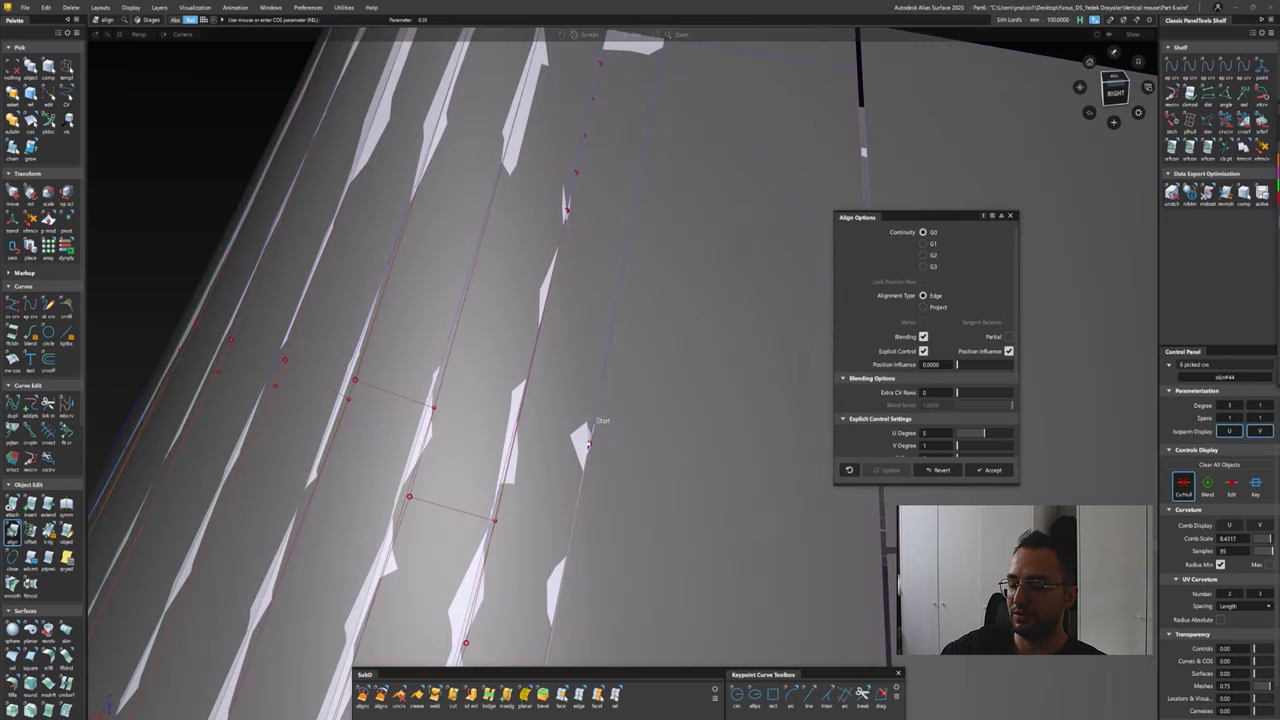
scroll(707, 312, "down", 5)
scroll(720, 340, "up", 6)
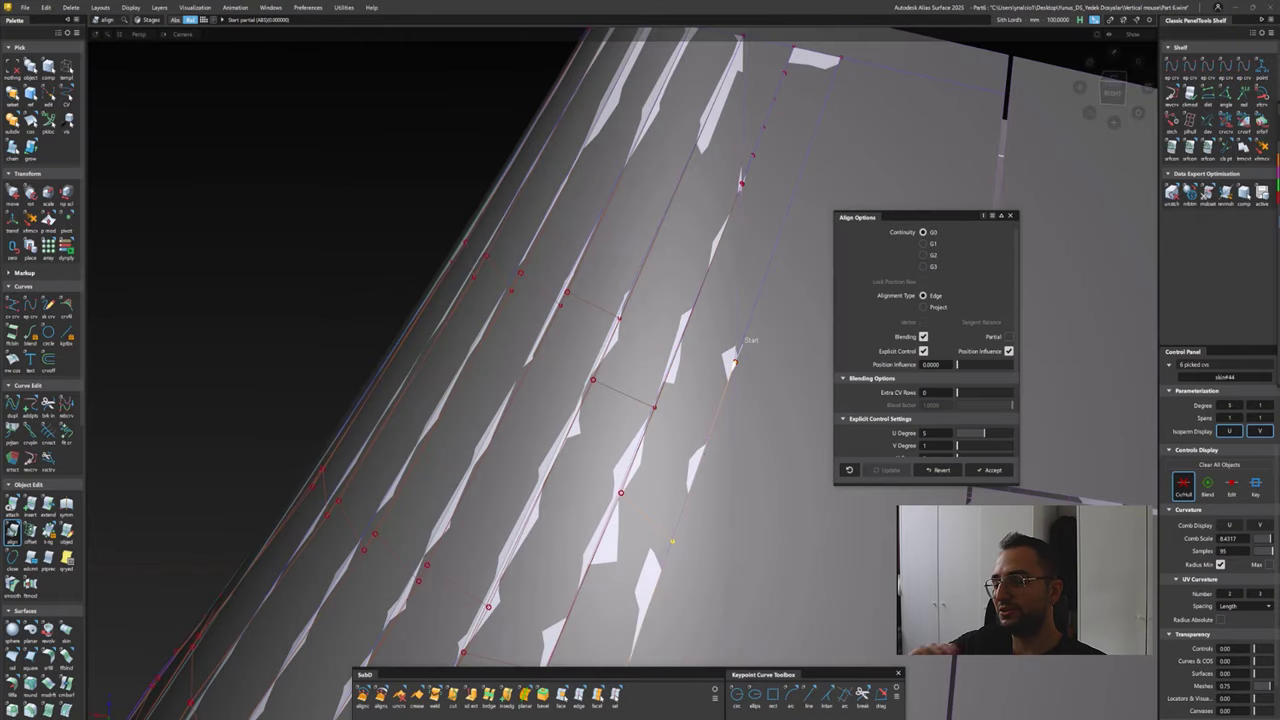
Finish editing skin#44 and display the mouse's hidden top cap and lower body around the rib strips
left_click(66, 558)
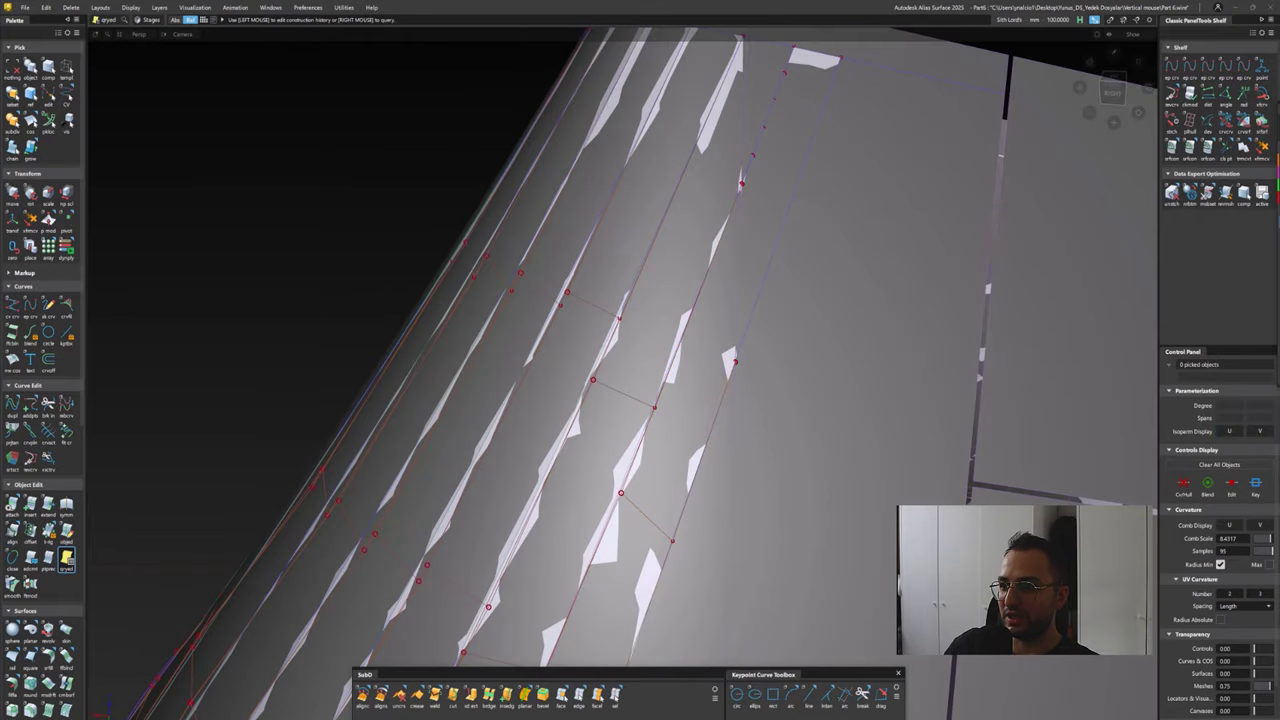
scroll(640, 360, "down", 6)
left_click_drag(640, 360, 590, 350, "alt+shift")
scroll(640, 400, "down", 5)
left_click_drag(640, 400, 600, 380, "alt+shift")
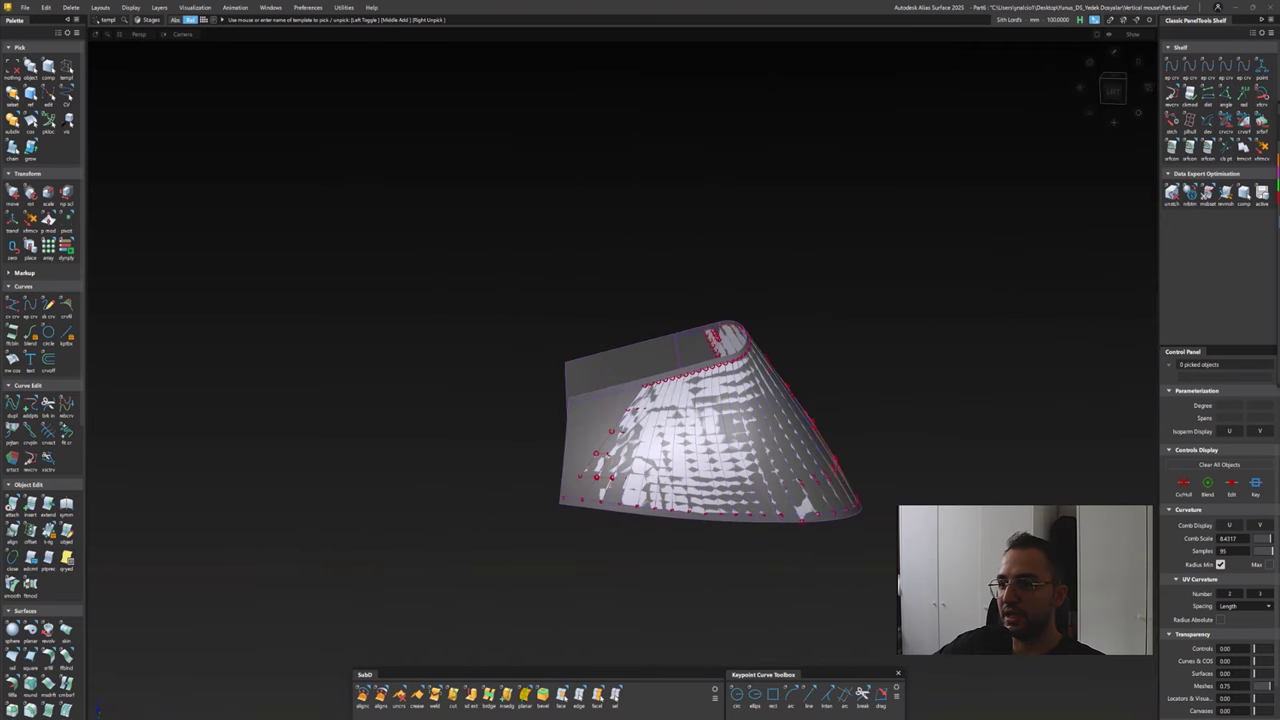
left_click(694, 515)
left_click_drag(694, 543, 678, 604, "alt+shift")
left_click(712, 662)
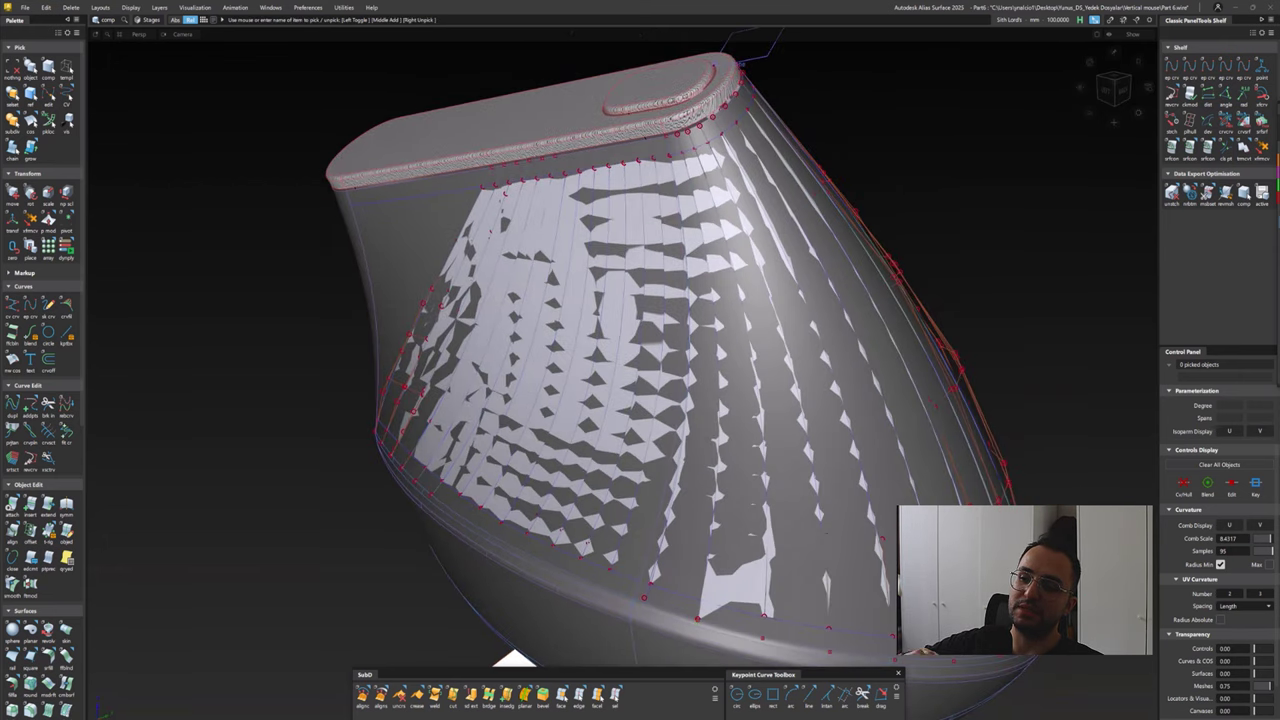
Reopen Align and adjust the end points of the partial alignments of skin#33 and skin#32 at their lower ends
double_click(12, 530)
mouse_move(610, 320)
left_mouse_down("alt+shift")
mouse_move(566, 217)
mouse_move(600, 330)
mouse_move(593, 483)
mouse_move(620, 391)
left_mouse_up("alt+shift")
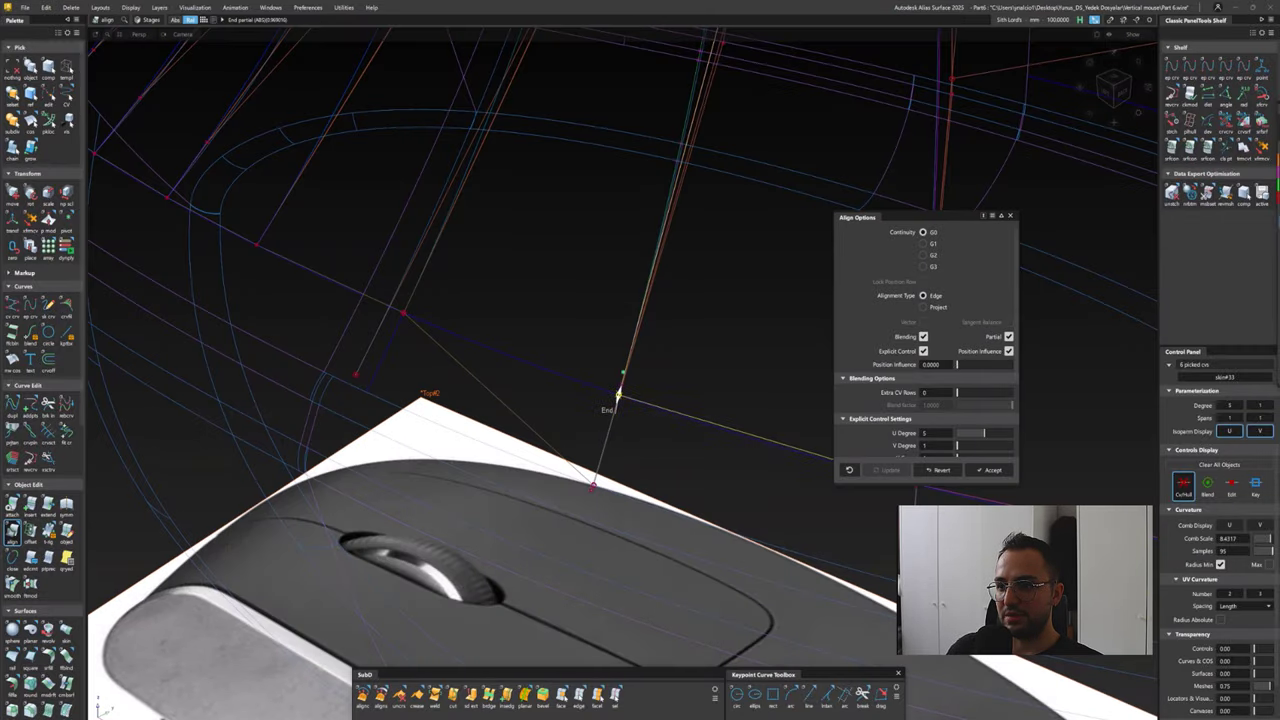
left_click(66, 557)
left_click(593, 484)
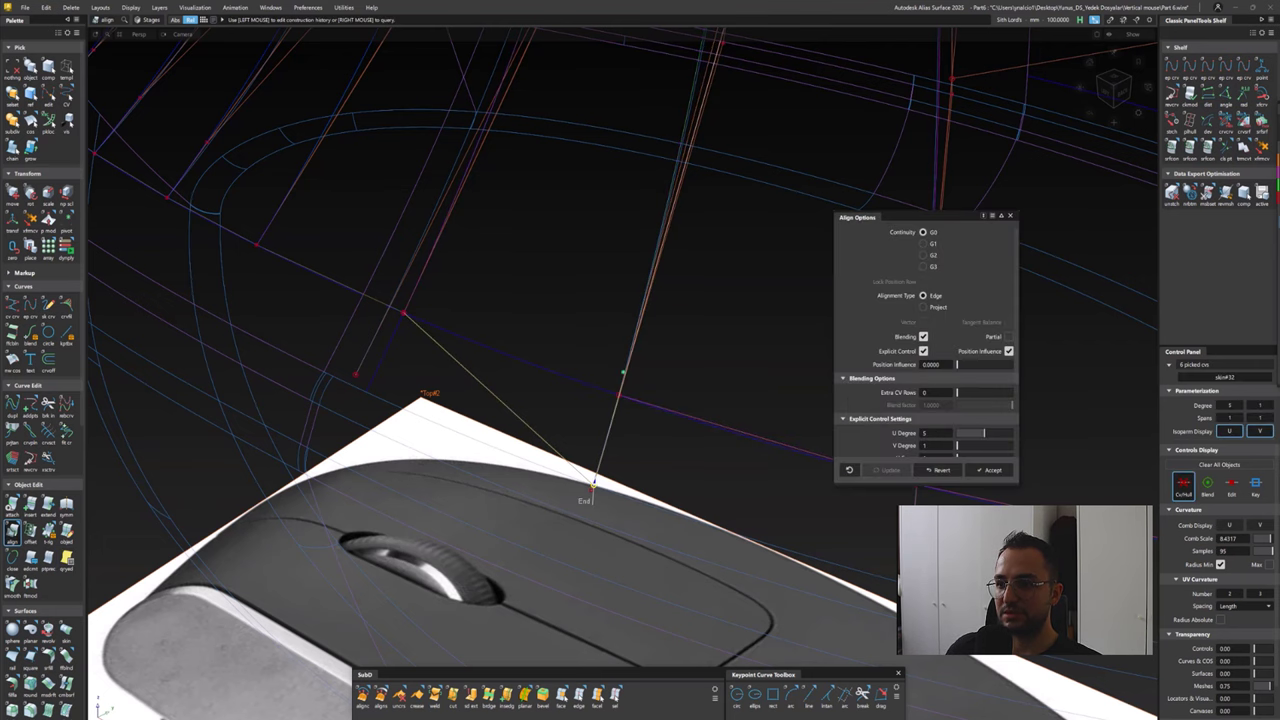
left_click_drag(593, 484, 640, 70)
key("Return")
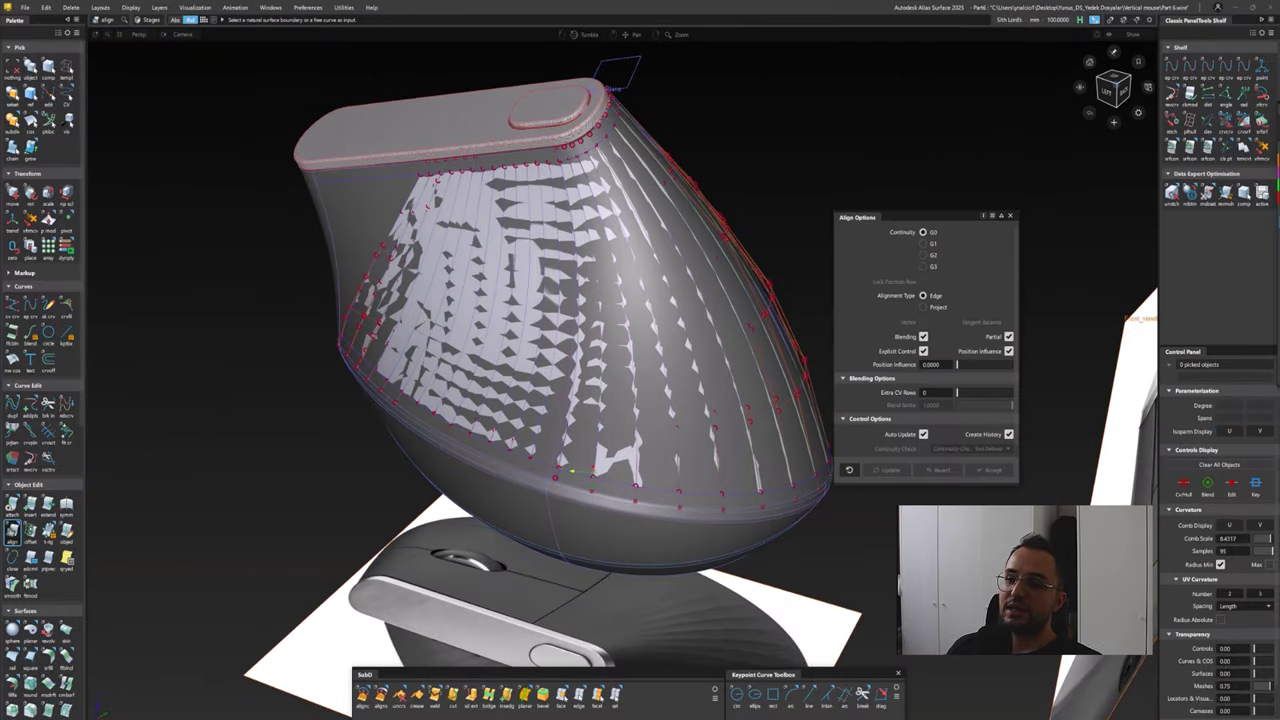
left_click(25, 7)
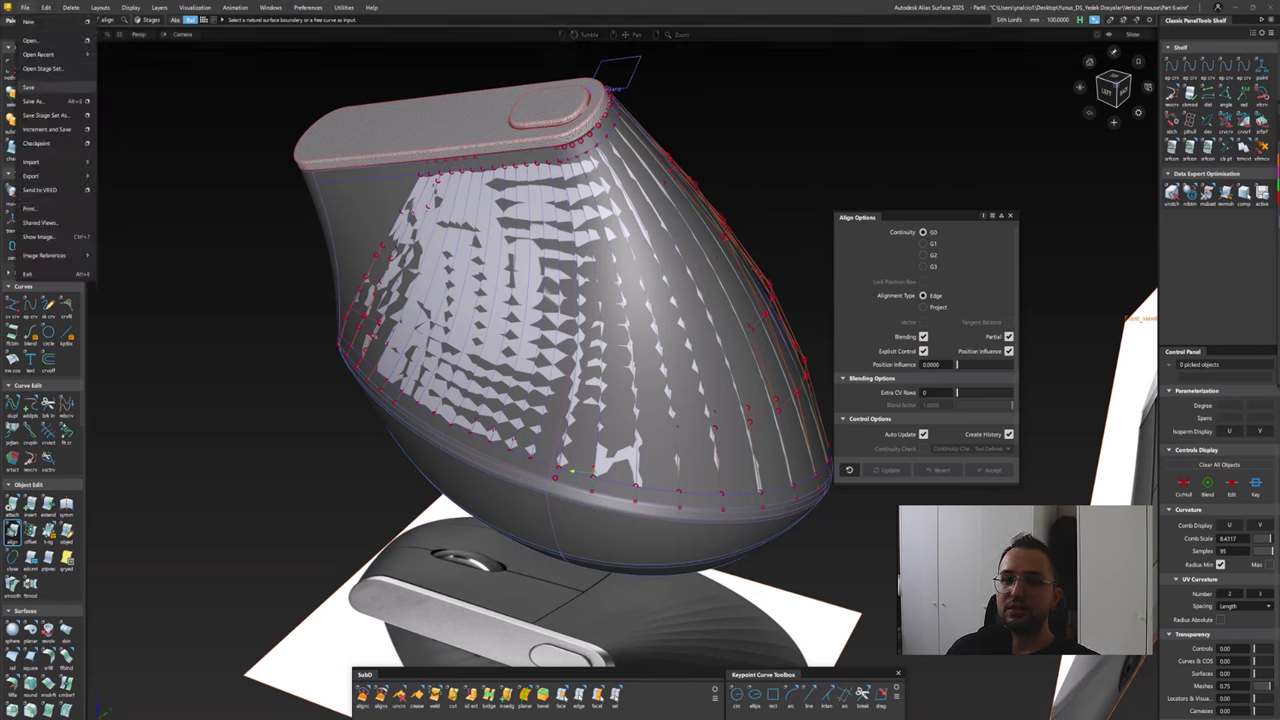
key("Escape")
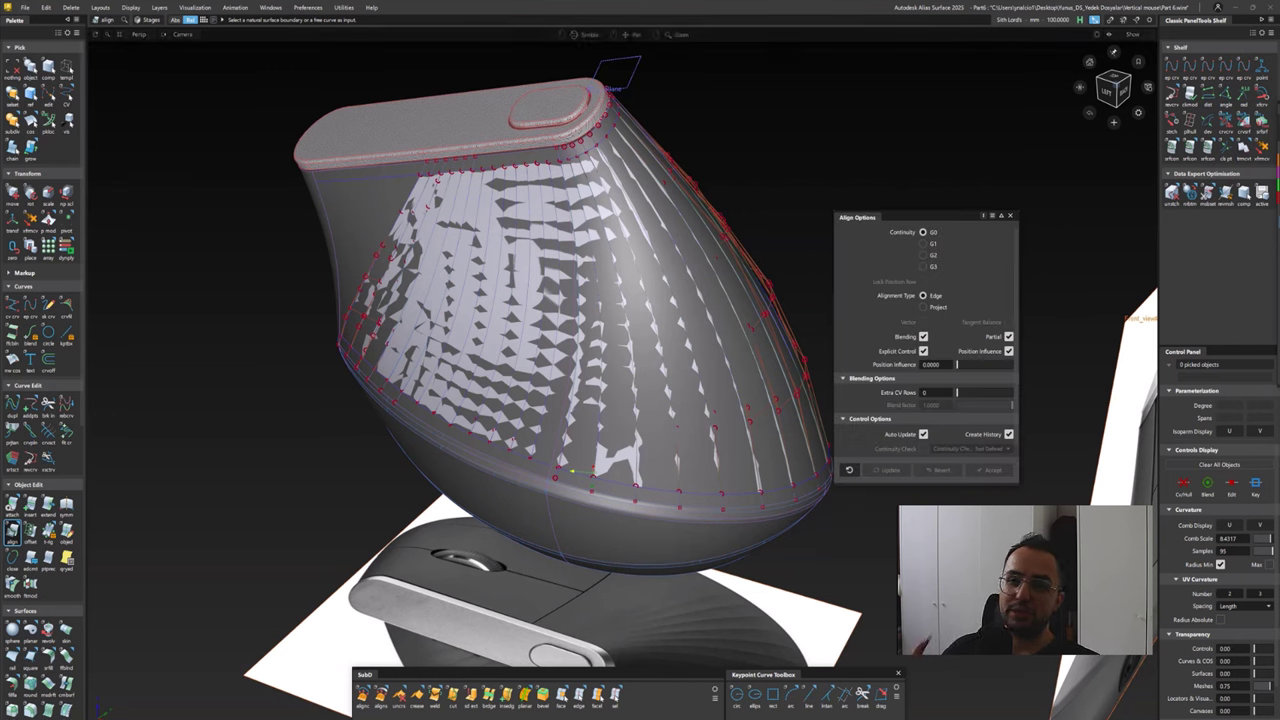